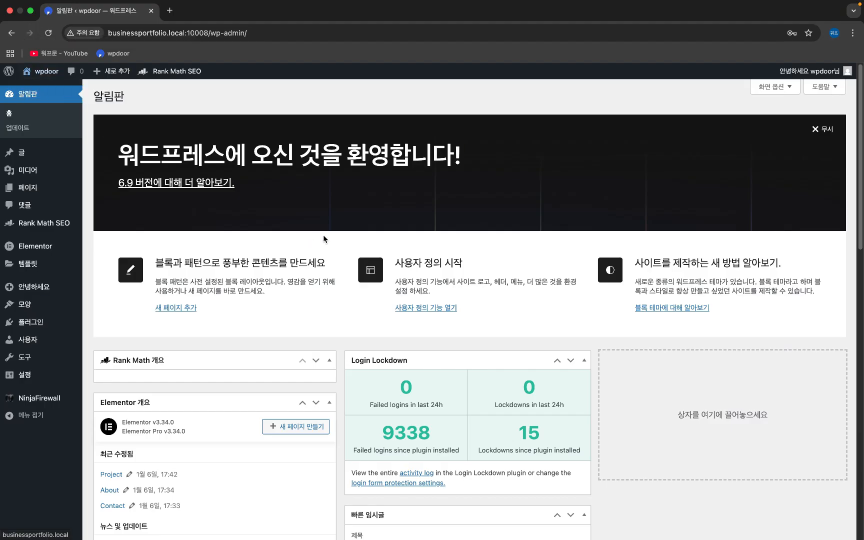
- Open the live wpdoor home page, view its image slider, and look through the Project page's gallery
left_click(169, 33)
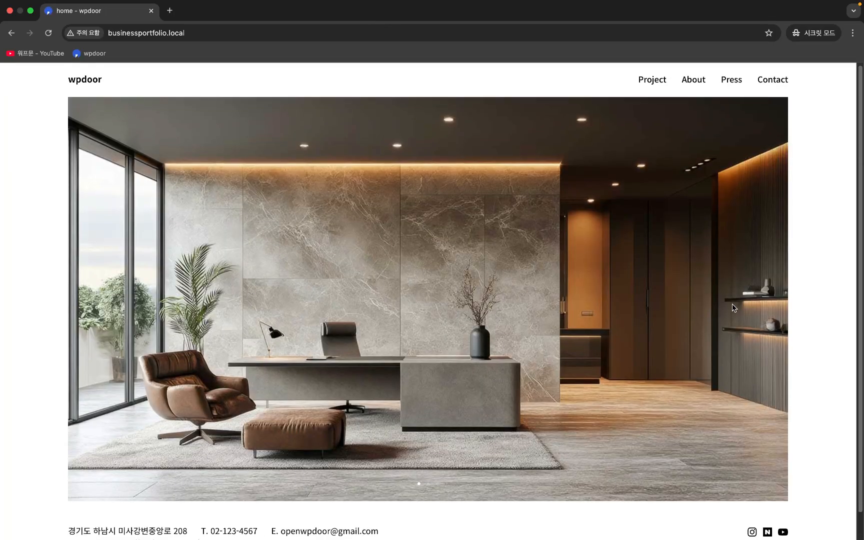
scroll(701, 310, "down", 1)
scroll(718, 134, "up", 1)
left_click(659, 86)
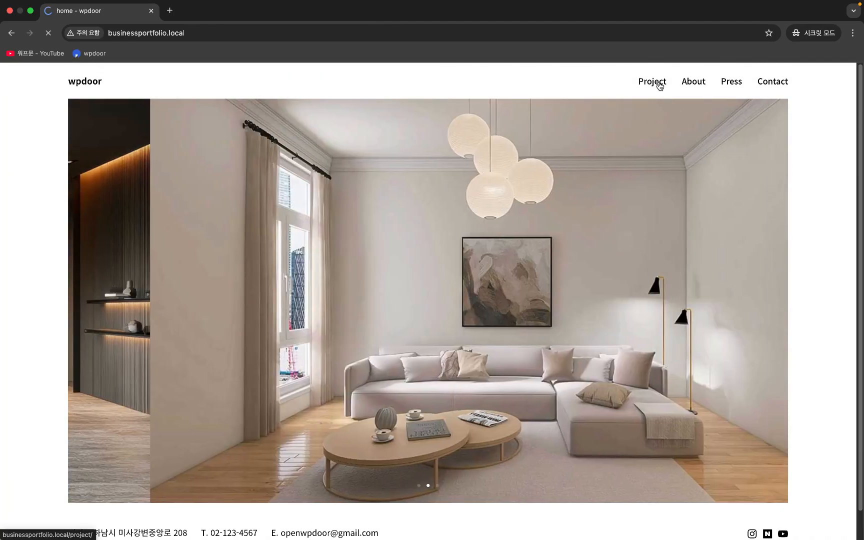
scroll(683, 173, "down", 10)
scroll(683, 174, "up", 10)
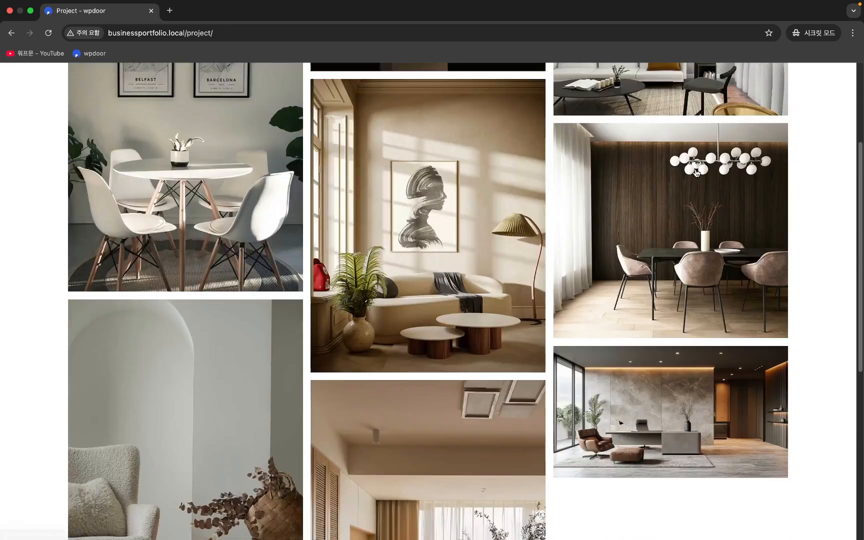
- Look through the site's About, Press and Contact pages, ending on Contact
left_click(690, 86)
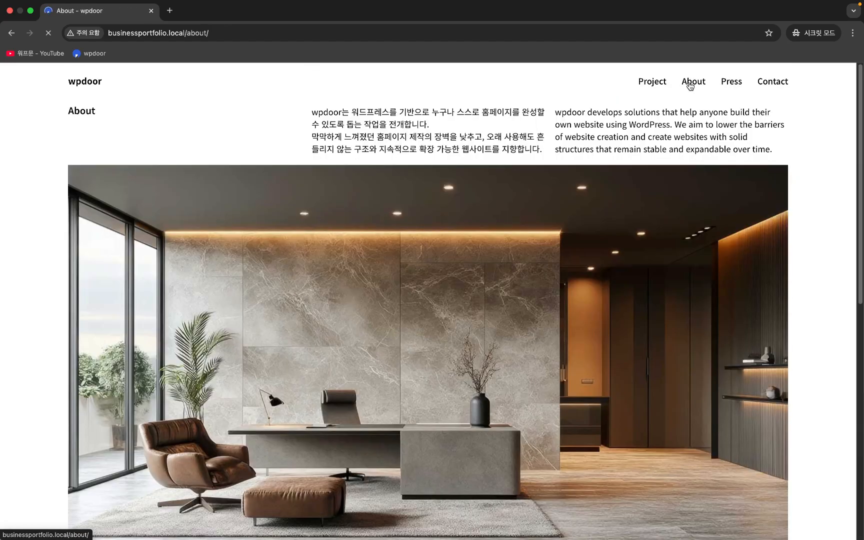
scroll(692, 86, "down", 10)
scroll(691, 86, "up", 10)
left_click(726, 84)
left_click(767, 81)
scroll(826, 139, "down", 1)
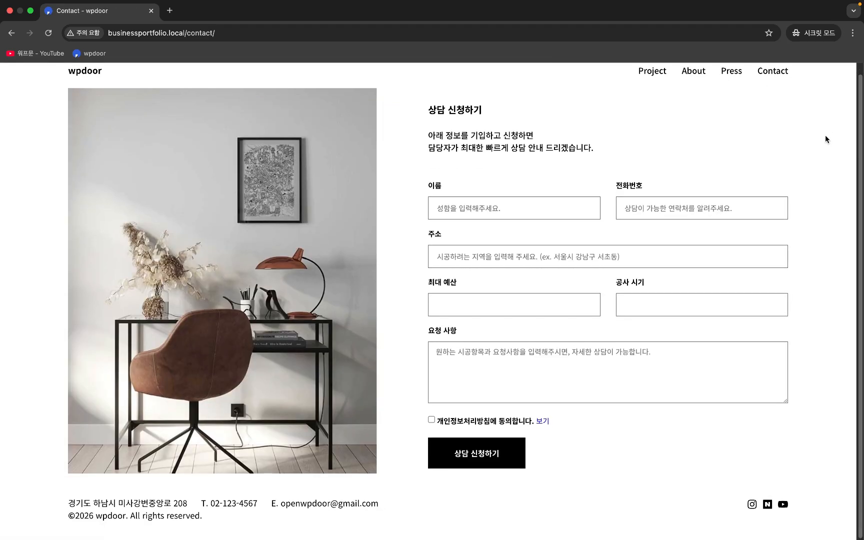
scroll(826, 139, "up", 1)
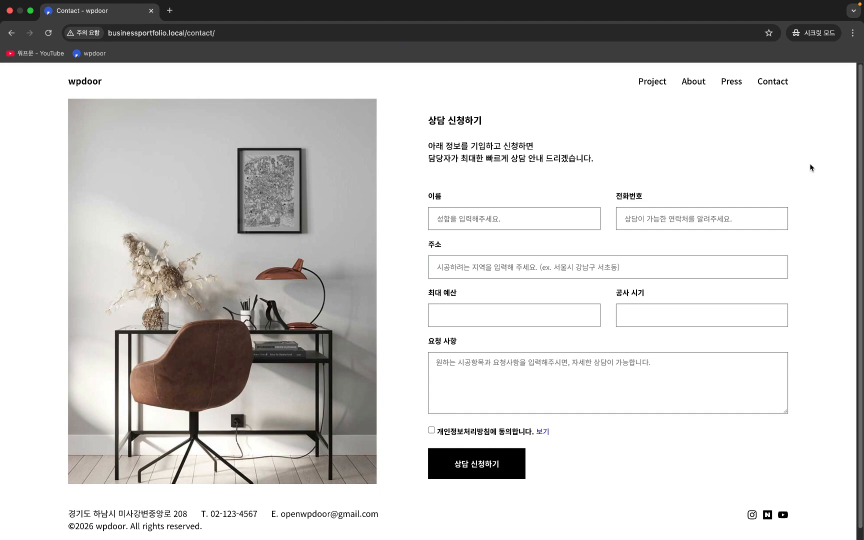
- Open the developer tools with the device preview for the Contact page and locate the developer tools command
key("super+alt+i")
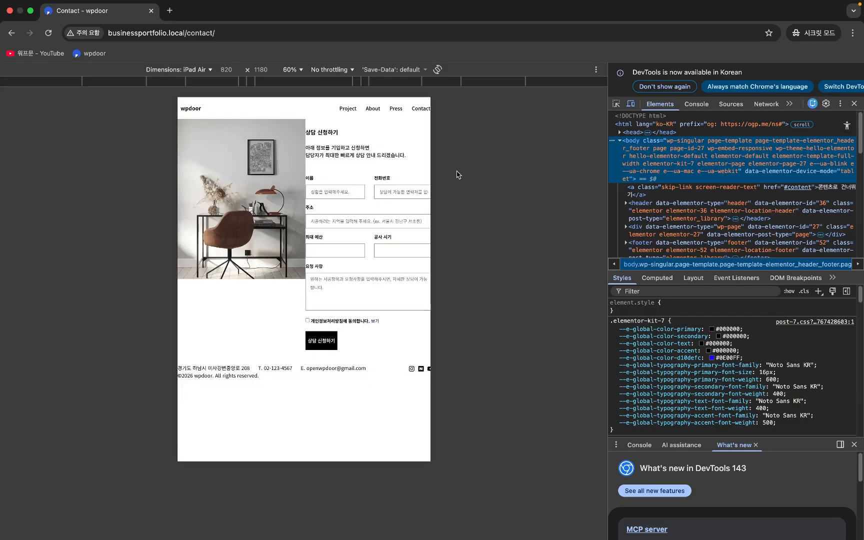
right_click(400, 138)
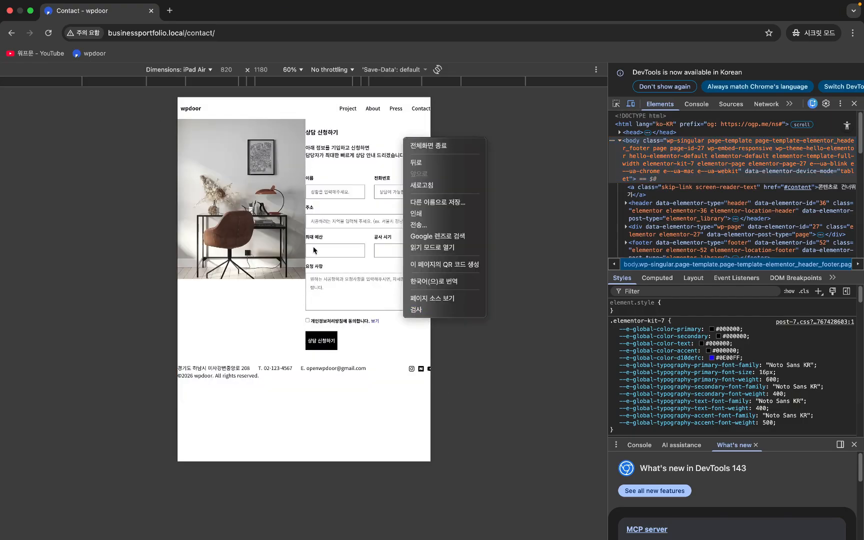
left_click(115, 5)
mouse_move(235, 202)
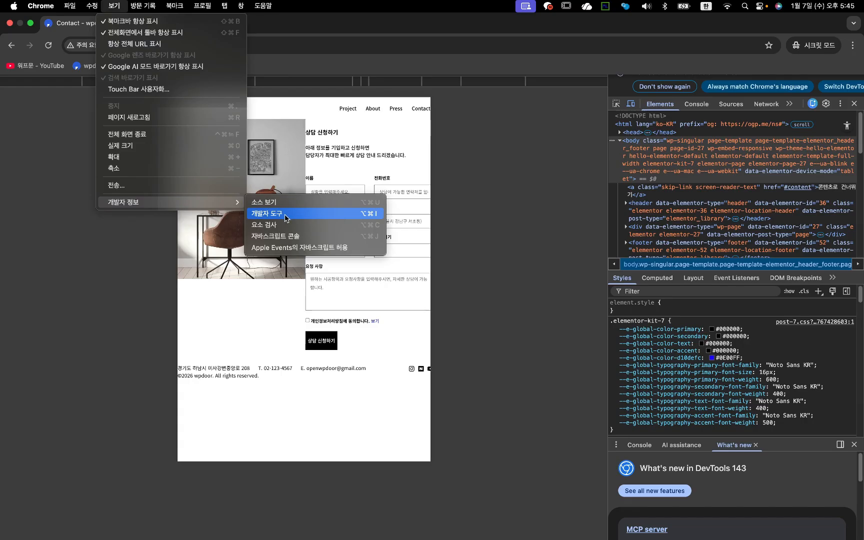
mouse_move(148, 205)
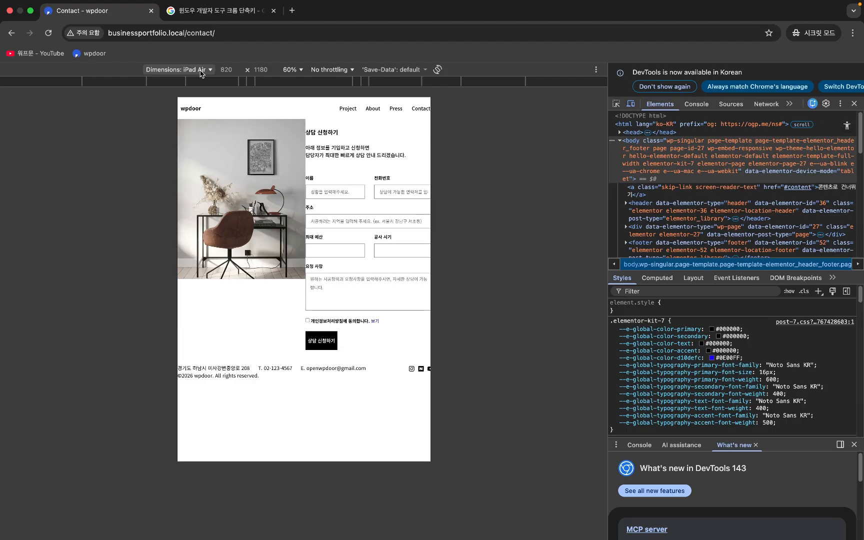
- Preview the Contact page with Samsung Galaxy S20 Ultra dimensions, followed by iPhone 14 Pro Max
left_click(201, 71)
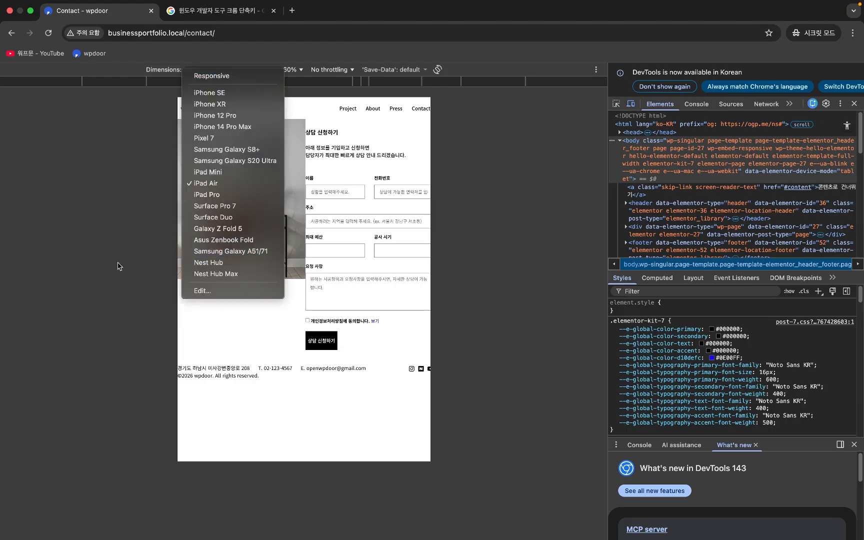
left_click(119, 266)
left_click(205, 69)
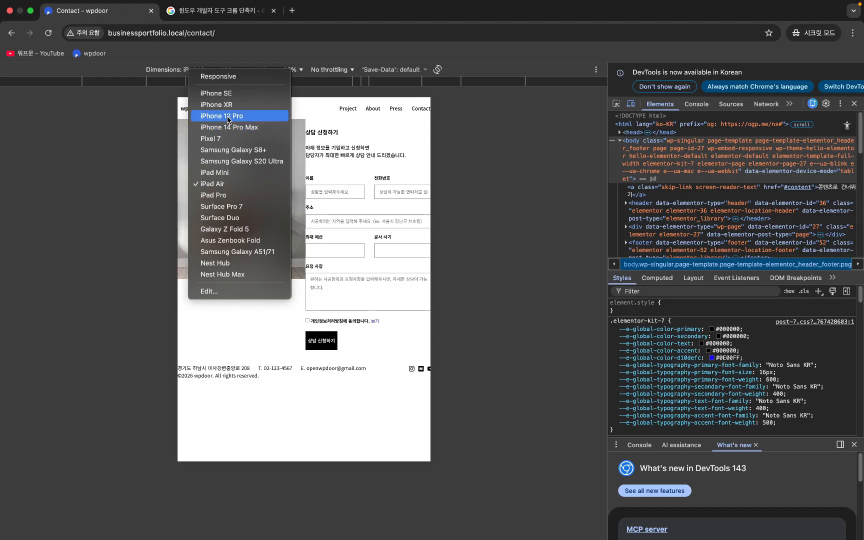
left_click(237, 162)
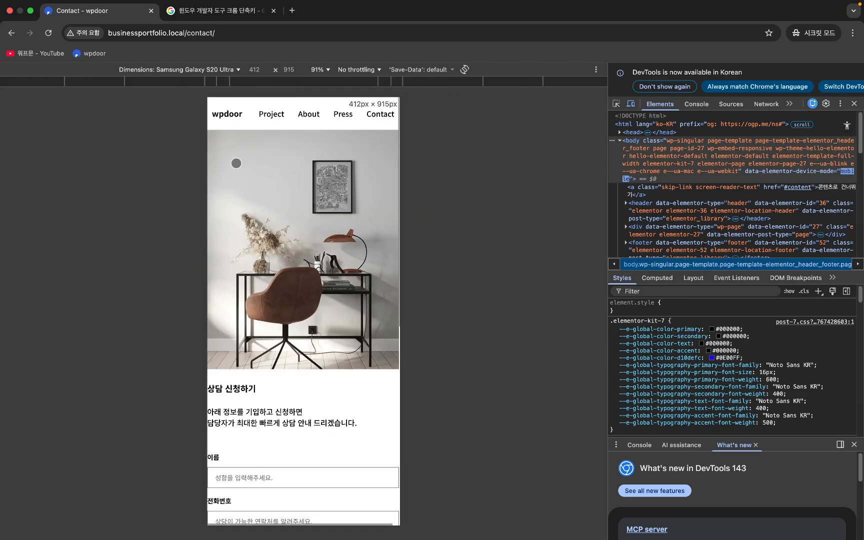
left_click(236, 71)
left_click(259, 128)
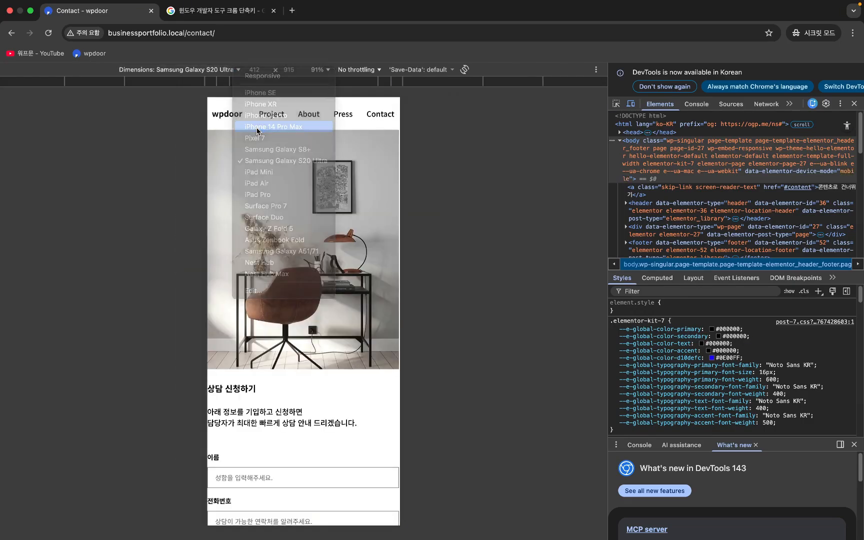
- Compare the header layout with iPhone 12 Pro dimensions against iPhone 14 Pro Max
left_click(225, 70)
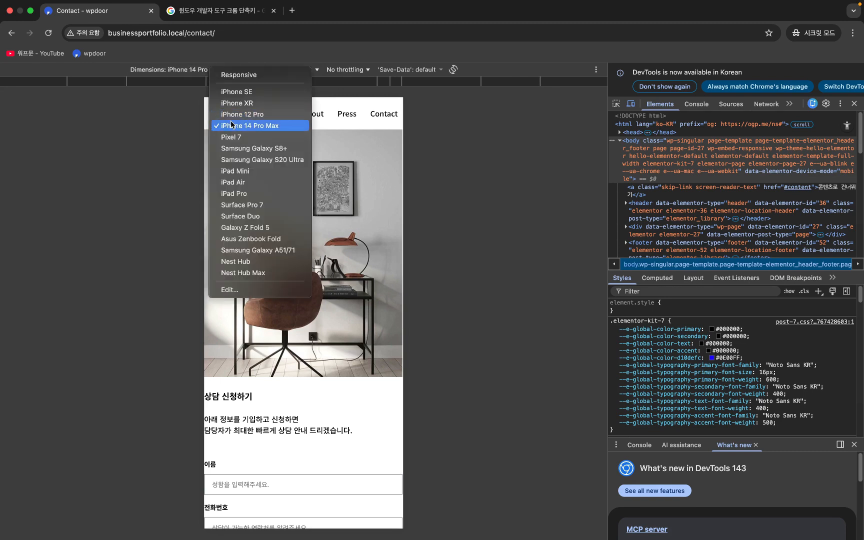
left_click(233, 115)
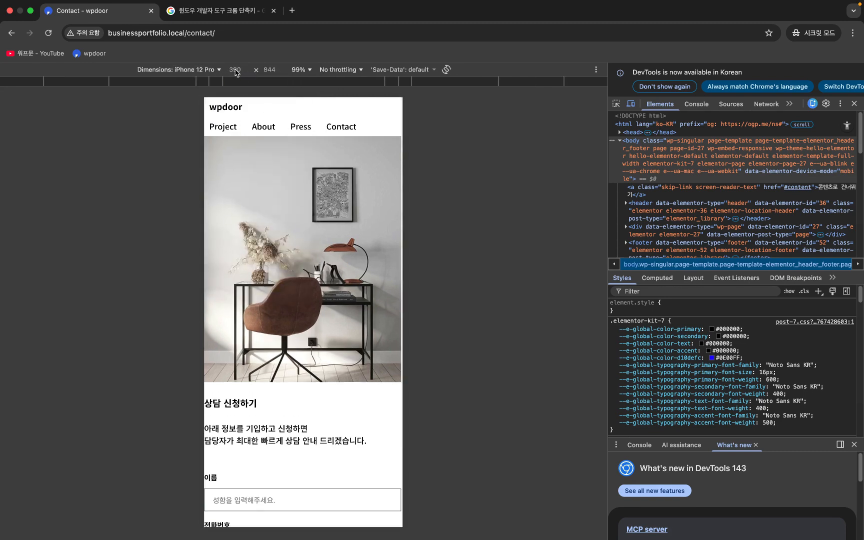
left_click(210, 74)
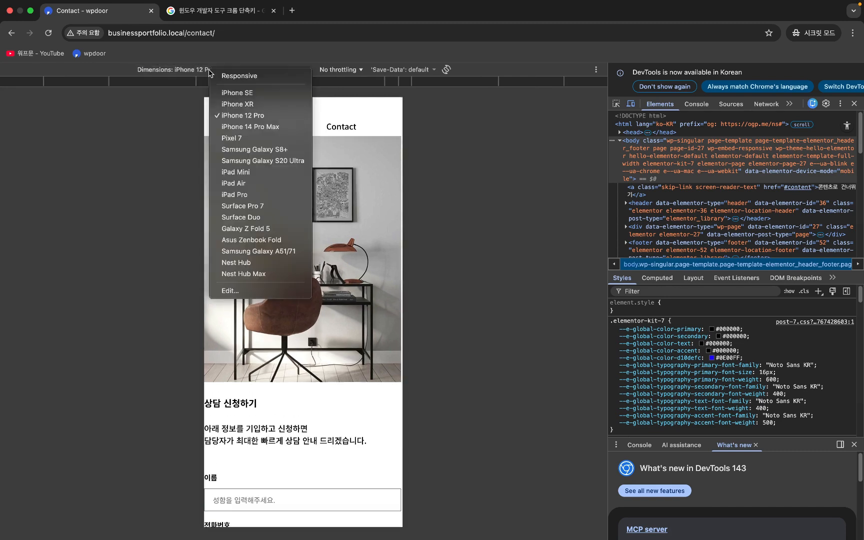
left_click(176, 106)
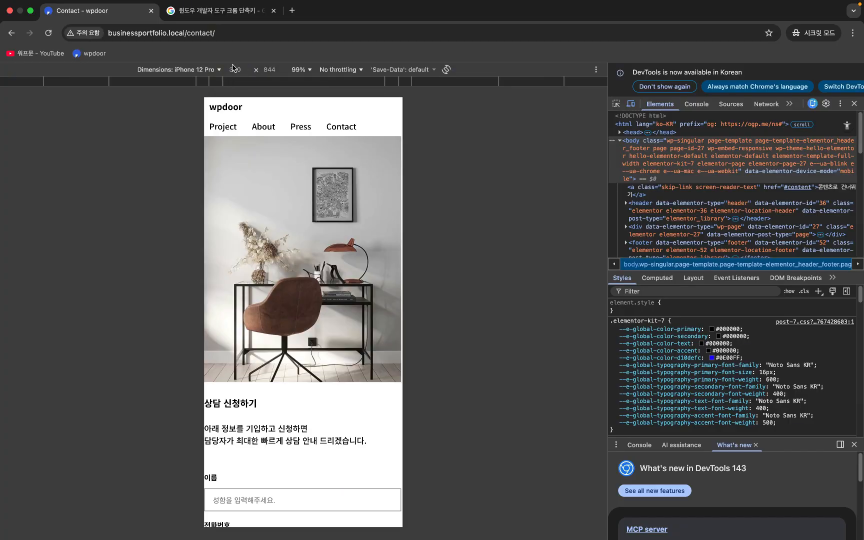
left_click(201, 73)
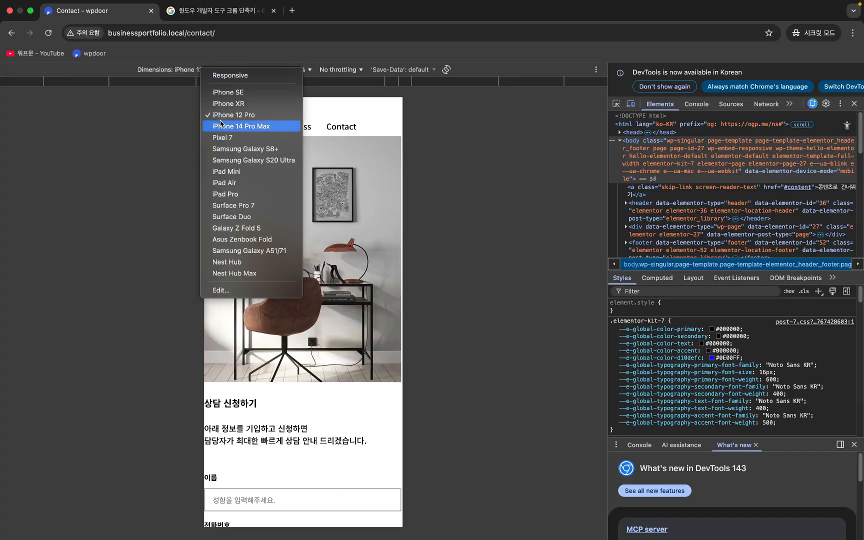
left_click(222, 126)
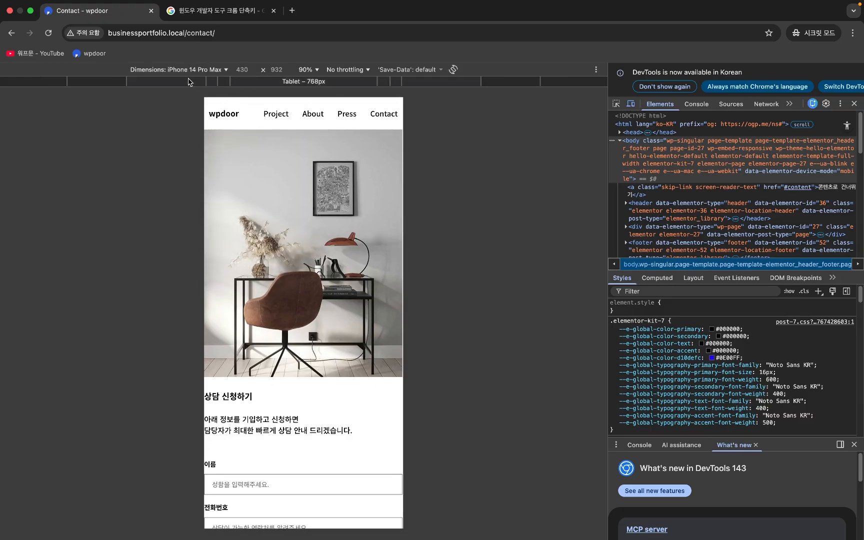
- Return the device preview to Samsung Galaxy S20 Ultra and examine the mobile layout
left_click(200, 70)
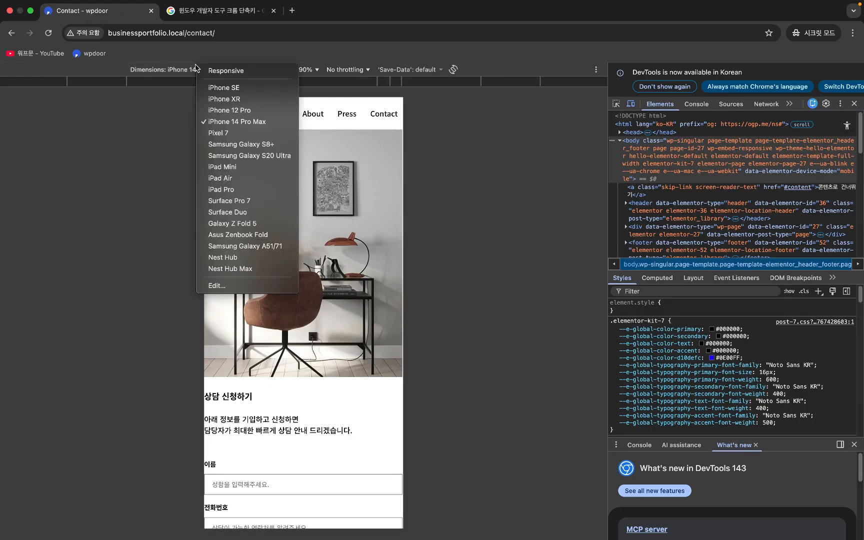
left_click(238, 156)
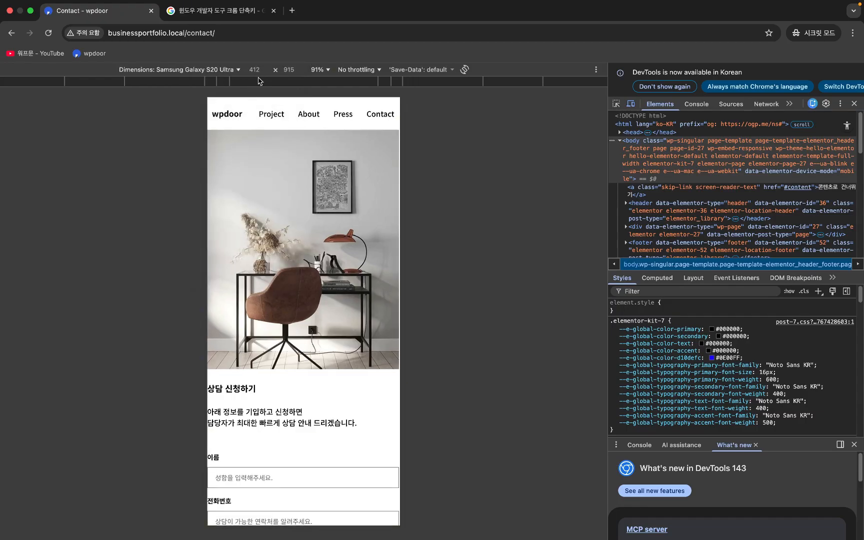
scroll(310, 255, "down", 1)
scroll(310, 252, "up", 1)
- Preview the Contact page's tablet layout with iPad Air, iPad Pro and iPad Mini dimensions in turn
left_click(231, 69)
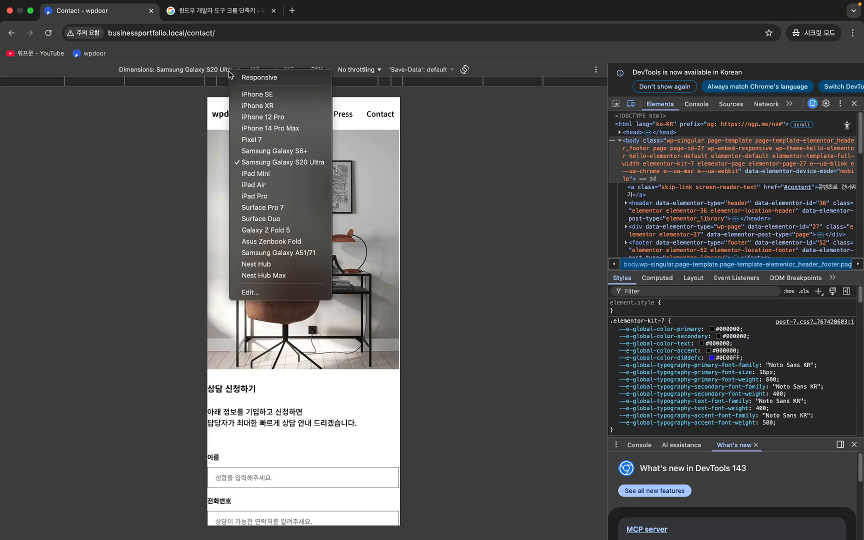
left_click(270, 185)
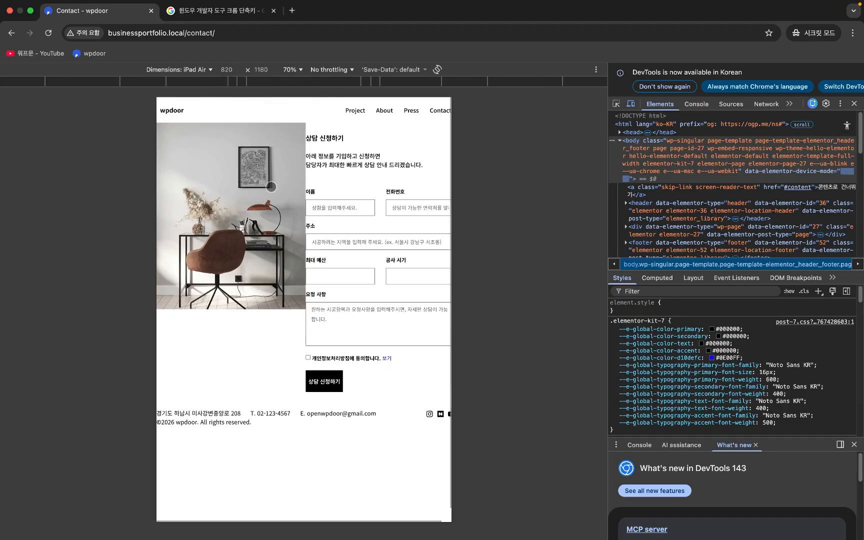
left_click(206, 70)
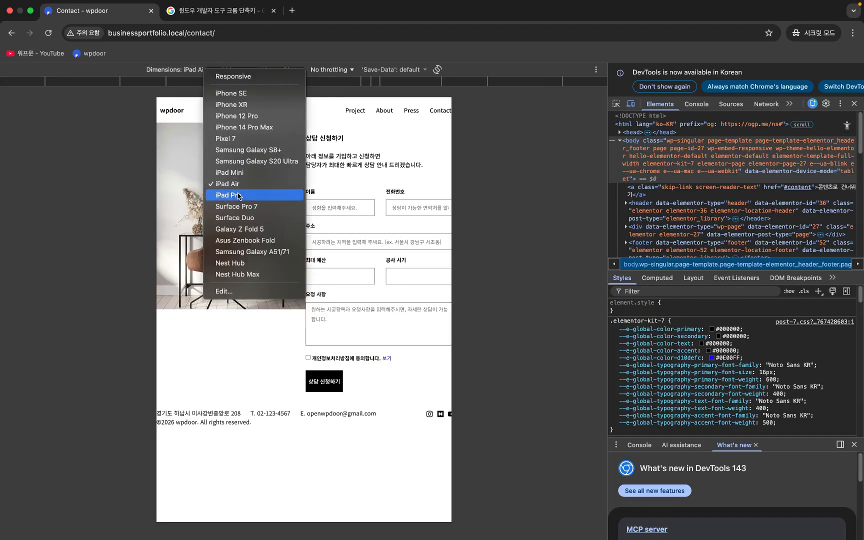
left_click(238, 195)
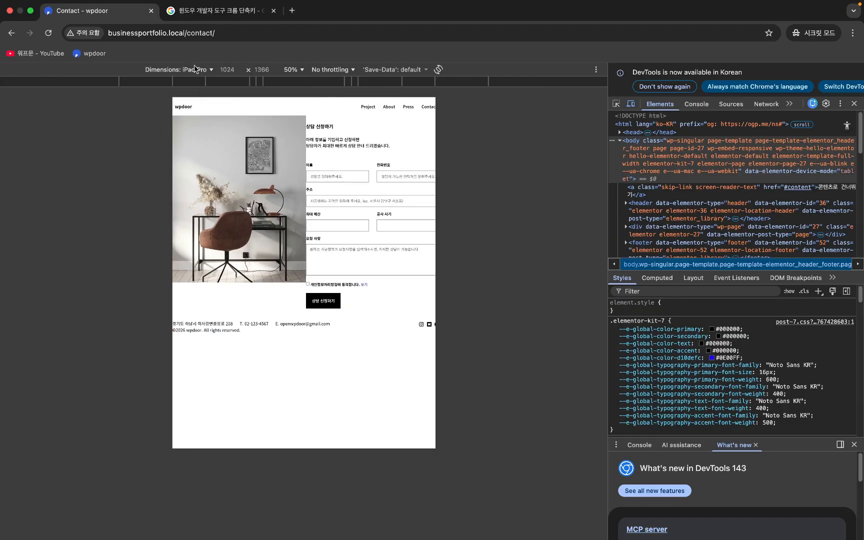
left_click(196, 69)
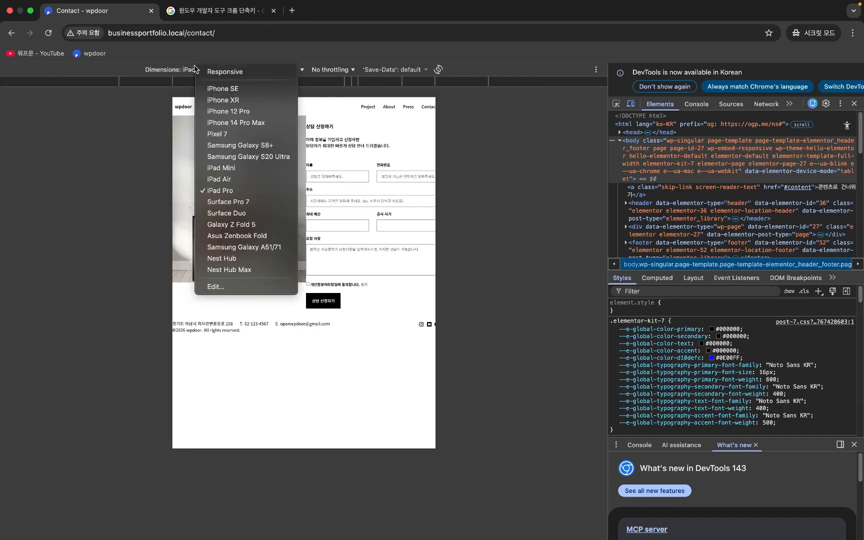
left_click(227, 169)
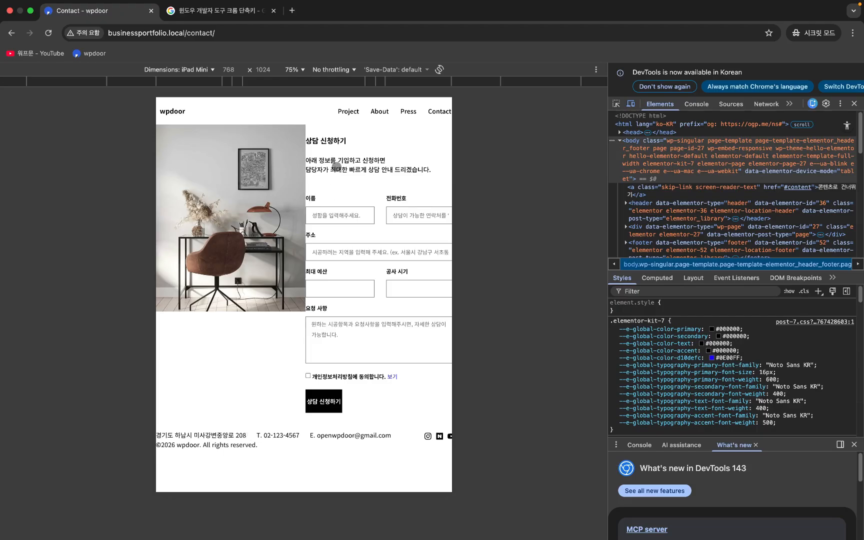
- Narrow the developer tools pane with the device preview off, and close and reopen it with the preview on
left_click(630, 104)
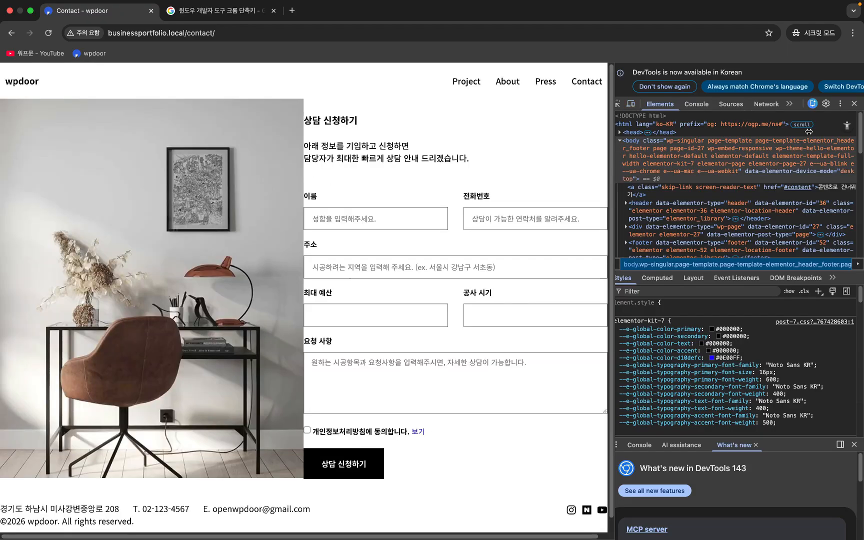
left_click_drag(609, 105, 741, 105)
left_click(858, 105)
left_click(821, 228)
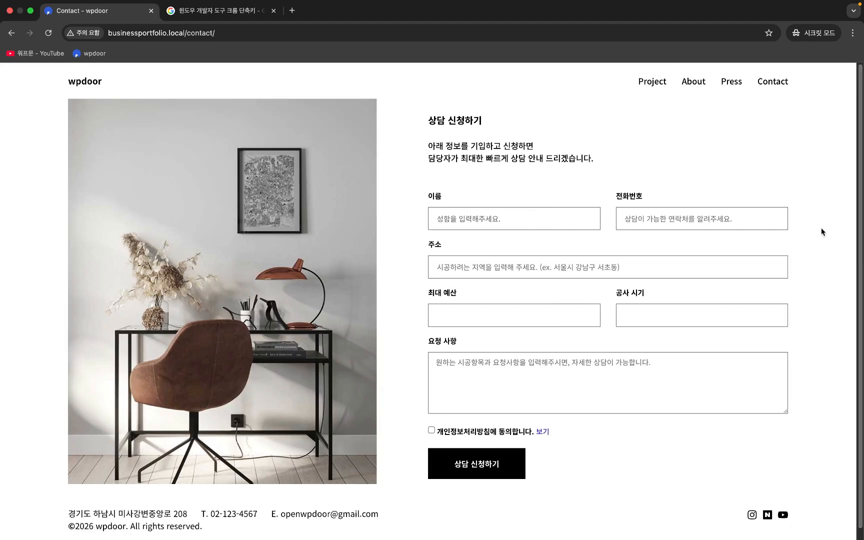
key("super+alt+i")
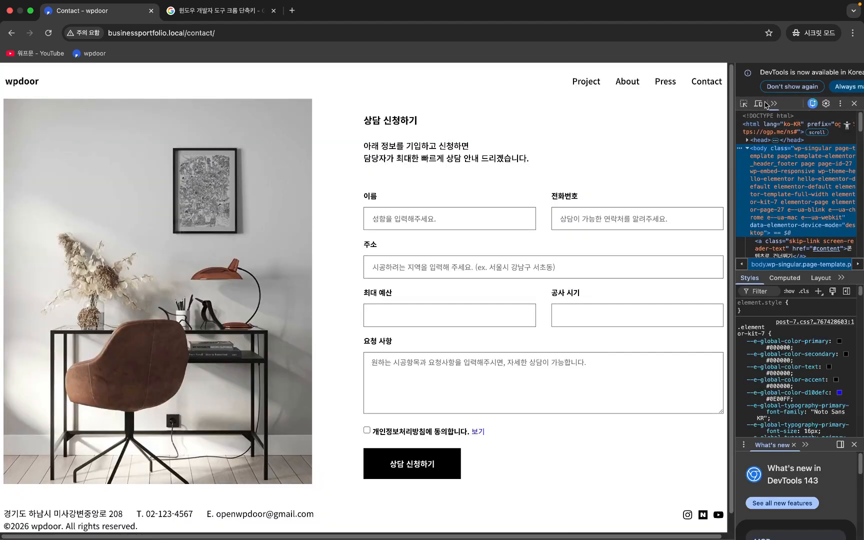
left_click(759, 103)
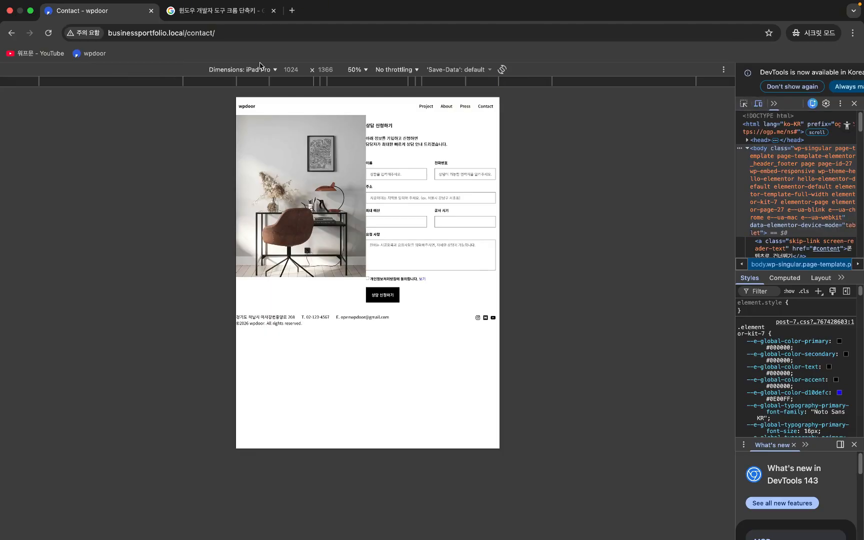
- Set the device preview zoom to 100% and switch the previewed device to iPad Mini
left_click(357, 70)
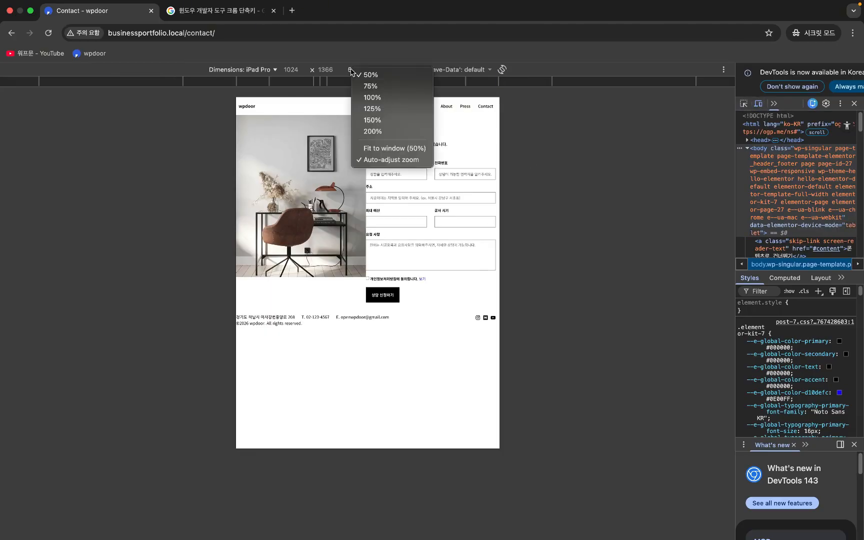
left_click(379, 97)
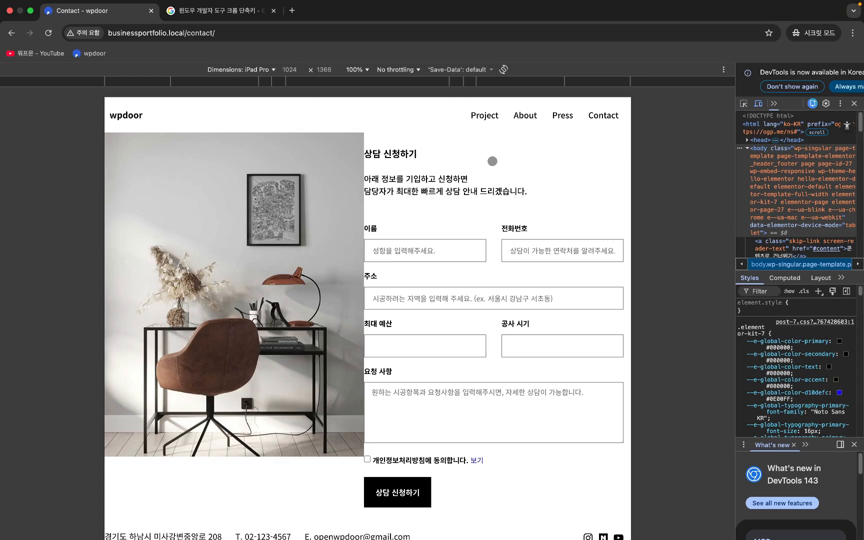
left_click(257, 68)
left_click(284, 168)
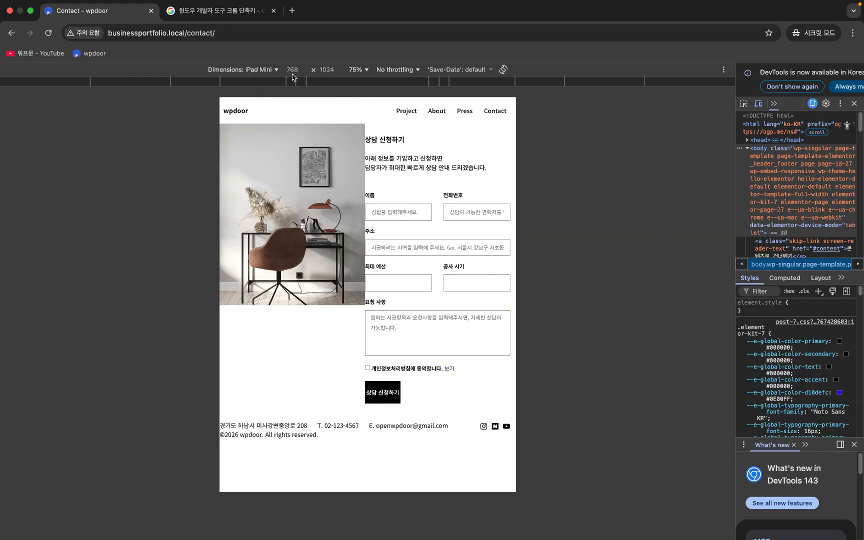
- Preview the Contact page at Samsung Galaxy S20 Ultra dimensions and look it over down to the footer
left_click(268, 70)
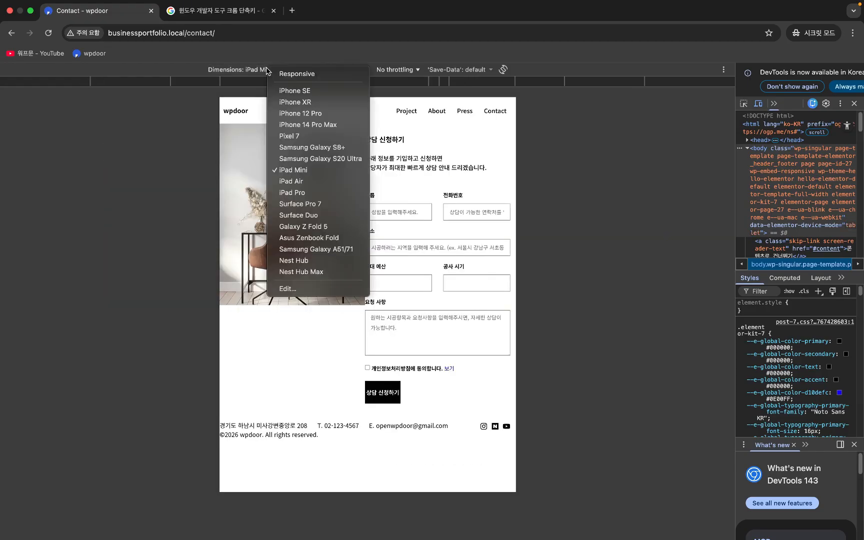
left_click(291, 158)
scroll(403, 289, "down", 7)
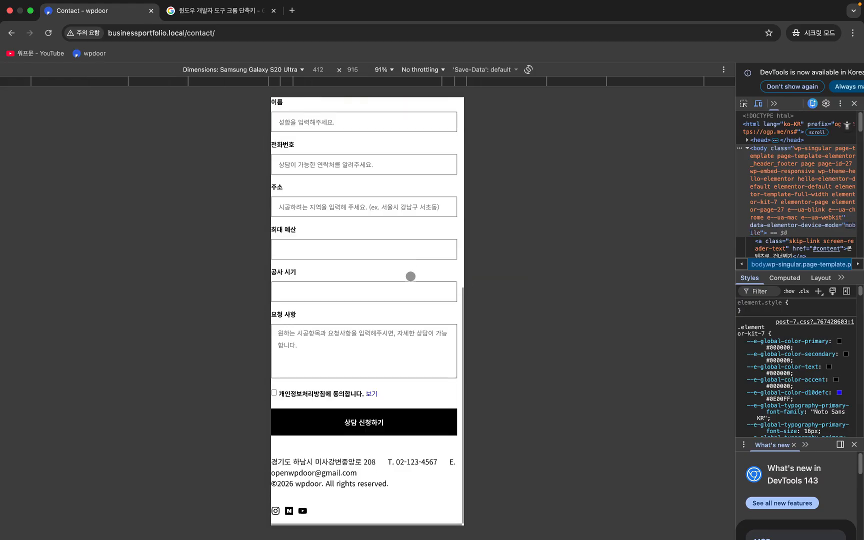
scroll(424, 237, "up", 2)
scroll(423, 237, "up", 5)
- Examine the Contact page from header to footer at iPhone 12 Pro dimensions, and close the device preview and developer tools
left_click(280, 70)
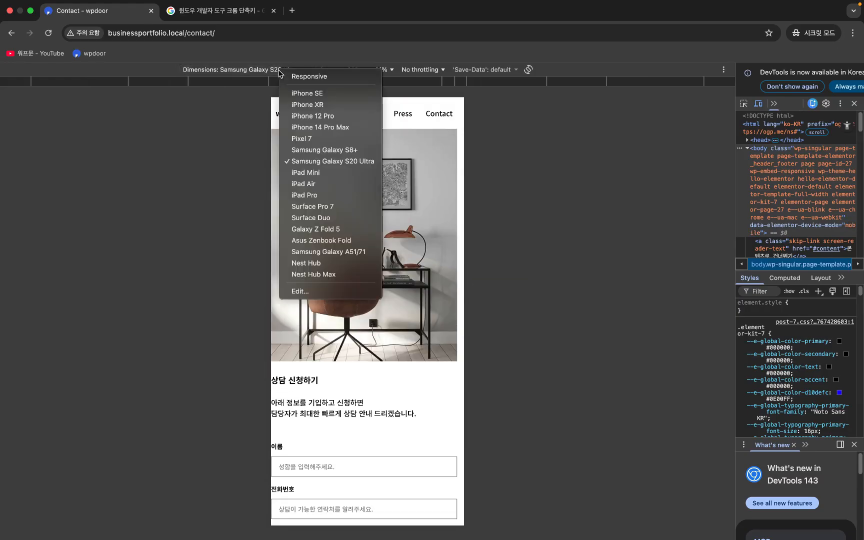
left_click(319, 118)
scroll(367, 245, "down", 8)
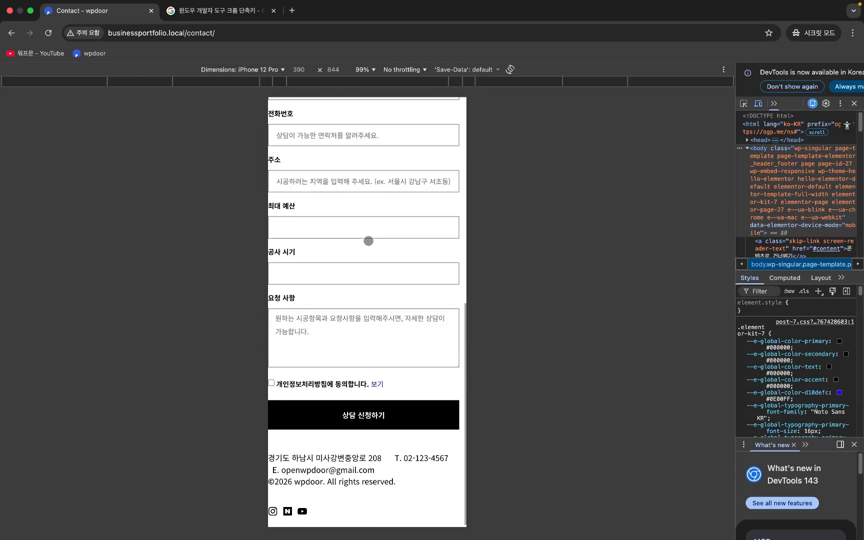
scroll(367, 245, "up", 8)
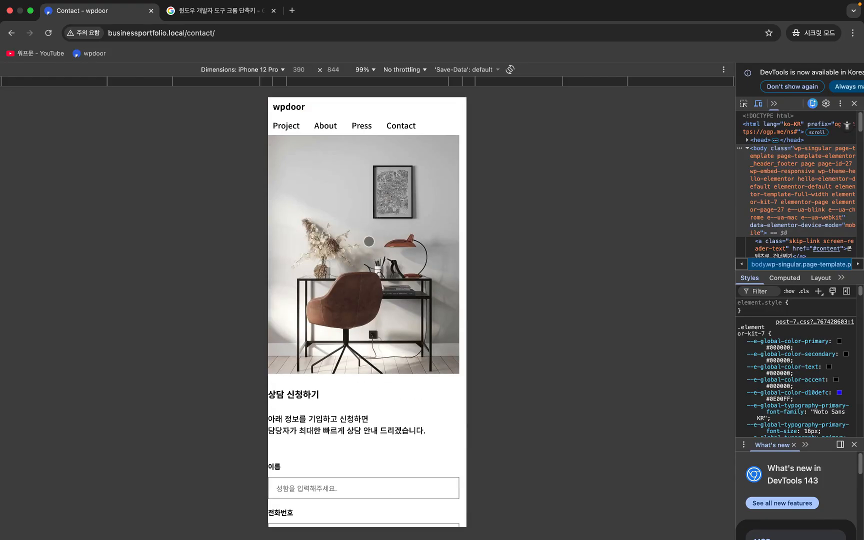
left_click_drag(349, 310, 368, 421)
scroll(285, 388, "down", 1)
scroll(285, 388, "down", 8)
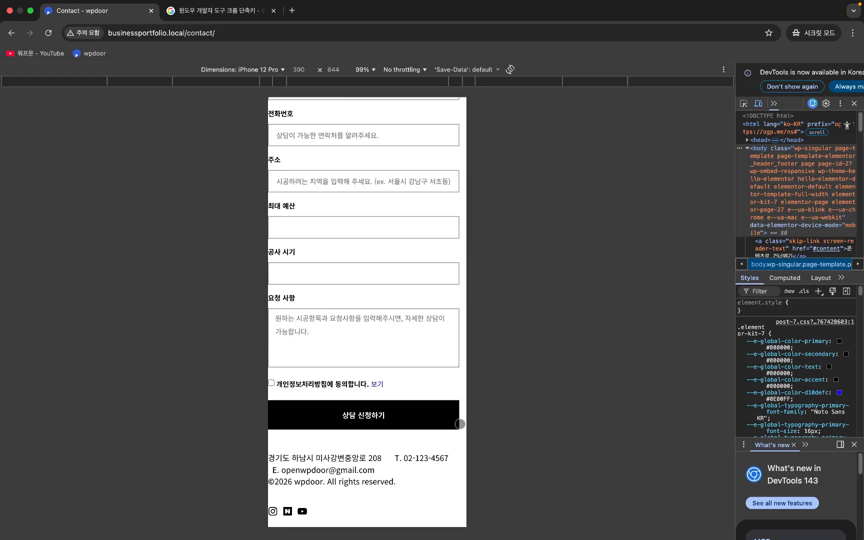
scroll(344, 405, "up", 8)
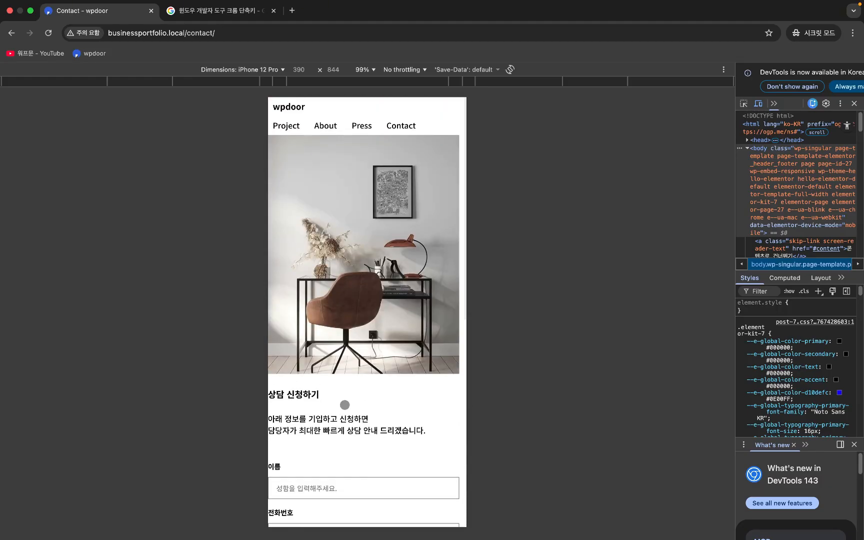
left_click(760, 105)
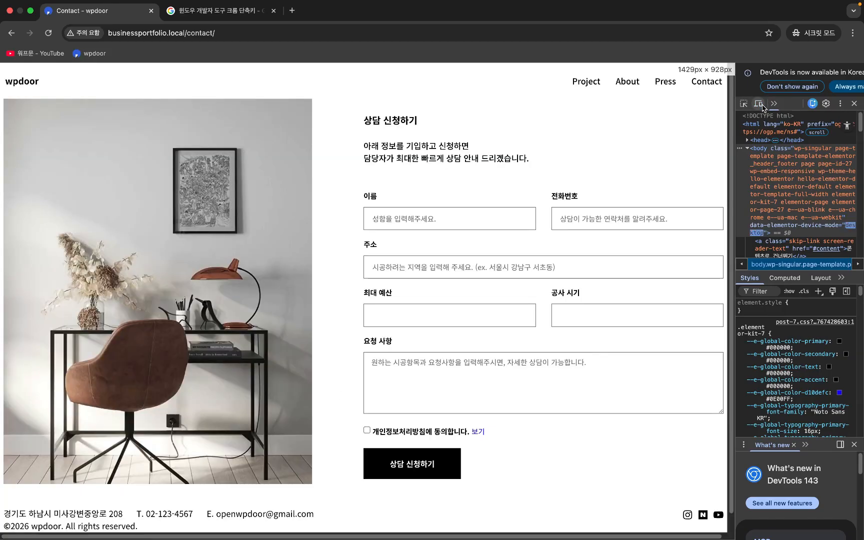
left_click(856, 104)
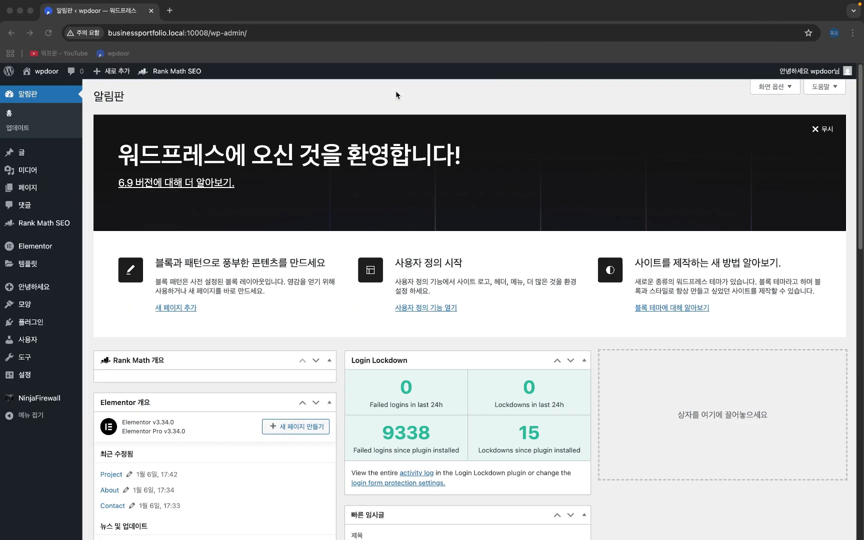
- In the WordPress admin, open Elementor's site settings from its home page and go to the global fonts
mouse_move(63, 315)
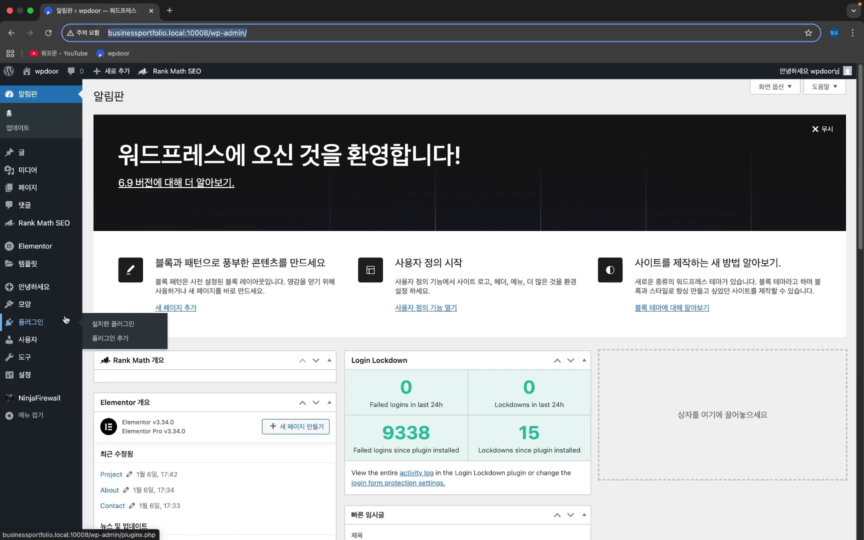
mouse_move(44, 330)
left_click(36, 266)
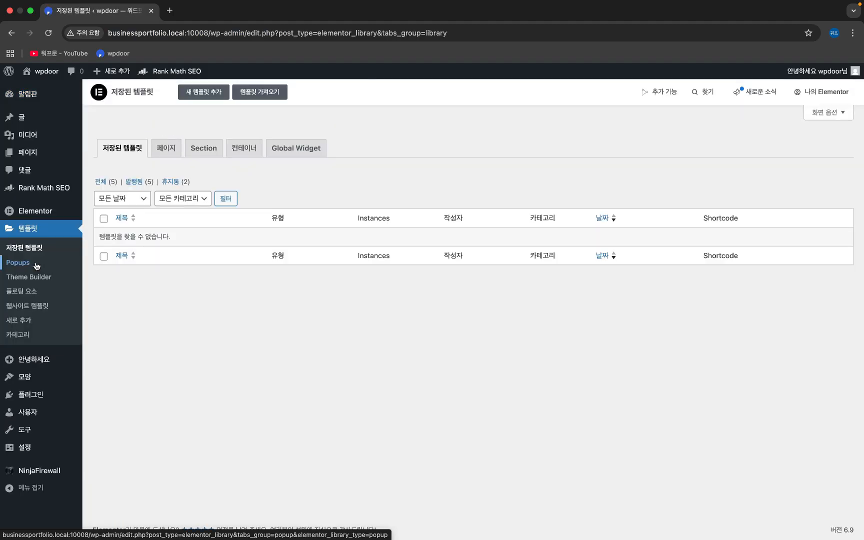
left_click(52, 211)
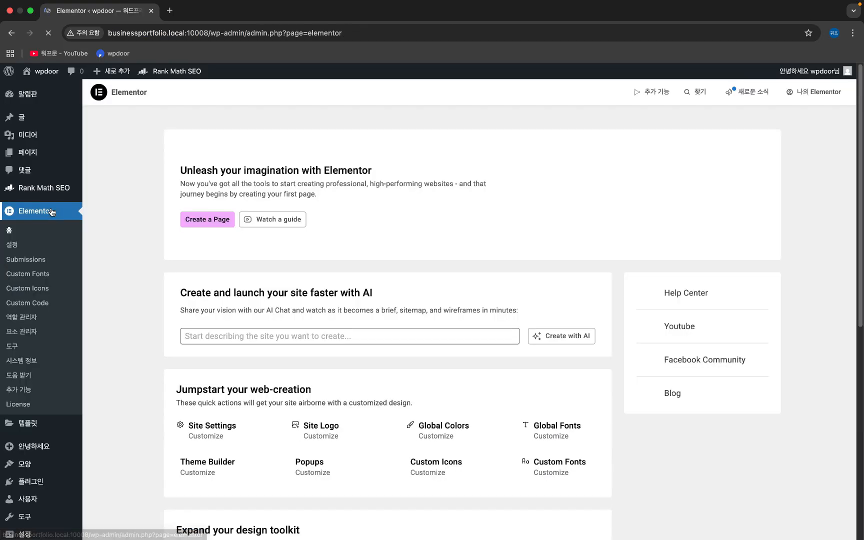
scroll(130, 252, "down", 2)
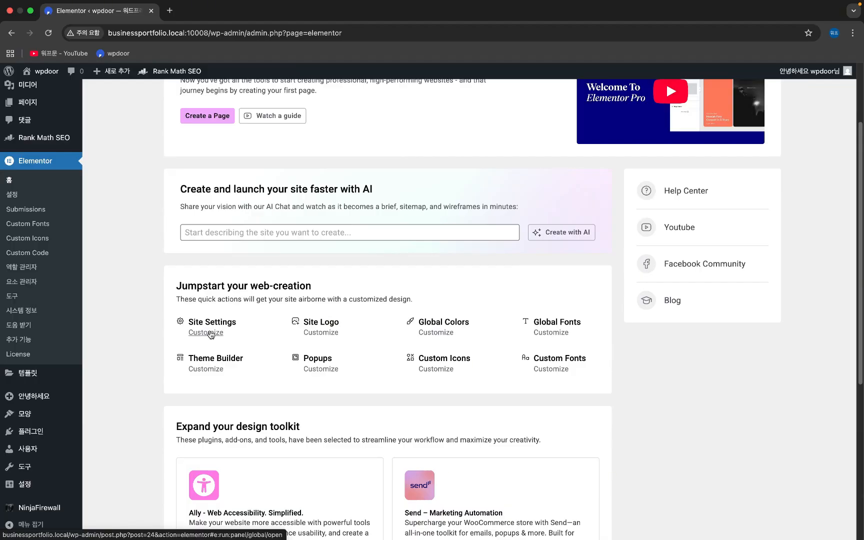
left_click(211, 335)
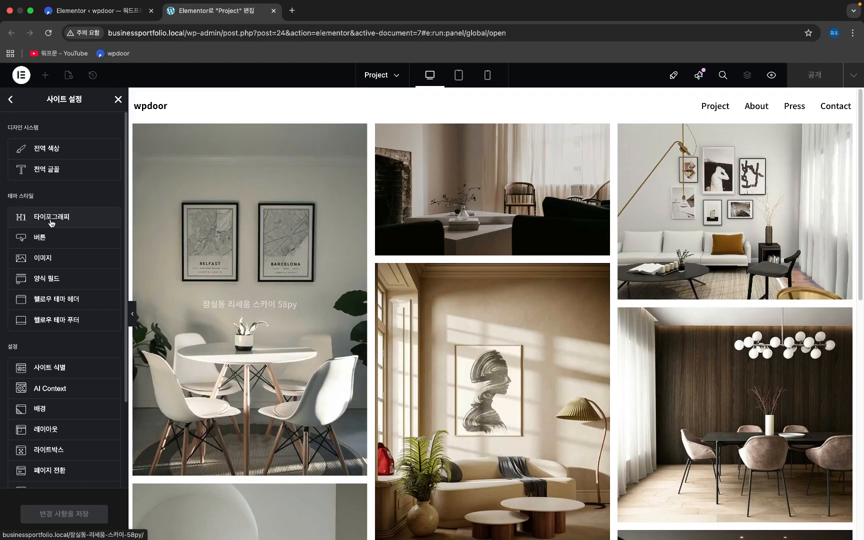
left_click(58, 169)
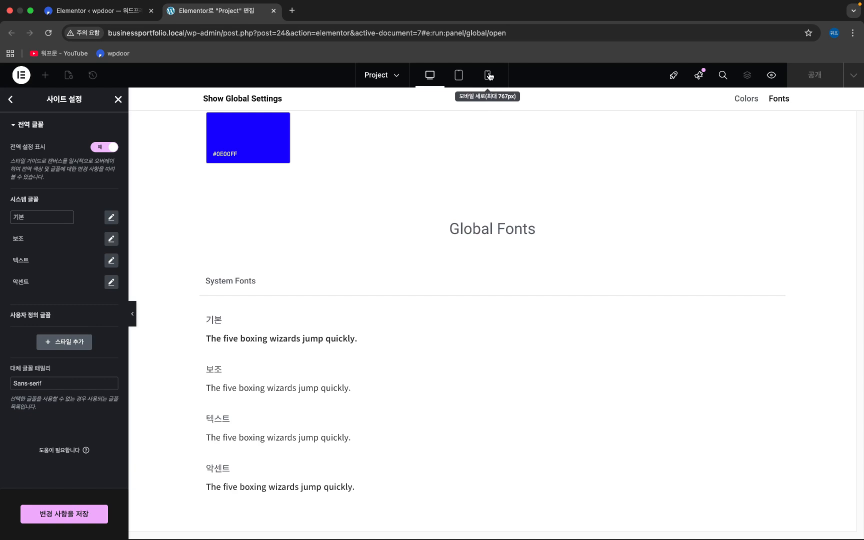
- Set the tablet font size of the 기본 system font to 15 px
left_click(457, 76)
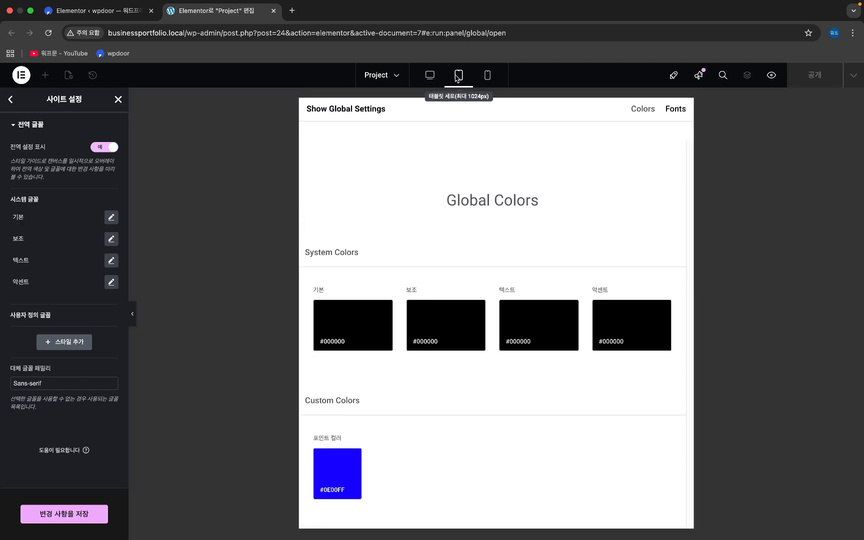
left_click(111, 217)
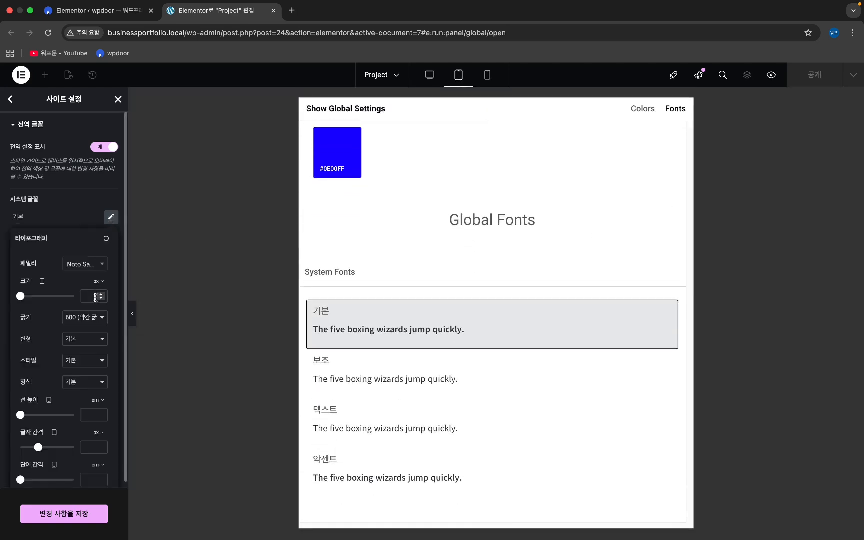
left_click(83, 218)
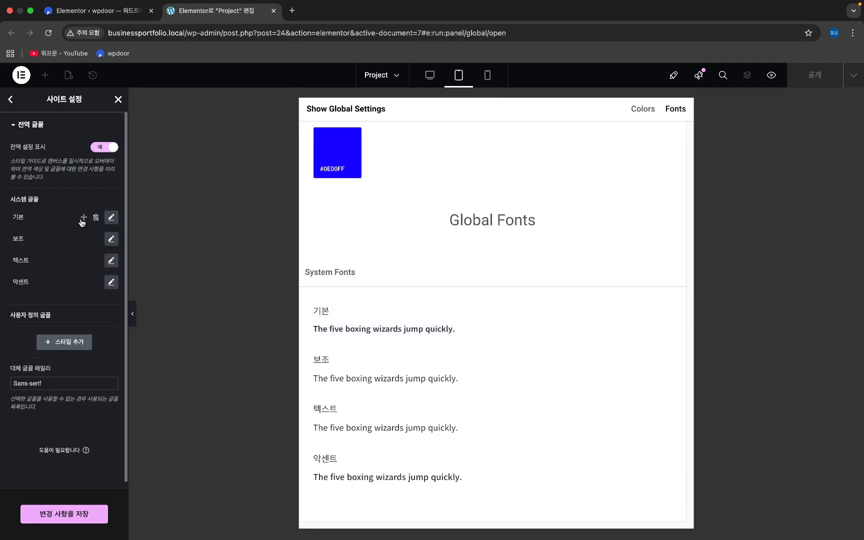
- Inspect the tablet typography settings of the 보조, 텍스트 and 악센트 system fonts in turn
left_click(112, 240)
left_click(112, 239)
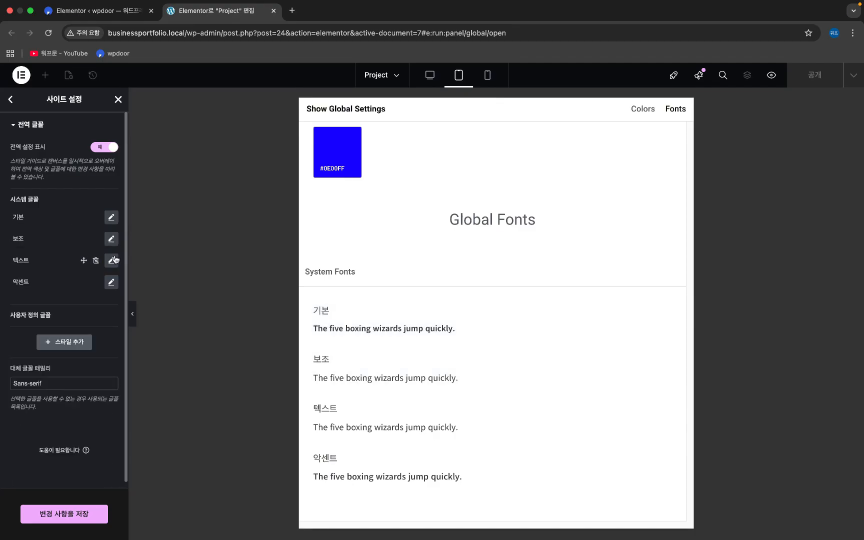
left_click(112, 260)
left_click(113, 260)
left_click(112, 281)
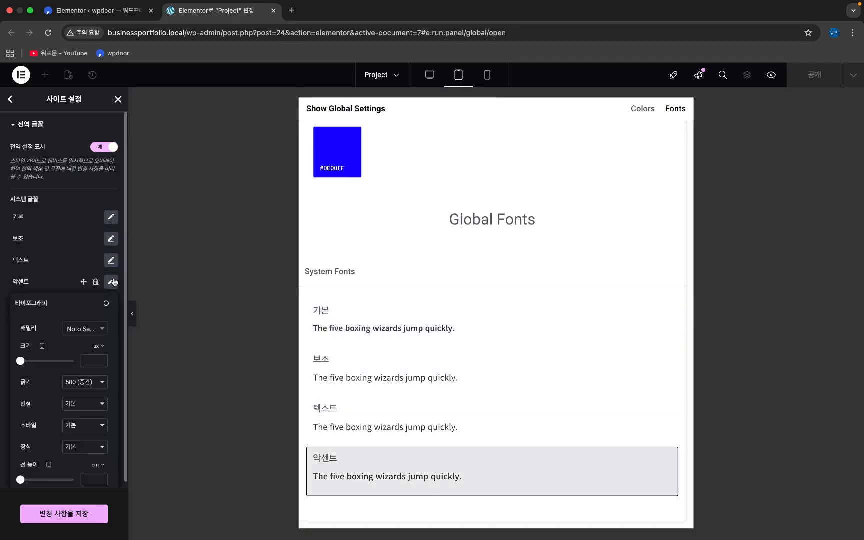
left_click(112, 282)
- Switch to the desktop view and inspect the typography settings of the 보조, 텍스트 and 악센트 system fonts
left_click(430, 75)
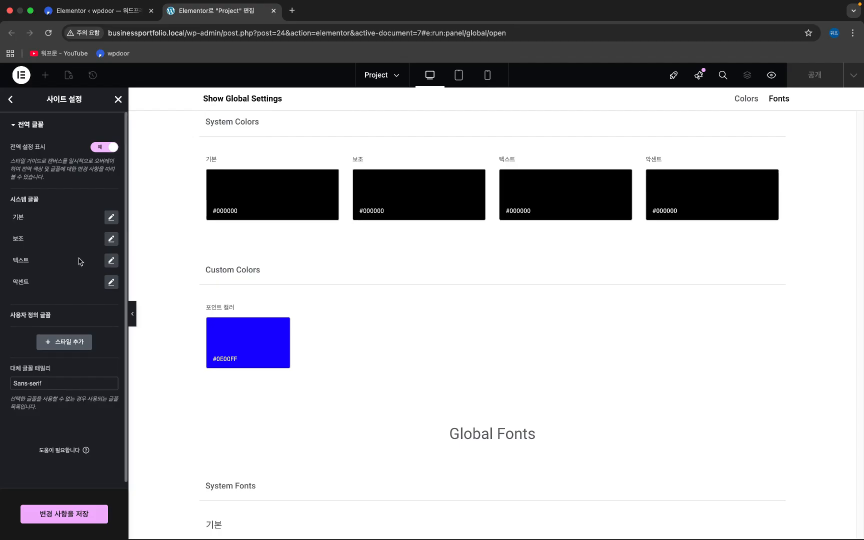
left_click(111, 238)
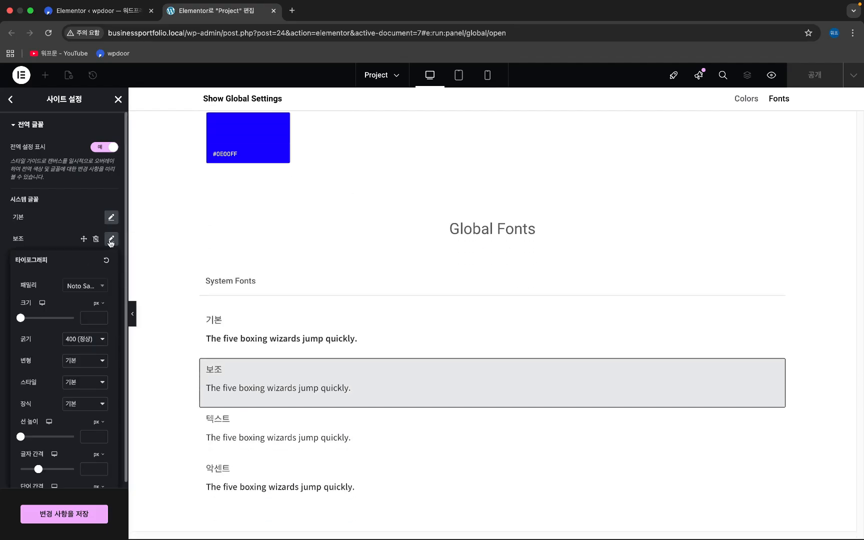
left_click(111, 239)
left_click(112, 261)
left_click(112, 261)
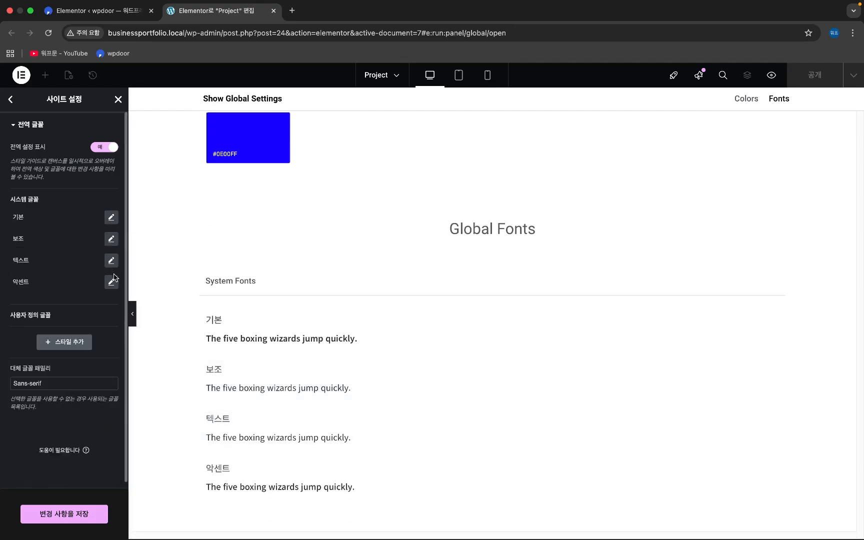
left_click(112, 281)
left_click(112, 282)
- Check the 기본 font's tablet typography, switch to the mobile view and save the site settings changes
left_click(459, 76)
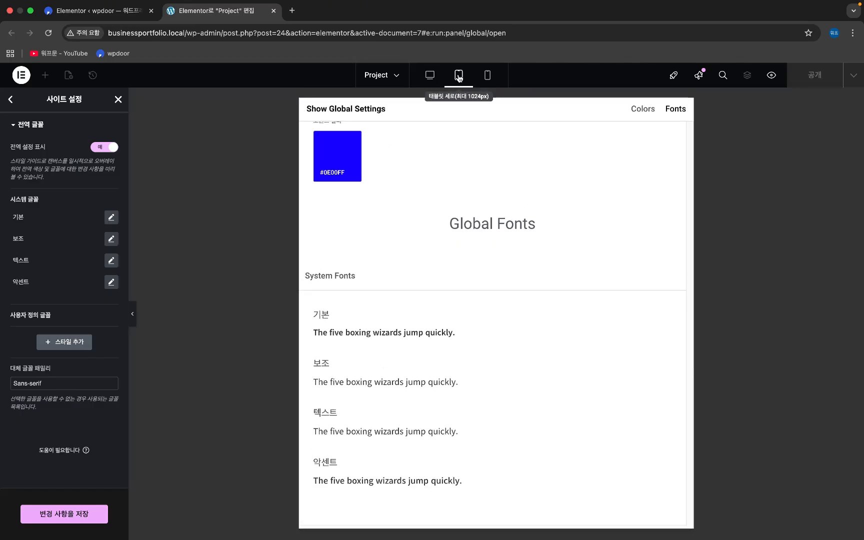
left_click(111, 219)
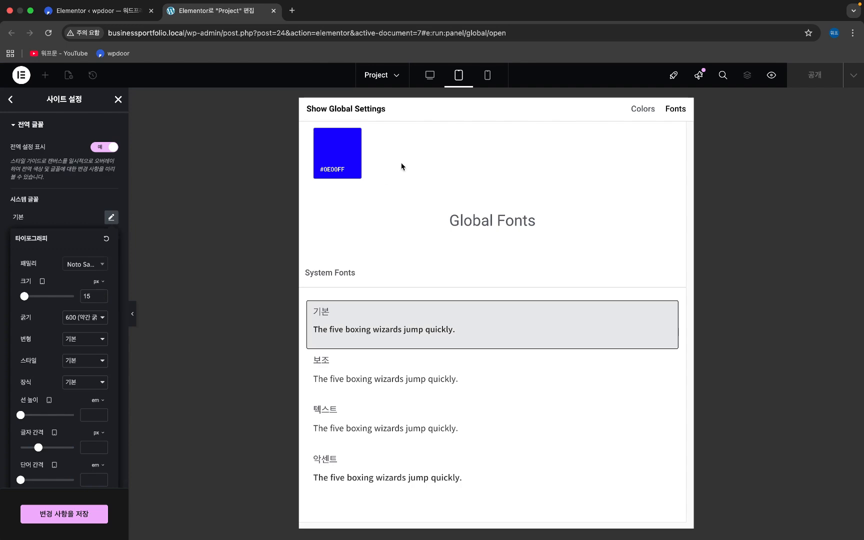
left_click(489, 75)
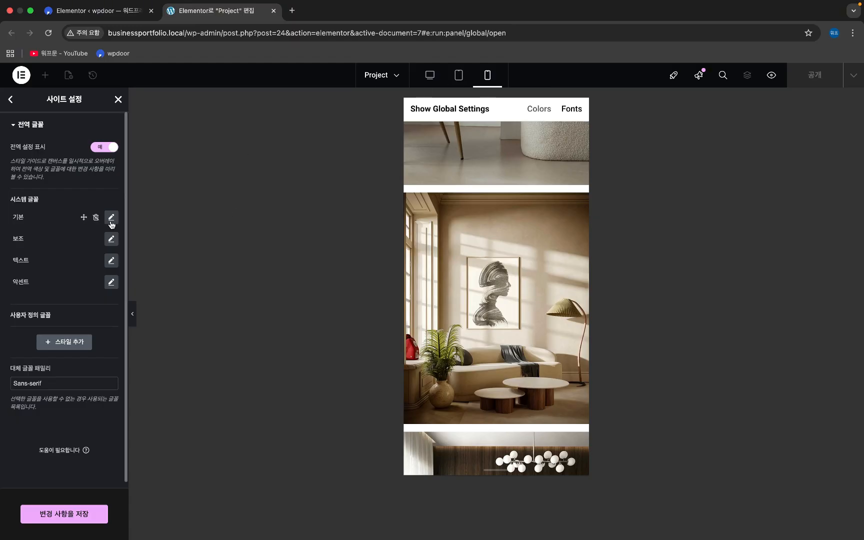
left_click(87, 516)
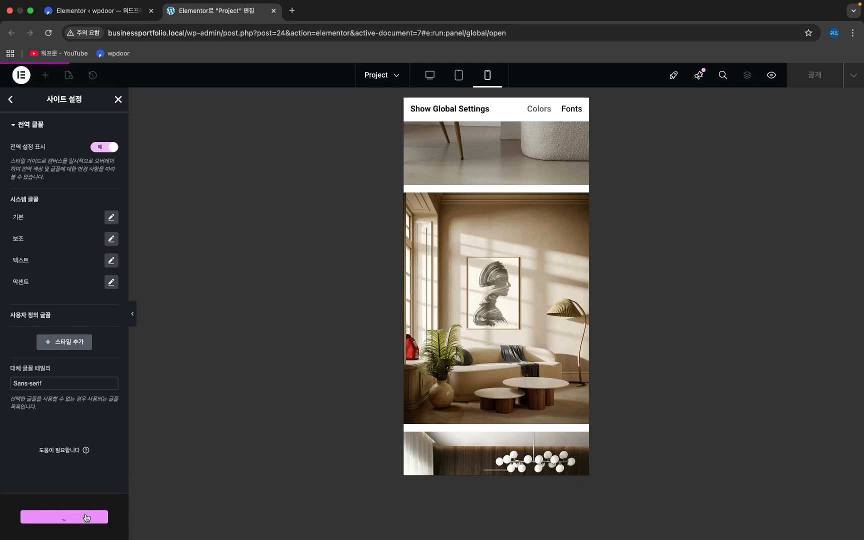
- Exit the Elementor editor to WordPress and list all of the site's templates
left_click(22, 76)
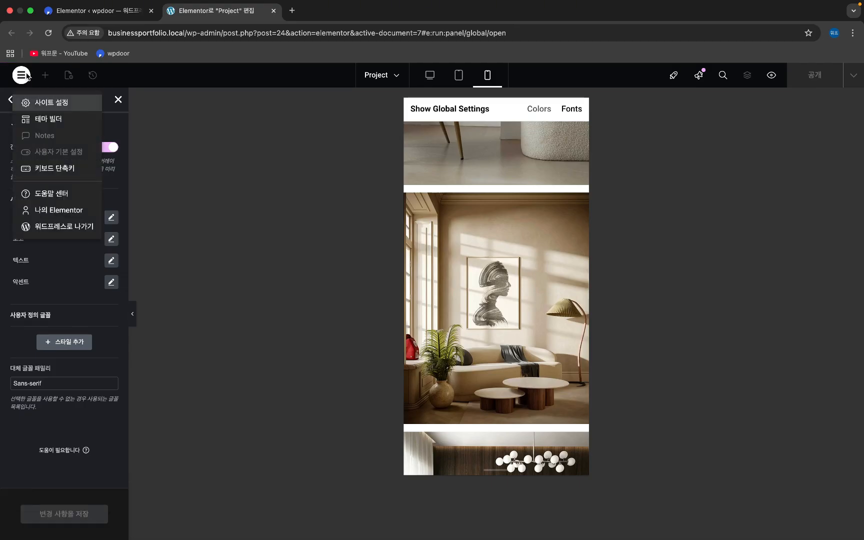
left_click(57, 222)
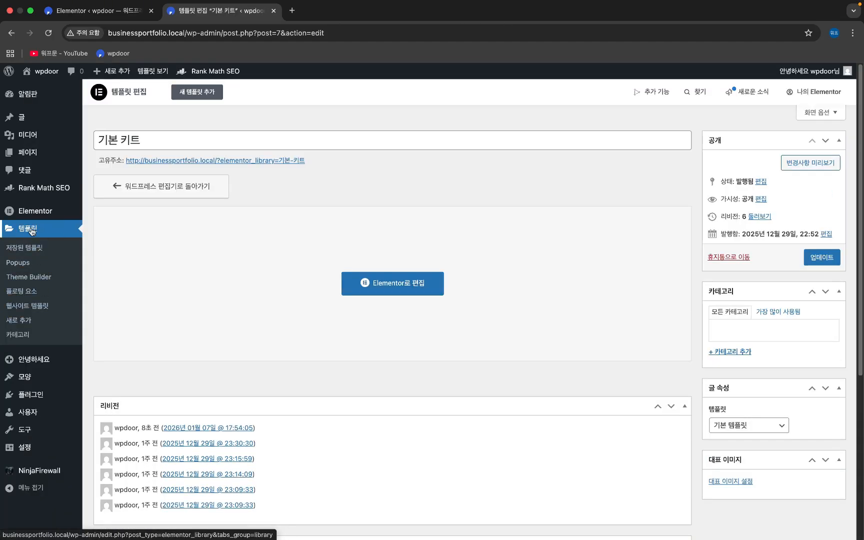
mouse_move(42, 218)
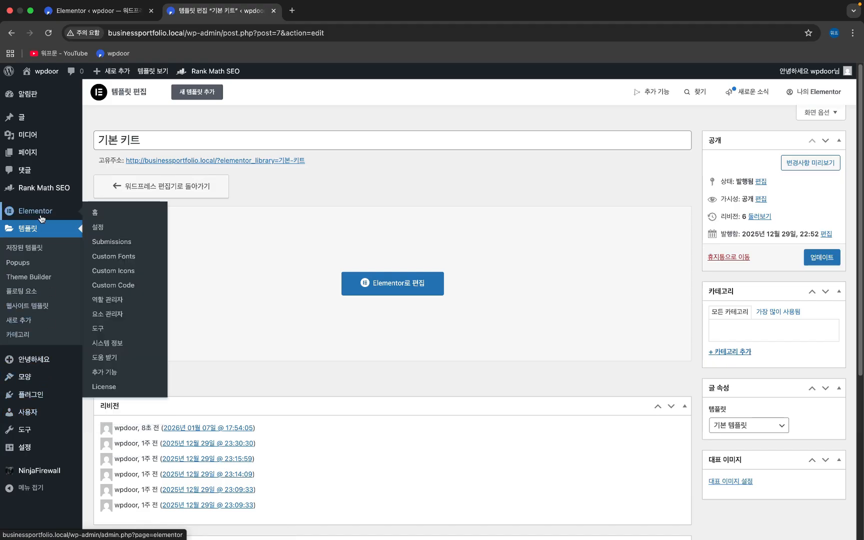
left_click(36, 235)
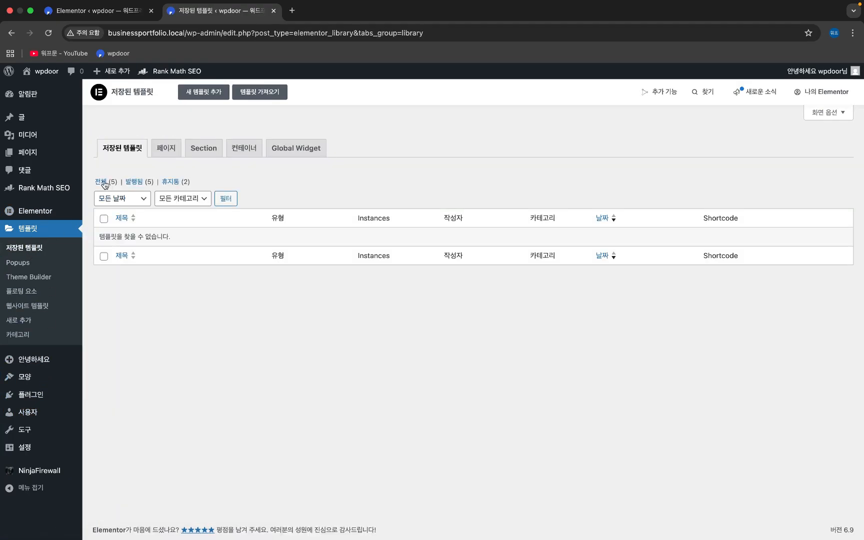
left_click(105, 184)
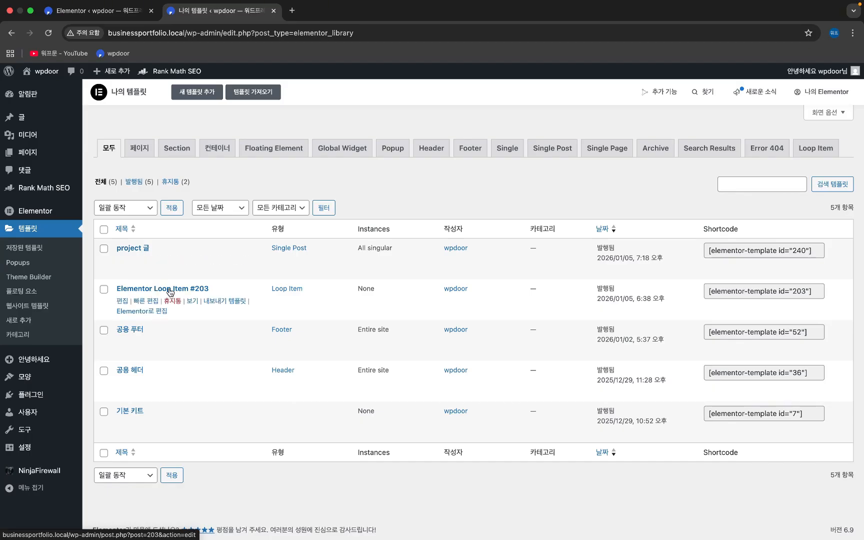
- Rename the template "Elementor Loop Item #203" as "project 리스트 유닛" and update it
left_click(151, 304)
triple_click(255, 308)
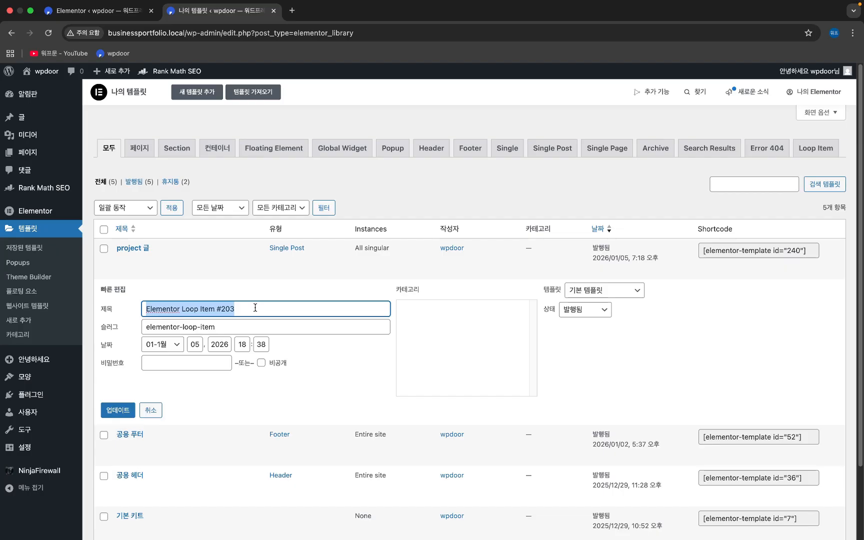
type("project")
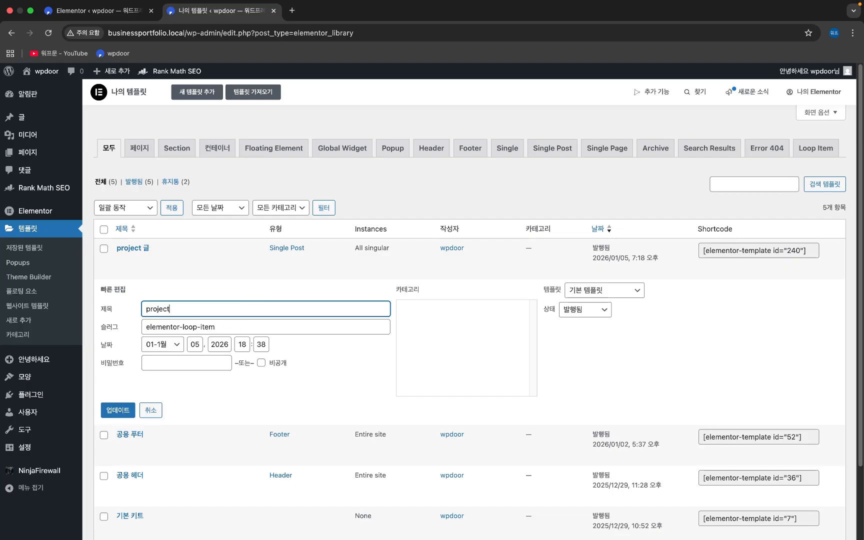
type(" flt")
type("리스트 유닛")
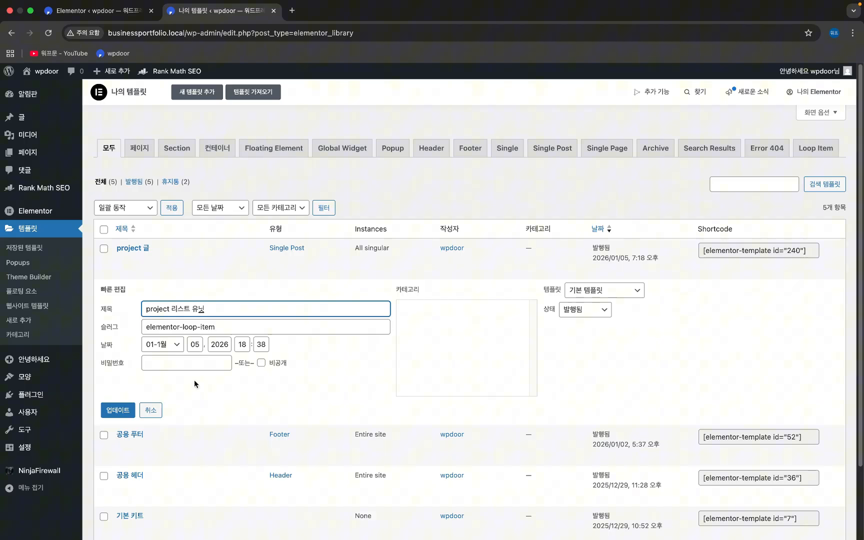
left_click(111, 411)
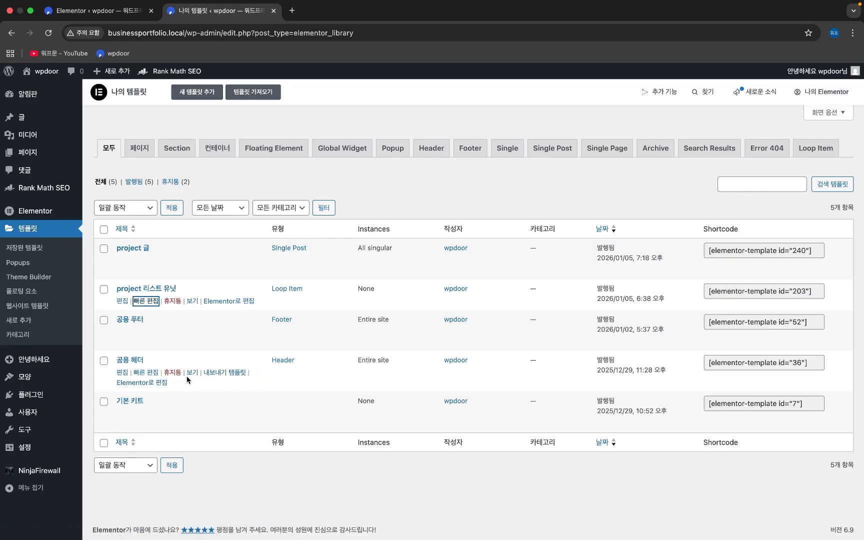
- Open the 공용 헤더 template in the Elementor editor and bring up the header container's advanced settings in the tablet view
left_click(151, 385)
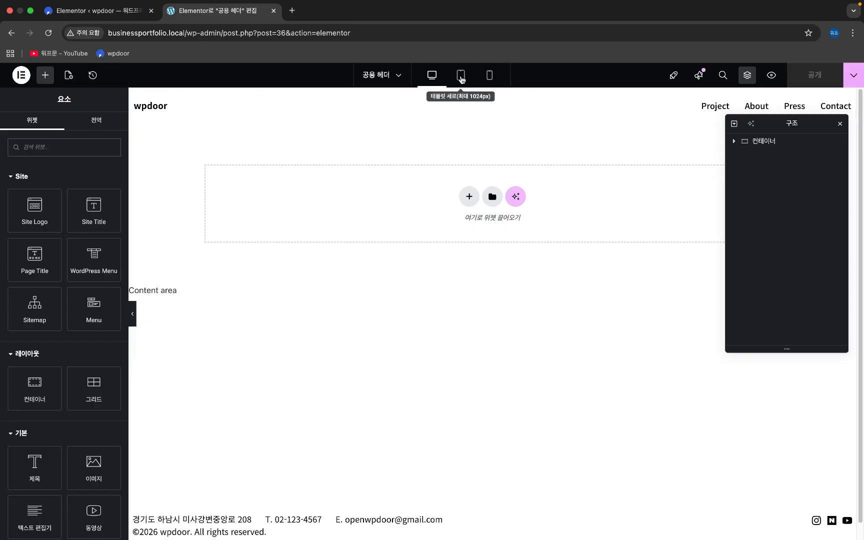
left_click(461, 76)
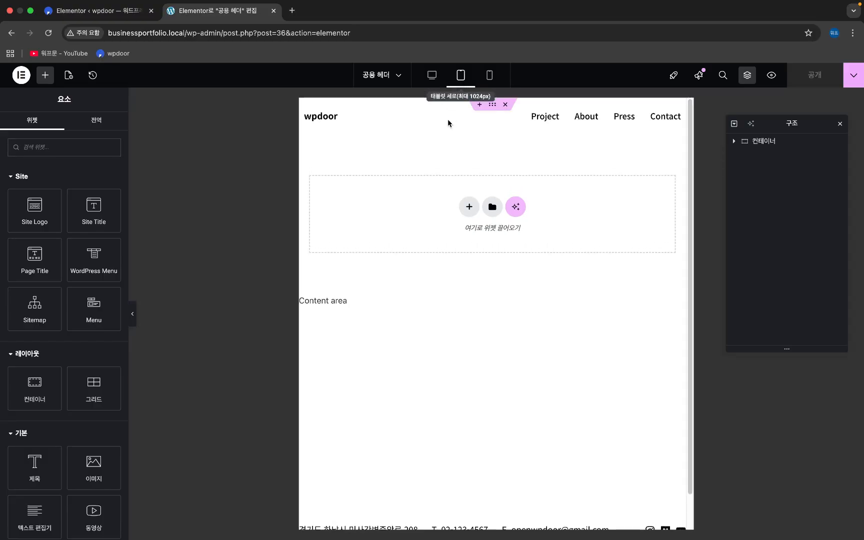
scroll(459, 384, "down", 1)
scroll(459, 384, "up", 1)
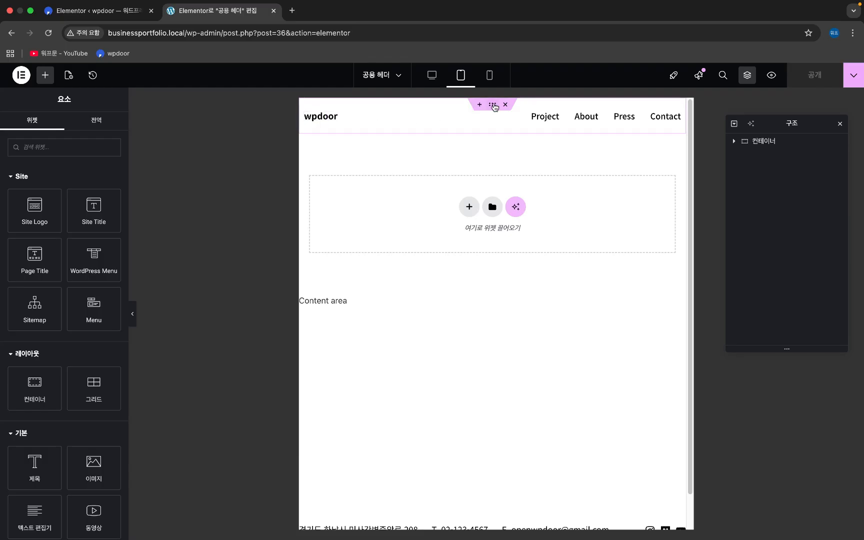
left_click(493, 105)
left_click(109, 128)
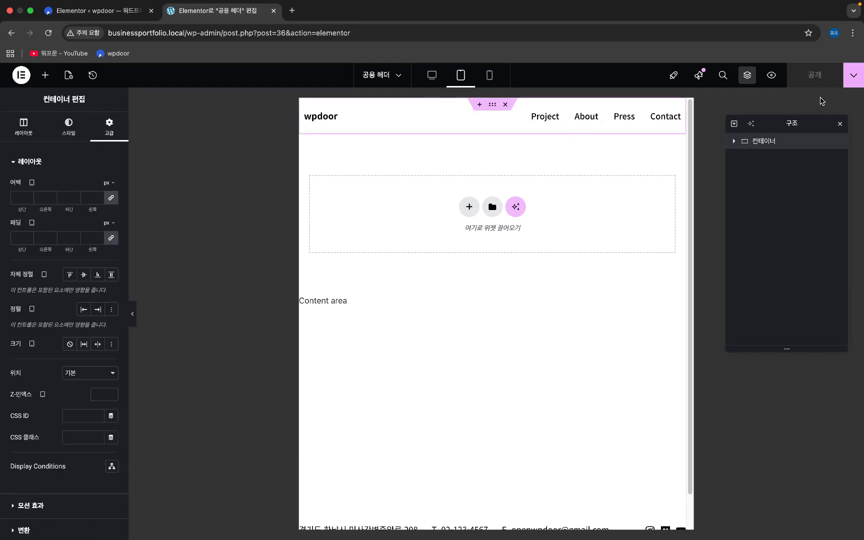
- Examine the header container's layout and advanced settings in the desktop view, and its layout, style and advanced settings in the tablet view
left_click(434, 80)
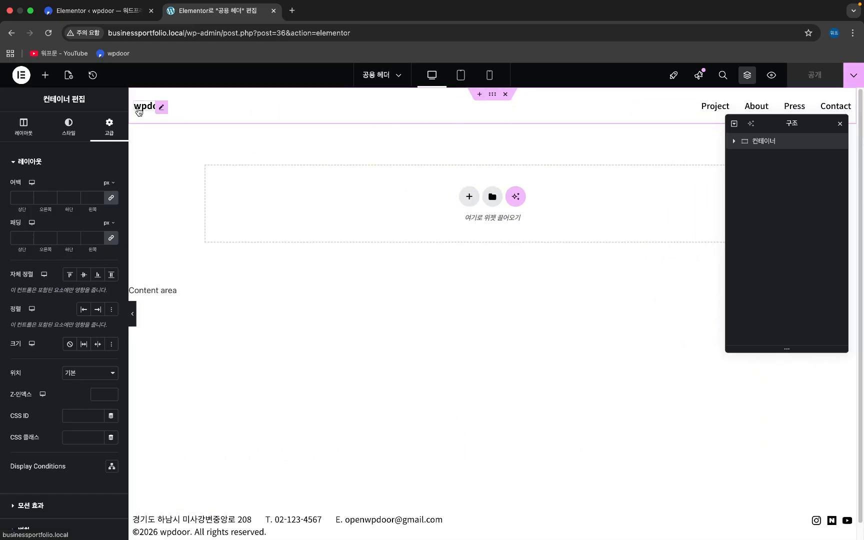
scroll(38, 373, "down", 3)
scroll(40, 371, "up", 3)
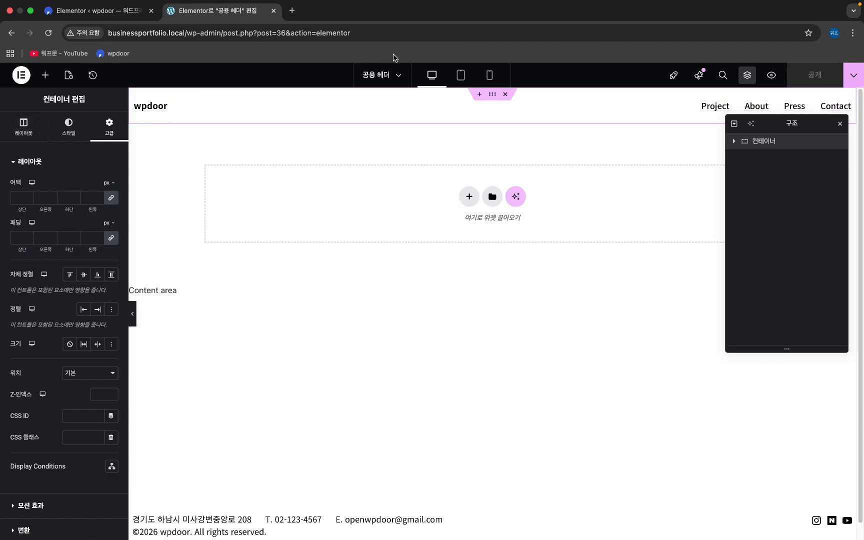
left_click(25, 131)
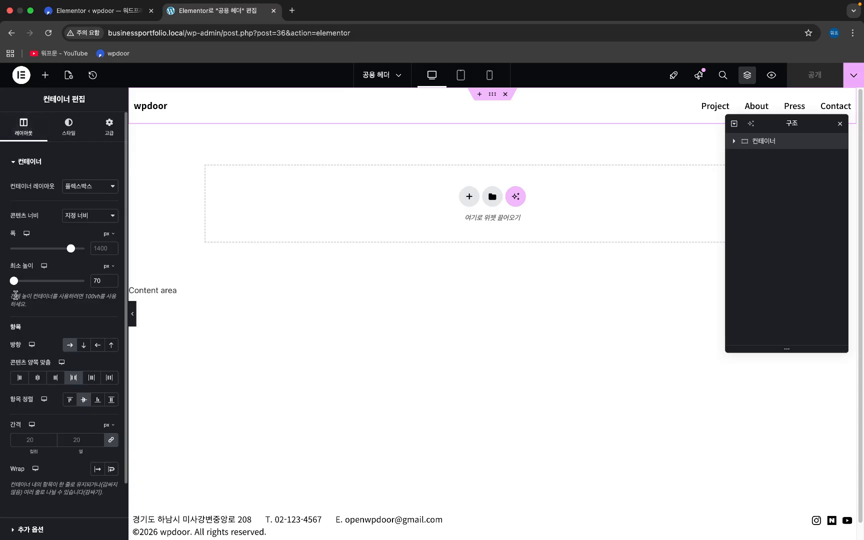
left_click(460, 76)
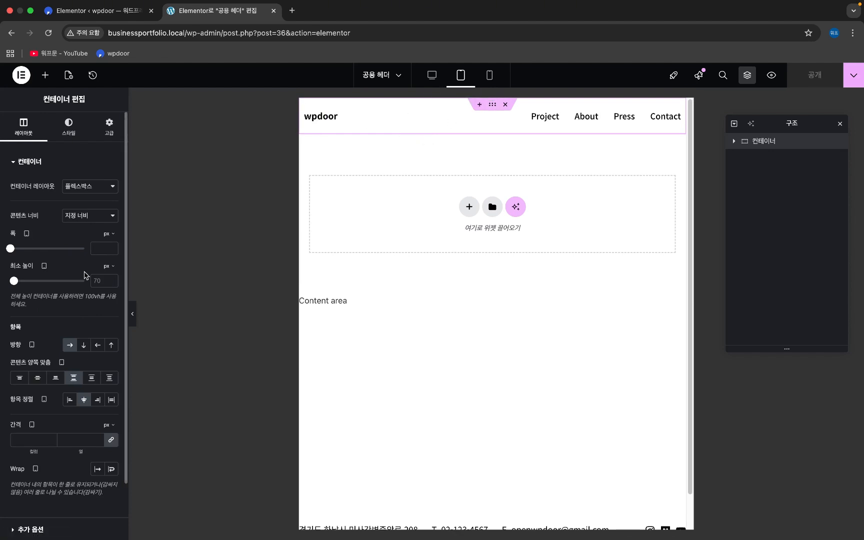
scroll(83, 227, "down", 1)
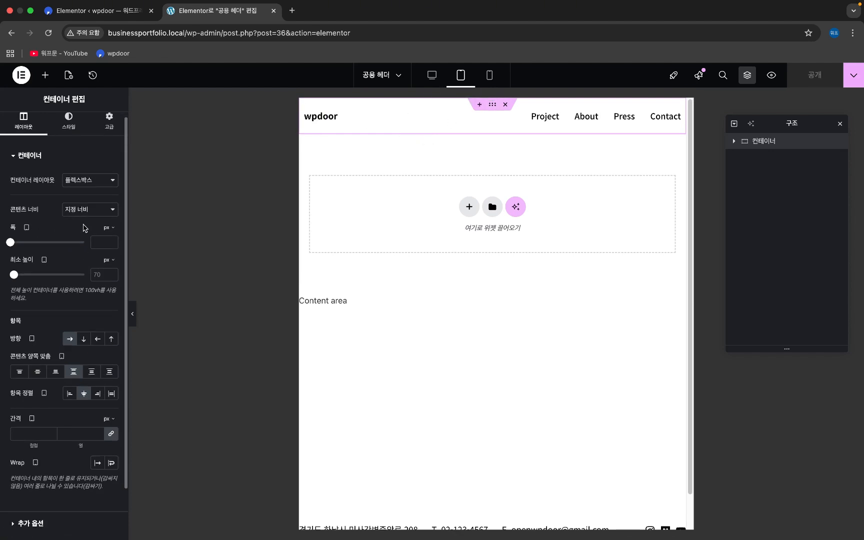
scroll(85, 228, "down", 2)
scroll(83, 227, "up", 3)
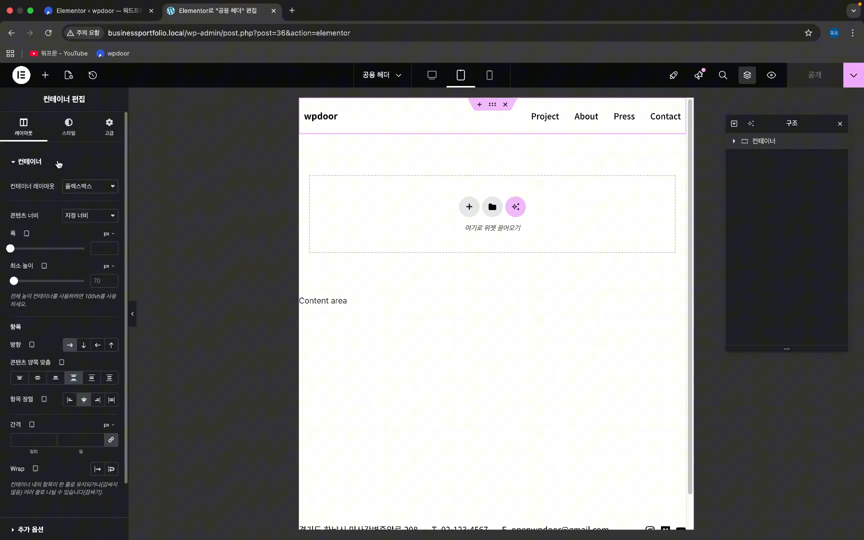
left_click(67, 131)
left_click(114, 132)
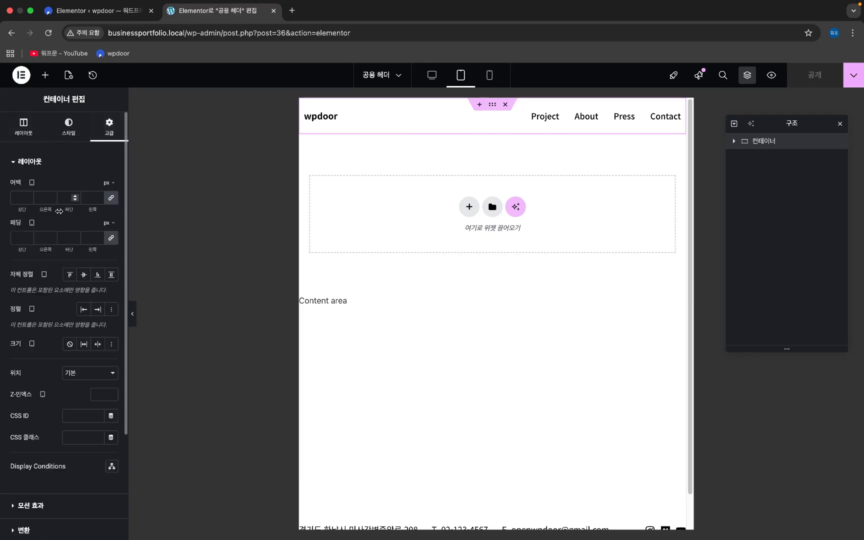
- Try a tablet padding of 0 on the header container and clear the value again
left_click(13, 235)
type("0")
key("BackSpace")
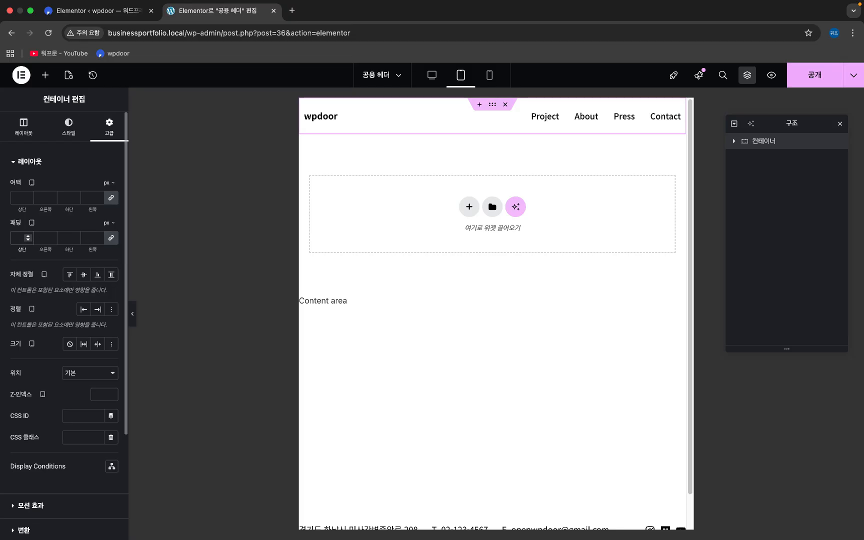
- In the desktop view, add a column flexbox container below the header, place a Site Title widget in it and close the structure overview
left_click(432, 75)
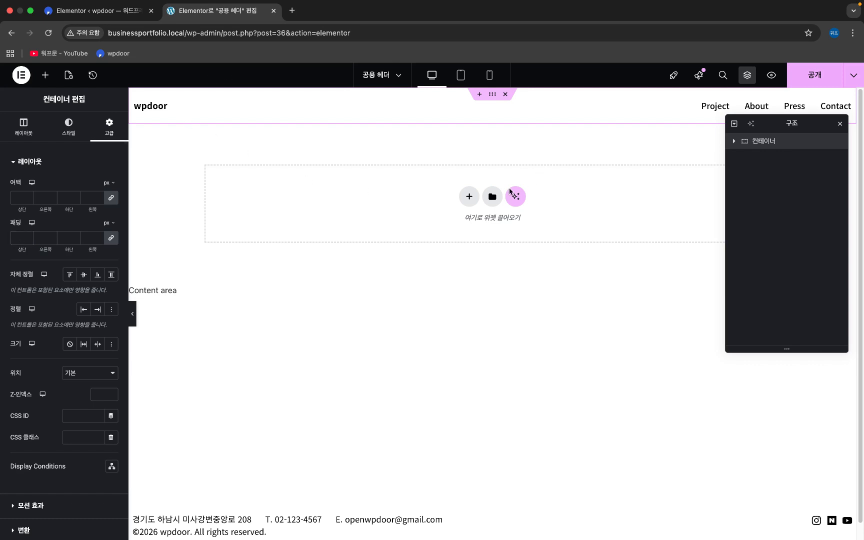
left_click(469, 196)
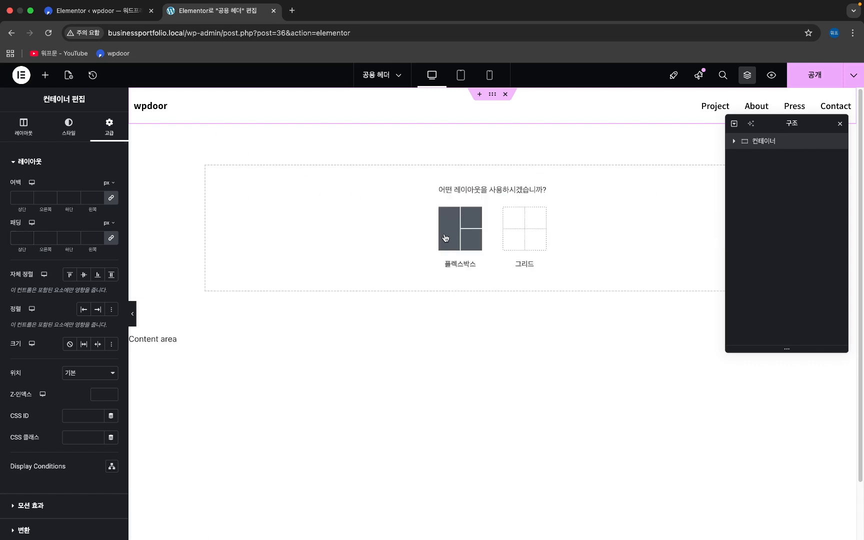
left_click(447, 237)
left_click(351, 223)
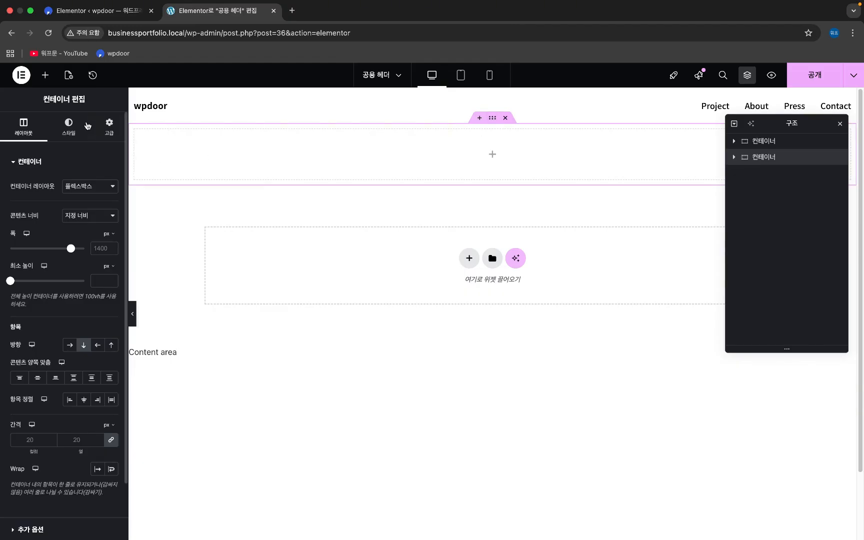
left_click(45, 75)
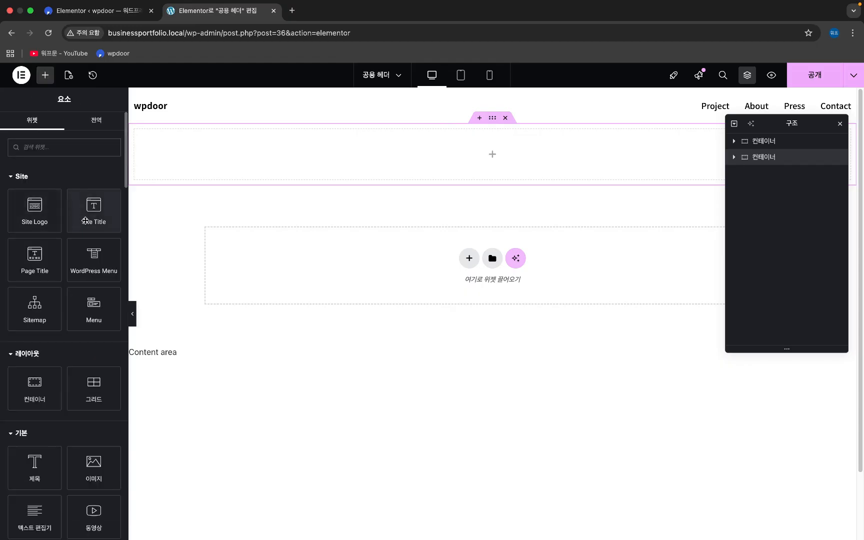
left_click_drag(94, 209, 175, 162)
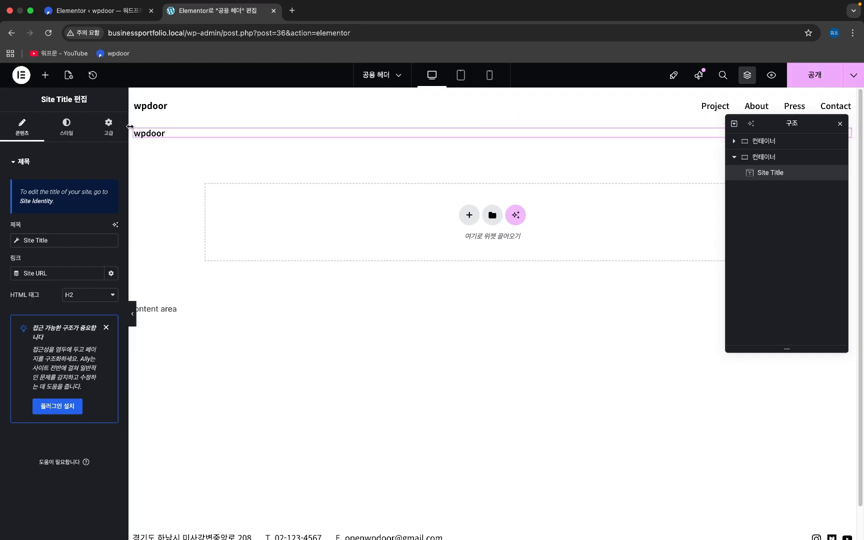
left_click(841, 123)
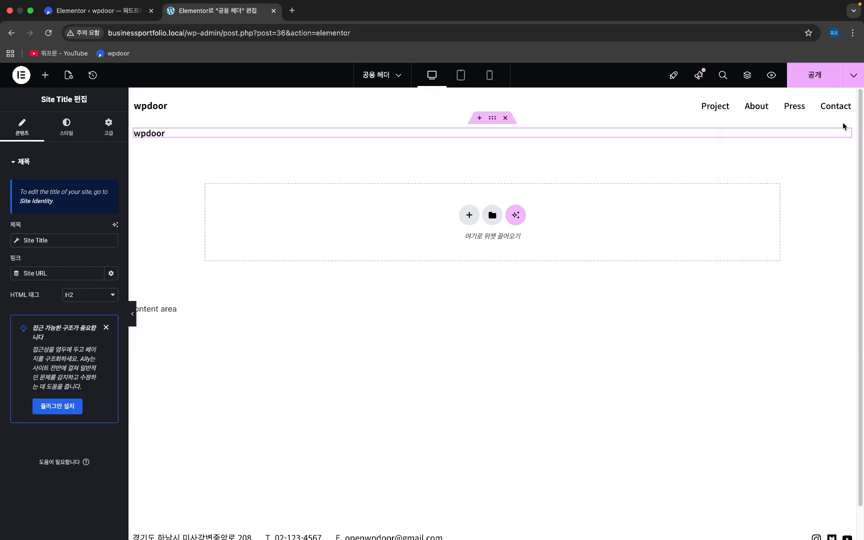
- Test a padding of 0 on the container with the added Site Title, and delete that container
left_click(493, 118)
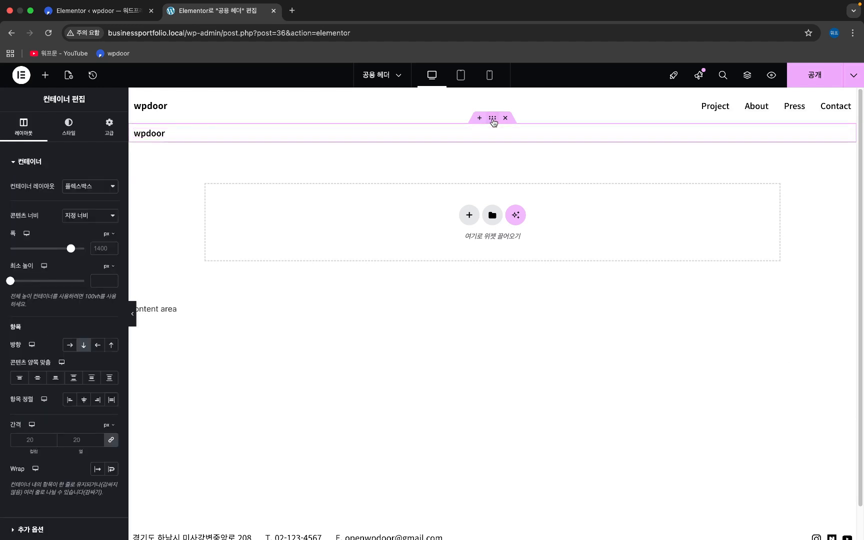
left_click(109, 126)
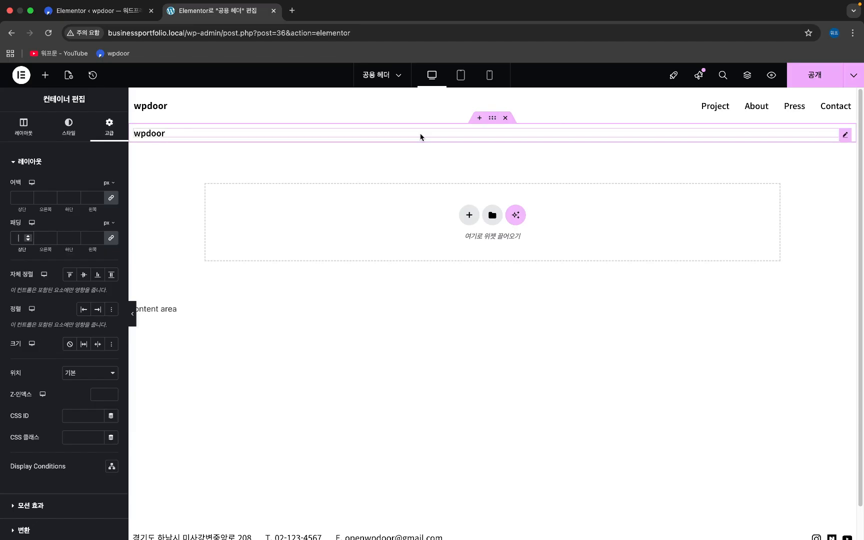
type("0")
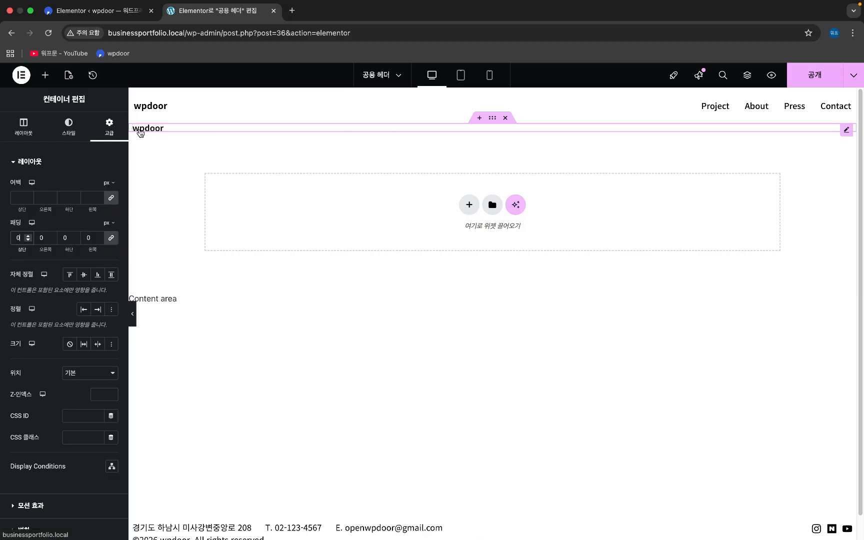
key("BackSpace")
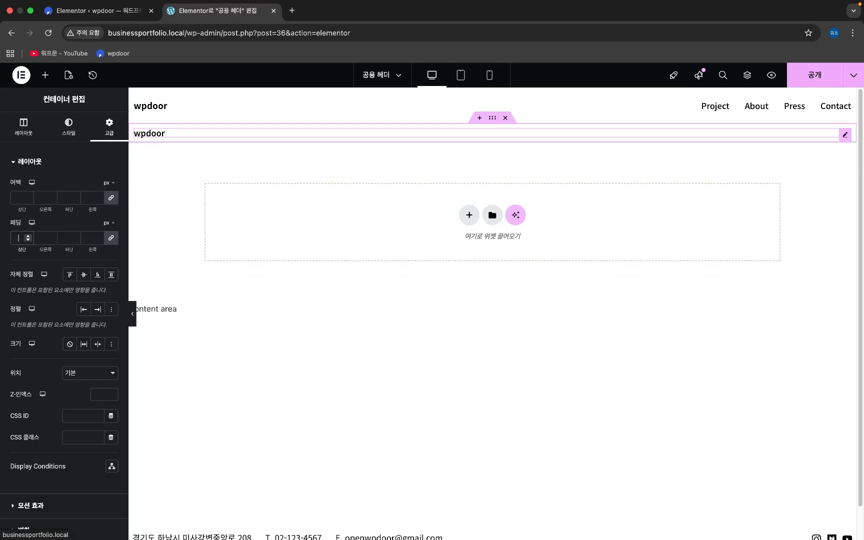
left_click(505, 118)
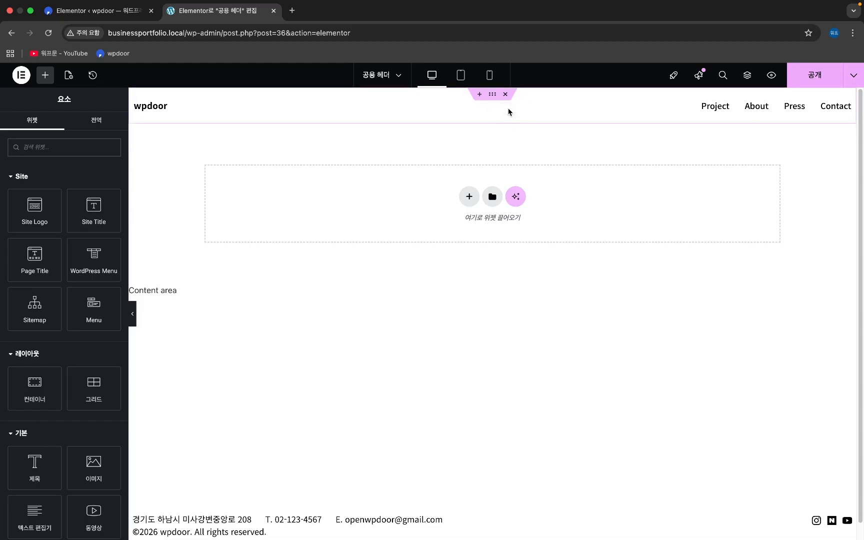
- Set the header container's desktop padding to 0 px on all four sides
left_click(492, 94)
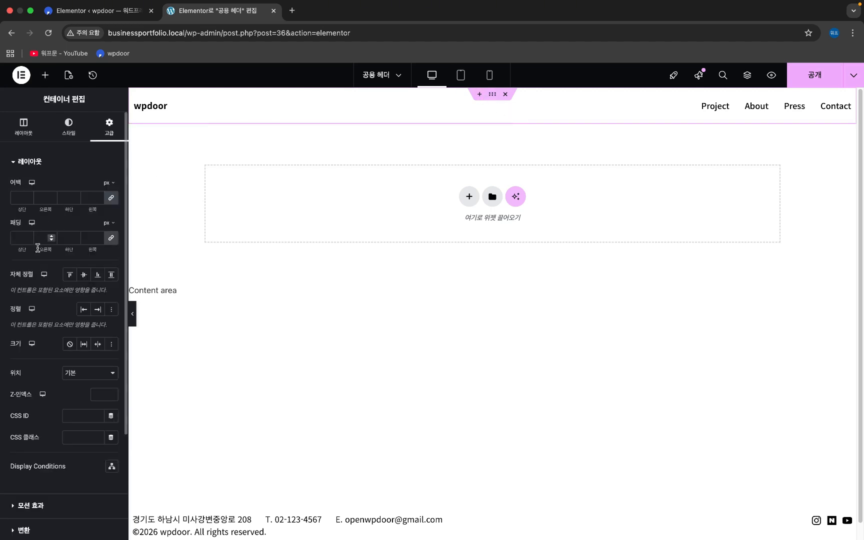
left_click(16, 238)
type("0")
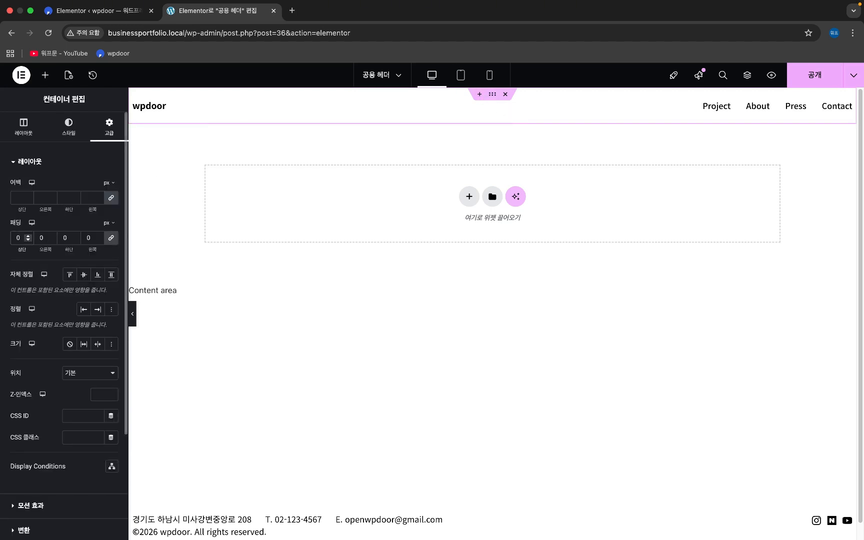
- Set the header container's tablet padding to 0 px above and below and, with the sides unlinked, 15 px right and left
left_click(463, 78)
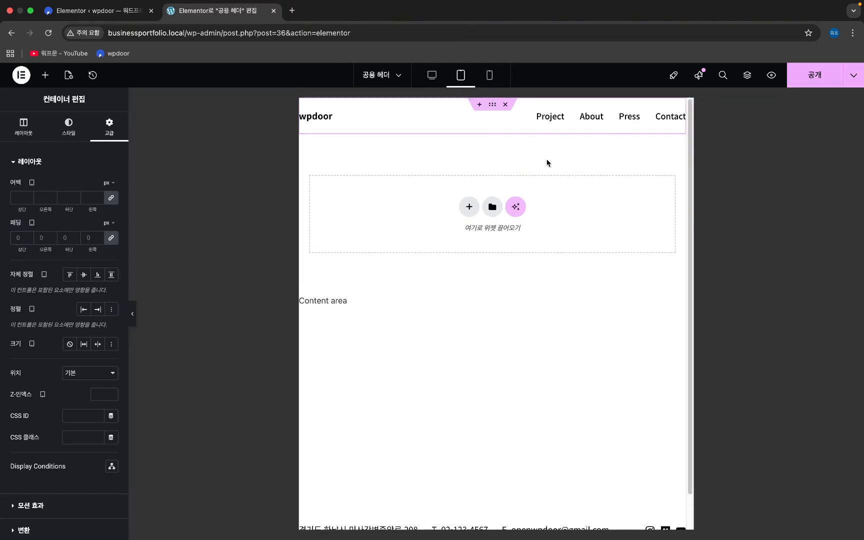
left_click(20, 238)
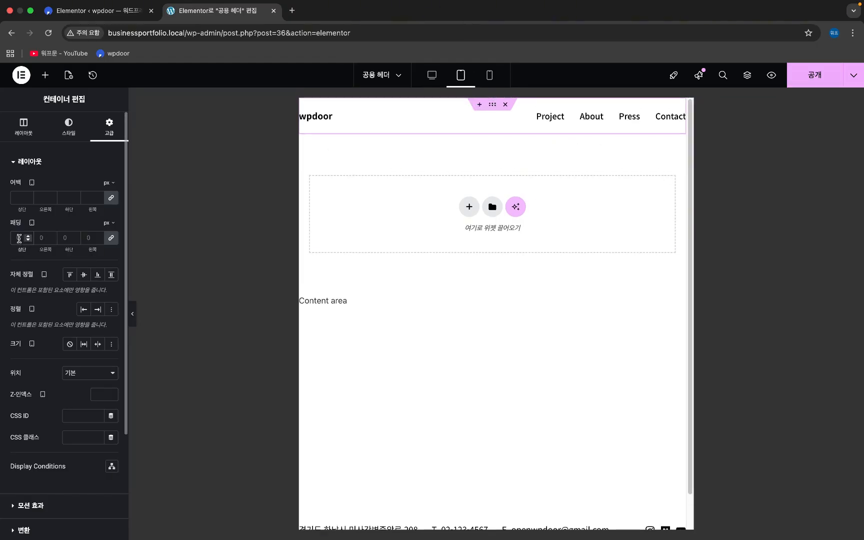
type("0")
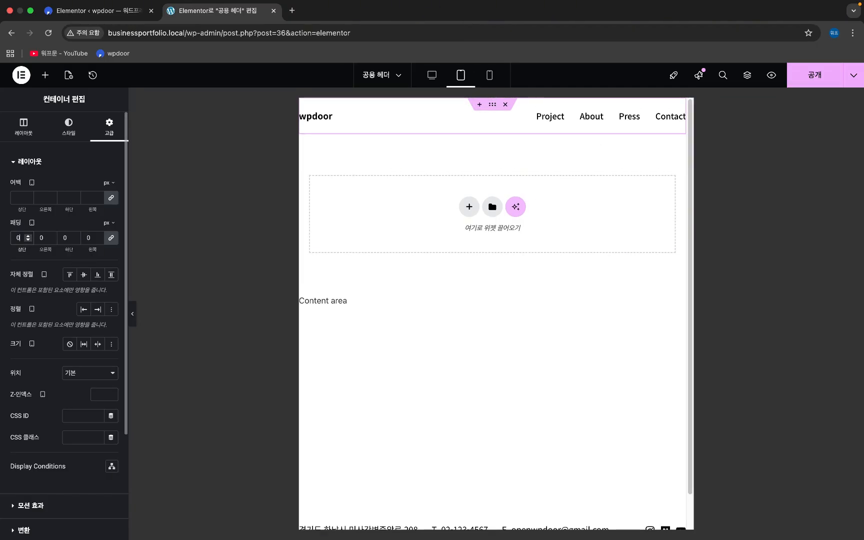
left_click(114, 241)
left_click(43, 238)
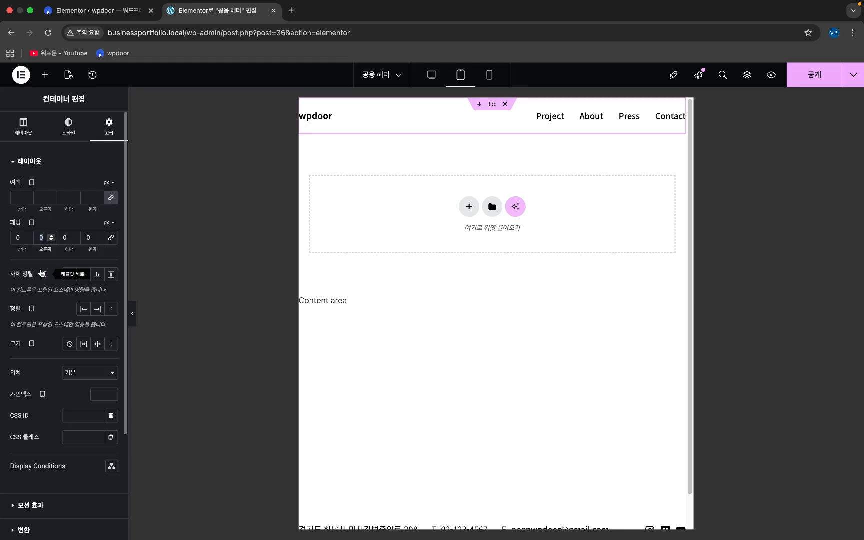
type("15")
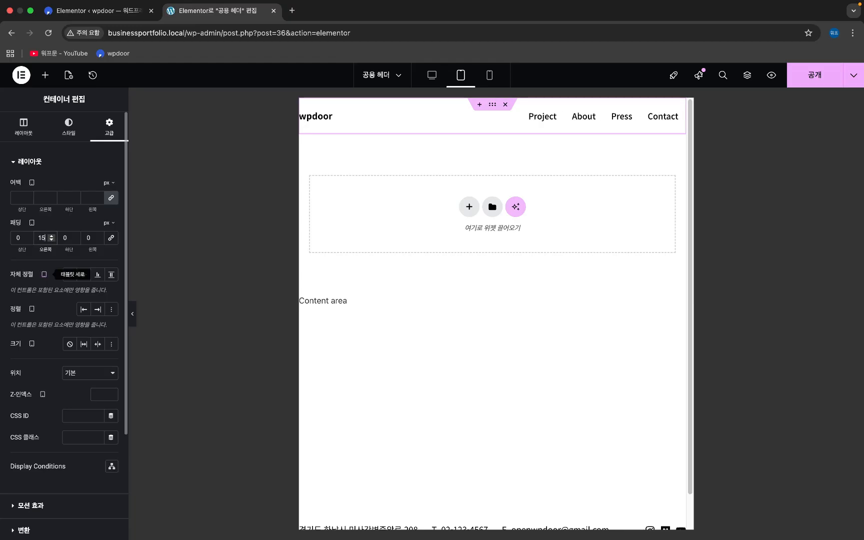
left_click(89, 238)
type("15")
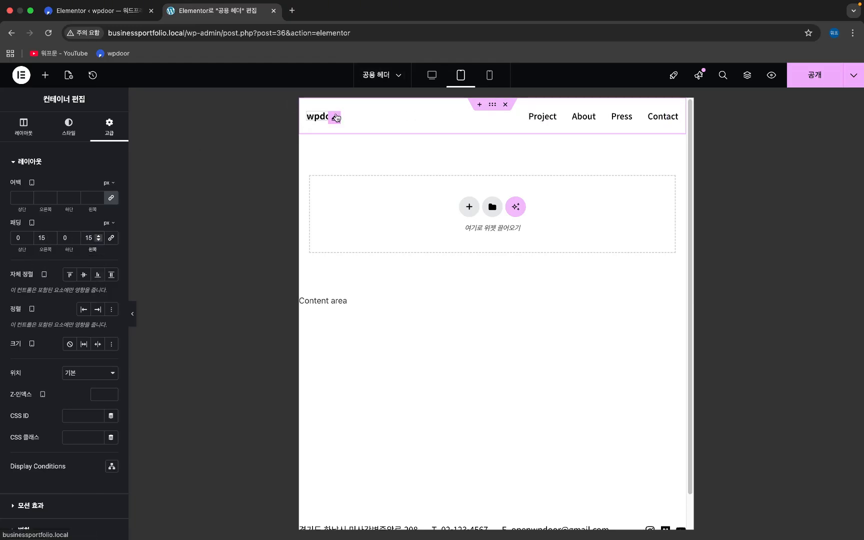
- Set the Site Title widget's font size to 16 px for tablet
left_click(333, 117)
left_click(63, 132)
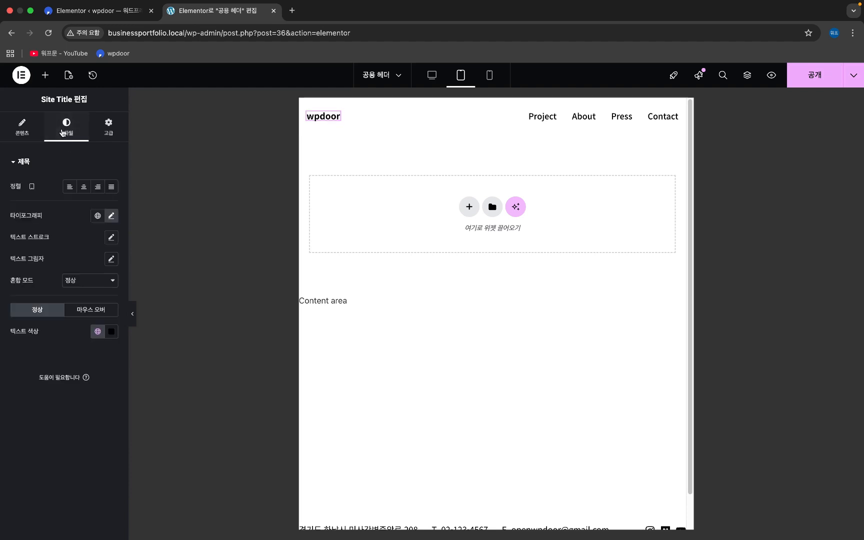
left_click(116, 220)
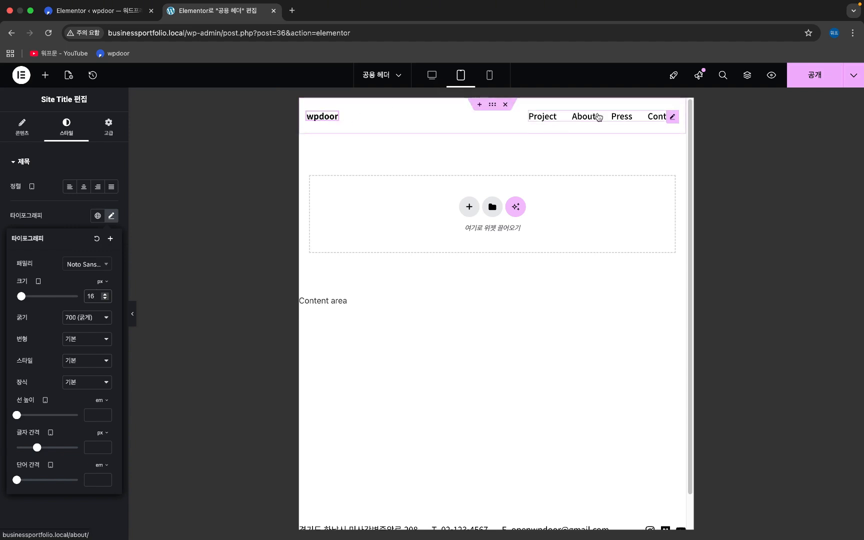
- Set the WordPress Menu widget's font size to 15 px for tablet
left_click(672, 116)
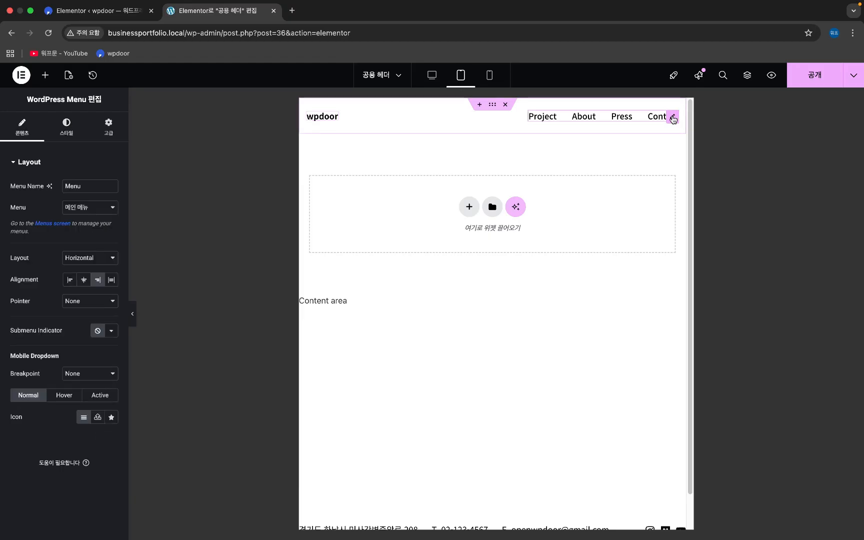
left_click(66, 123)
left_click(111, 188)
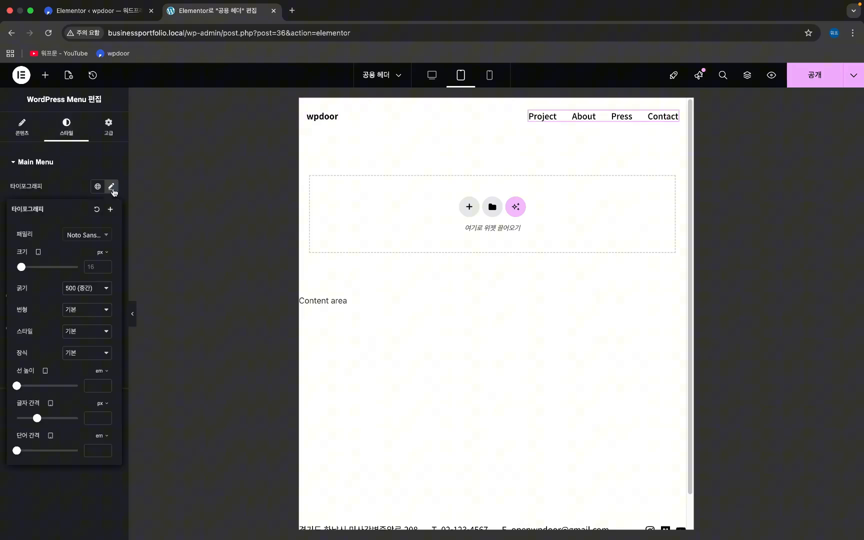
double_click(96, 267)
type("15")
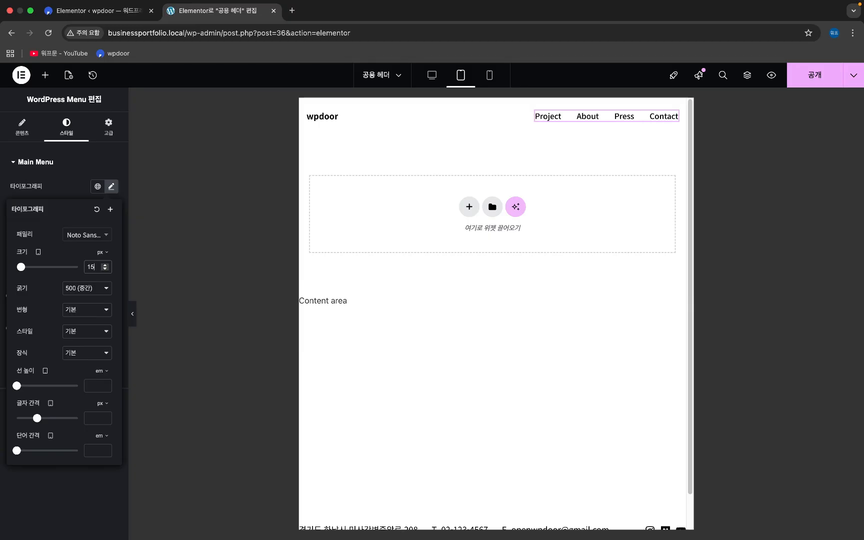
- In the mobile view, try a 12 px gap on the header container, and replace it with 0
left_click(490, 76)
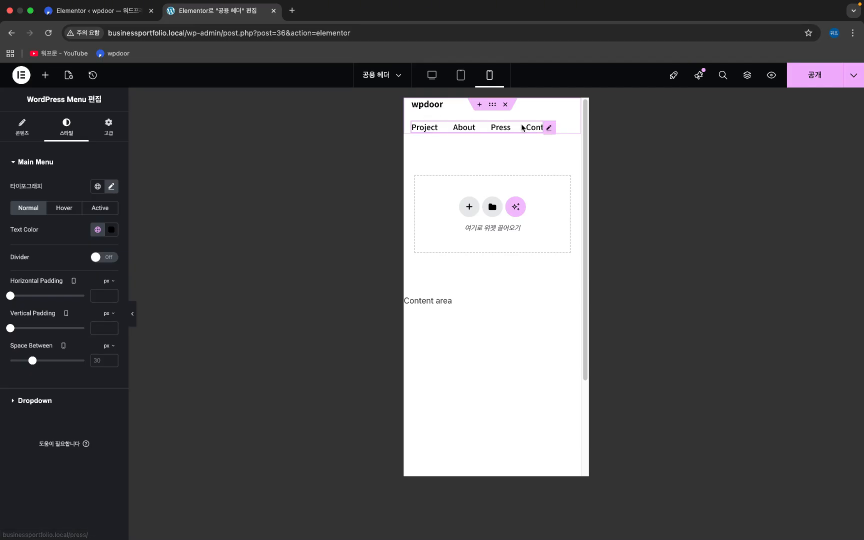
left_click(492, 104)
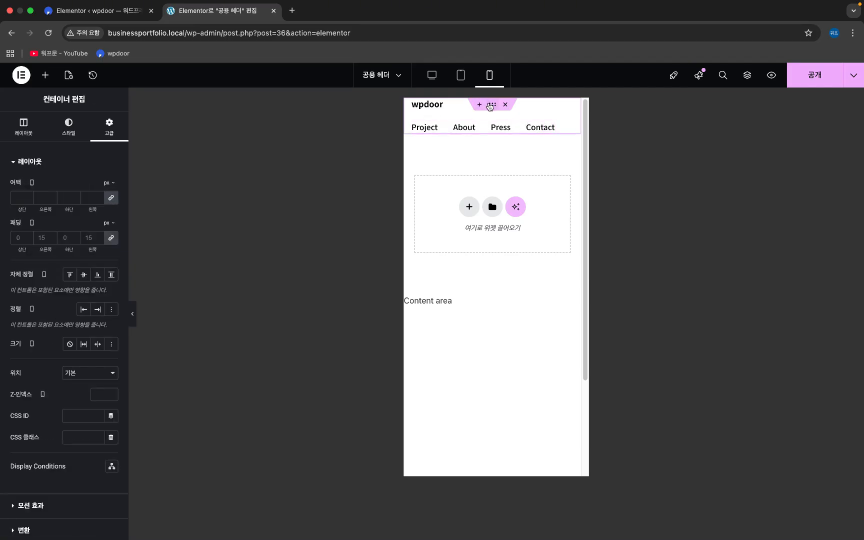
left_click(23, 126)
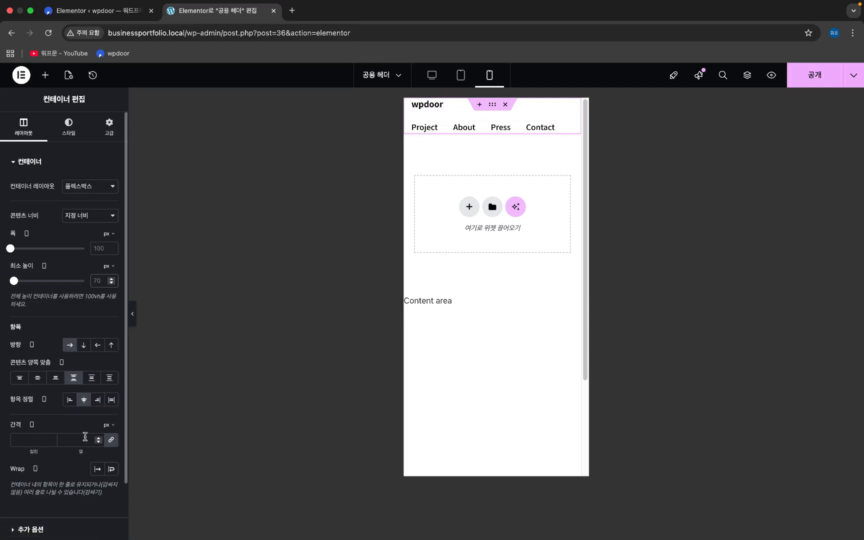
left_click(85, 437)
type("12")
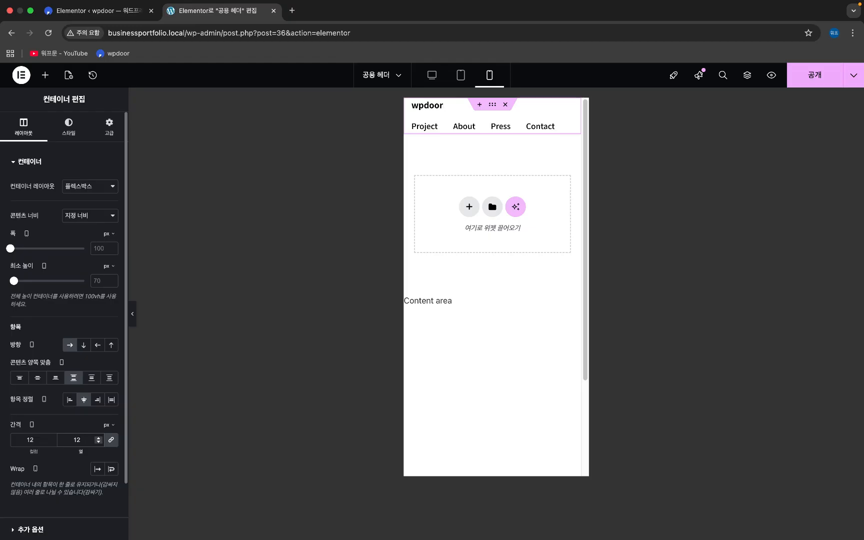
key("BackSpace")
key("BackSpace")
type("0")
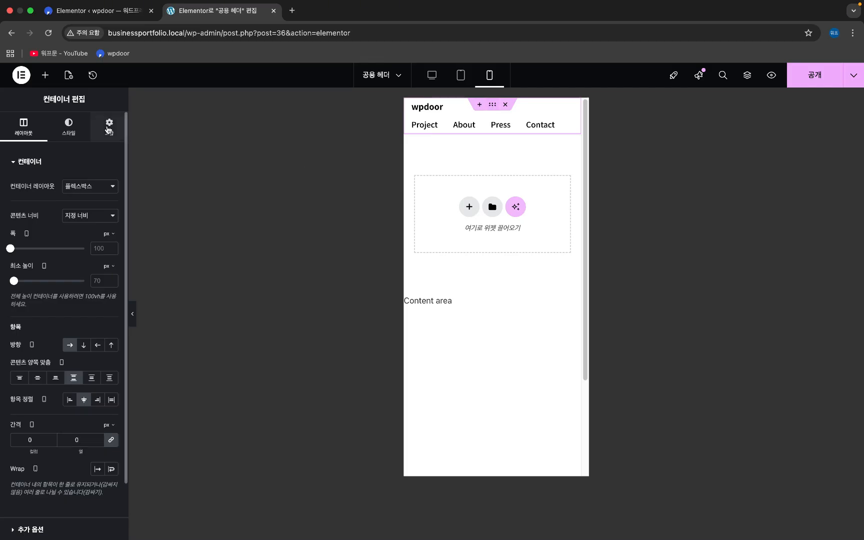
- Set the header container's mobile padding to 15 px on all four sides
left_click(109, 127)
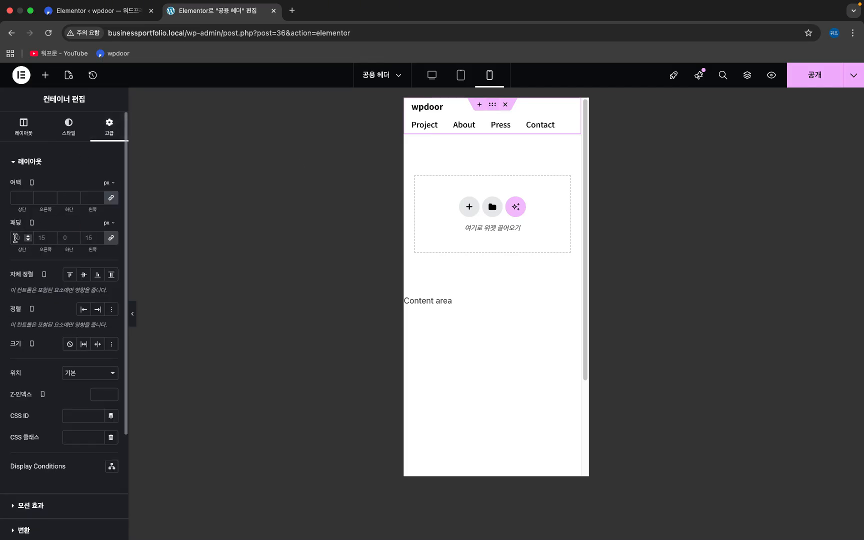
left_click(15, 238)
type("15")
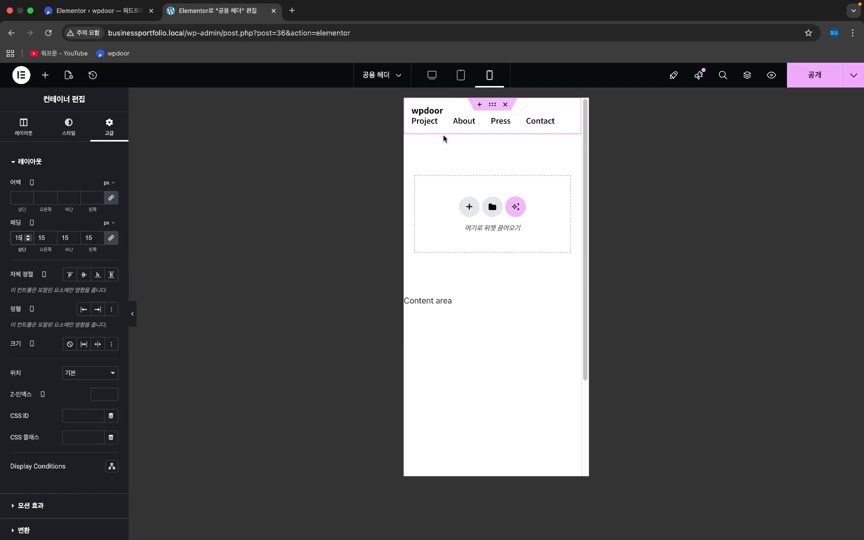
- Set the header container's minimum height to 0 px for mobile
left_click(24, 127)
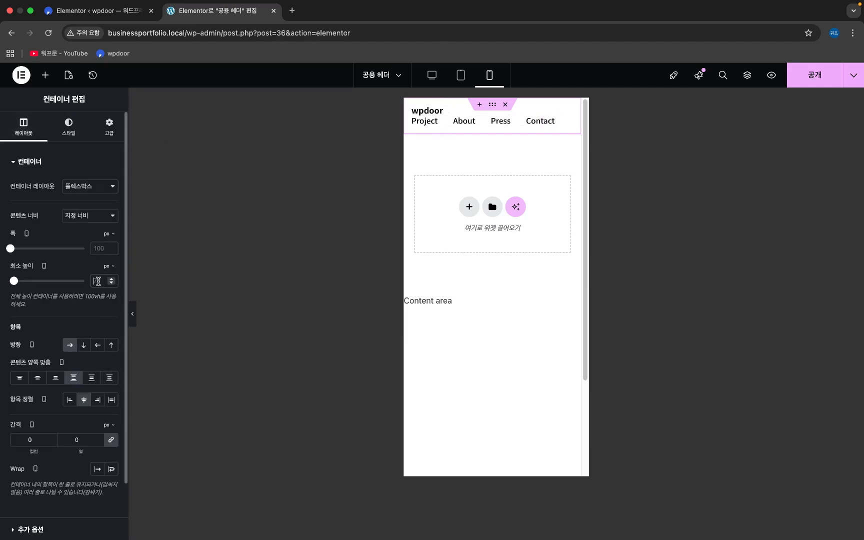
left_click(99, 281)
type("0")
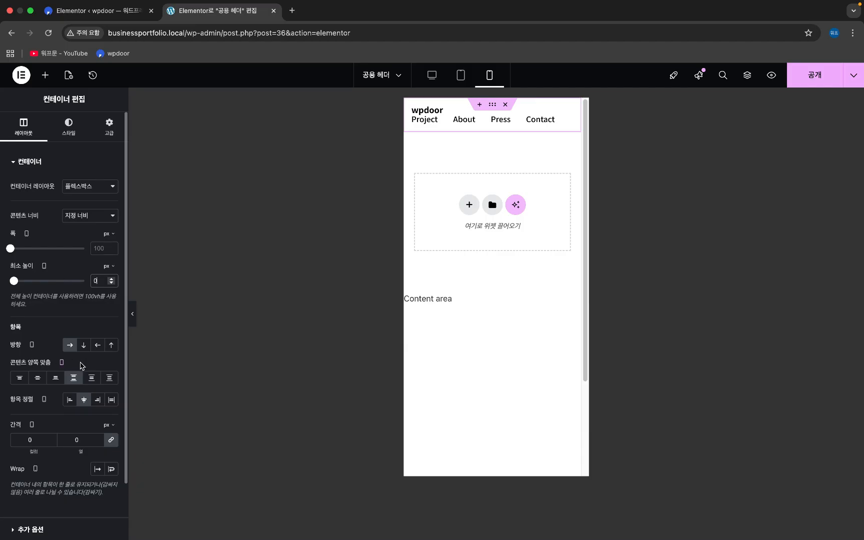
- Increase the header container's mobile gap to 13 px for both rows and columns
scroll(65, 390, "down", 1)
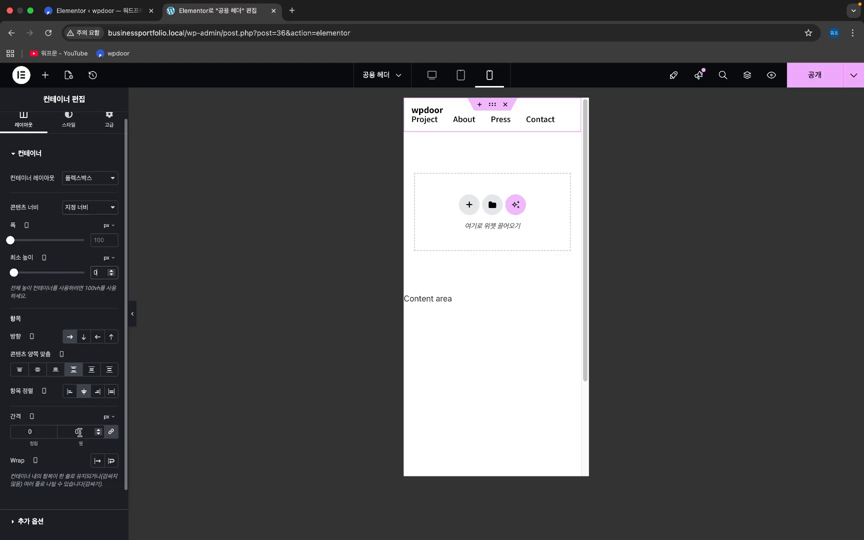
left_click(98, 430)
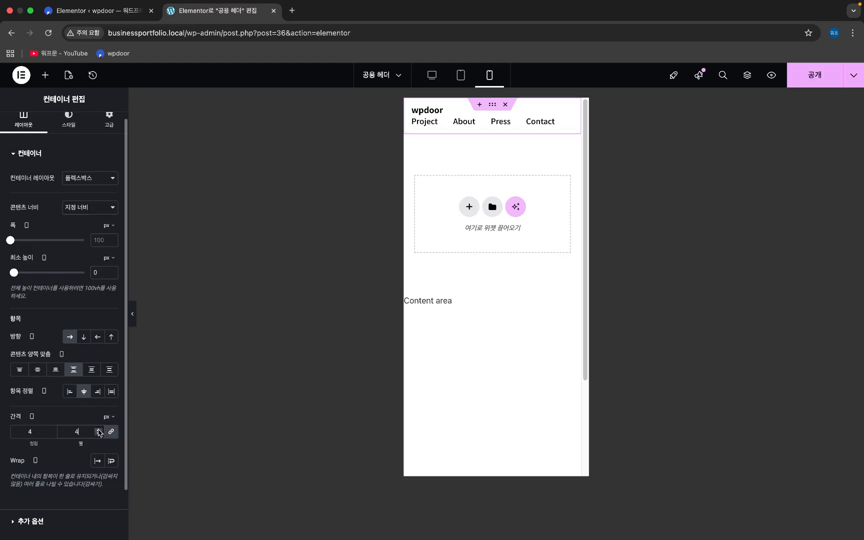
left_click(98, 429)
left_click(98, 430)
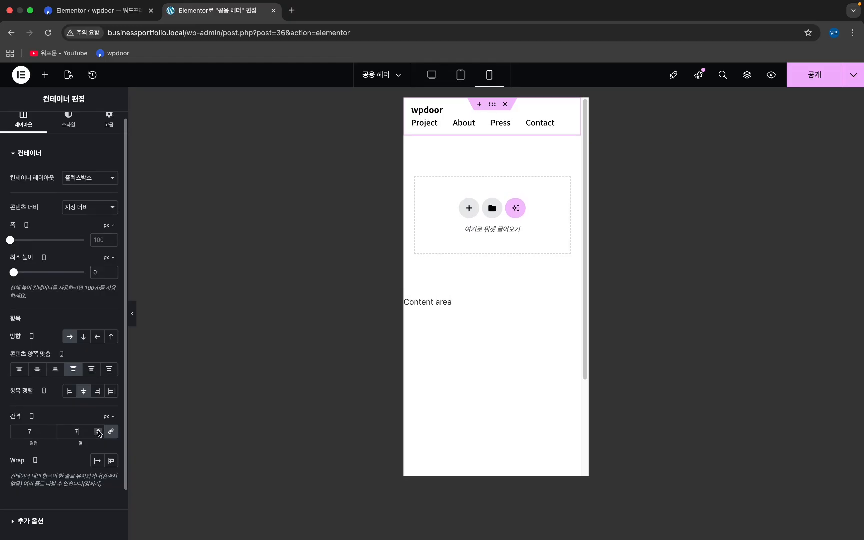
left_click(98, 429)
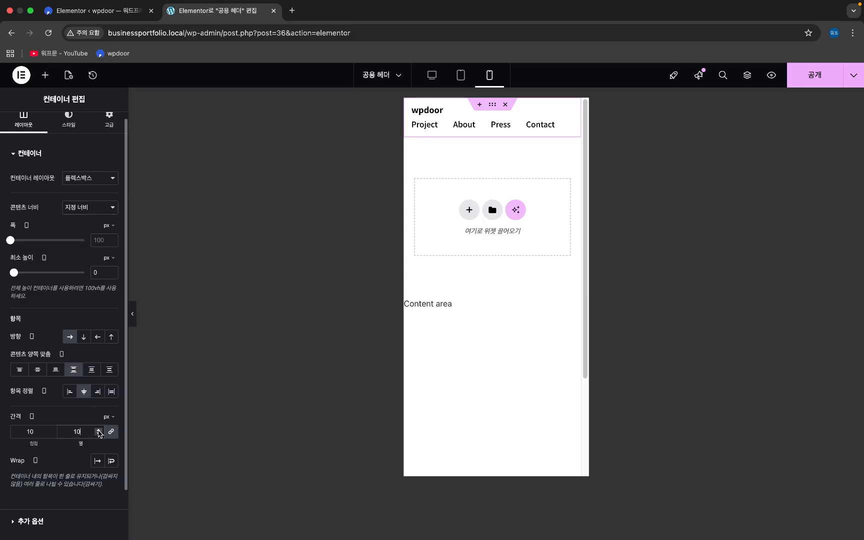
left_click(98, 430)
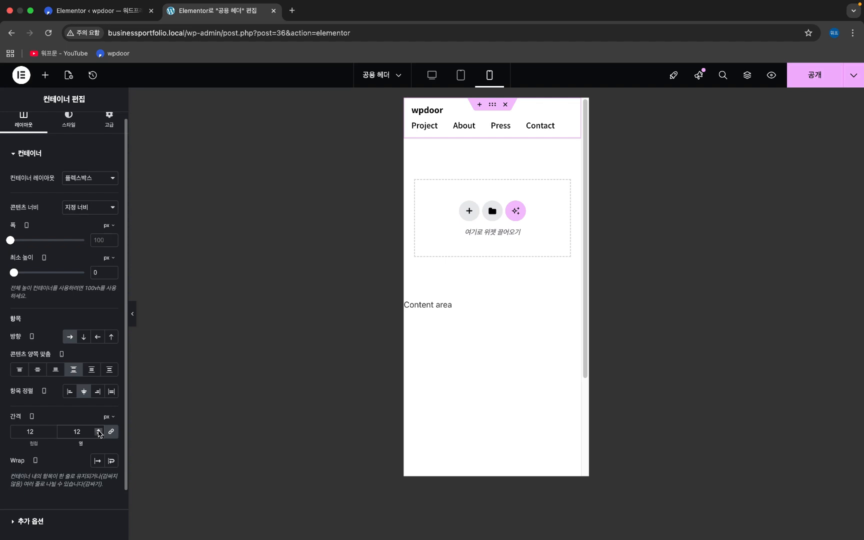
left_click(98, 430)
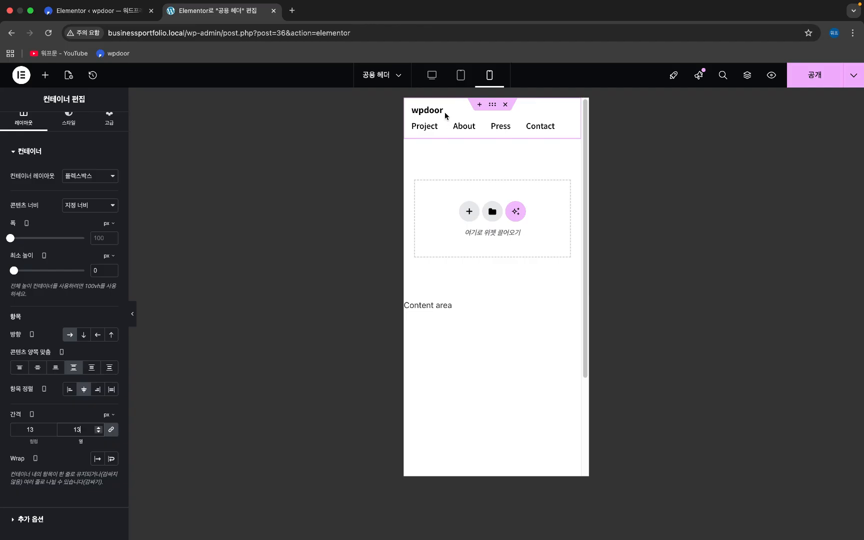
- Set the WordPress Menu's Space Between to 15 px for mobile and show its content settings
left_click(547, 127)
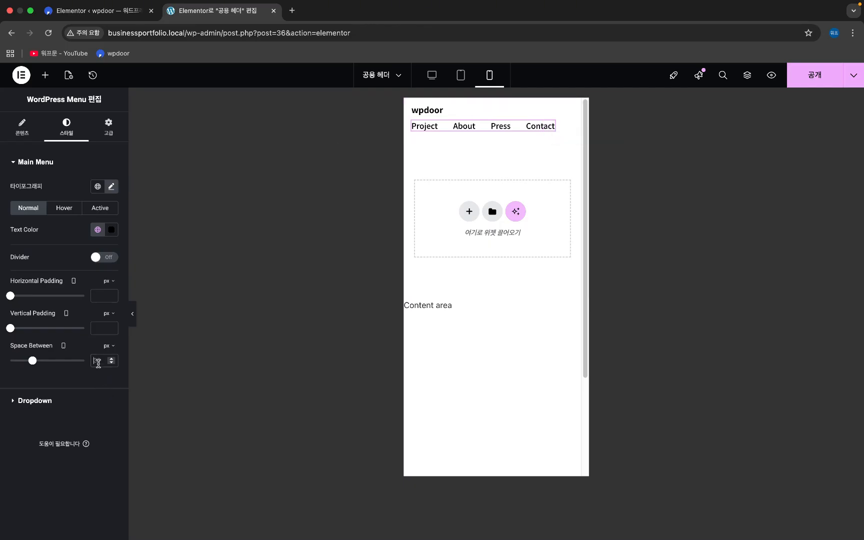
double_click(98, 361)
type("15")
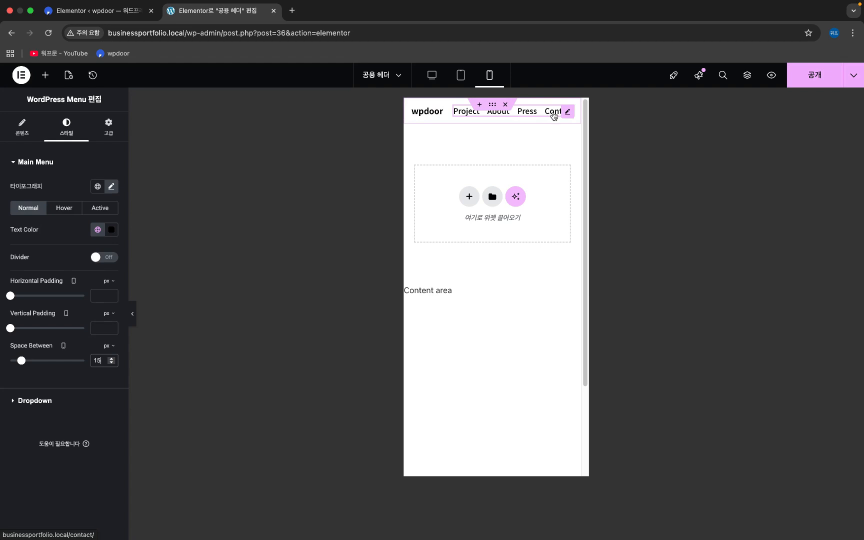
left_click(16, 134)
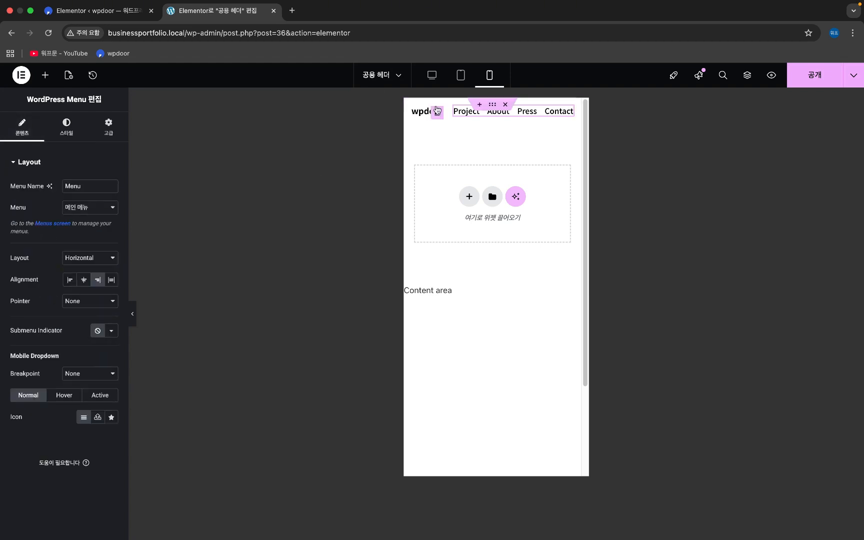
- Switch the header container's mobile direction to a vertical column and align its items to the start
left_click(492, 106)
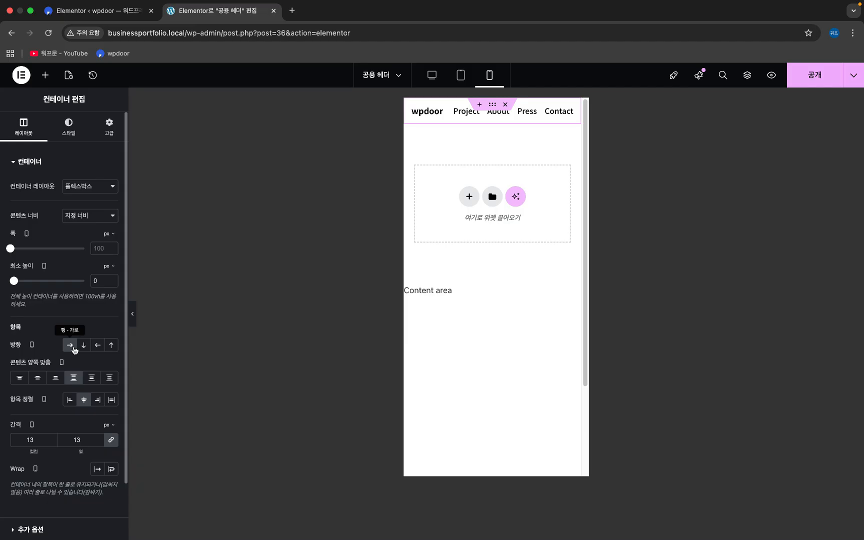
left_click(83, 346)
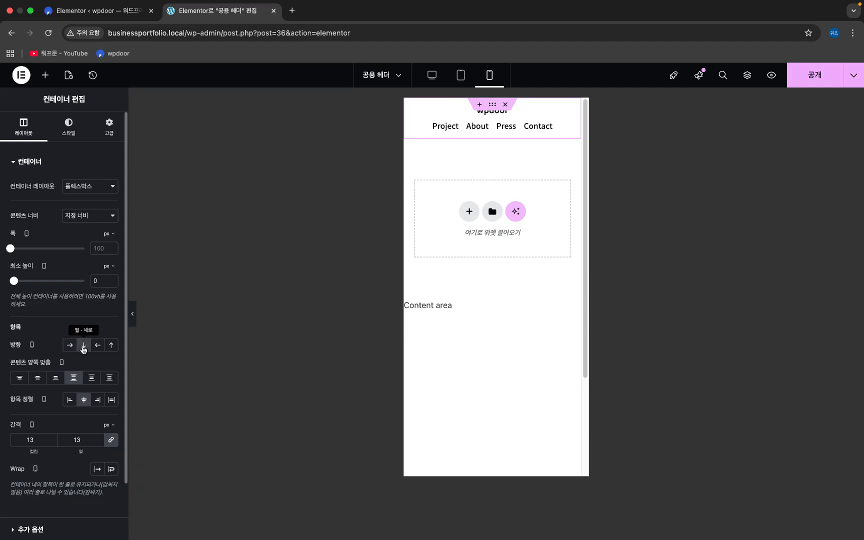
left_click(430, 78)
left_click(490, 76)
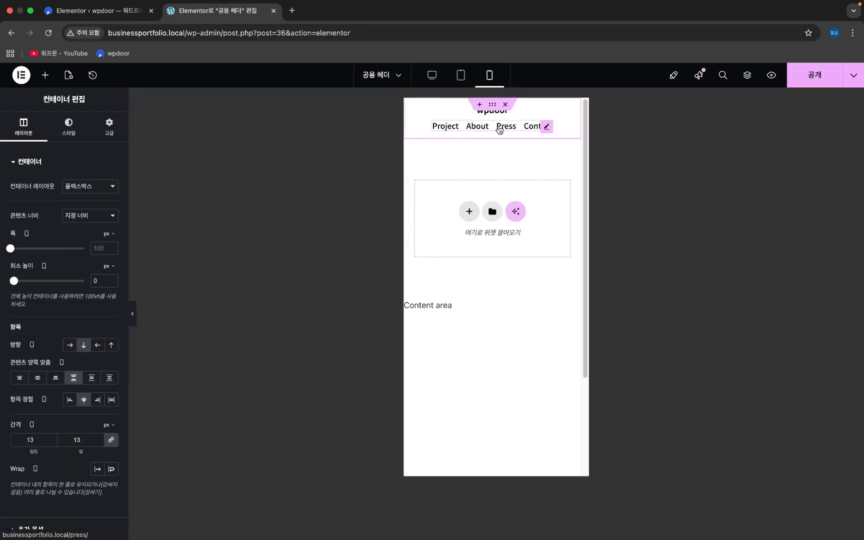
left_click(70, 400)
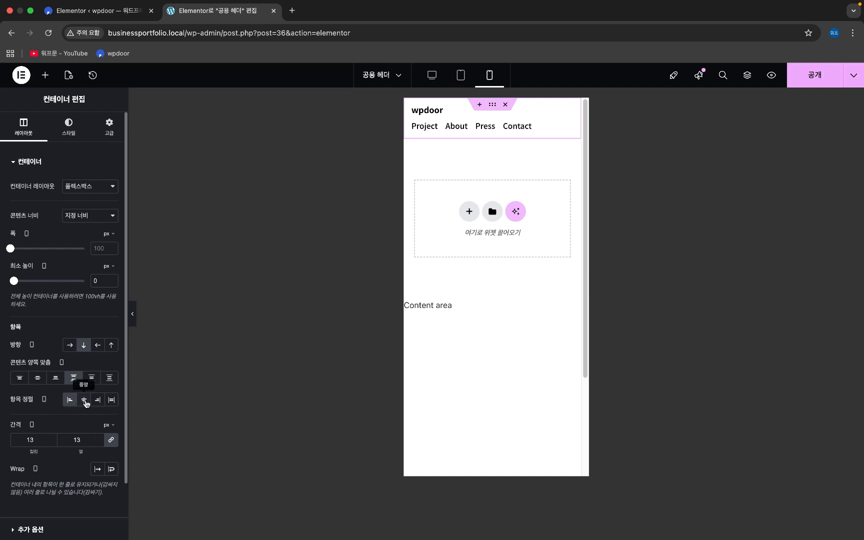
- Compare the header container's direction, justification and item alignment between the desktop and mobile views
left_click(434, 79)
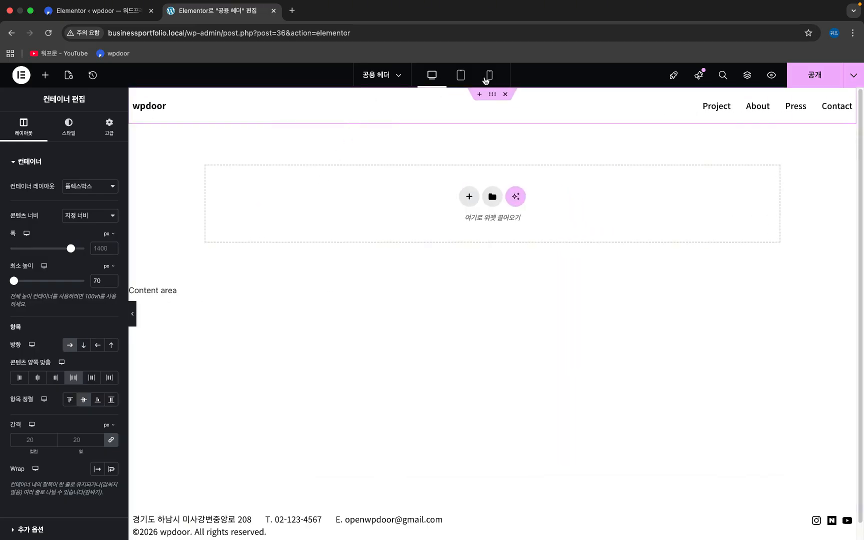
left_click(489, 77)
left_click(69, 402)
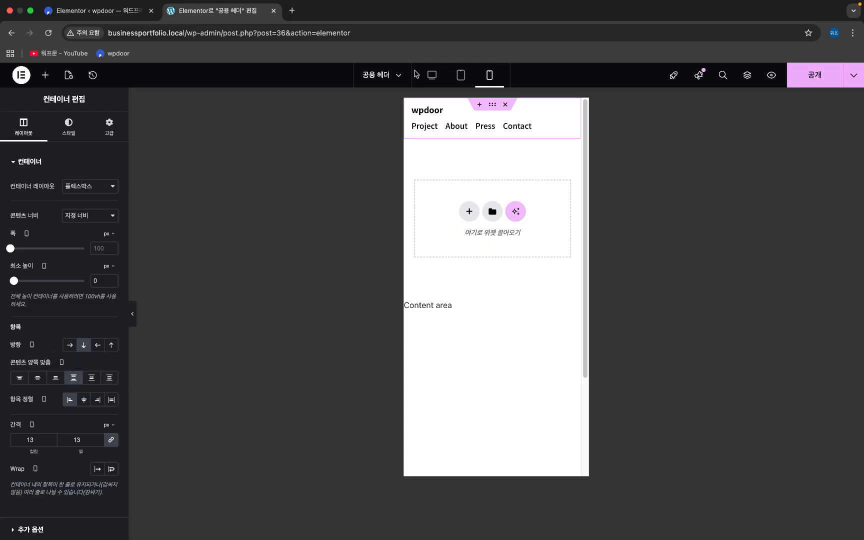
left_click(432, 76)
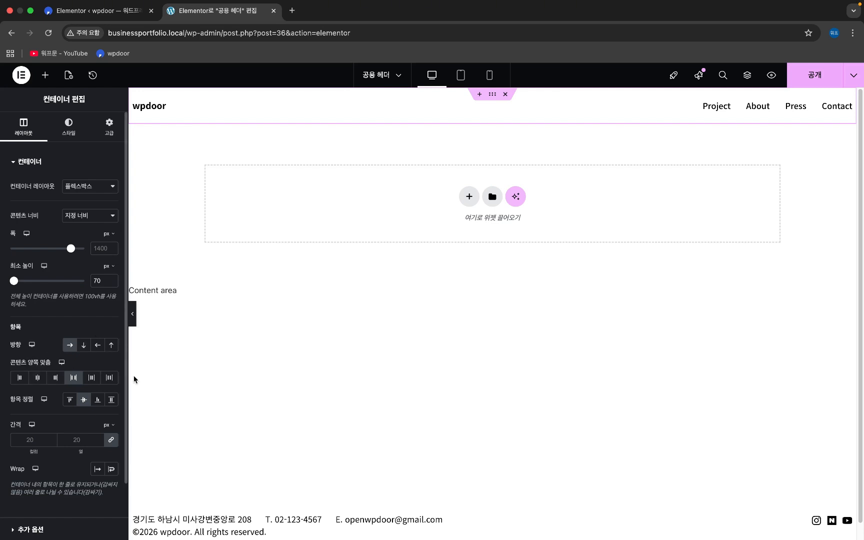
left_click(490, 84)
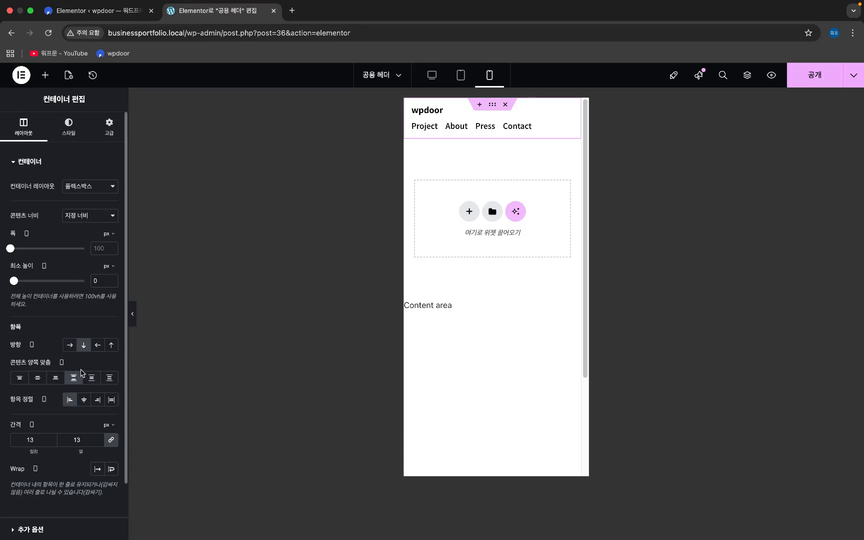
left_click(439, 78)
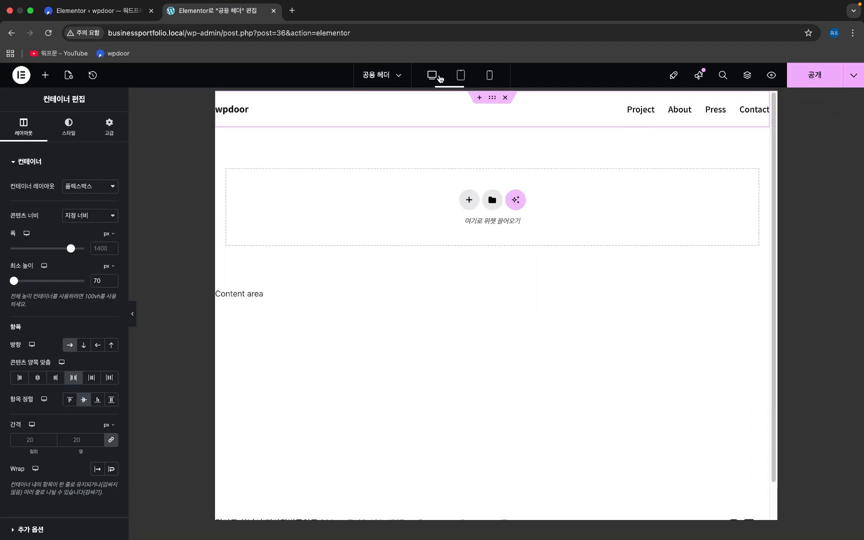
left_click(496, 79)
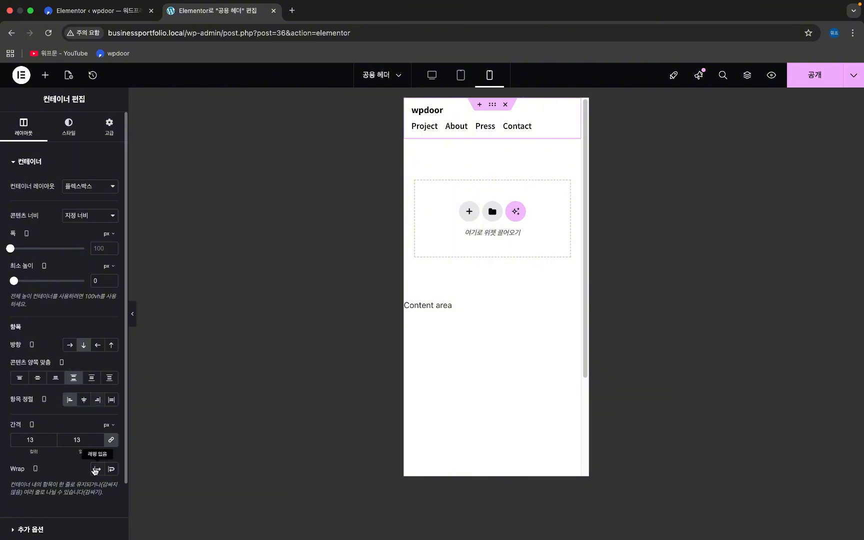
left_click(71, 402)
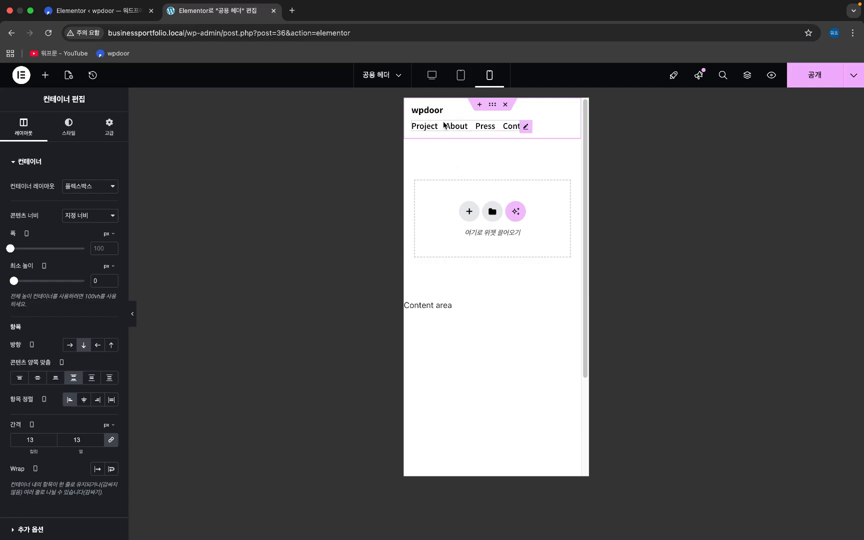
- Publish the shared header template with its responsive settings
left_click(809, 82)
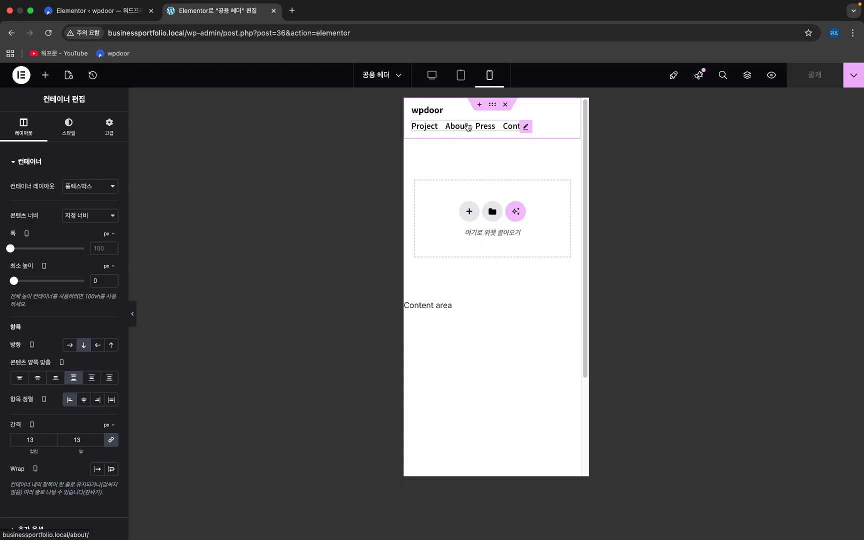
- Leave the shared header template, list all saved templates and open the shared footer template (공용 푸터) for editing in Elementor
left_click(395, 76)
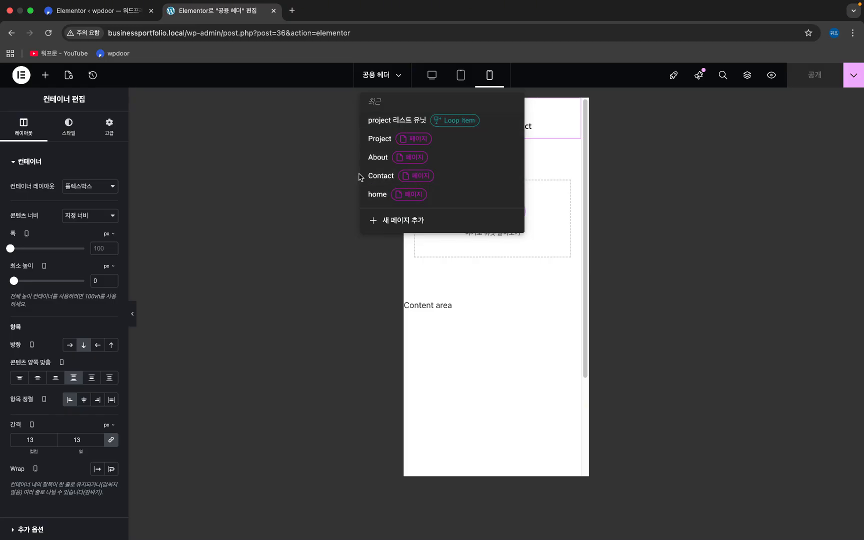
left_click(20, 75)
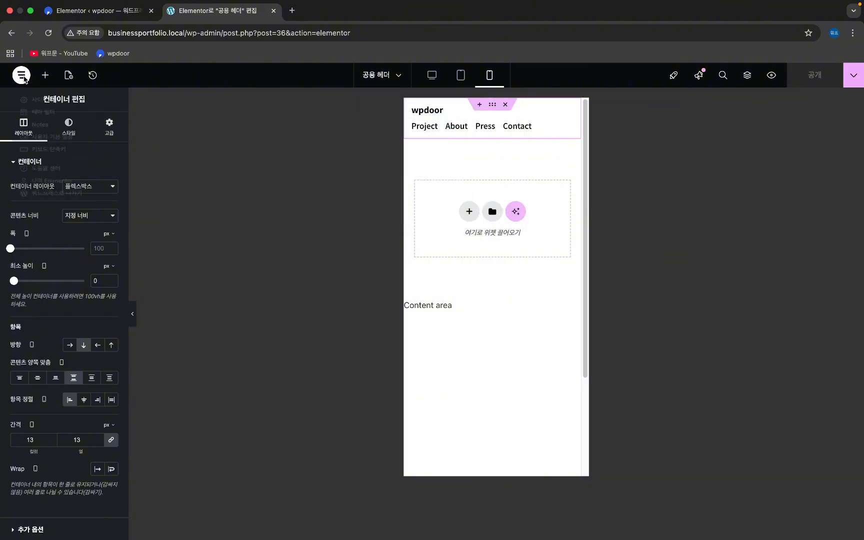
left_click(21, 75)
left_click(53, 229)
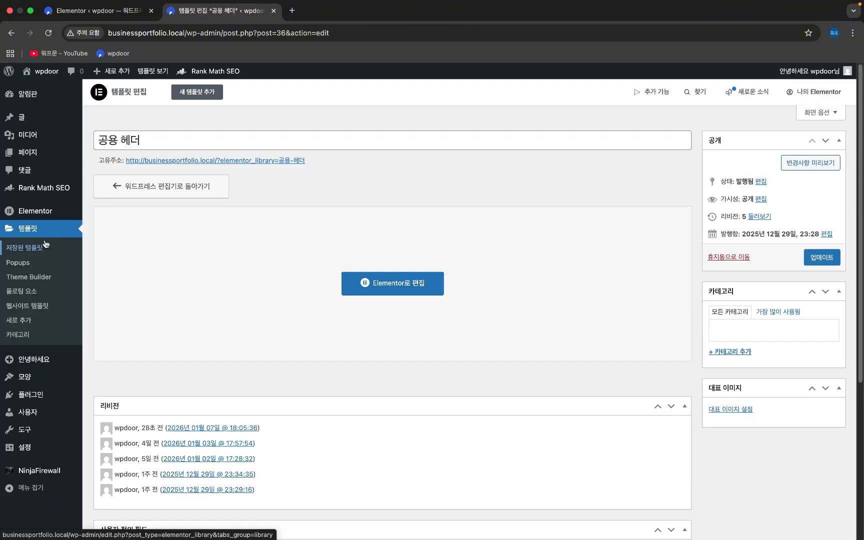
left_click(45, 248)
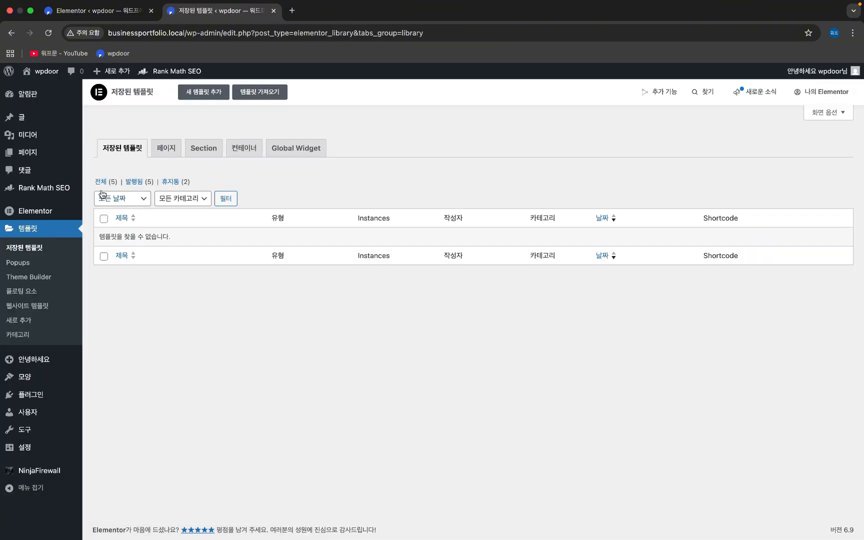
left_click(111, 182)
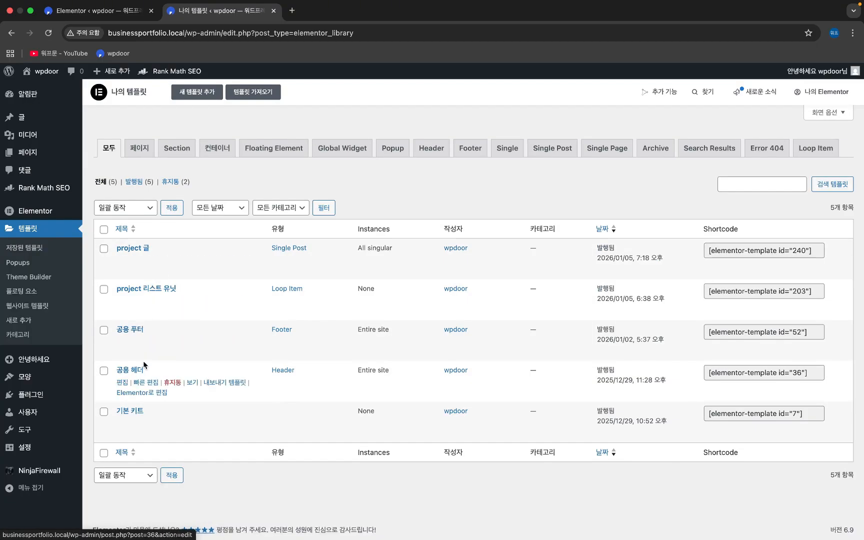
left_click(144, 353)
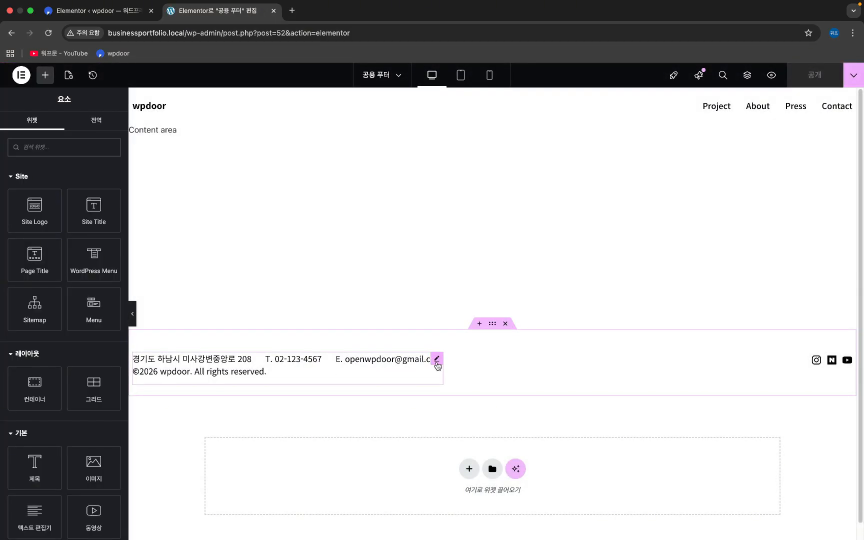
- Examine the footer text widget's typography settings and assigned global font, restoring the typography to its default
left_click(436, 359)
left_click(69, 140)
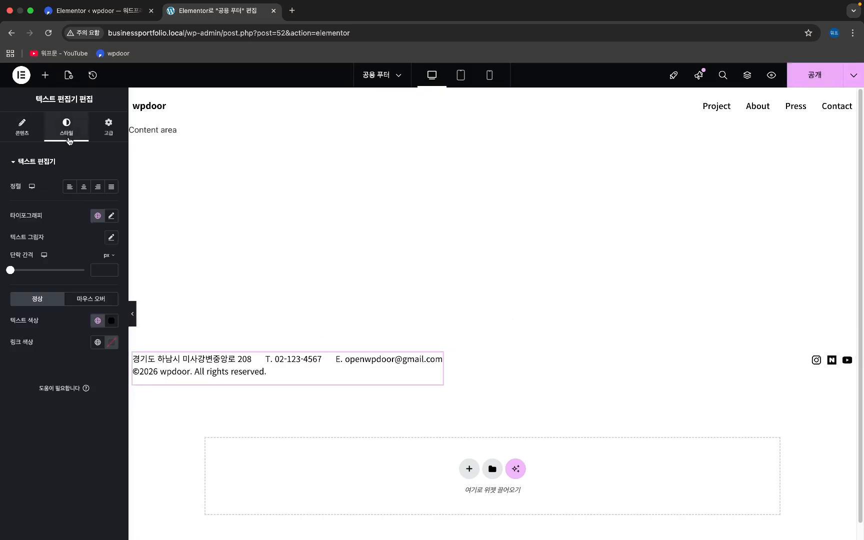
left_click(111, 216)
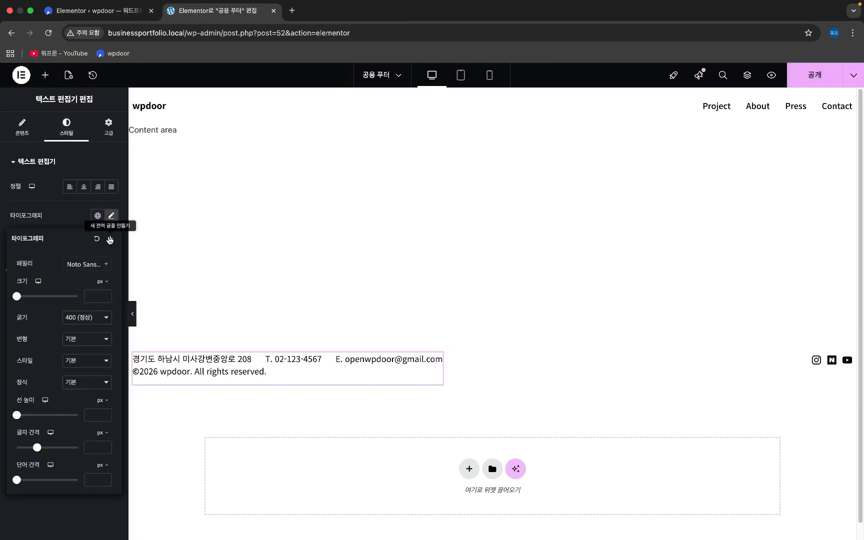
left_click(78, 214)
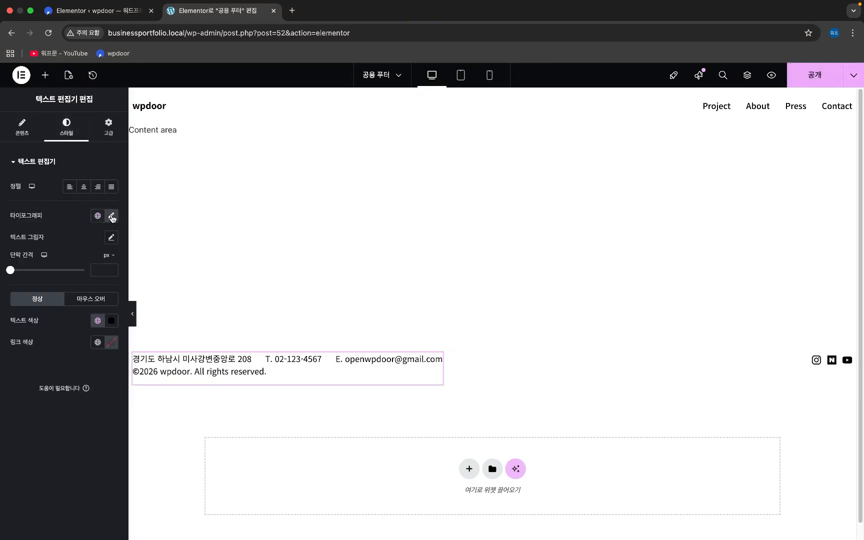
left_click(112, 216)
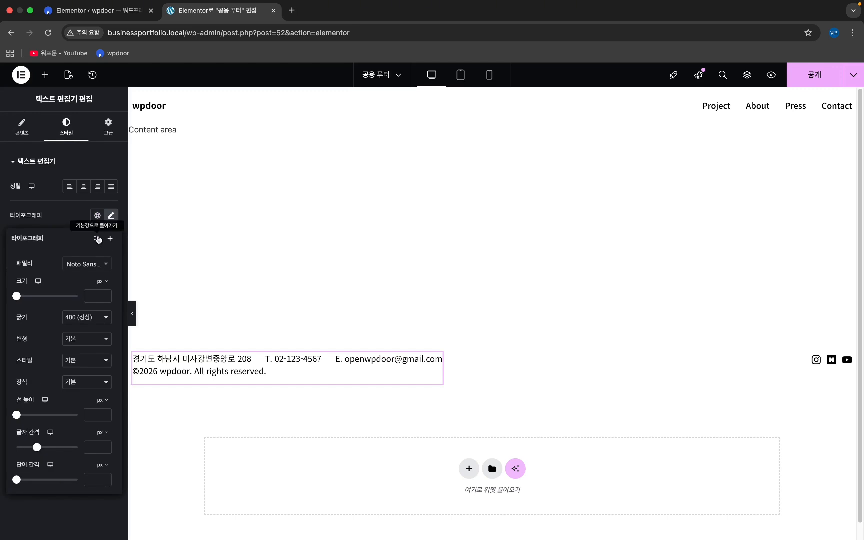
left_click(98, 239)
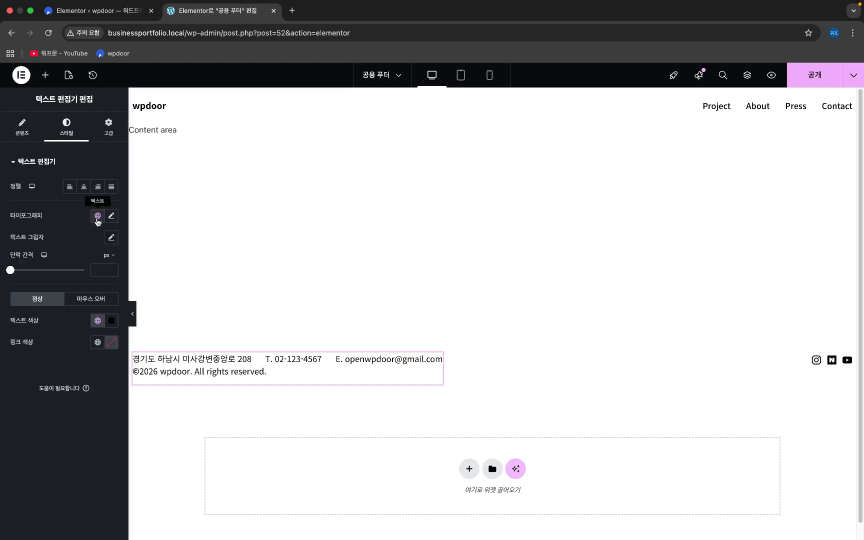
left_click(97, 216)
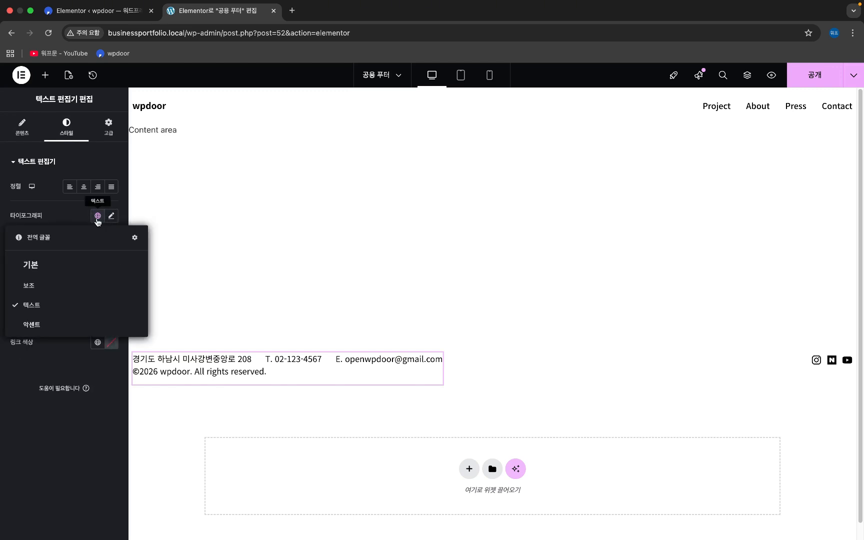
left_click(75, 217)
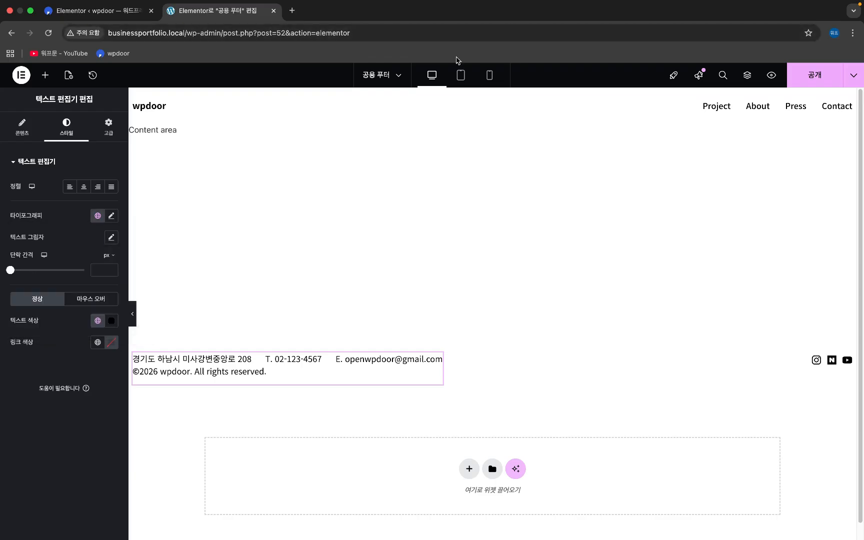
- In the tablet view, set the footer container's padding to 15 px on all sides
left_click(461, 76)
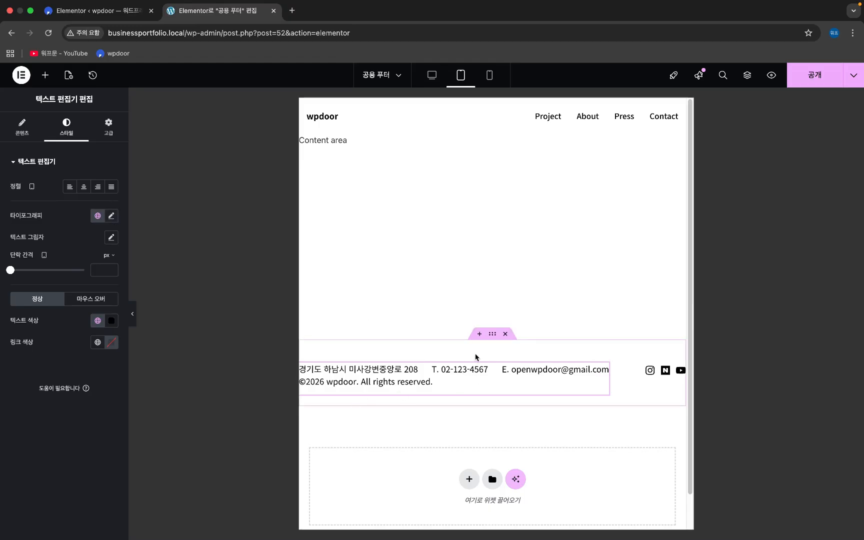
left_click(493, 335)
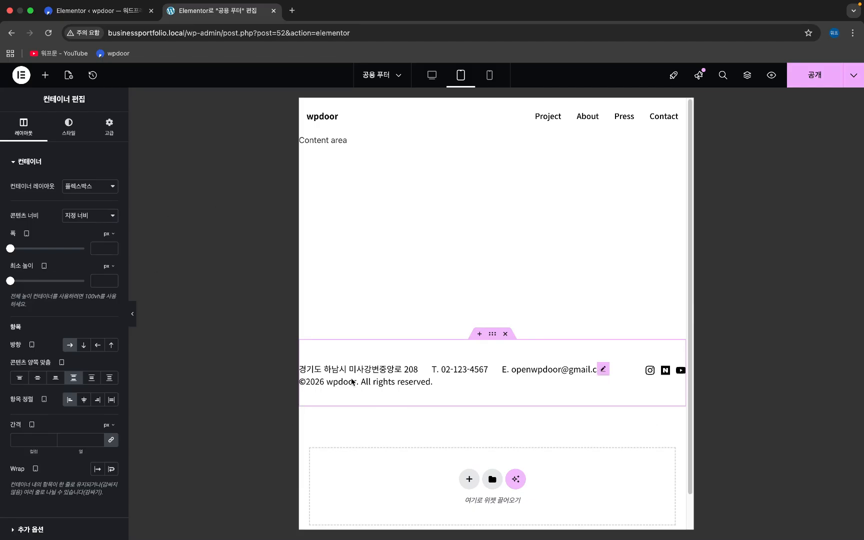
left_click(109, 129)
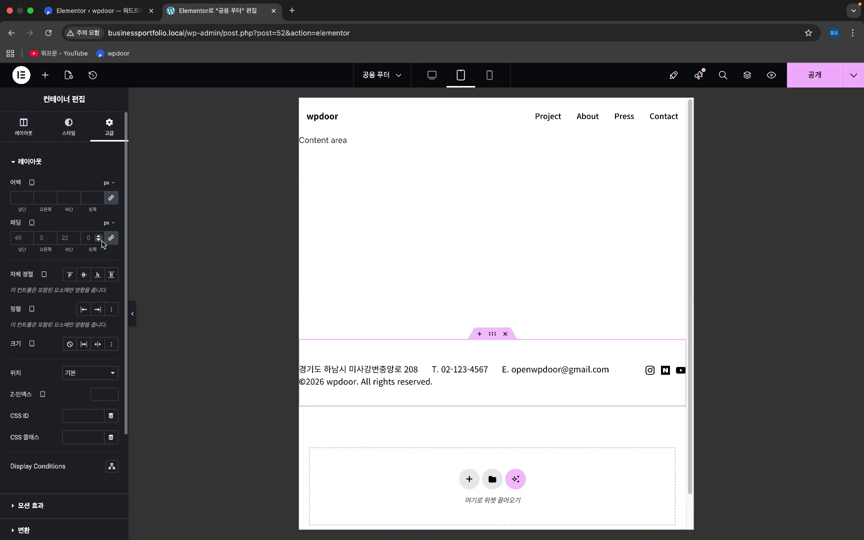
left_click(19, 238)
type("15")
left_click(111, 238)
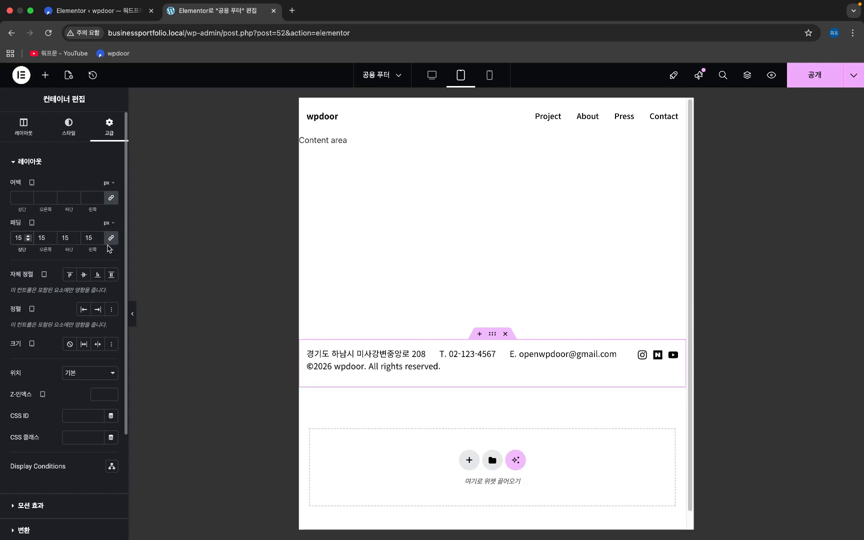
- Unlink the footer container's tablet padding values and set the top to 45 px and the bottom to 22 px
left_click(112, 240)
left_click_drag(26, 239, 7, 241)
type("45")
double_click(67, 238)
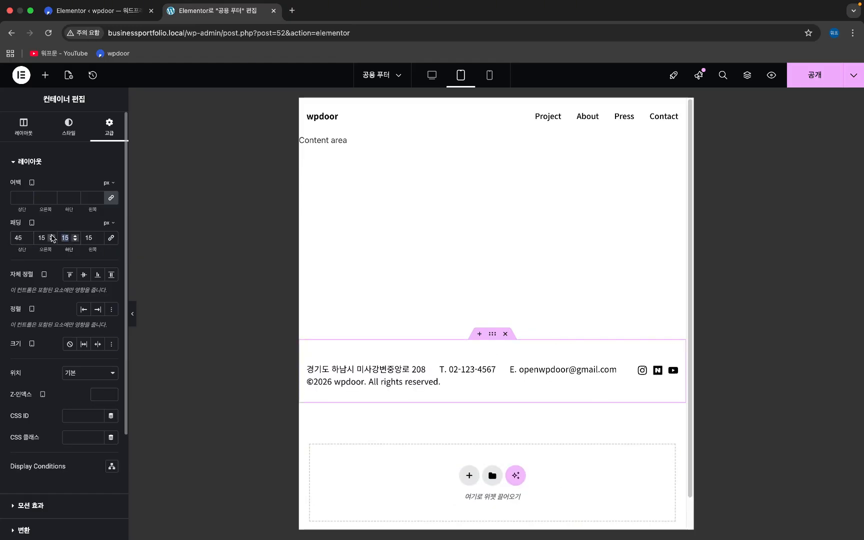
type("22")
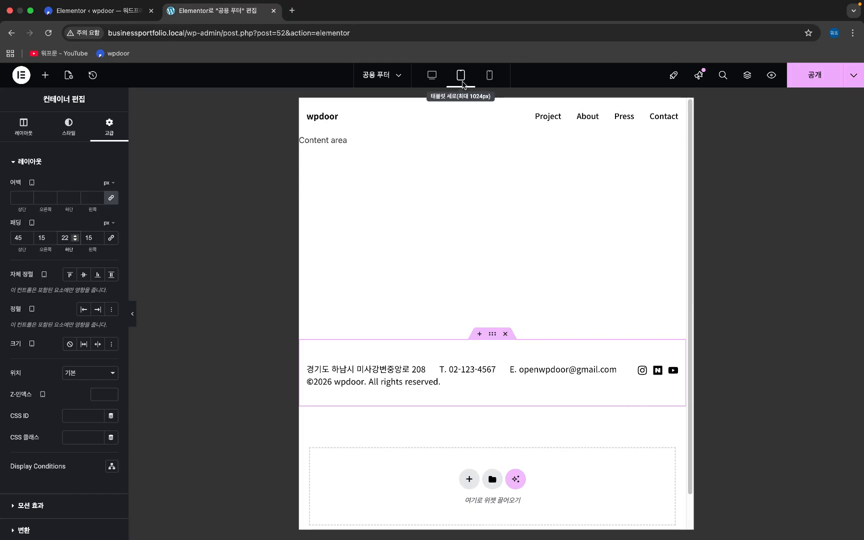
- In the mobile view, set the footer container's column and row gaps to 0 px
left_click(490, 77)
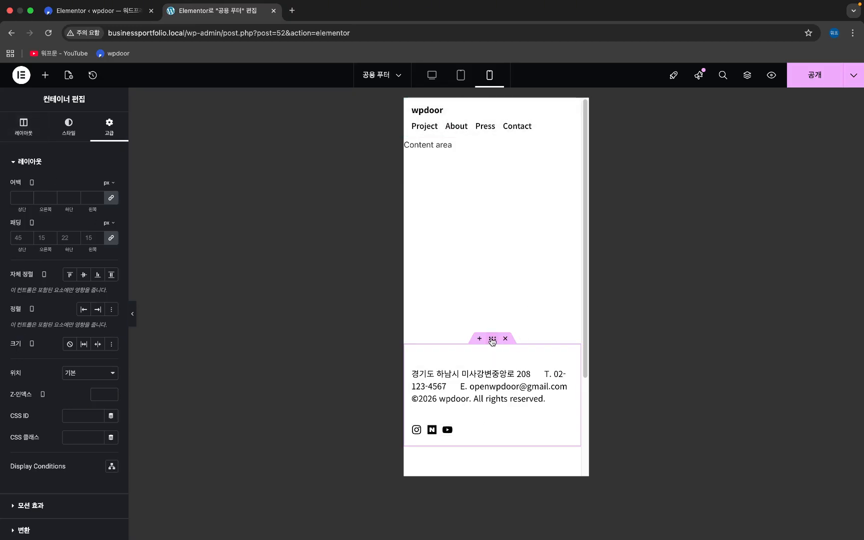
left_click(19, 130)
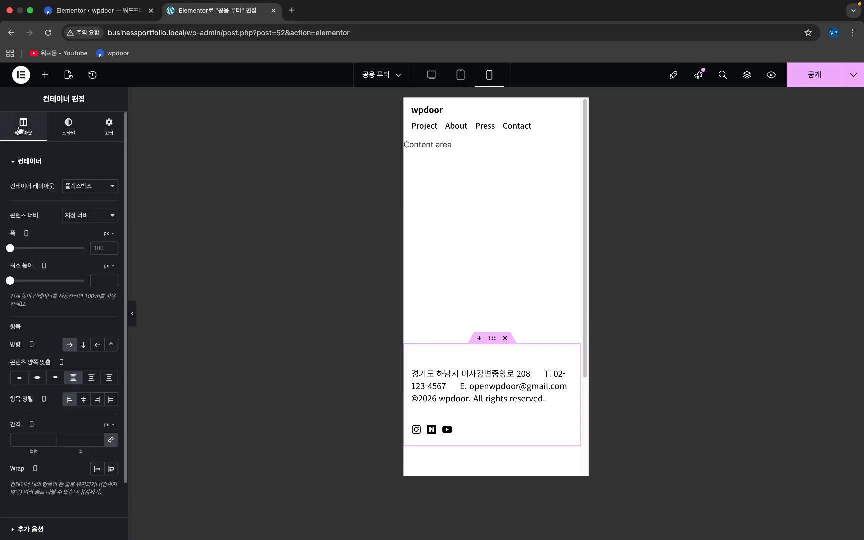
scroll(50, 410, "down", 1)
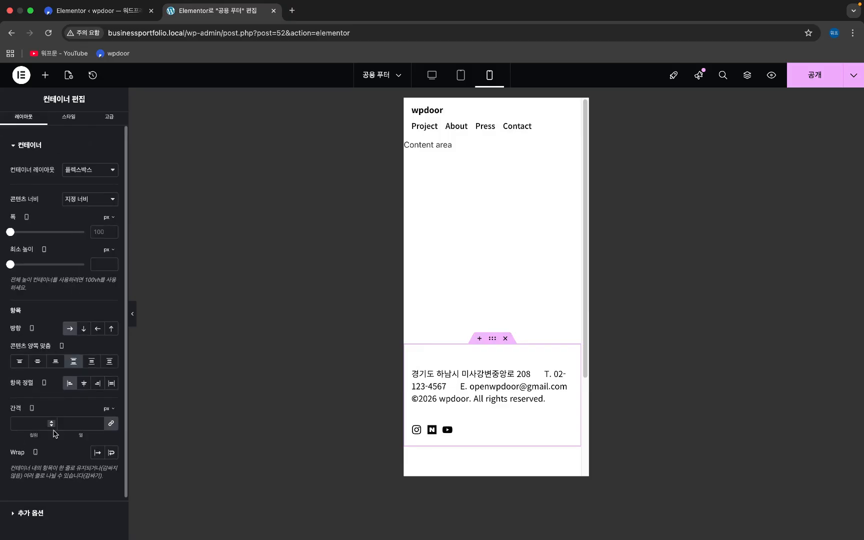
left_click(29, 425)
type("0")
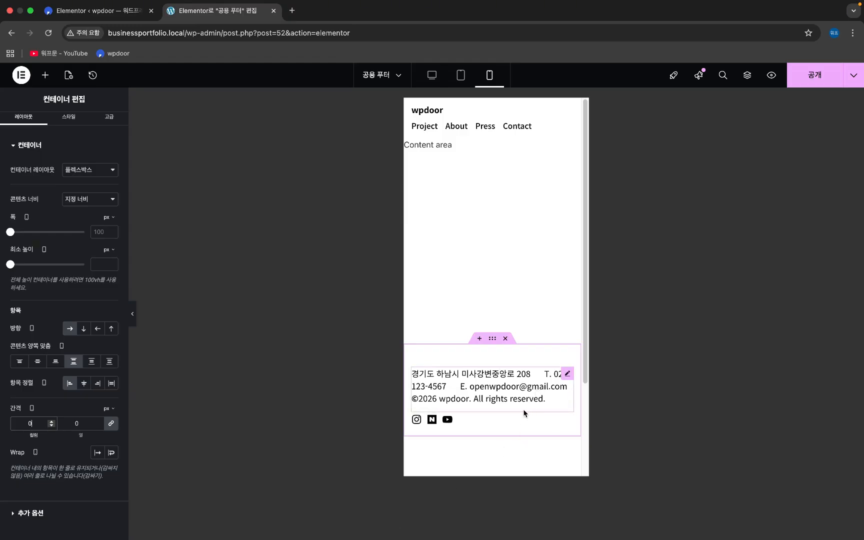
- Try a reversed row direction on the footer container for mobile, restore the normal row, and try right alignment on the social icons
left_click(568, 374)
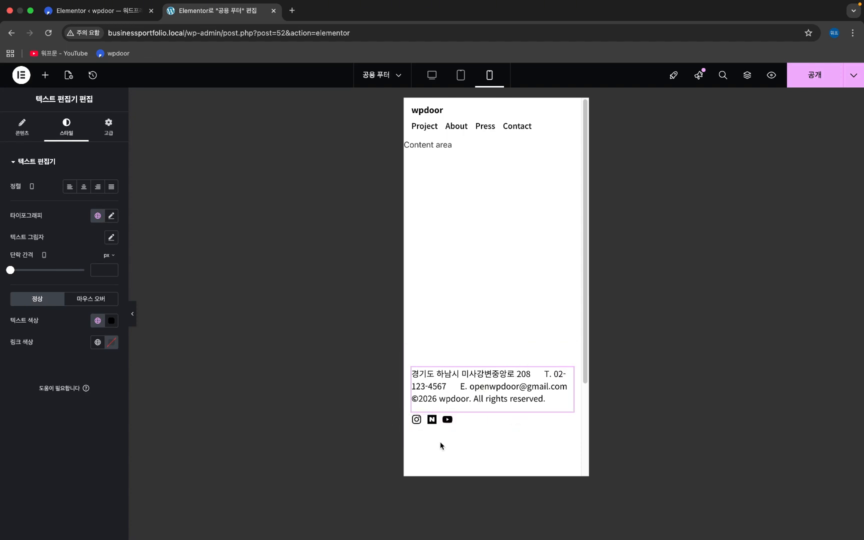
left_click(494, 339)
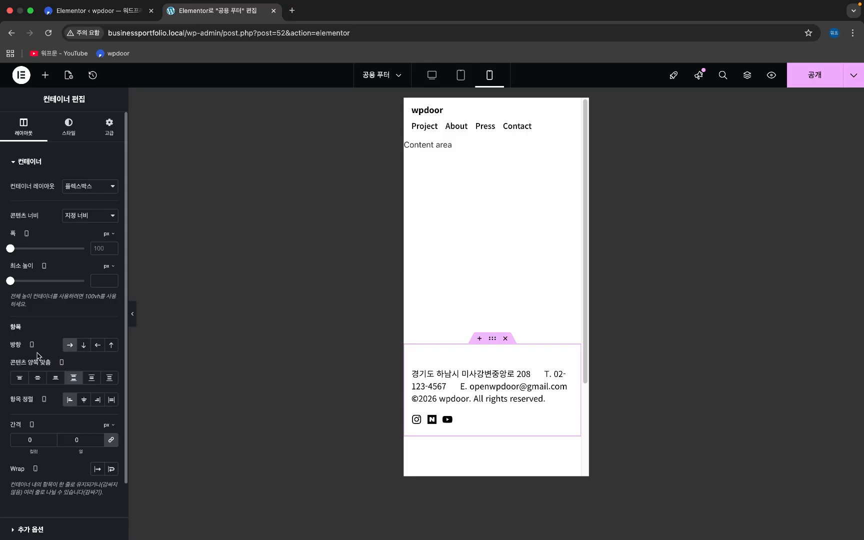
left_click(98, 345)
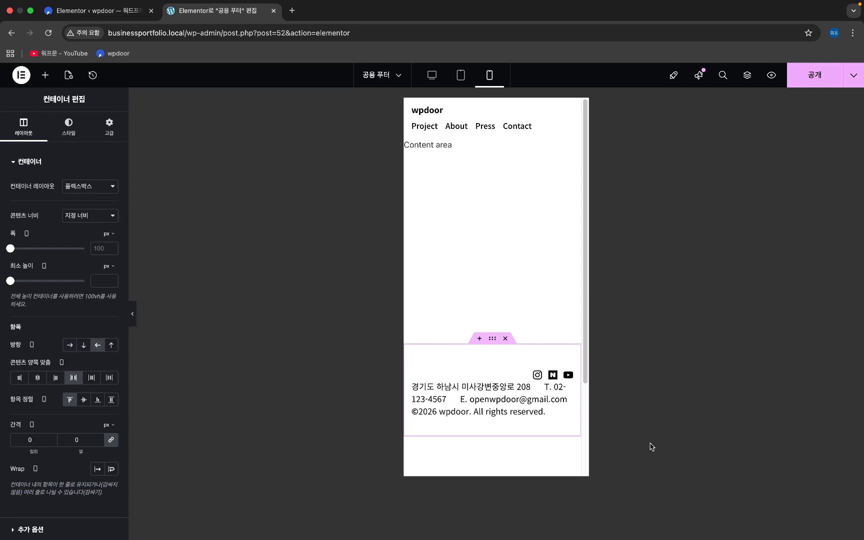
mouse_move(488, 539)
left_click(70, 346)
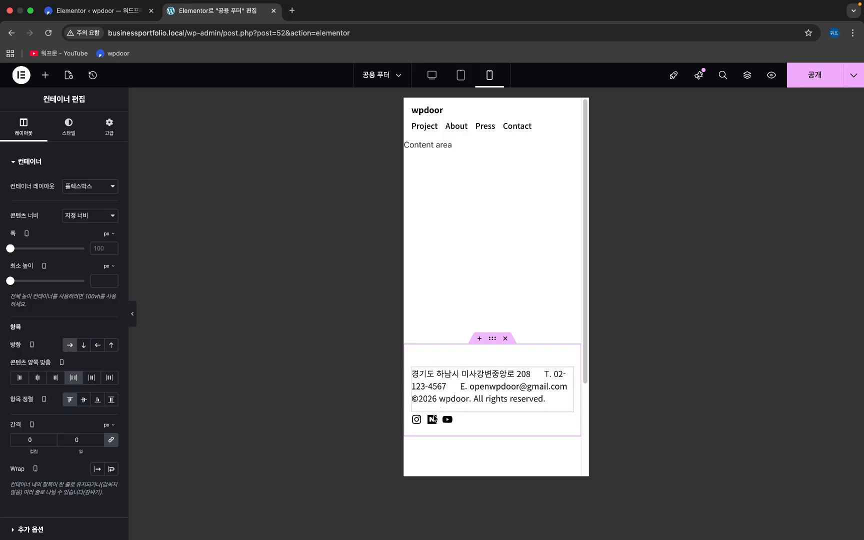
left_click(448, 421)
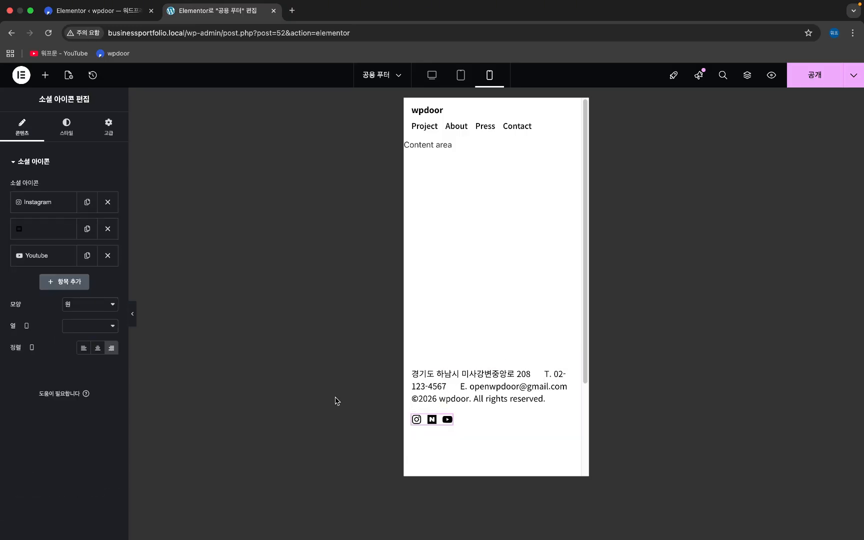
left_click(112, 348)
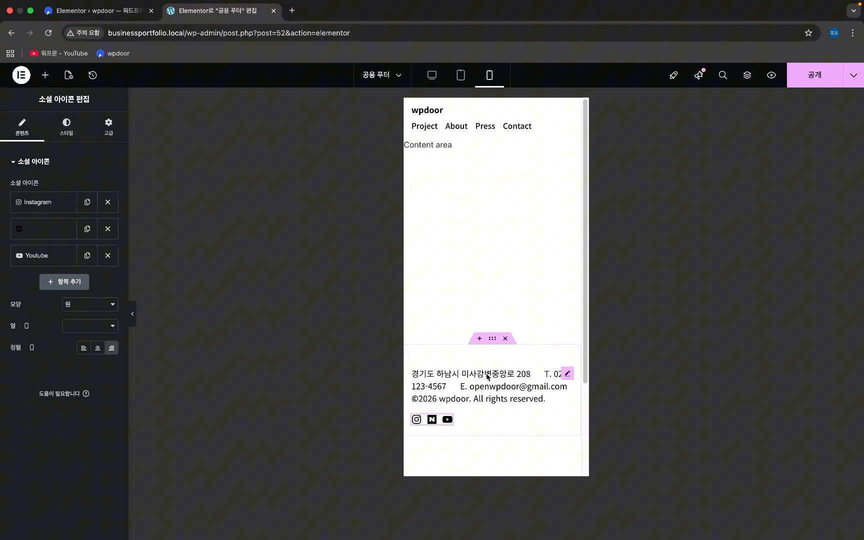
- Duplicate the text widget with the contact details inside the footer container
left_click(492, 339)
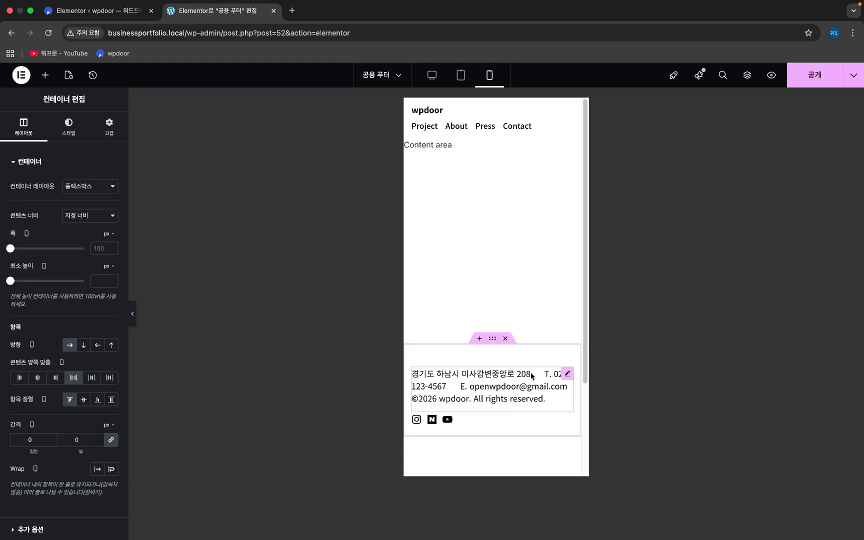
right_click(566, 379)
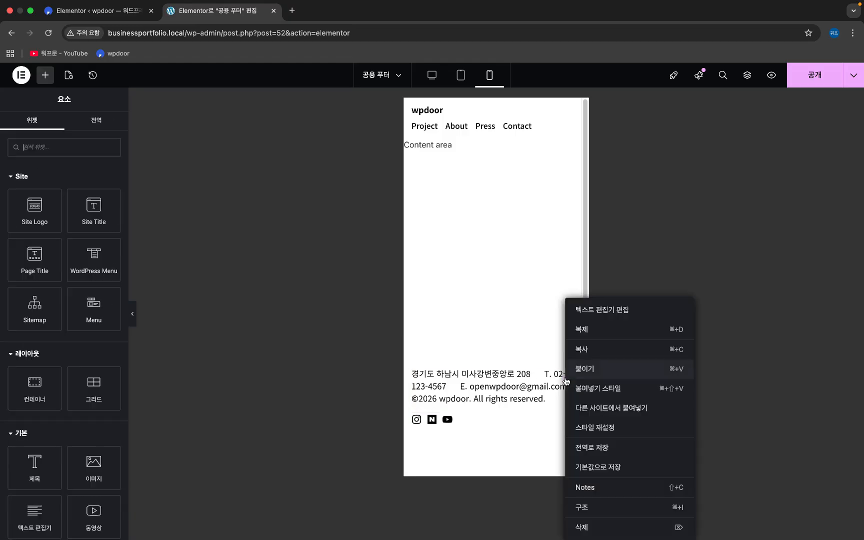
left_click(584, 329)
- Hide the original upper contact text widget in the footer on mobile portrait
scroll(524, 383, "down", 3)
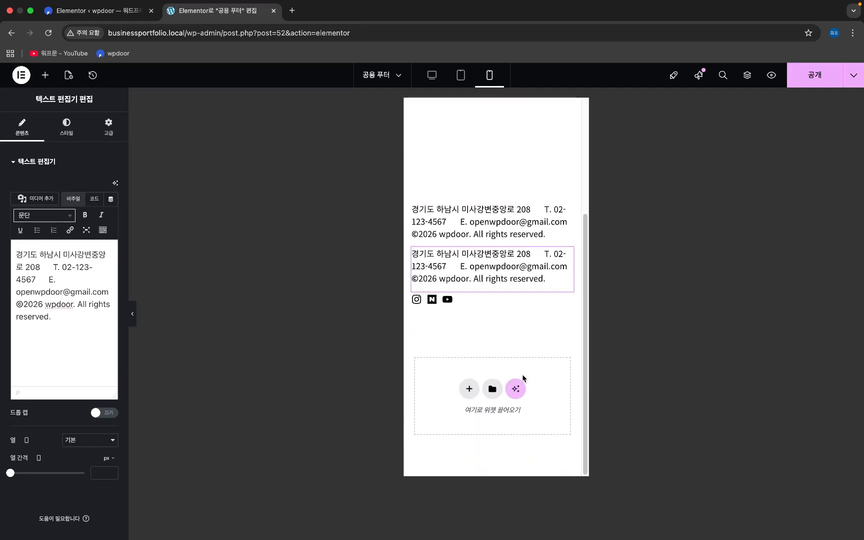
left_click(573, 214)
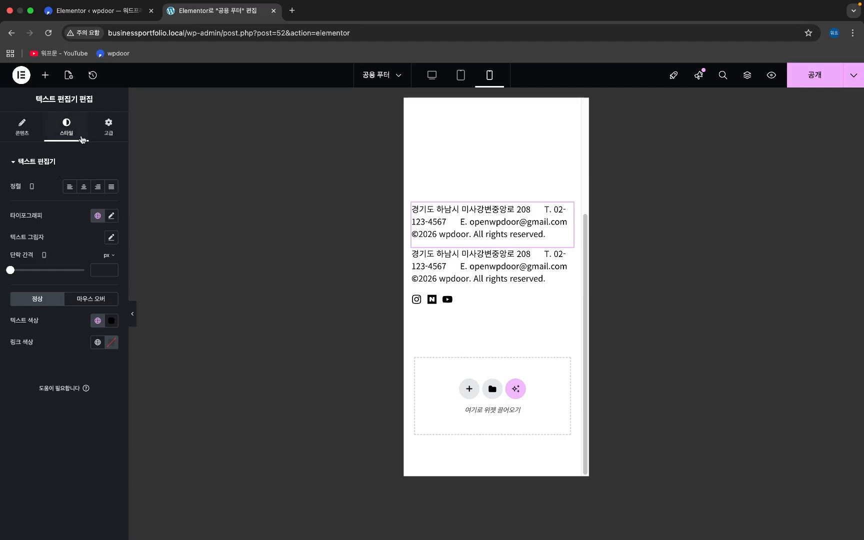
left_click(110, 125)
scroll(85, 373, "down", 5)
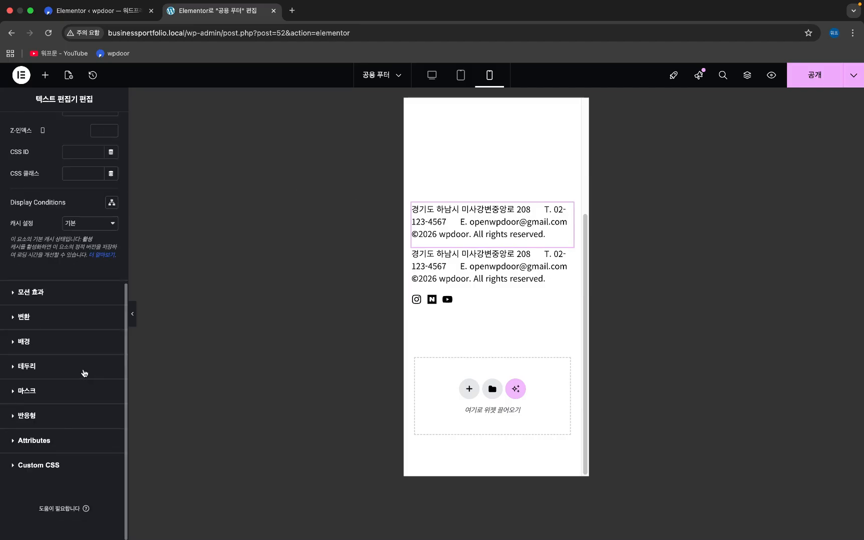
left_click(55, 424)
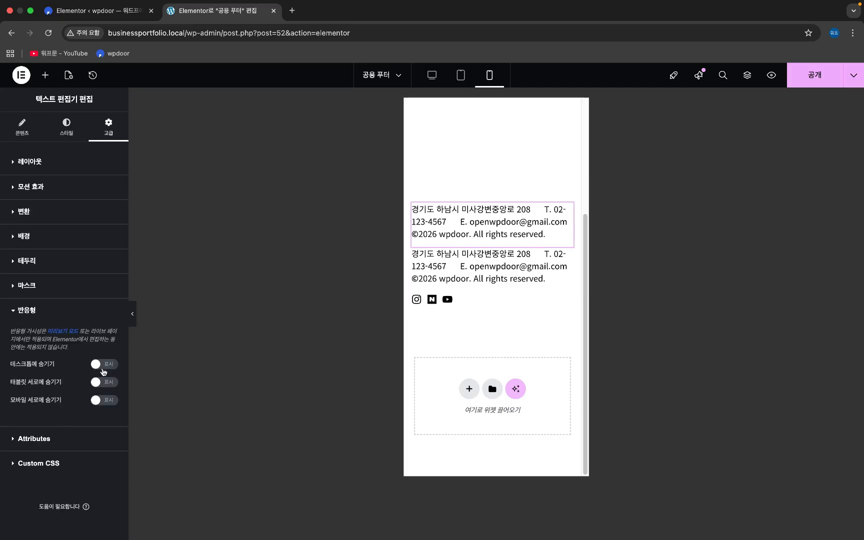
left_click(110, 401)
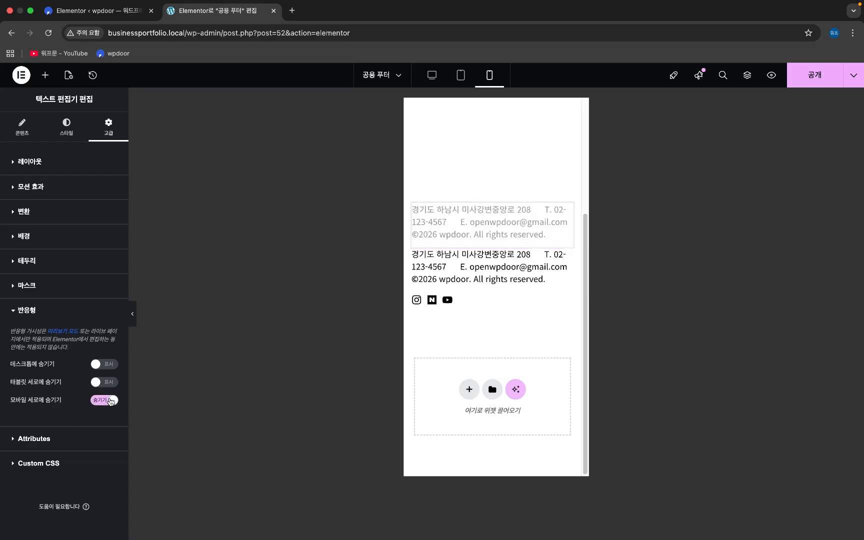
- Hide the duplicated contact text widget in the footer on desktop and tablet portrait
left_click(572, 259)
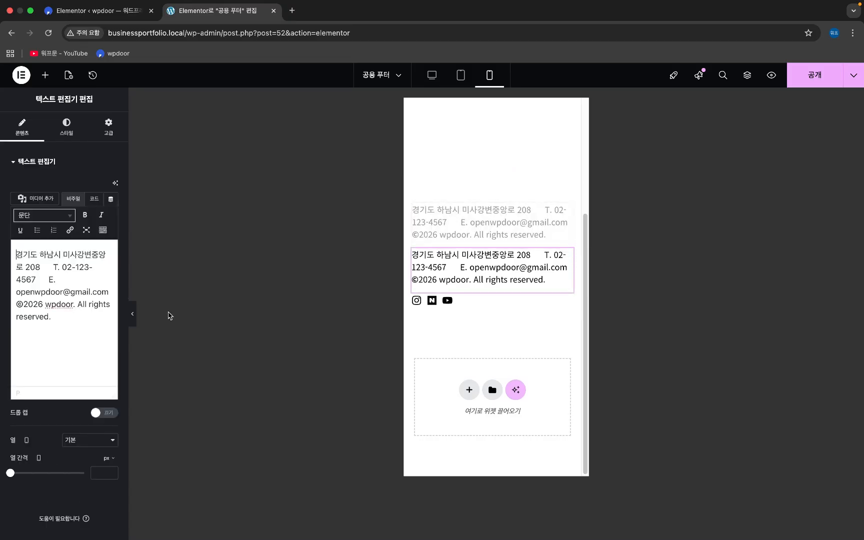
left_click(109, 126)
scroll(71, 528, "down", 6)
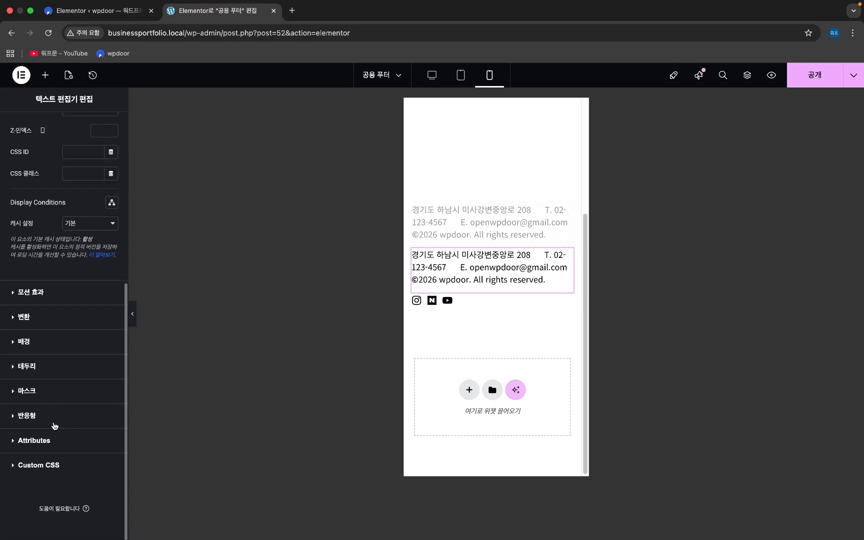
left_click(50, 414)
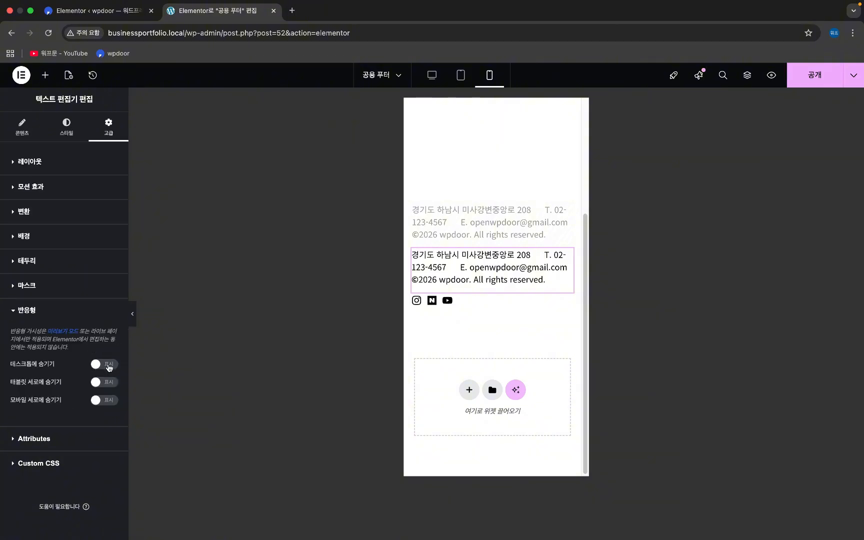
left_click(108, 365)
left_click(107, 384)
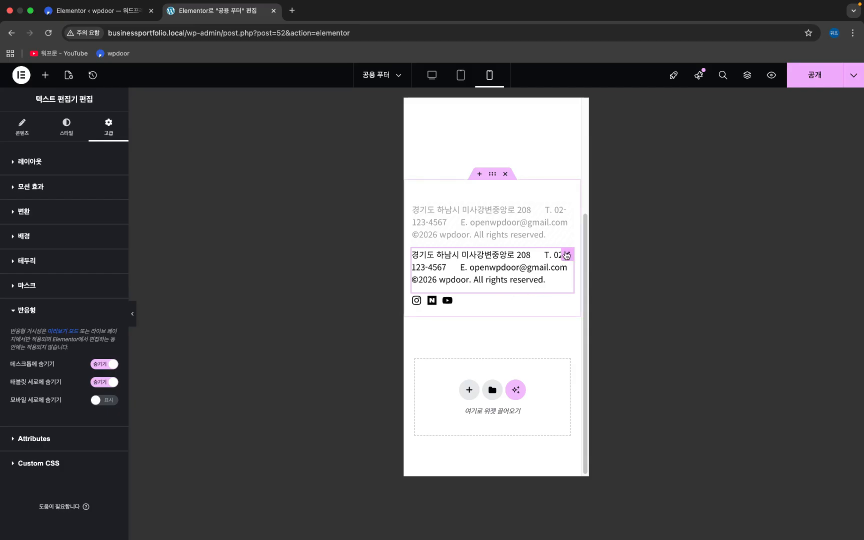
- In the duplicated contact text, remove the spaces after the address and start the phone number on a new line
left_click(24, 127)
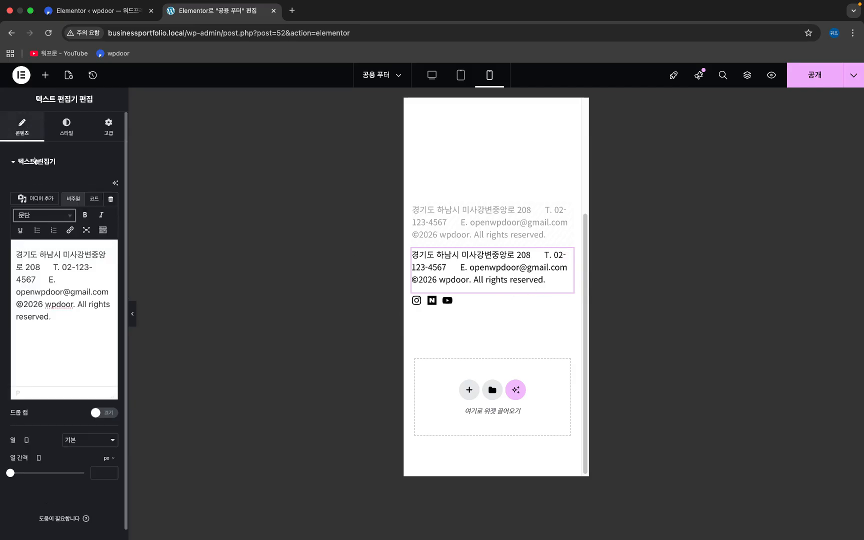
left_click(53, 264)
key("BackSpace")
key("BackSpace")
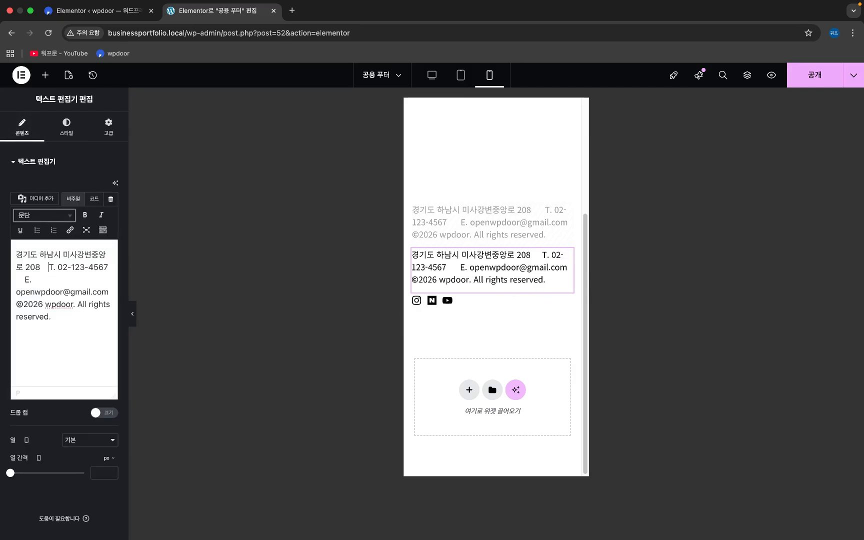
key("BackSpace")
key("BackSpace")
key("BackSpace")
key("BackSpace")
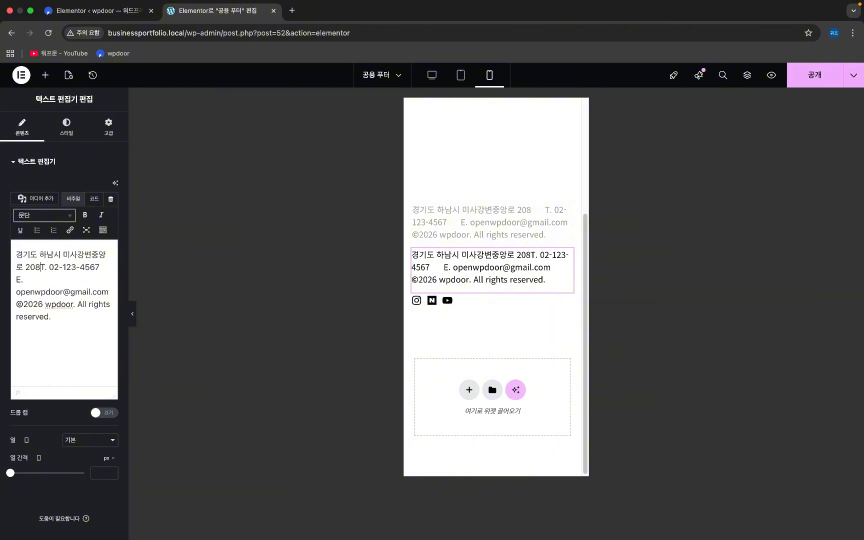
key("shift+Return")
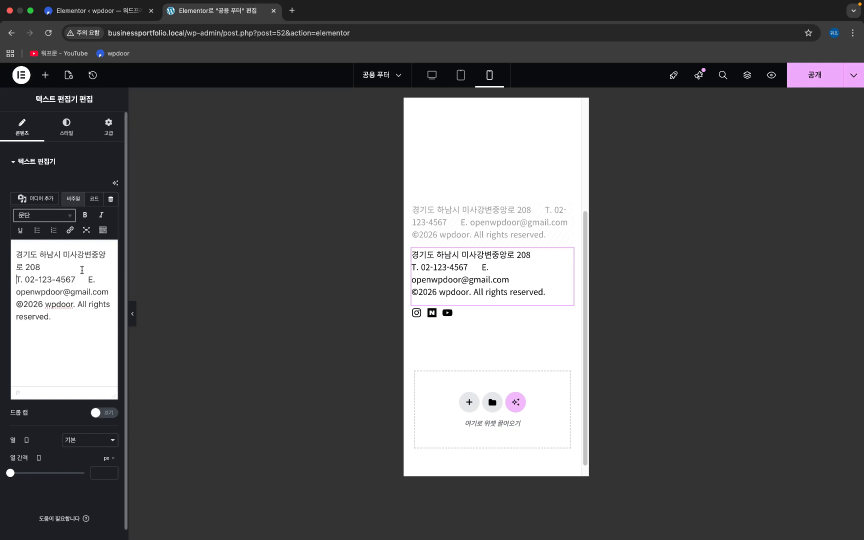
- Remove the spaces after the phone number in the duplicated text and move the e-mail address to its own line
left_click(88, 279)
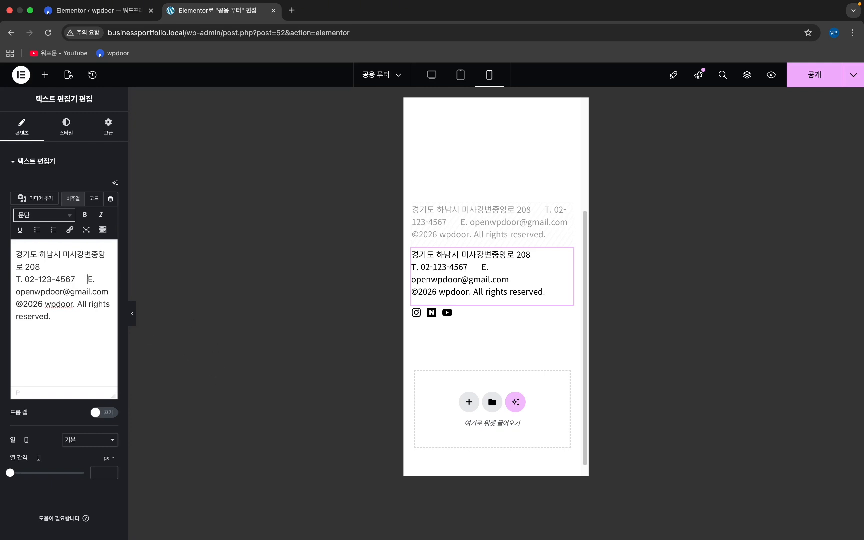
key("BackSpace")
key("BackSpace")
key("BackSpace")
key("BackSpace")
key("BackSpace")
key("shift+Return")
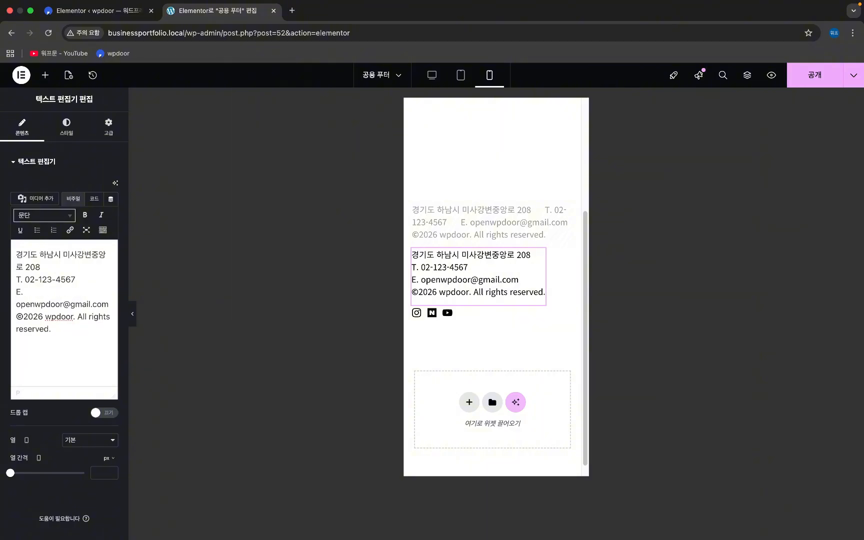
- Widen the editing panel and separate the copyright line from the e-mail line as a new paragraph in the duplicated text
key("Down")
key("Down")
key("shift+Return")
key("BackSpace")
key("BackSpace")
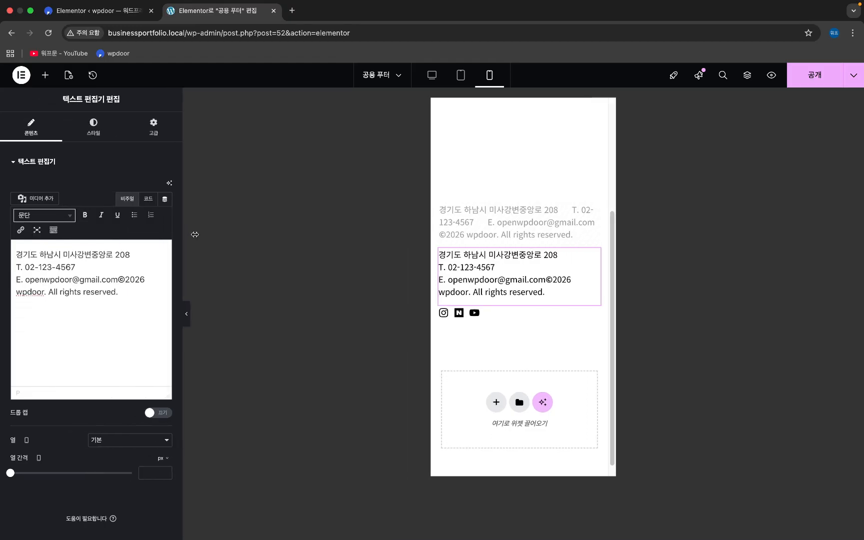
left_click_drag(129, 239, 228, 238)
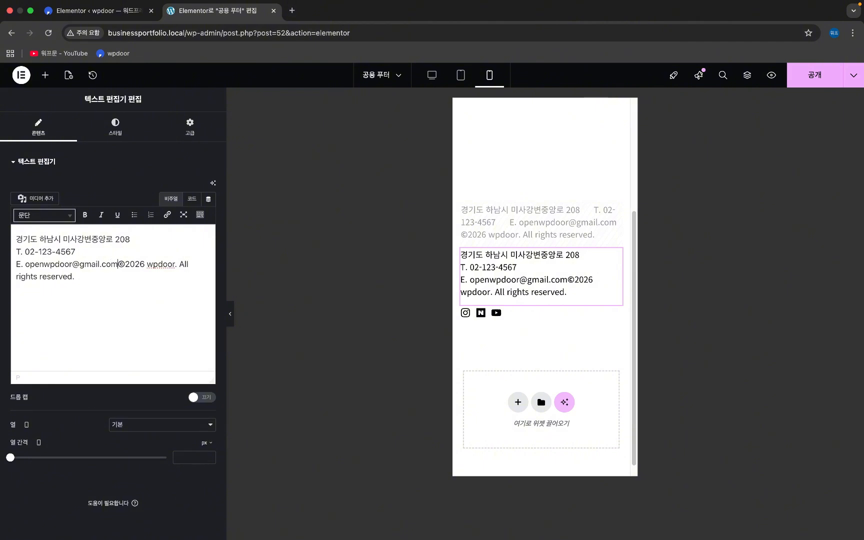
key("shift+Return")
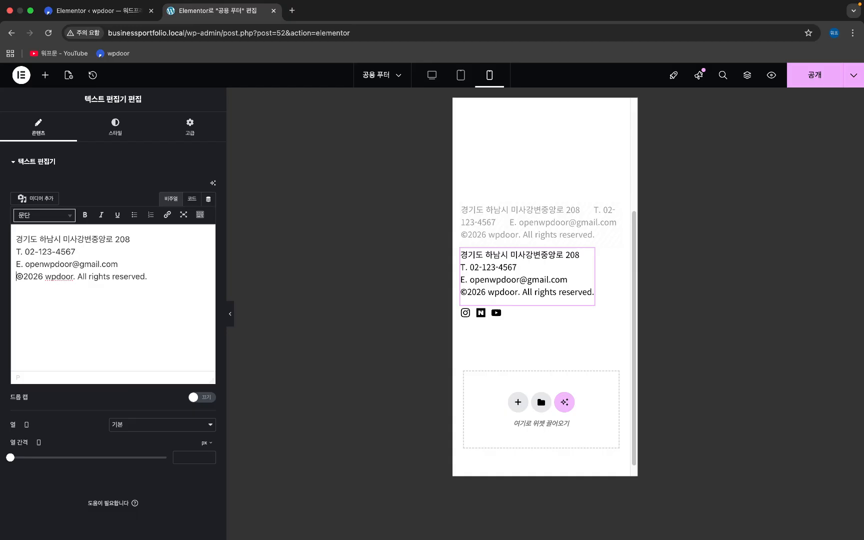
key("BackSpace")
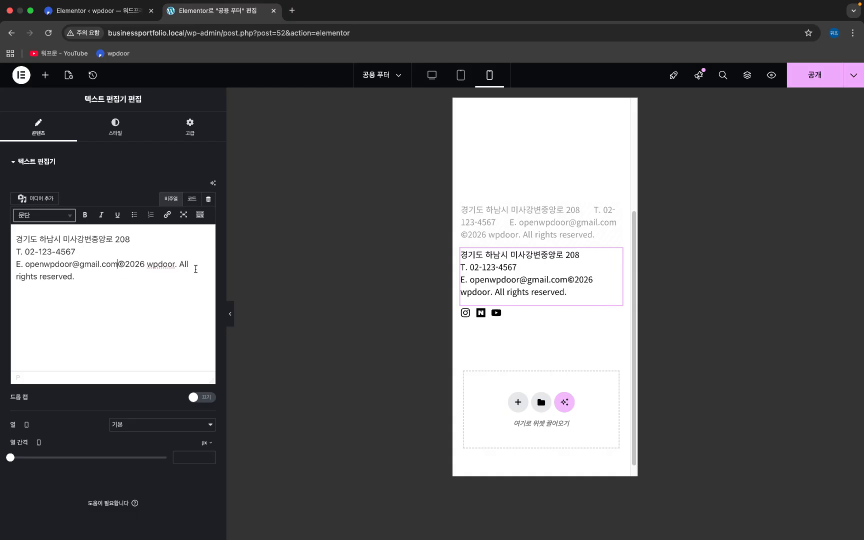
key("Return")
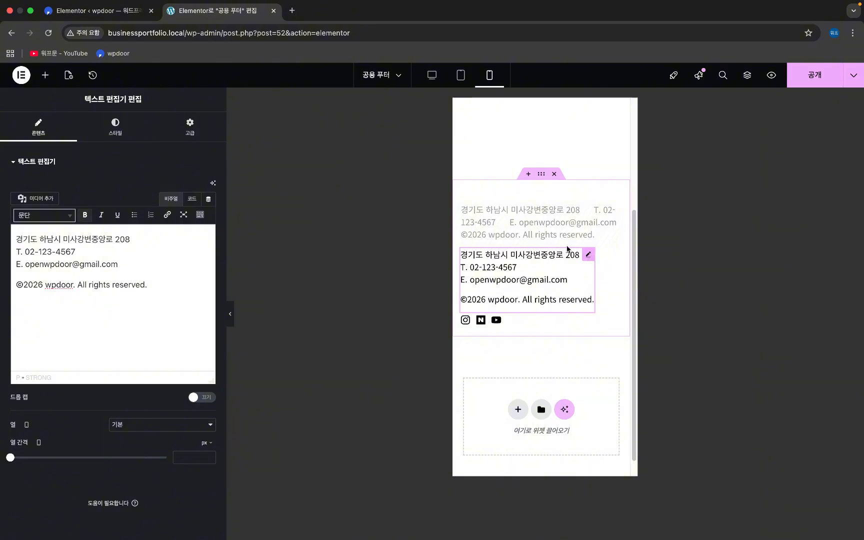
- Test the footer's wrapping at wider mobile preview widths, set the container's mobile direction to a vertical column, and publish
left_click_drag(455, 180, 431, 178)
mouse_move(417, 176)
left_mouse_down()
mouse_move(454, 179)
mouse_move(429, 181)
left_mouse_up()
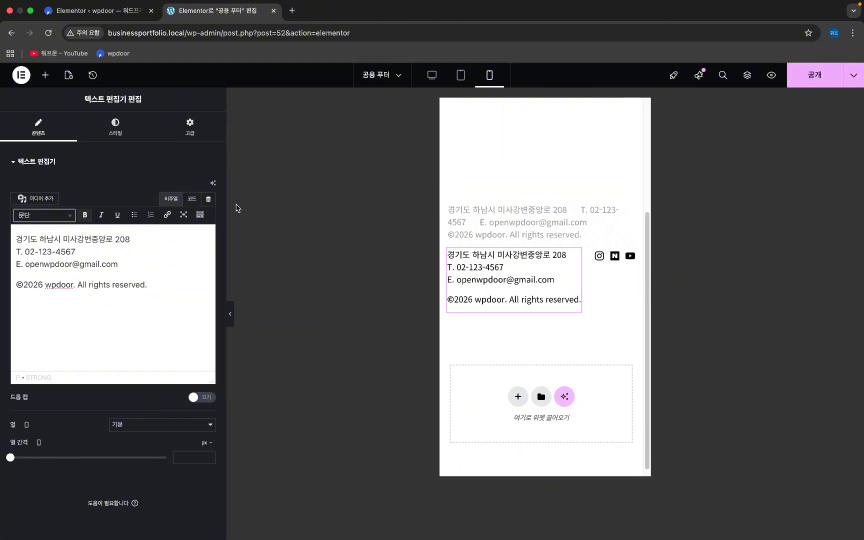
mouse_move(505, 221)
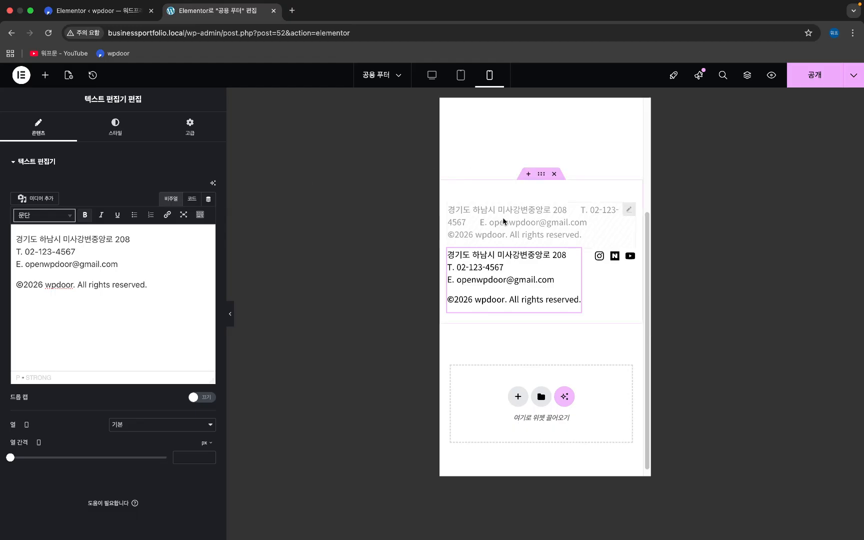
left_click(540, 174)
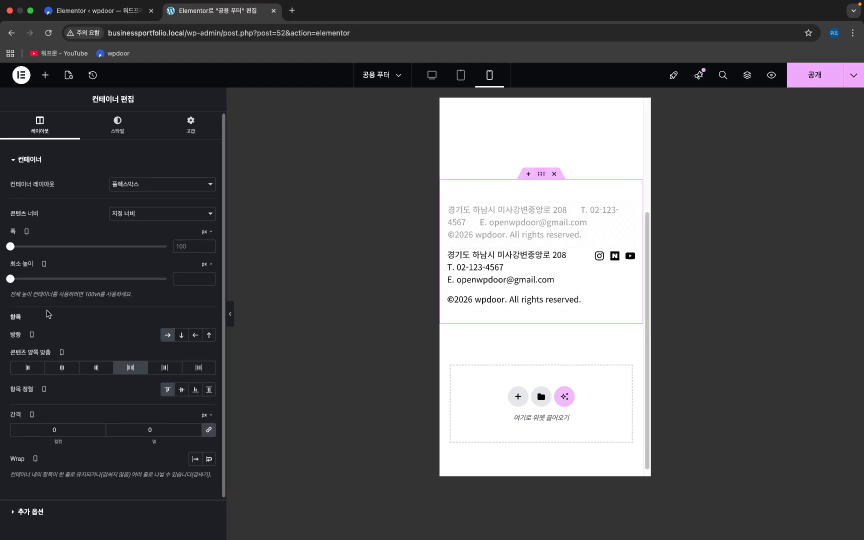
scroll(50, 312, "down", 1)
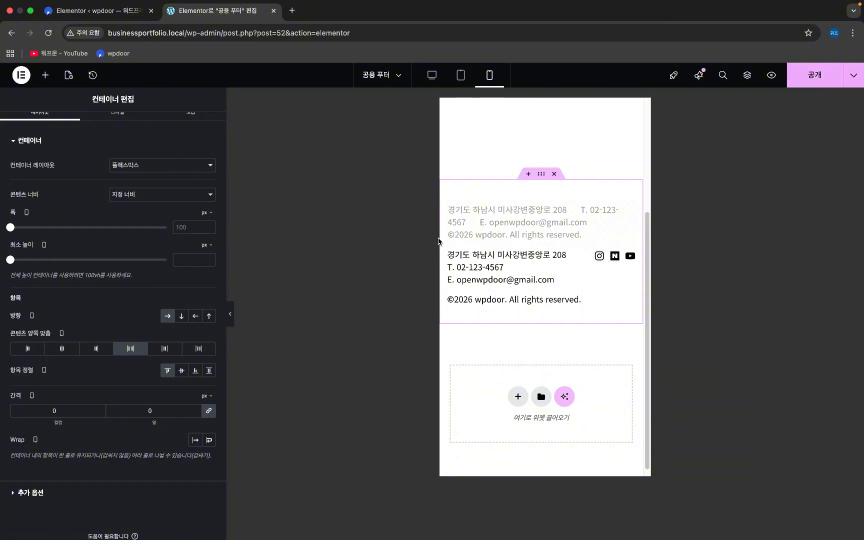
left_click_drag(440, 239, 460, 244)
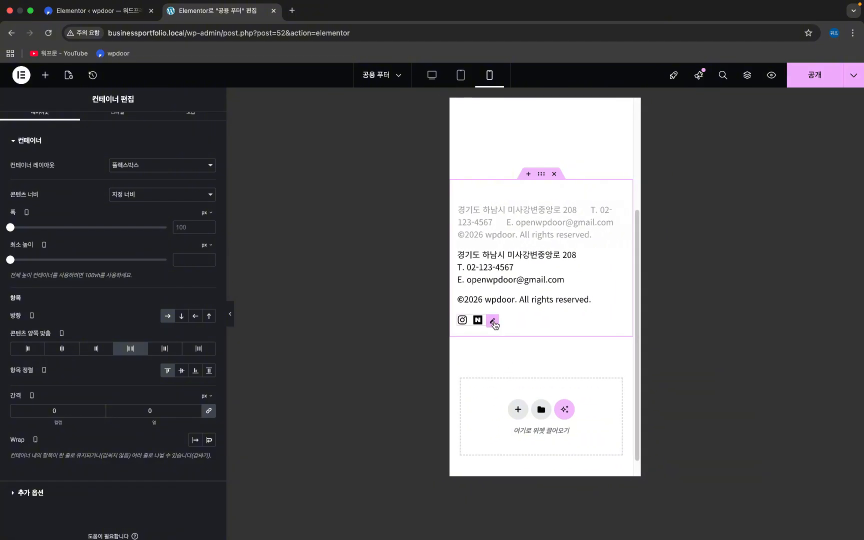
left_click_drag(450, 229, 432, 229)
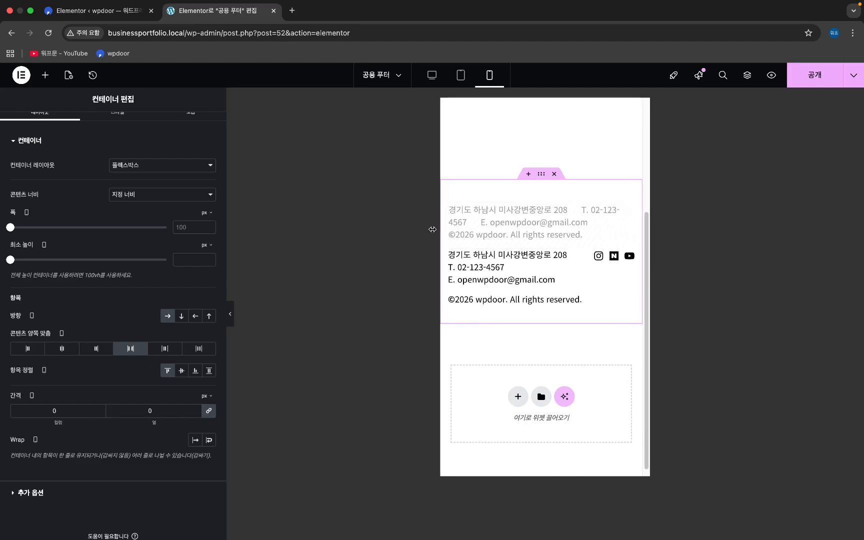
left_click(179, 321)
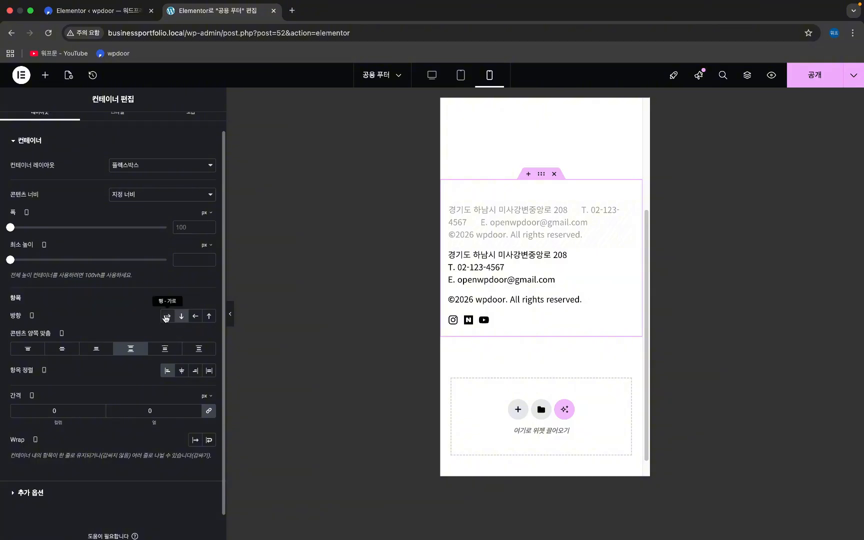
left_click(814, 77)
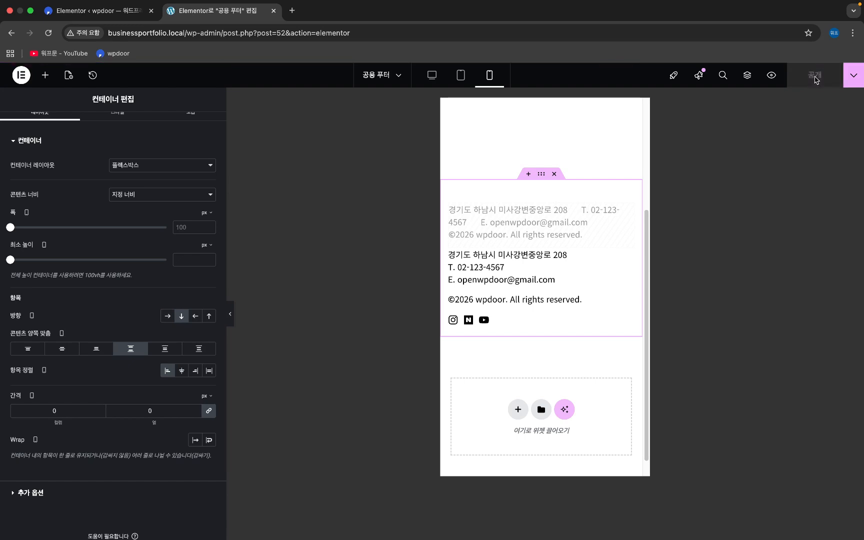
- Switch to the incognito browser window and view the live home page in DevTools device emulation as iPhone 12 Pro
left_click(97, 10)
mouse_move(48, 72)
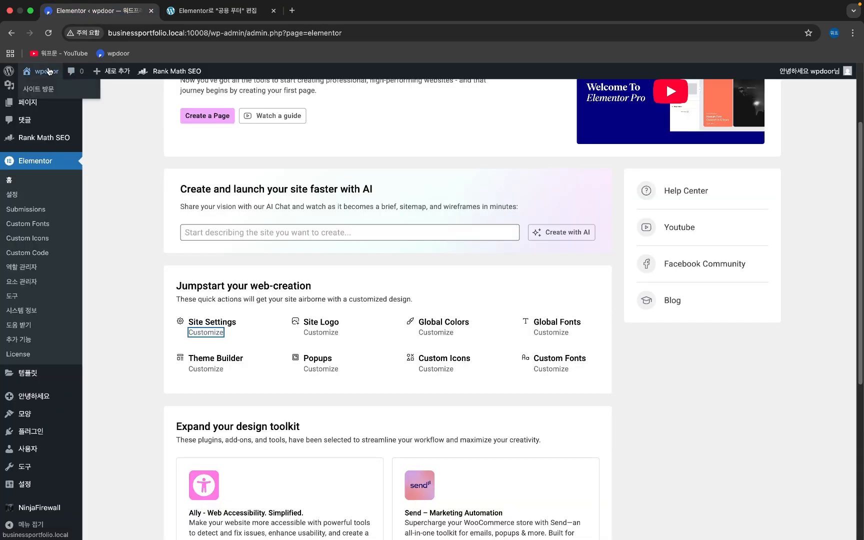
key("ctrl+Right")
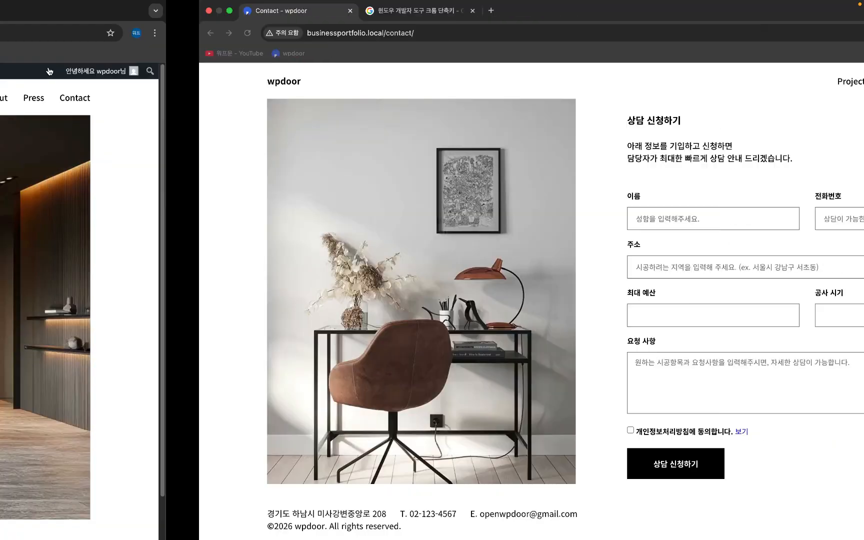
left_click(90, 83)
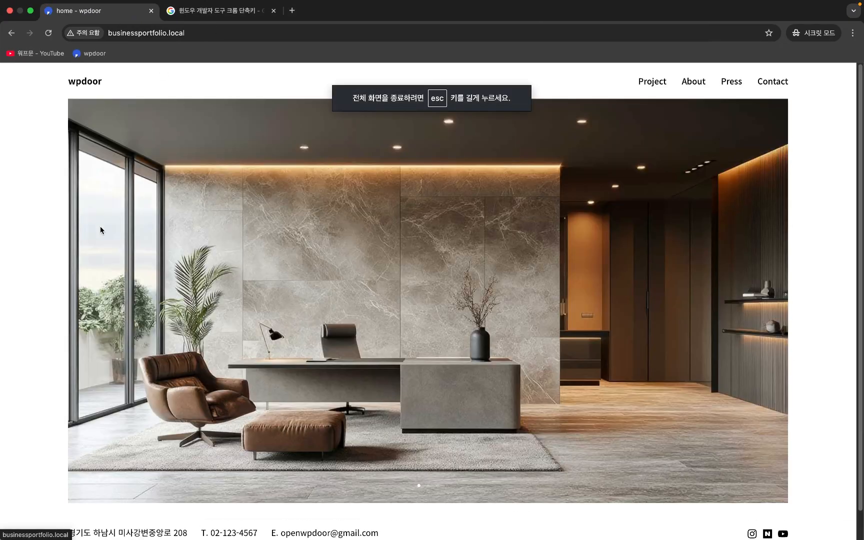
scroll(100, 227, "down", 1)
key("super+alt+i")
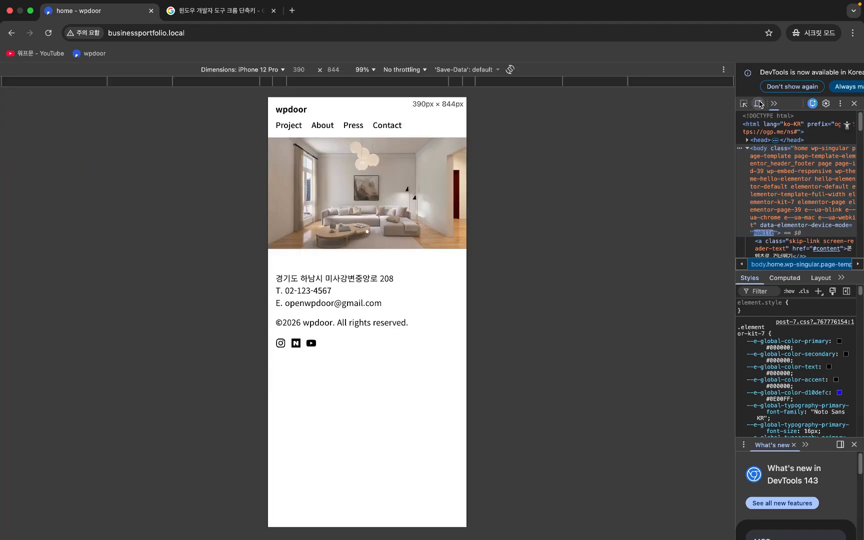
left_click(758, 103)
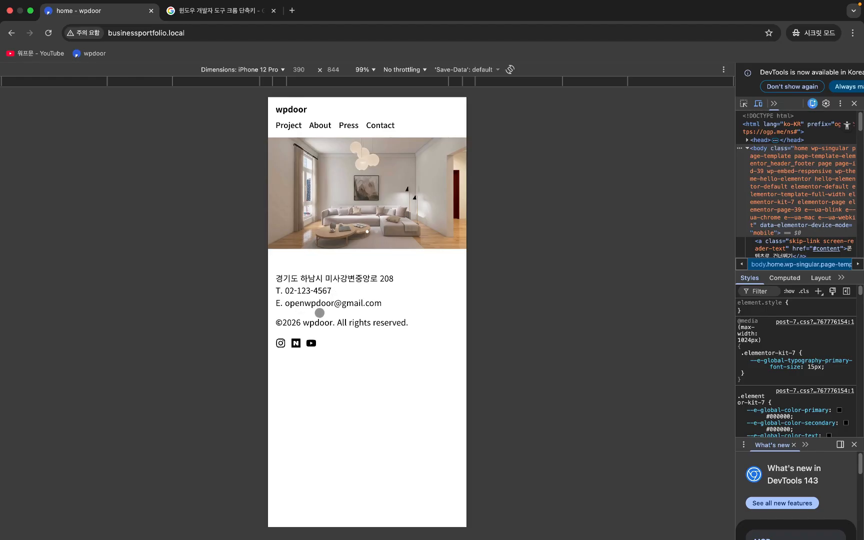
- Inspect the footer's contact text in the emulated page, widen DevTools, and check the paragraph's style rules and computed styles
right_click(308, 288)
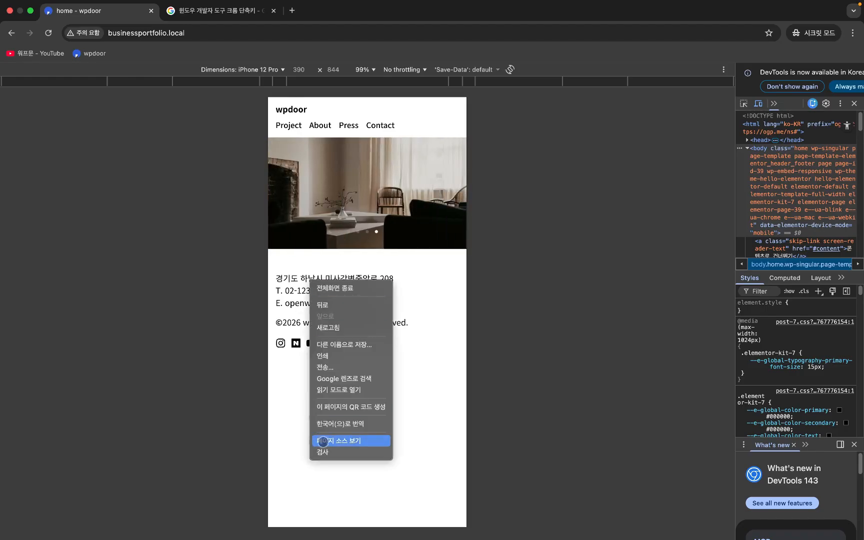
left_click(325, 450)
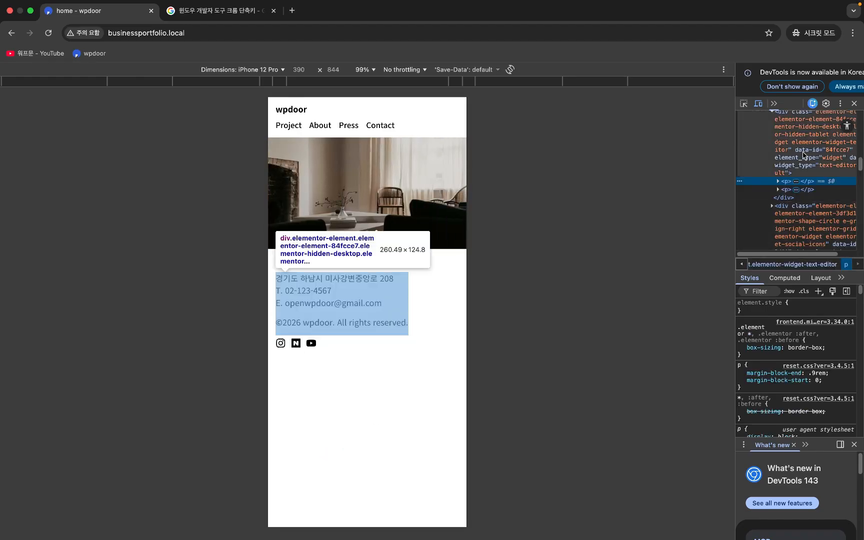
scroll(806, 393, "down", 1)
scroll(806, 391, "down", 5)
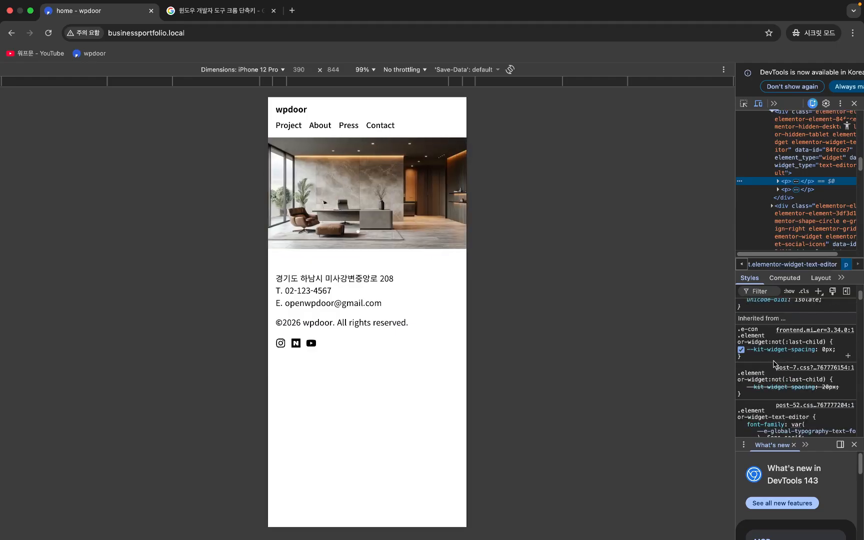
left_click_drag(735, 339, 676, 340)
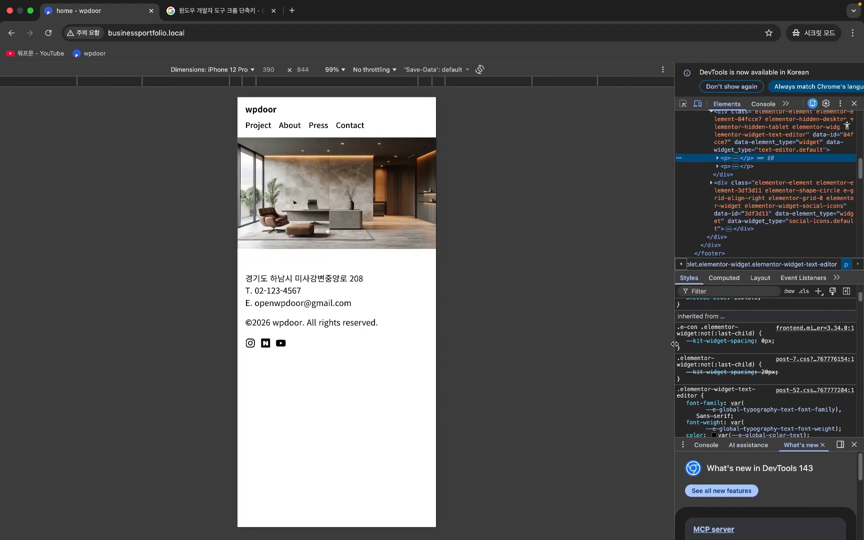
scroll(748, 374, "down", 4)
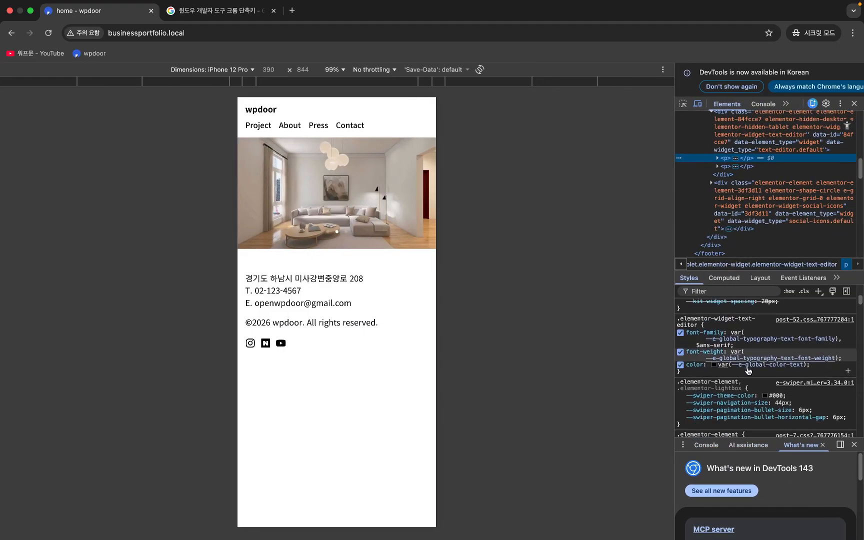
scroll(746, 363, "down", 8)
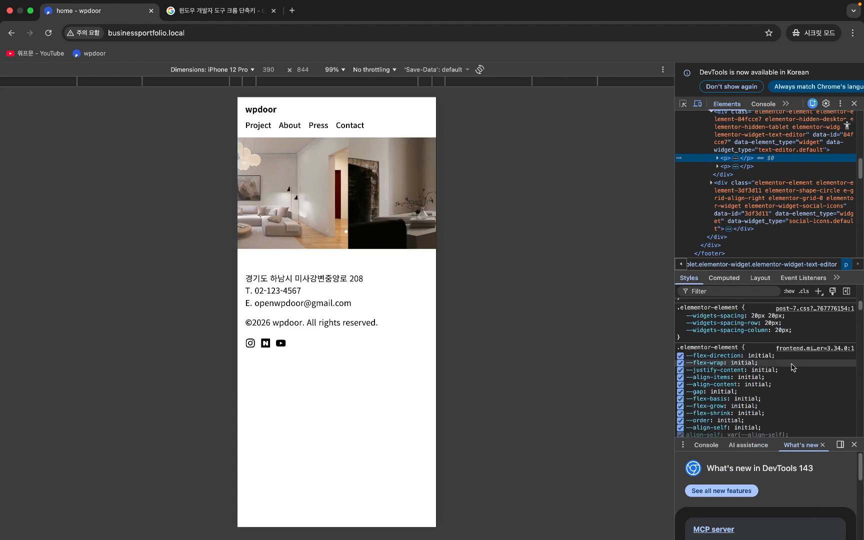
left_click(724, 278)
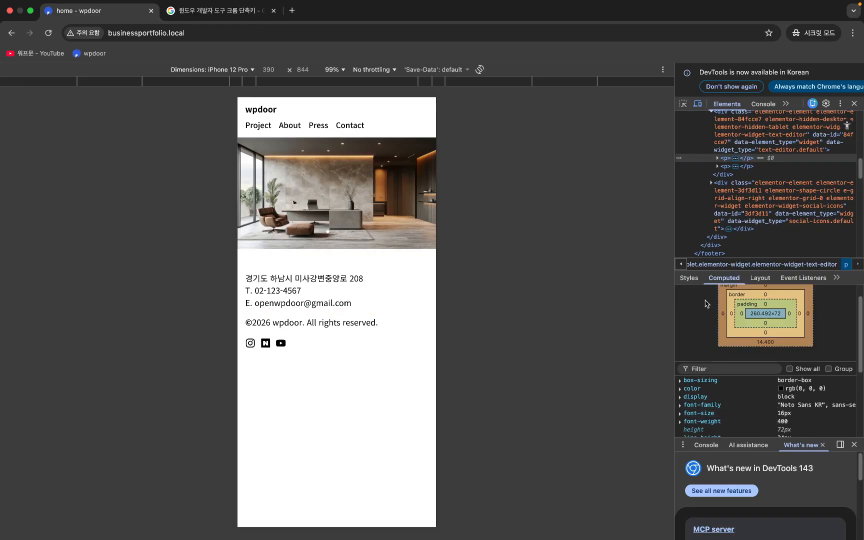
- Examine the footer paragraph's full list of style rules to find where its font size comes from, enlarging the styles area
left_click(689, 278)
scroll(758, 392, "down", 5)
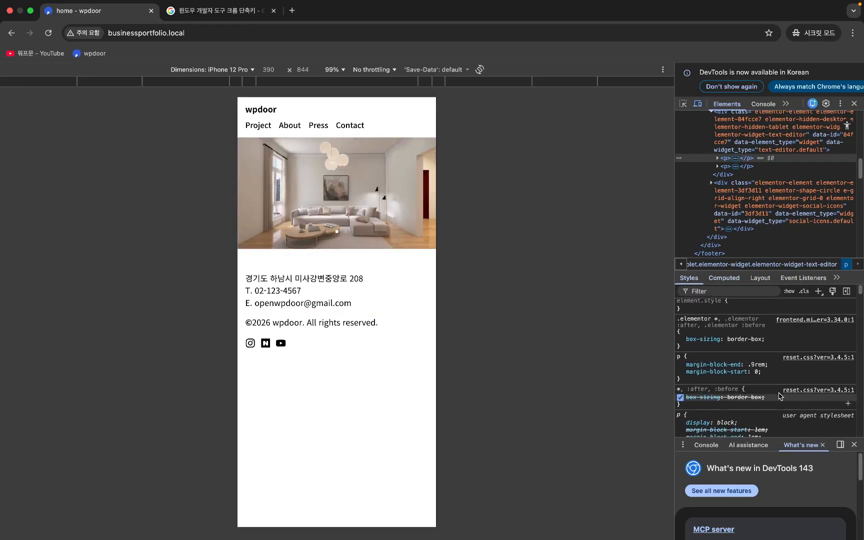
scroll(797, 400, "down", 10)
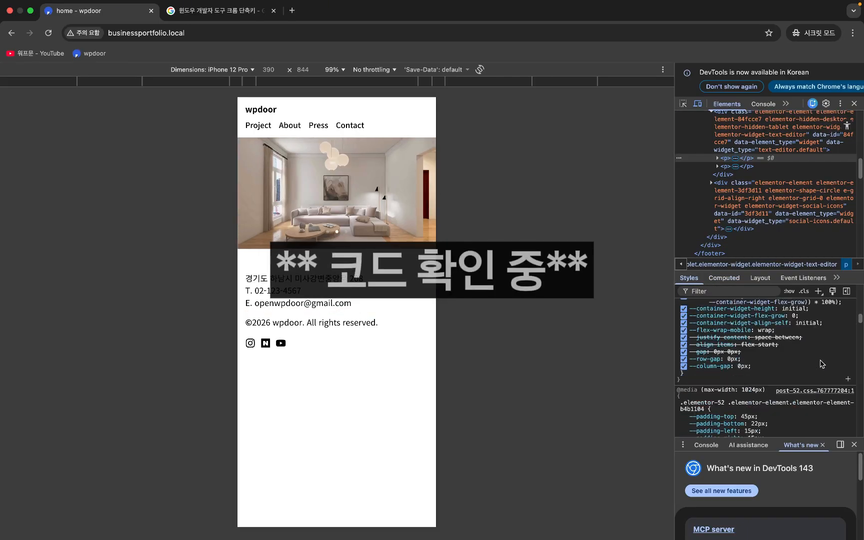
scroll(737, 364, "down", 10)
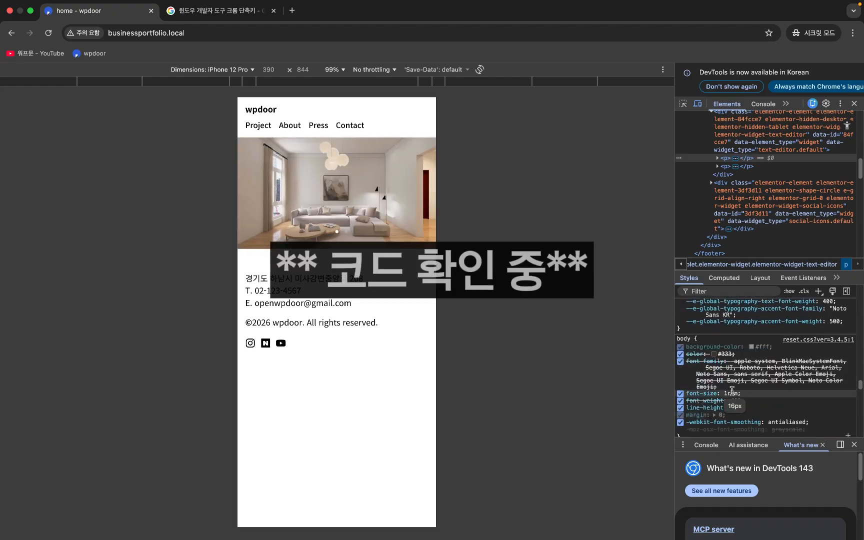
mouse_move(764, 278)
left_mouse_down()
mouse_move(763, 383)
mouse_move(764, 265)
left_mouse_up()
scroll(790, 421, "up", 7)
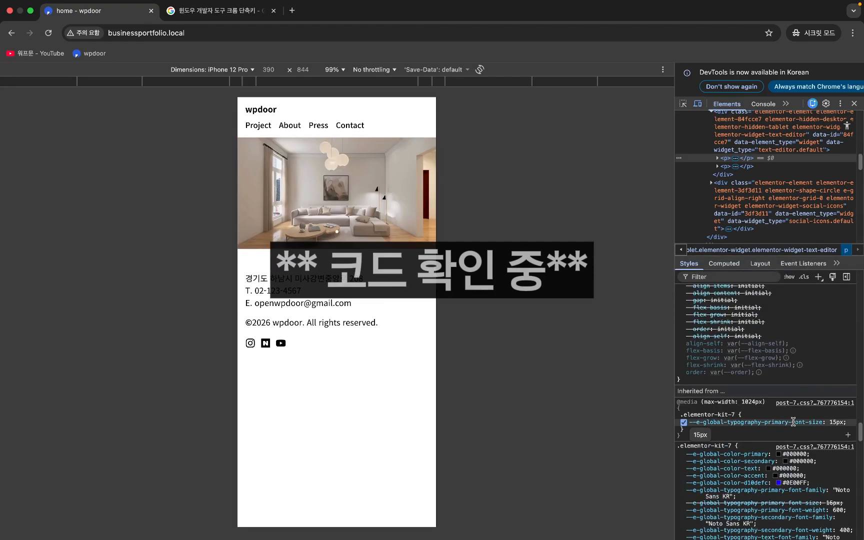
scroll(743, 395, "down", 1)
scroll(766, 400, "down", 5)
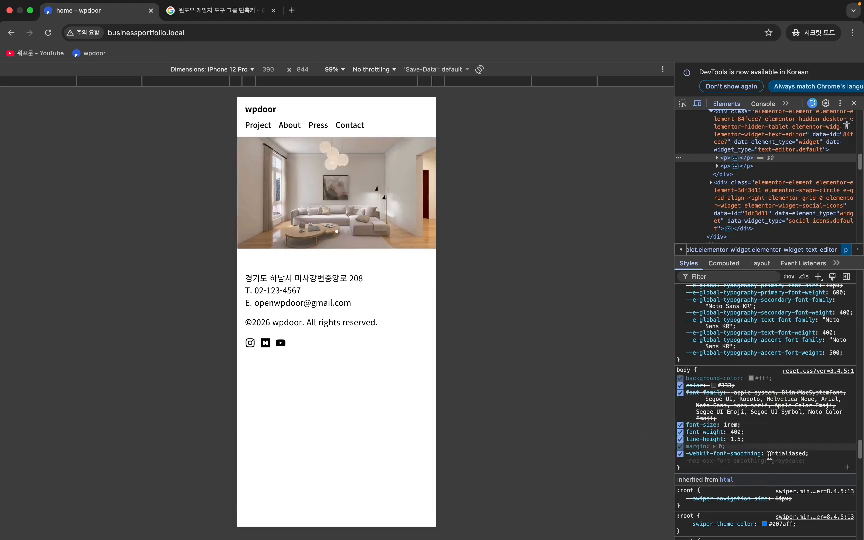
scroll(811, 454, "down", 3)
scroll(811, 453, "down", 10)
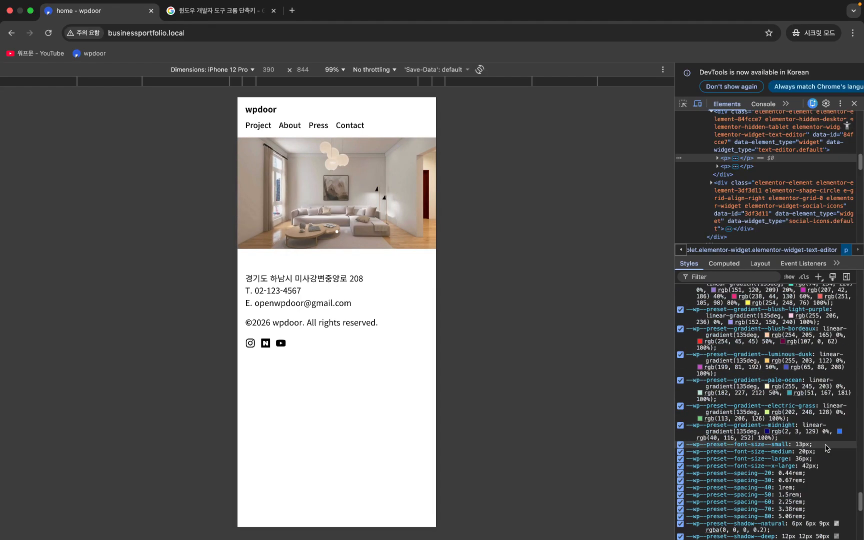
scroll(825, 446, "down", 15)
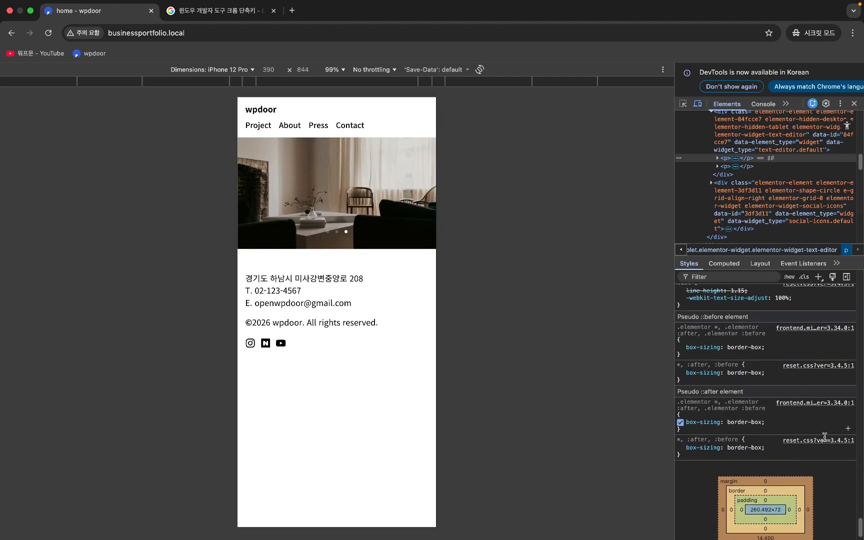
scroll(825, 437, "up", 20)
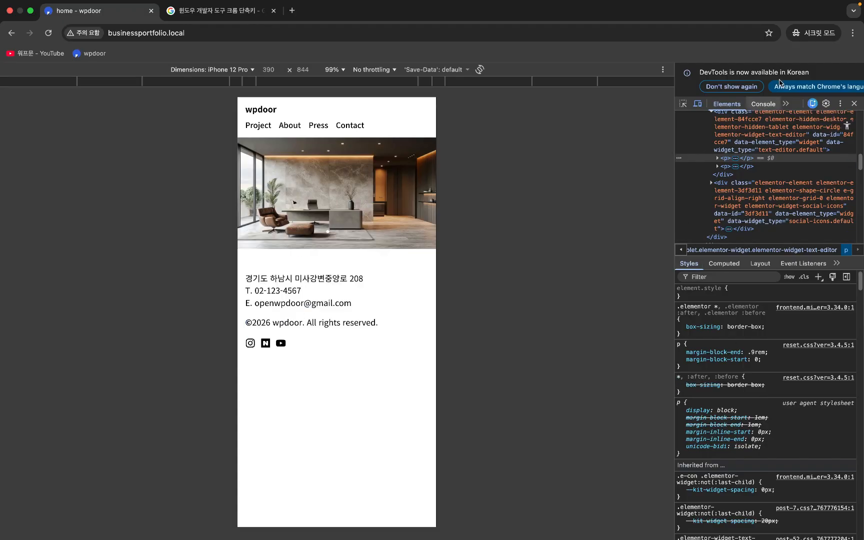
- Switch to the logged-in browser window, check the desktop footer, and open the global fonts (전역 글꼴) in Elementor's site settings
key("ctrl+Left")
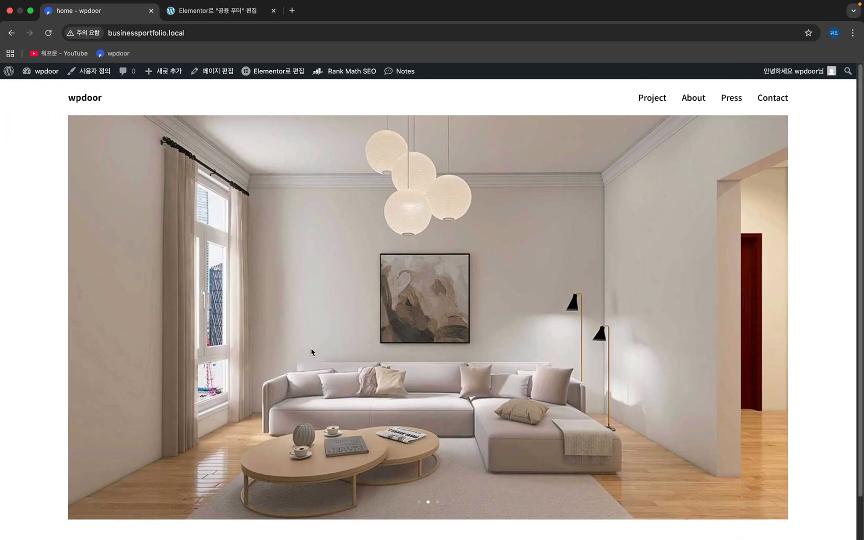
scroll(308, 340, "down", 2)
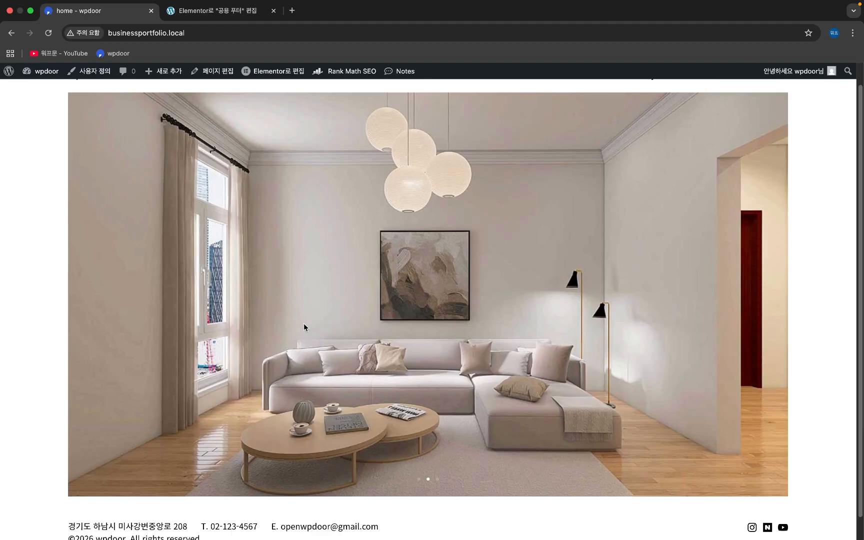
scroll(225, 231, "up", 2)
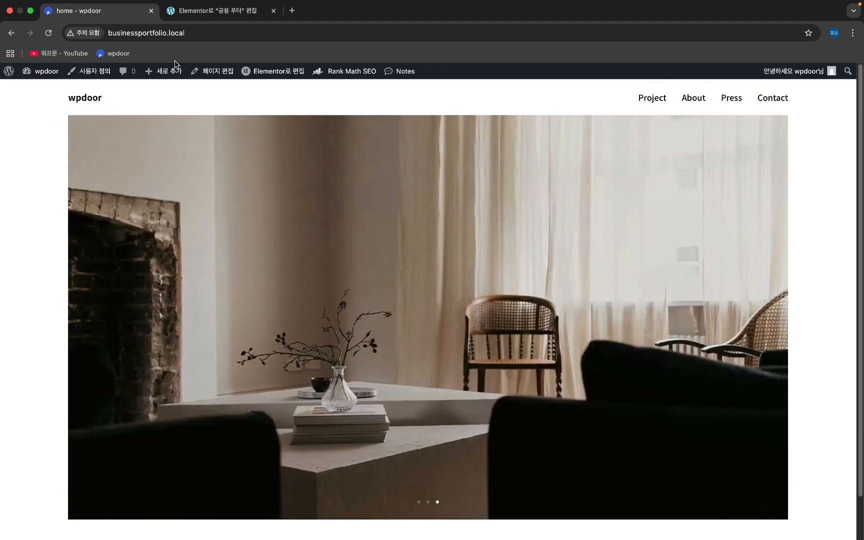
mouse_move(301, 75)
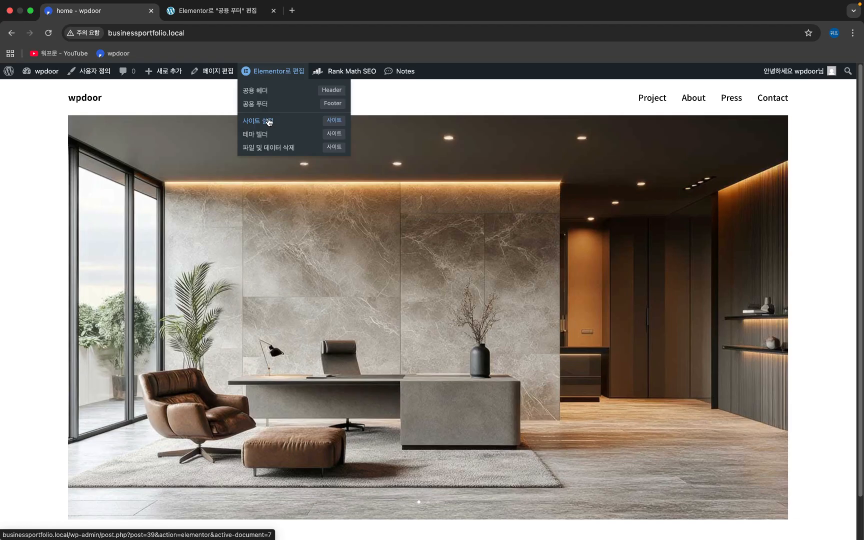
left_click(269, 121)
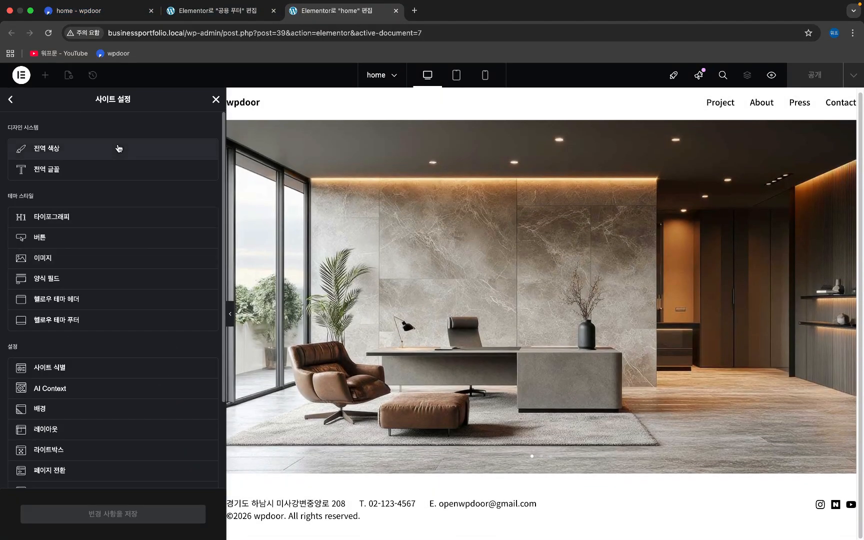
left_click(92, 170)
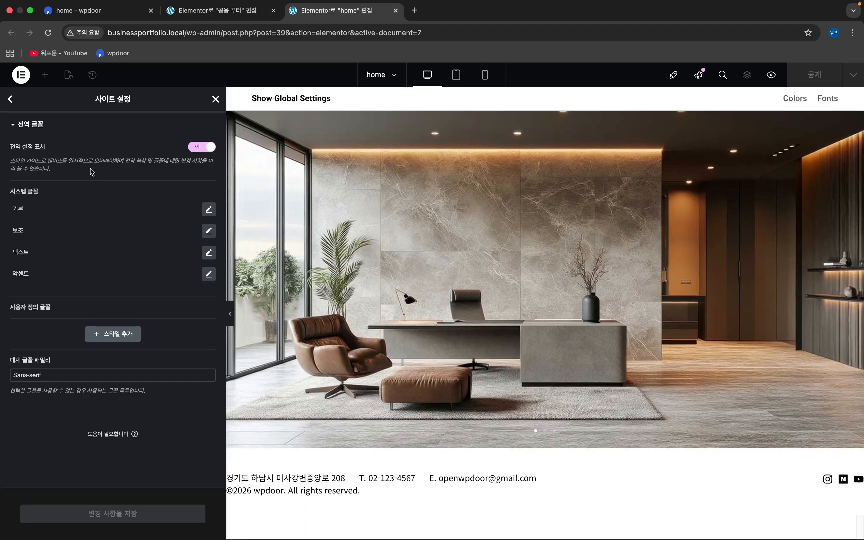
- Review the desktop typography settings of the four system fonts: 기본, 보조, 텍스트 and 악센트
left_click(208, 210)
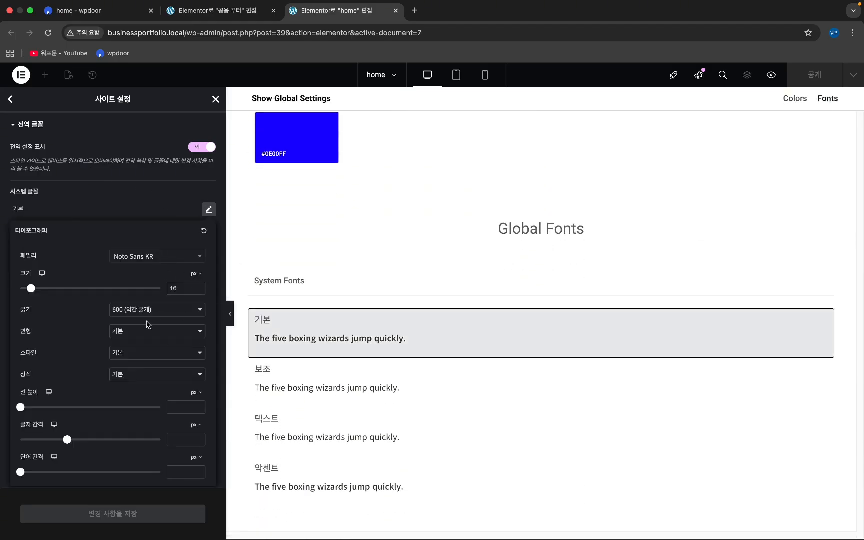
left_click(170, 211)
left_click(209, 231)
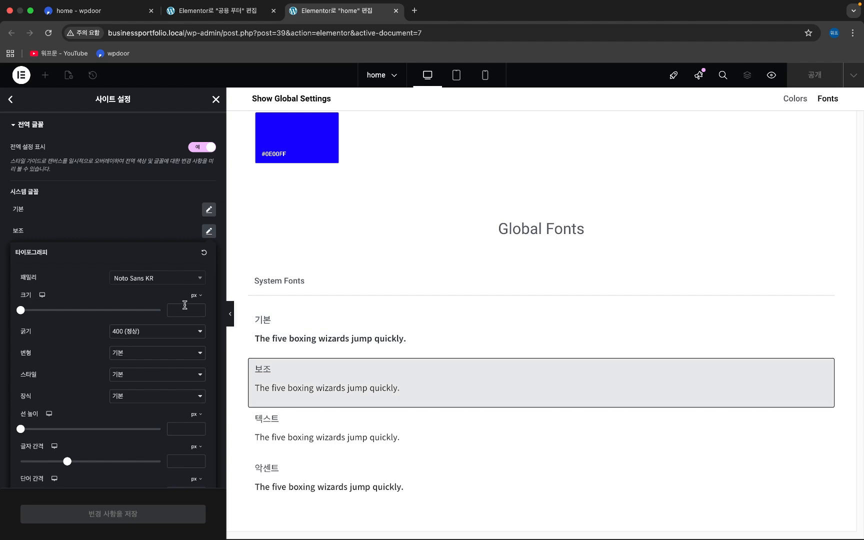
type("18")
left_click(172, 237)
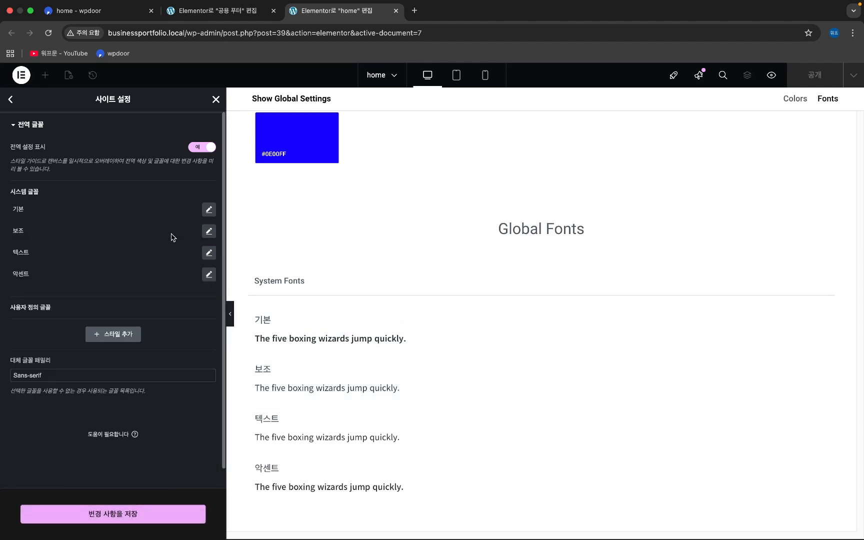
left_click(206, 253)
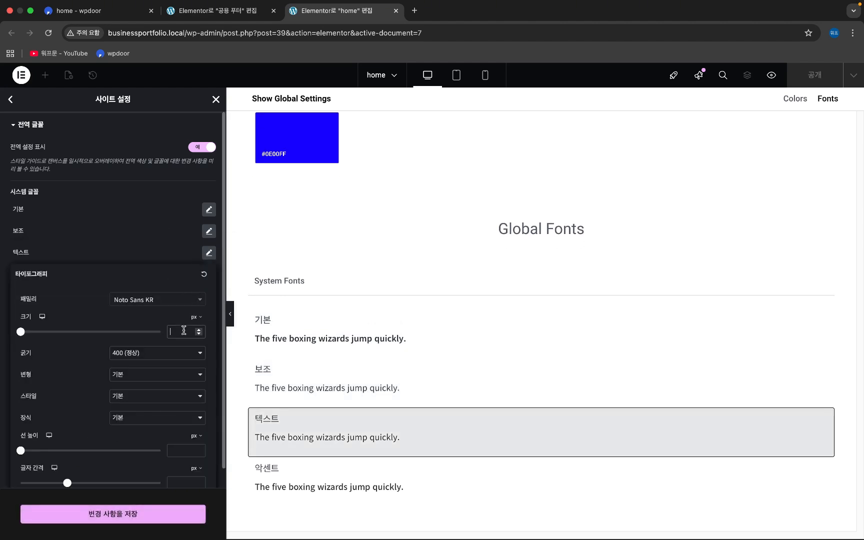
left_click(146, 243)
left_click(209, 274)
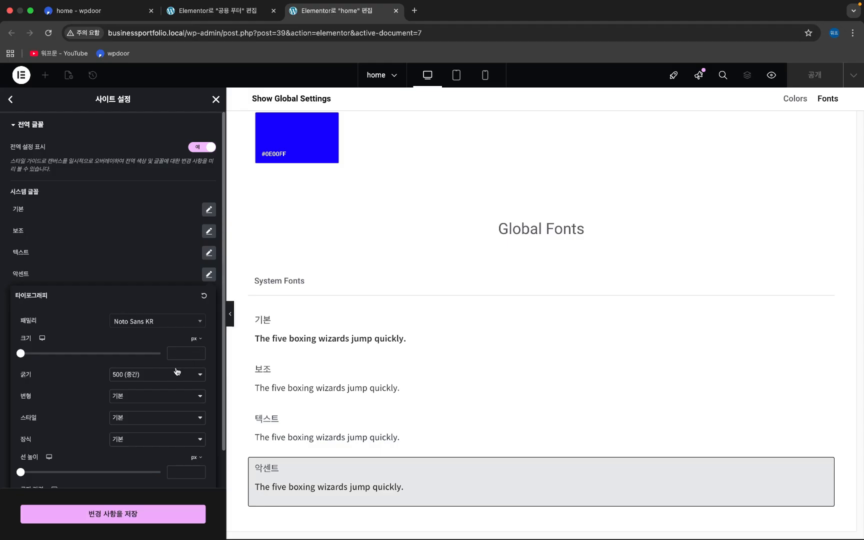
- Set the tablet font size of the 보조 and 텍스트 system fonts to 15 px each
left_click(456, 75)
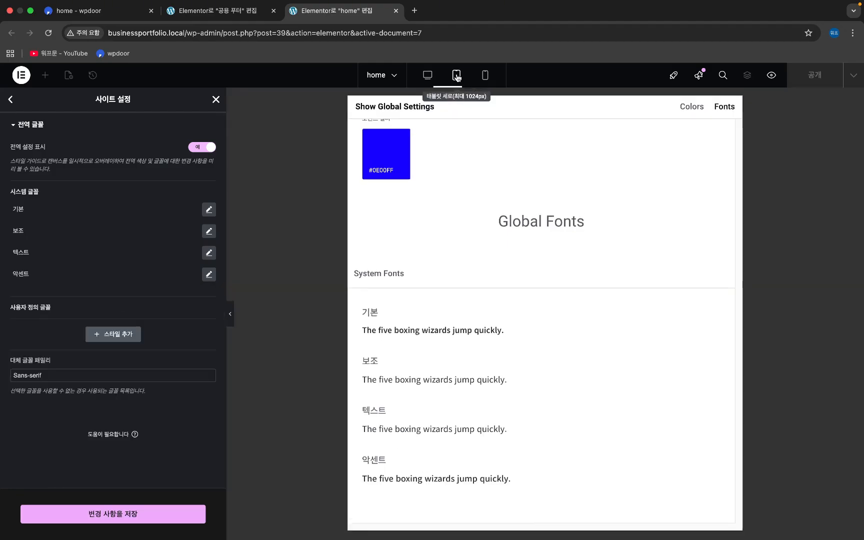
left_click(209, 231)
left_click(182, 310)
type("15")
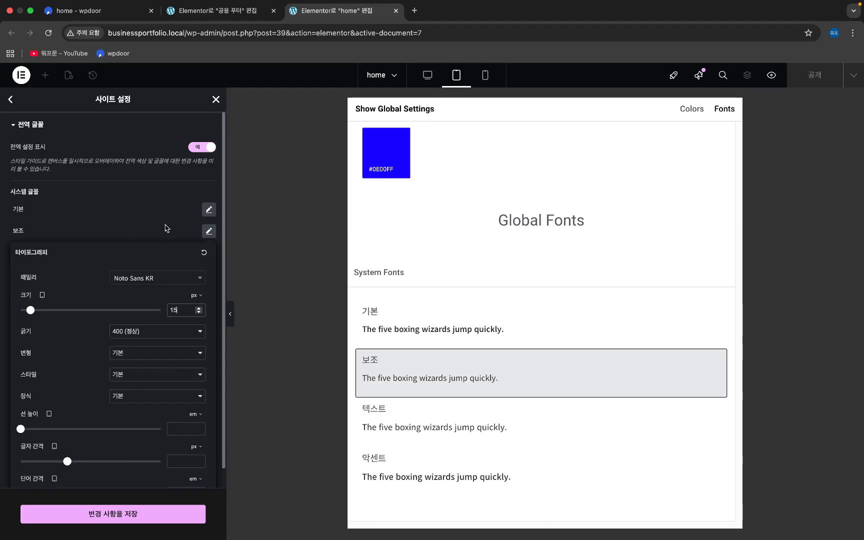
left_click(166, 240)
left_click(209, 253)
left_click(171, 331)
type("15")
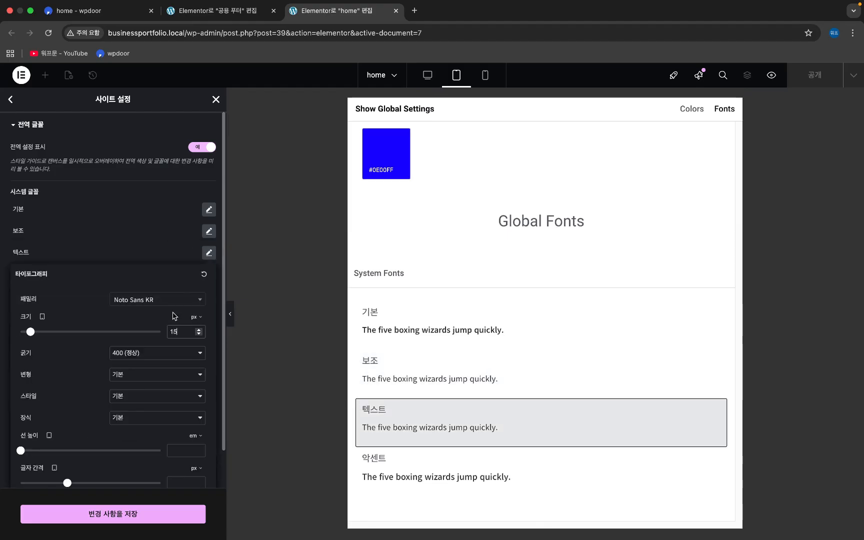
left_click(176, 253)
- Set the tablet font size of the 악센트 system font to 15 px and save the site settings
left_click(209, 275)
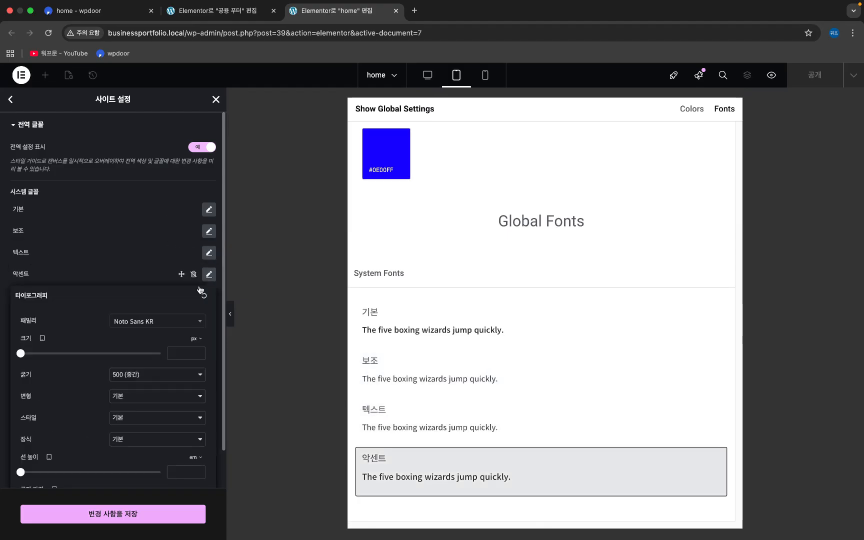
left_click(173, 352)
type("15")
left_click(134, 514)
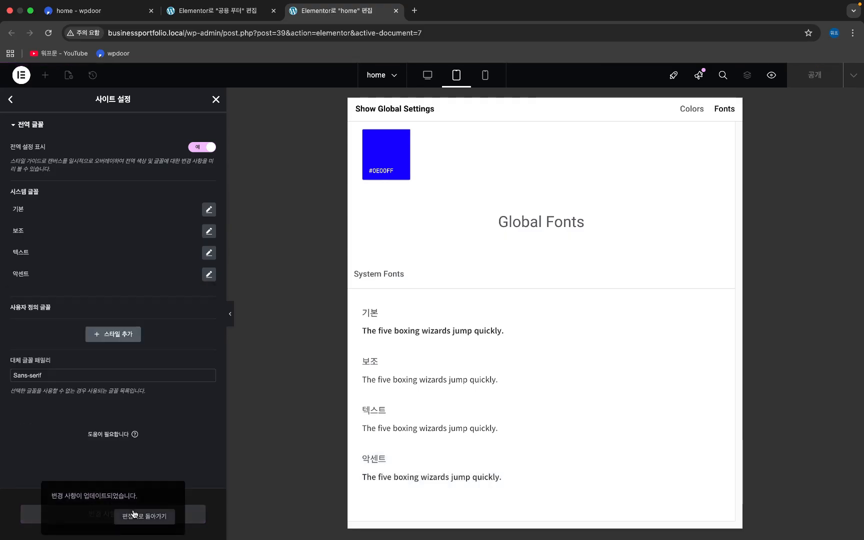
- Close the site settings page, return to the incognito browser window, and check the footer contact text's computed font size
key("super+w")
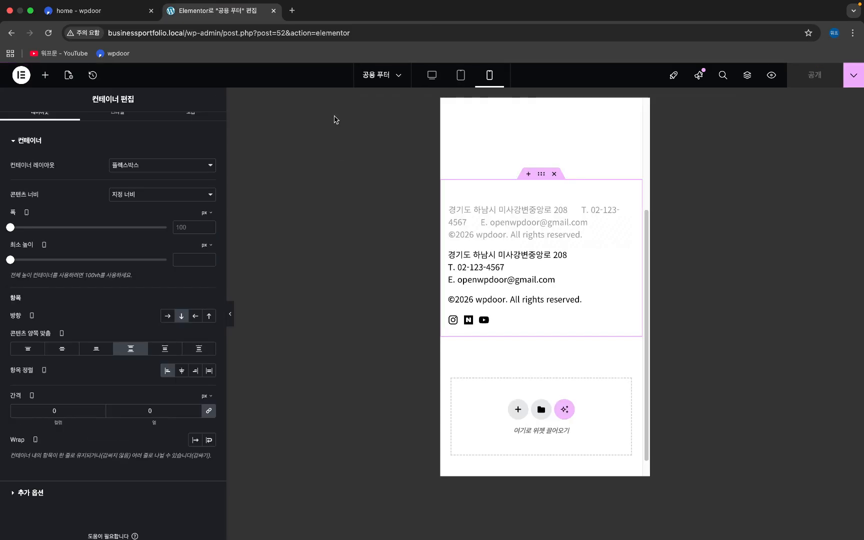
key("ctrl+Right")
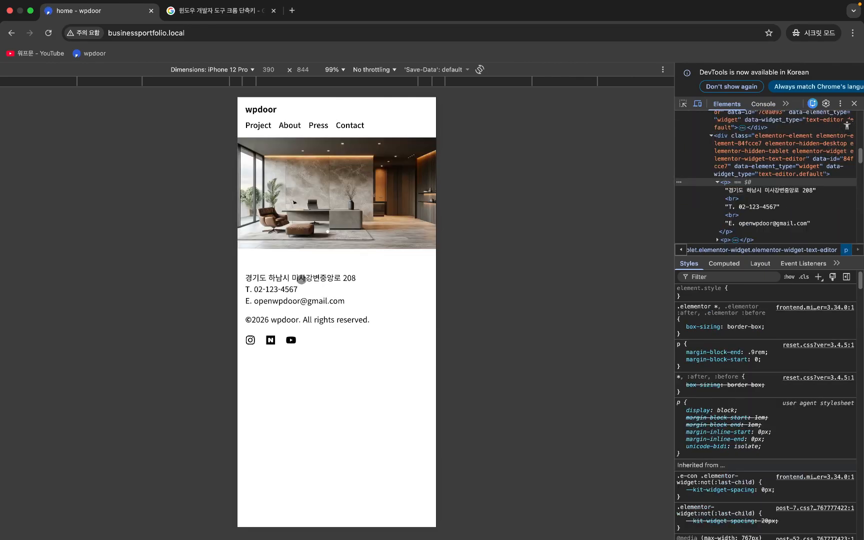
right_click(302, 279)
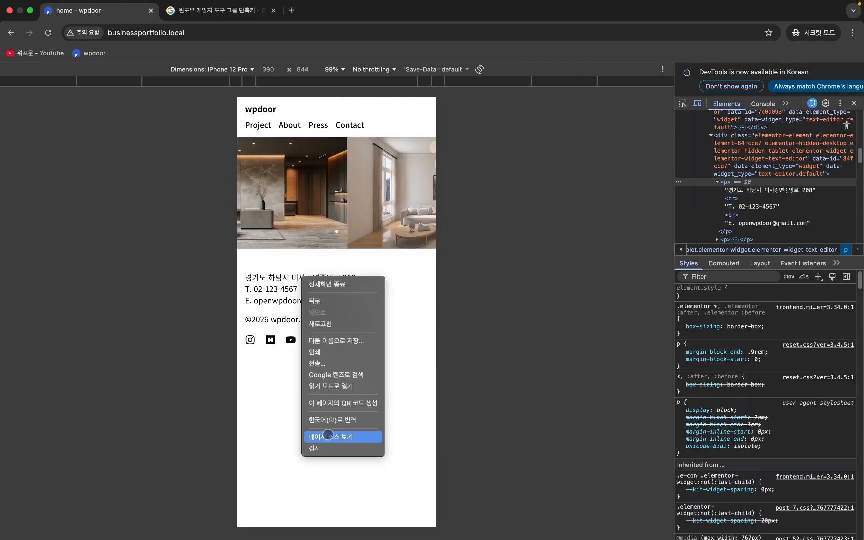
left_click(327, 449)
left_click(723, 263)
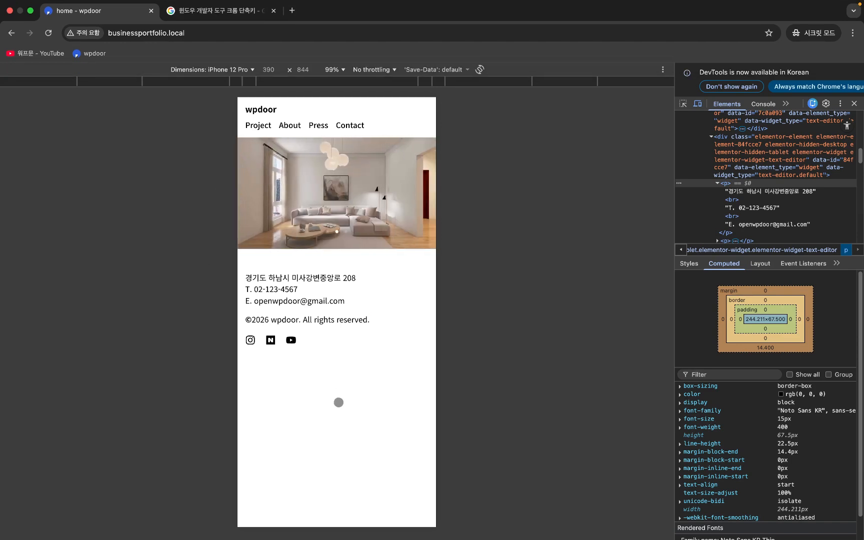
- Leave the shared footer template for the WordPress page list and open the home page for editing with Elementor
key("ctrl+Left")
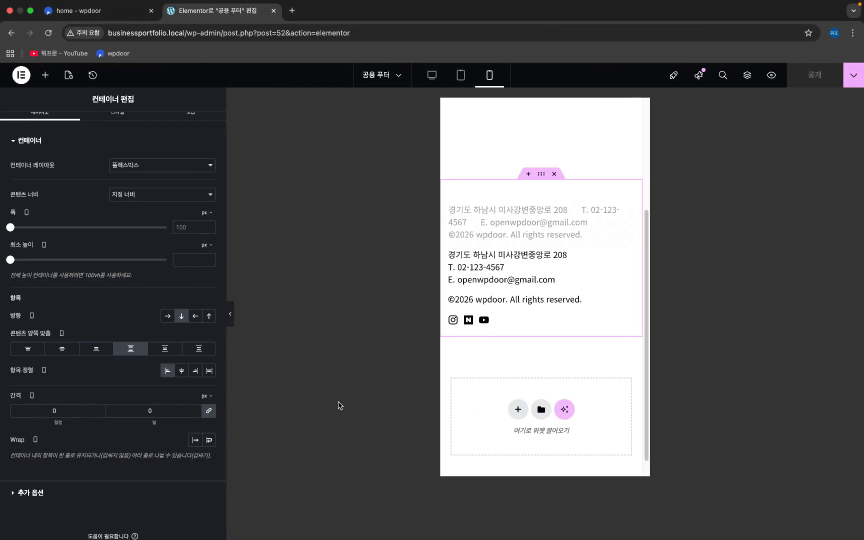
left_click(484, 321)
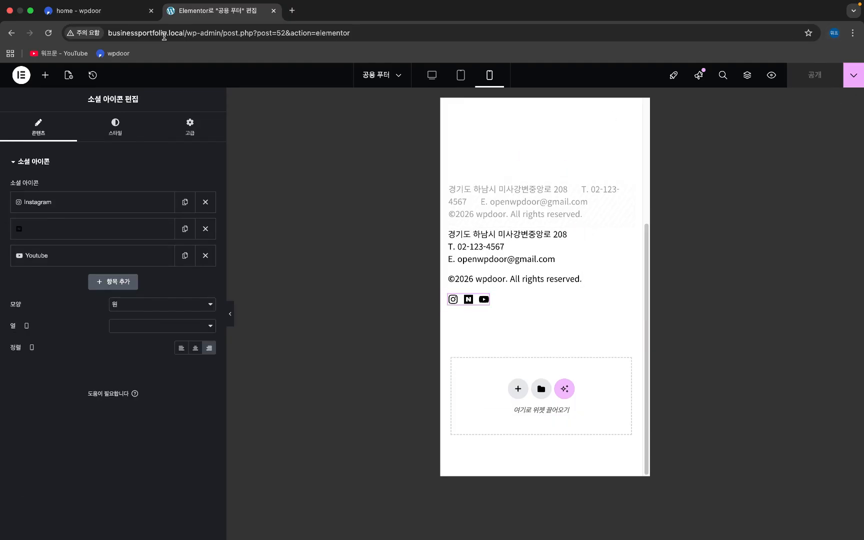
left_click(21, 76)
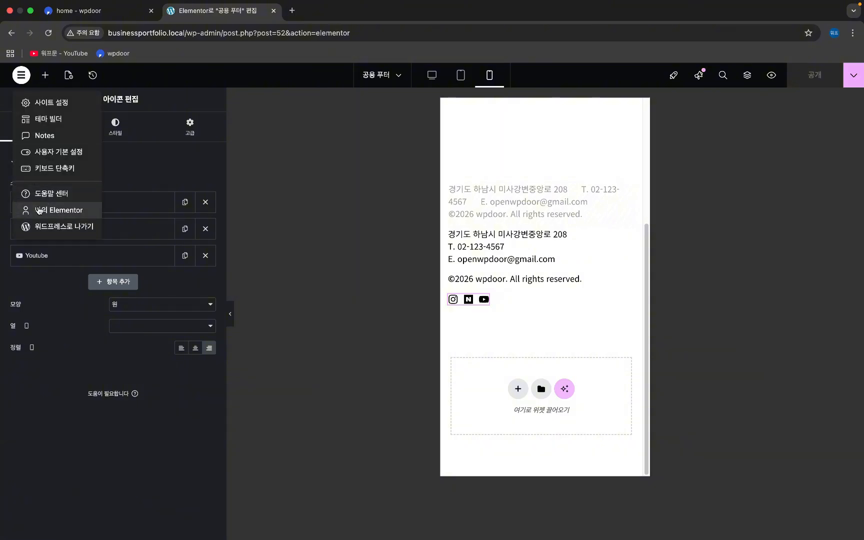
left_click(50, 228)
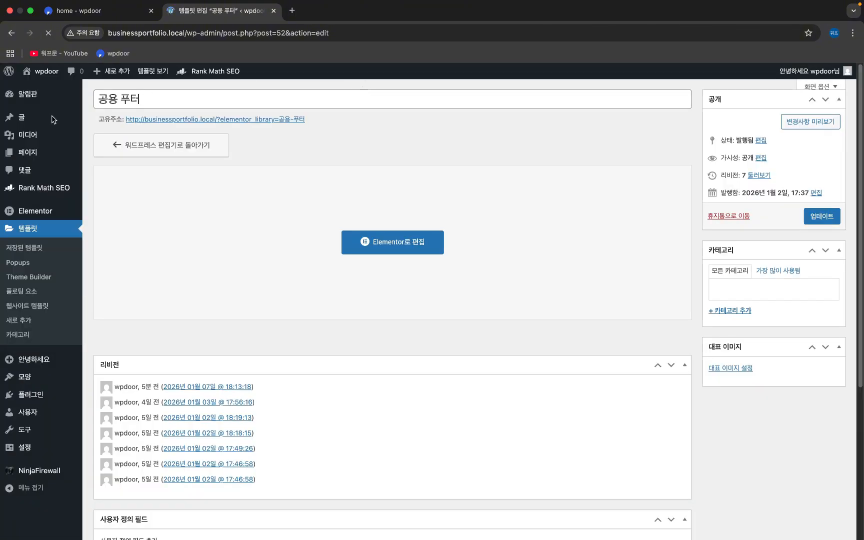
left_click(35, 155)
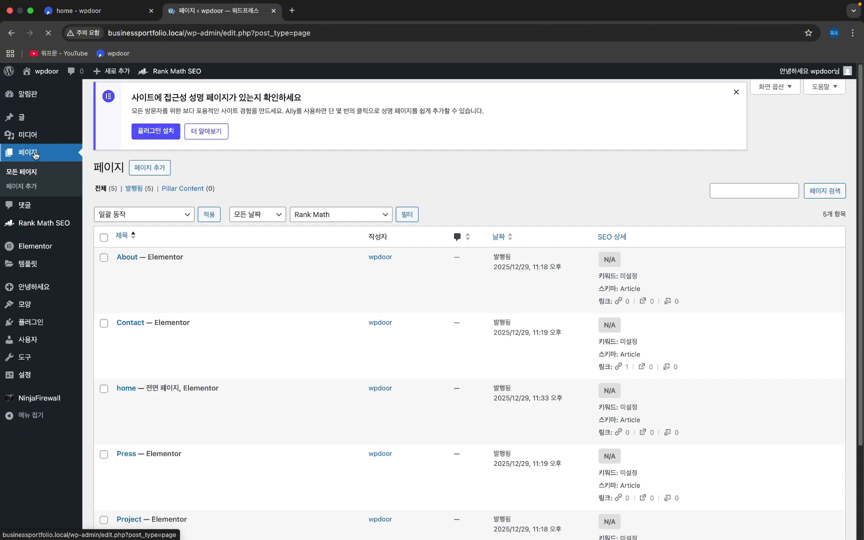
scroll(221, 251, "down", 3)
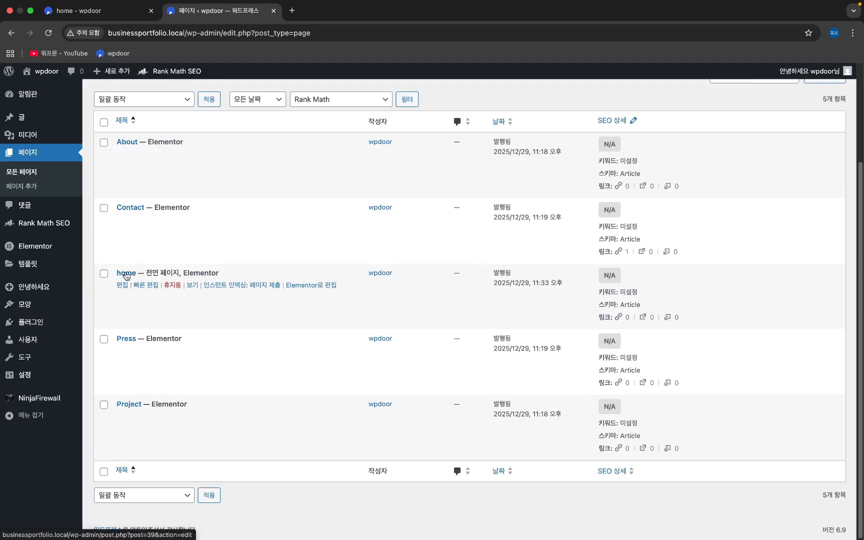
left_click(319, 288)
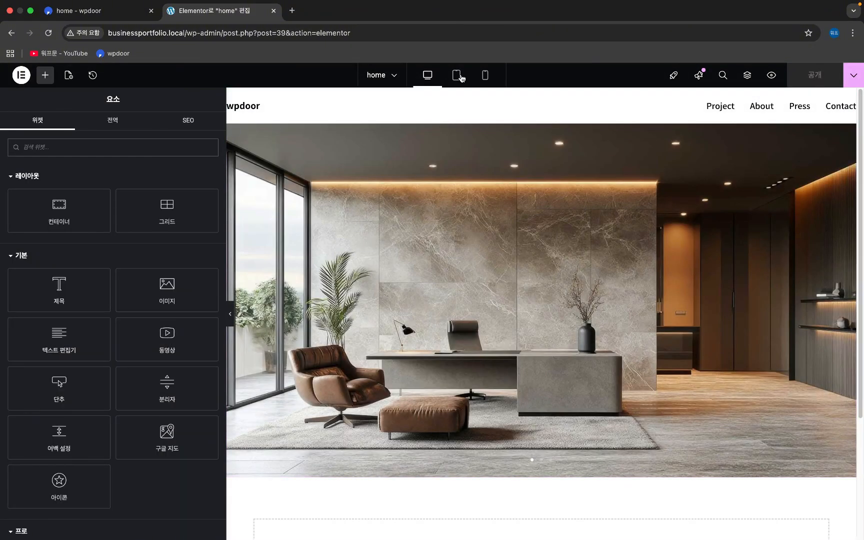
- For tablet view, set the carousel container's padding to 0 px top and bottom and 15 px left and right
left_click(458, 75)
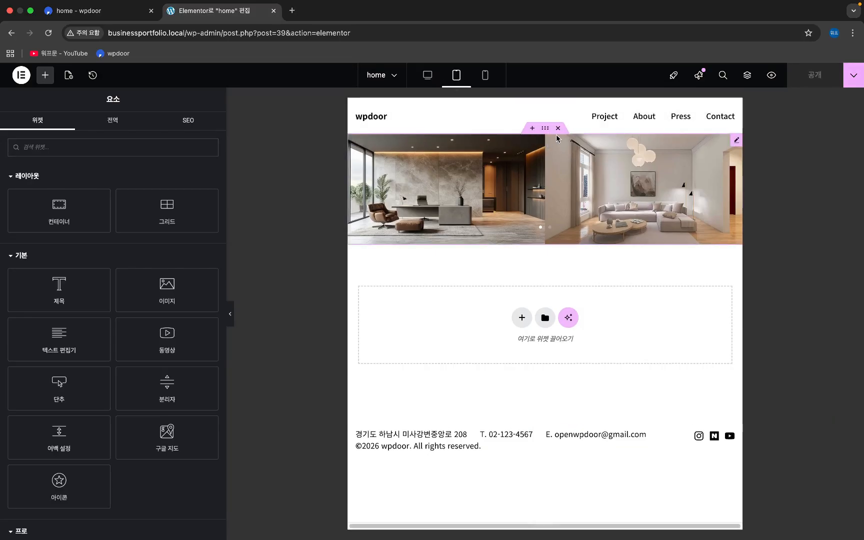
left_click(545, 129)
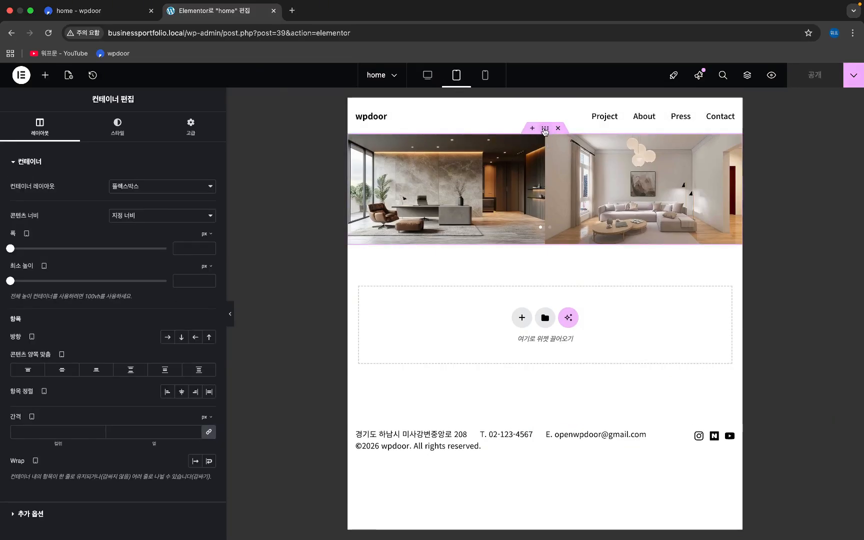
left_click(190, 127)
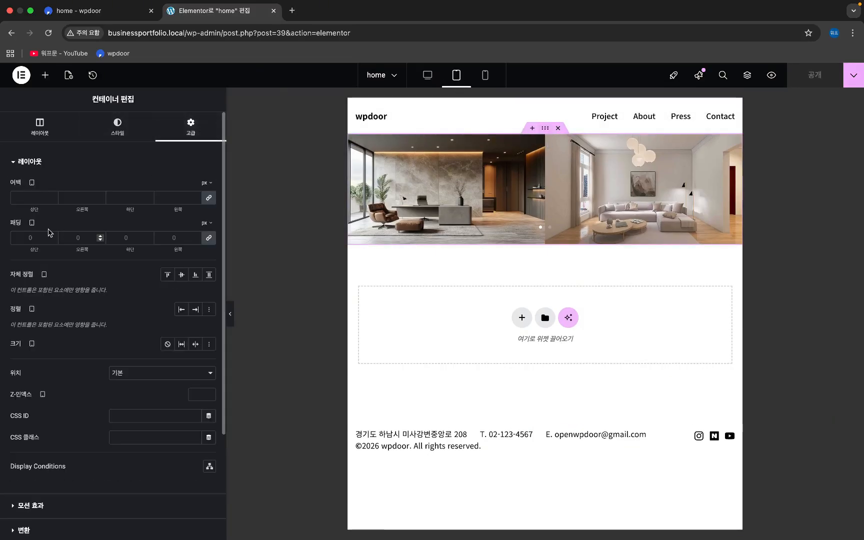
type("15")
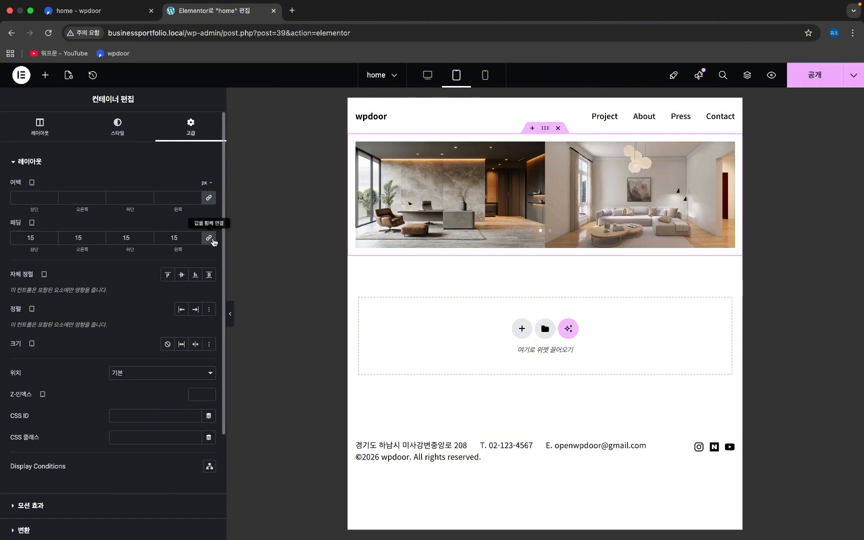
left_click(31, 239)
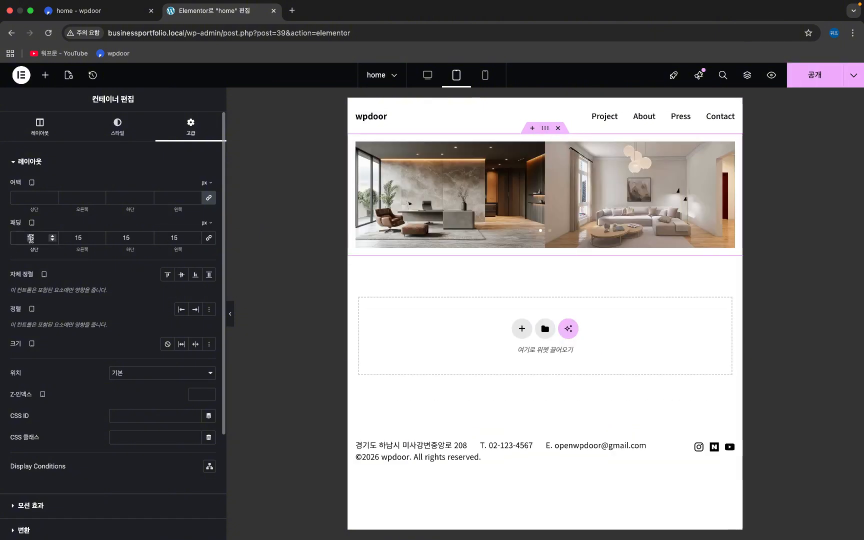
type("0")
double_click(126, 238)
type("0")
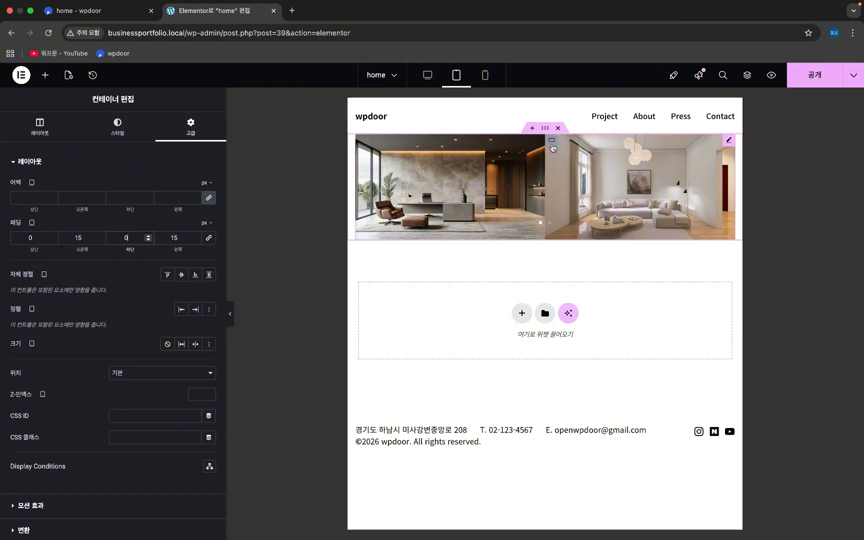
- Set the Carousel's Slides on display to 1 for tablet and compare it with the desktop layout
left_click(531, 167)
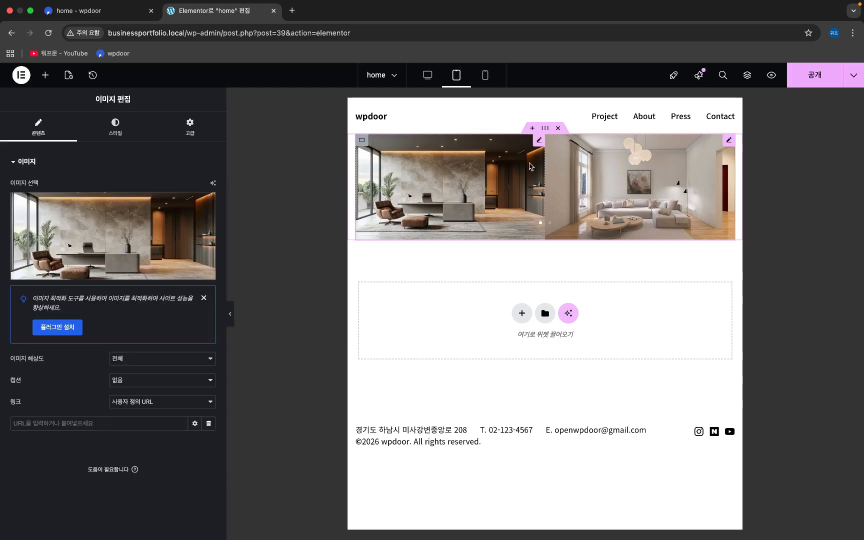
left_click(587, 170)
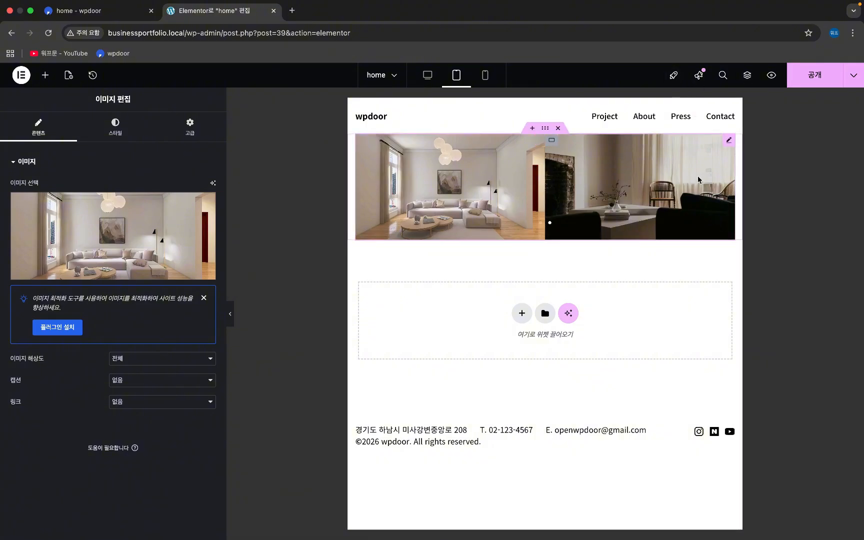
left_click(748, 75)
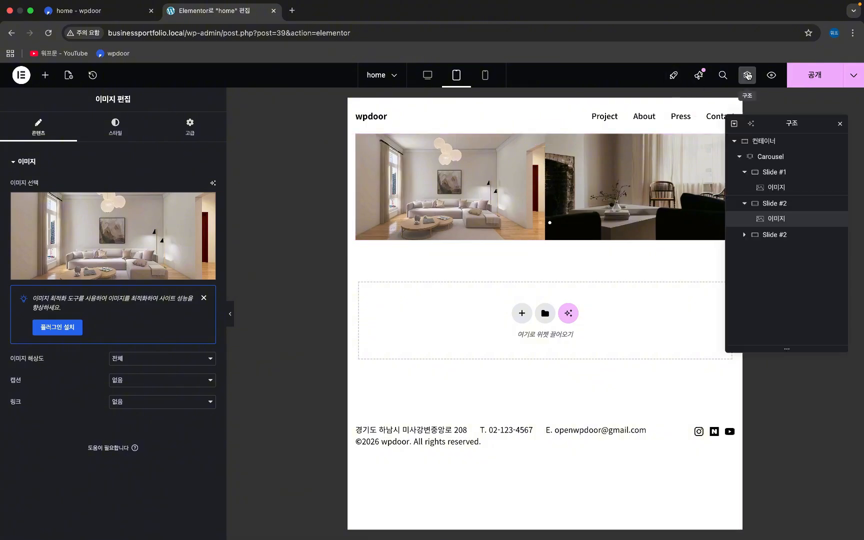
left_click(769, 157)
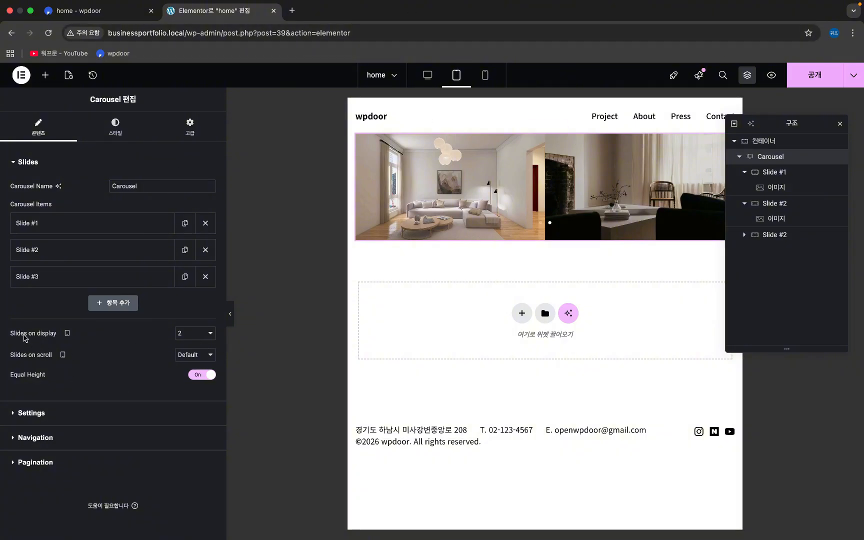
left_click(199, 338)
left_click(199, 321)
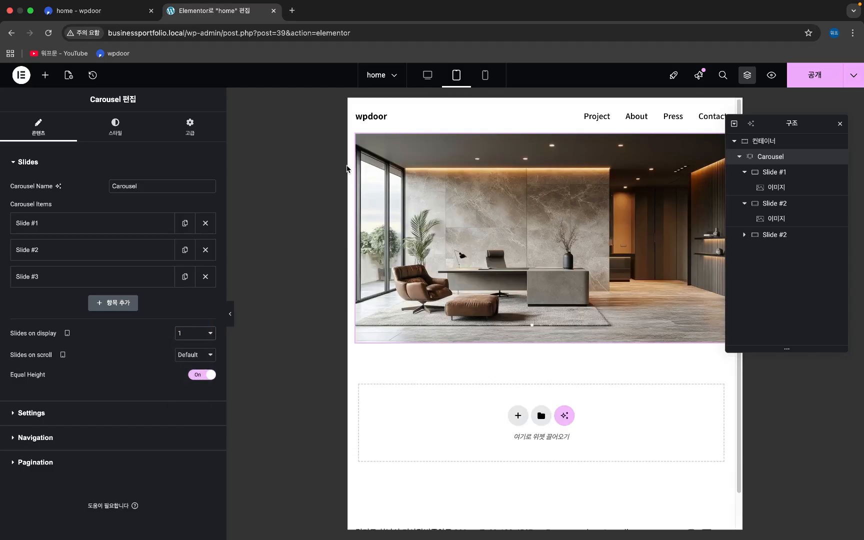
left_click(428, 78)
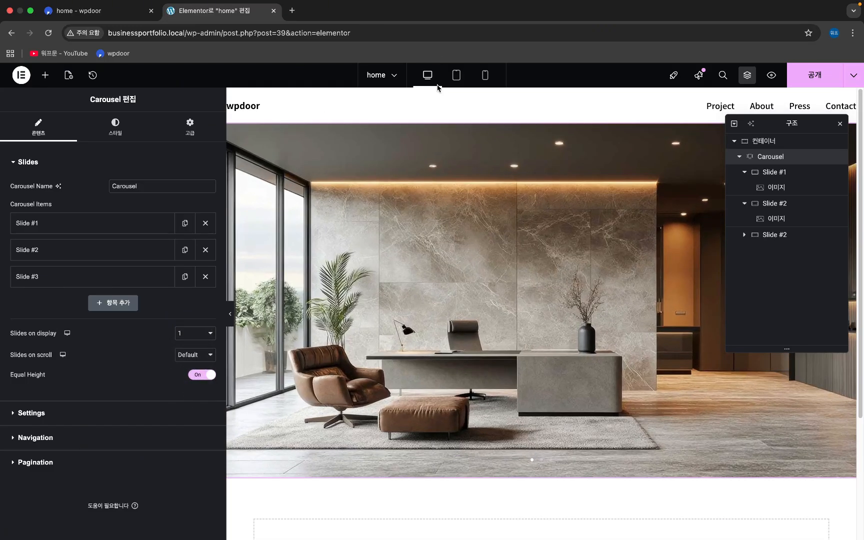
left_click(452, 80)
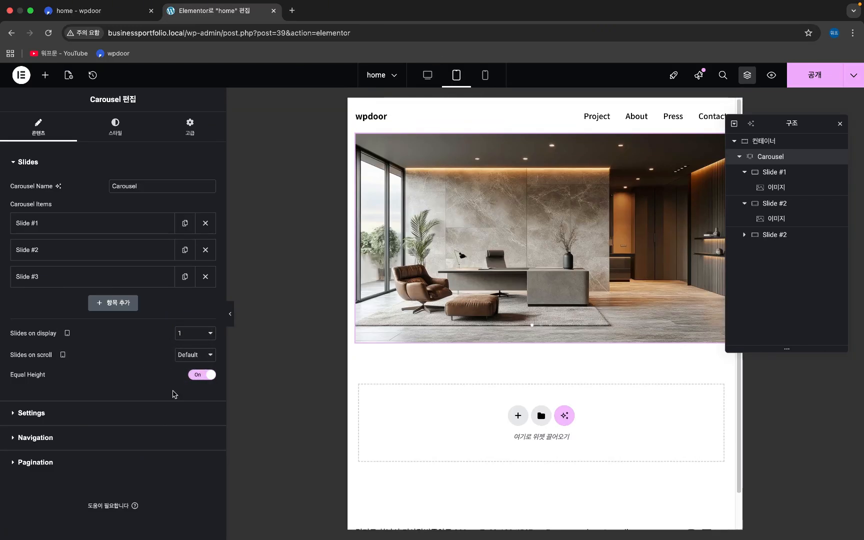
- Compare the mobile layout with the live site preview, and duplicate the whole container that holds the carousel
left_click(485, 75)
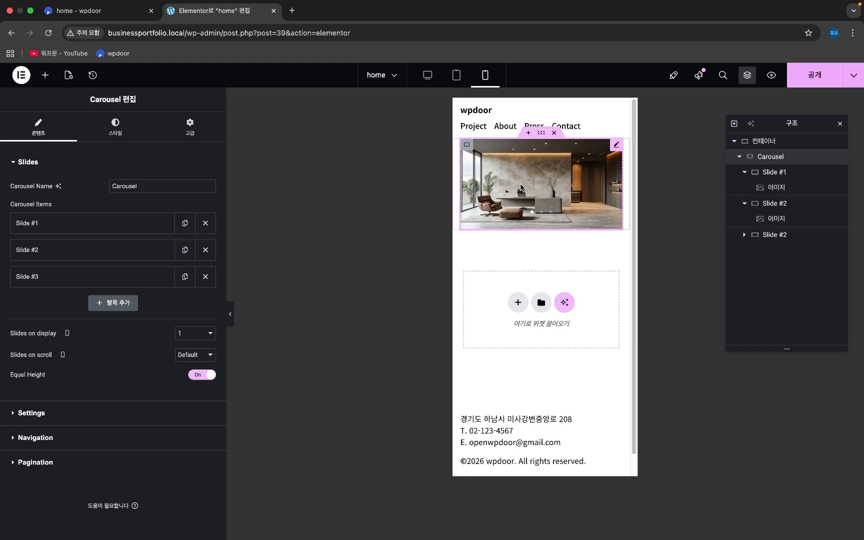
key("ctrl+Right")
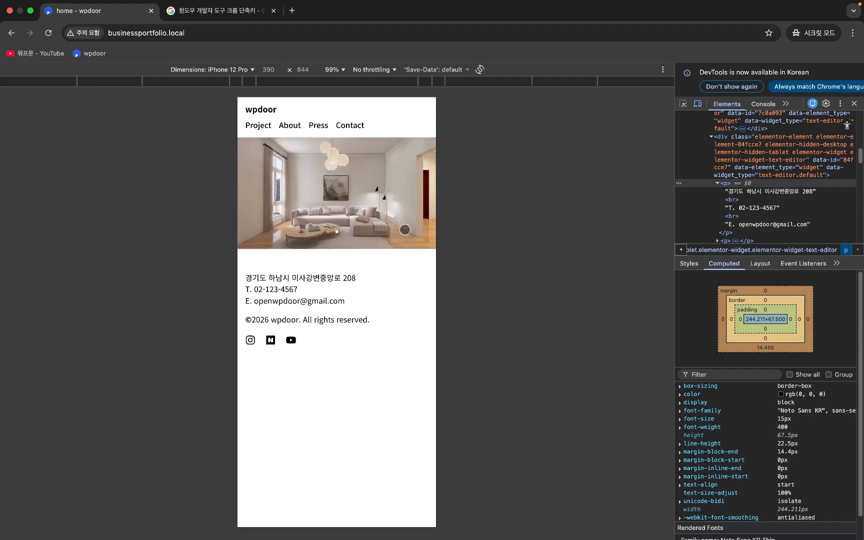
key("ctrl+Left")
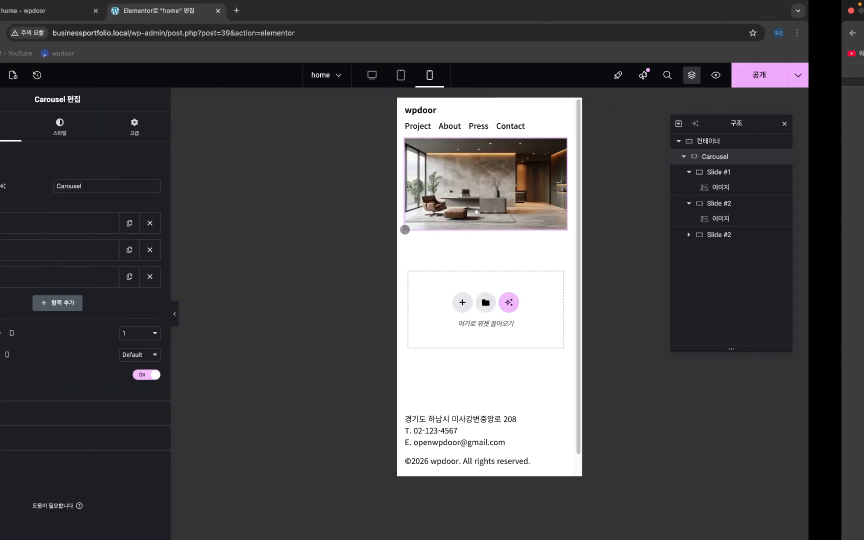
left_click(543, 134)
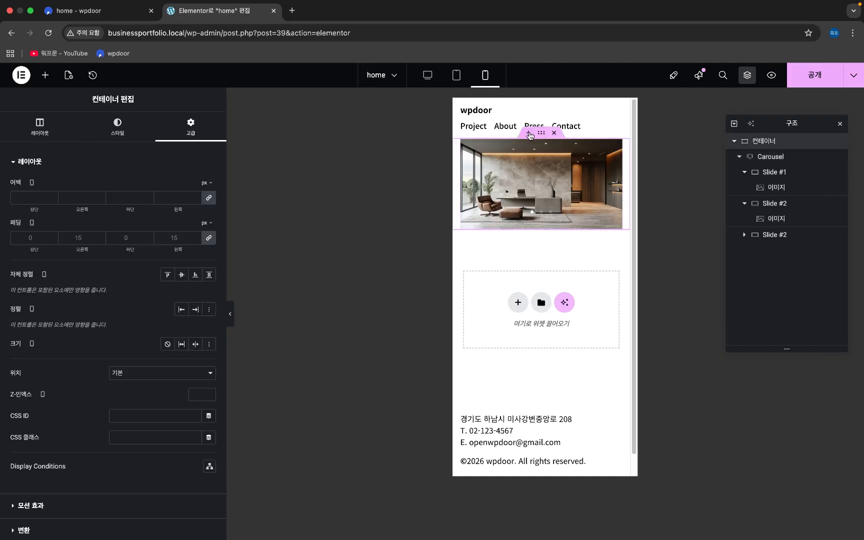
right_click(545, 133)
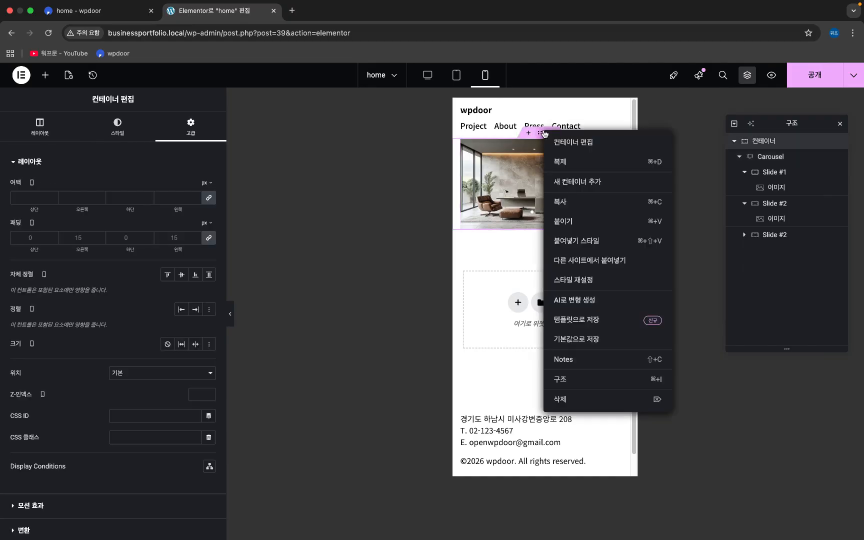
left_click(564, 162)
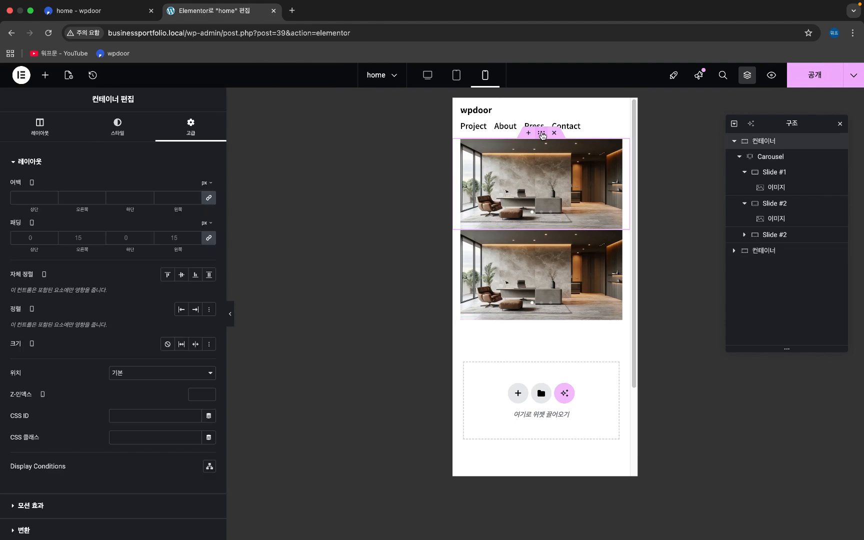
left_click(541, 223)
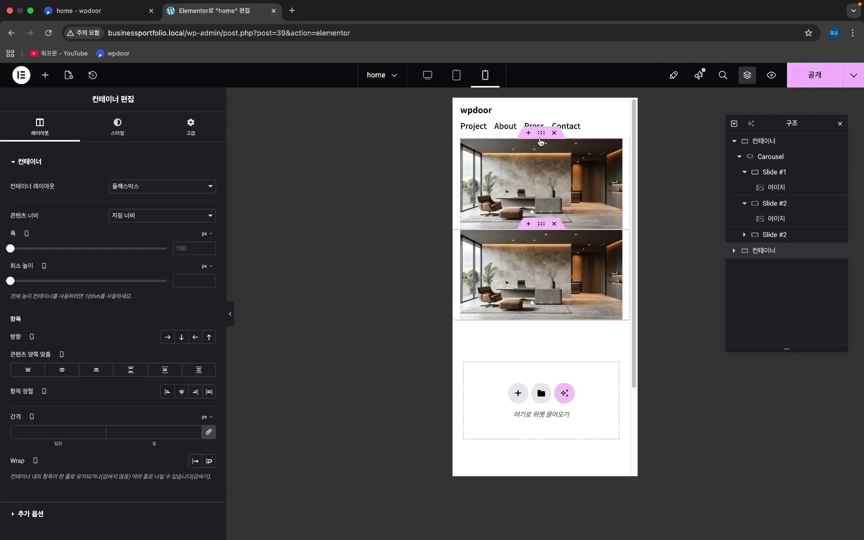
left_click(541, 133)
left_click(52, 138)
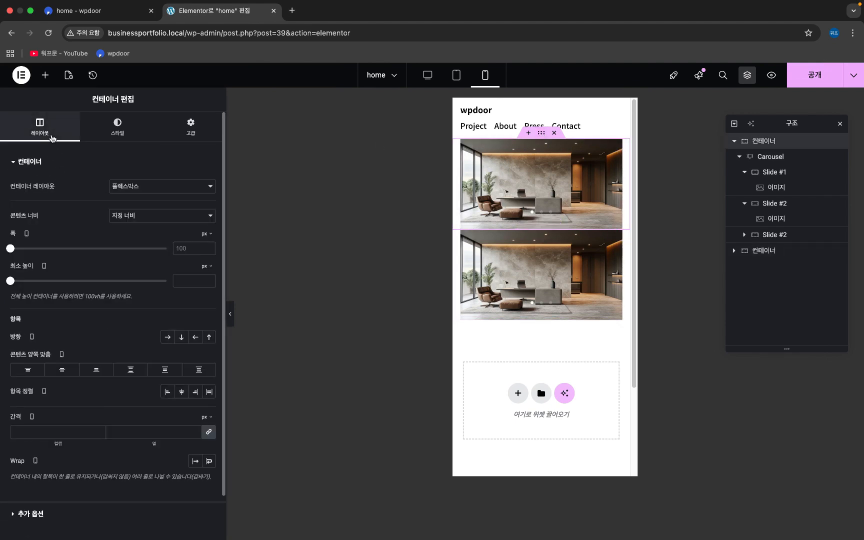
scroll(63, 450, "down", 1)
left_click(64, 467)
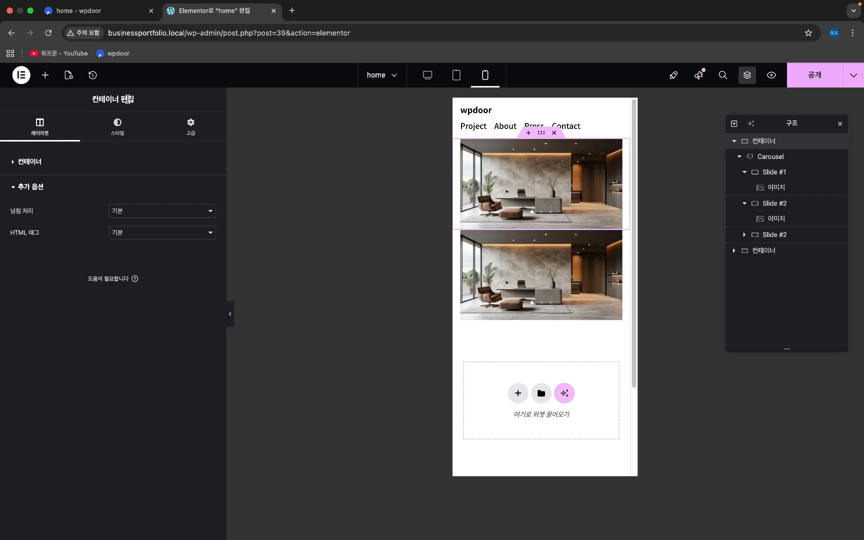
double_click(763, 141)
left_click(278, 287)
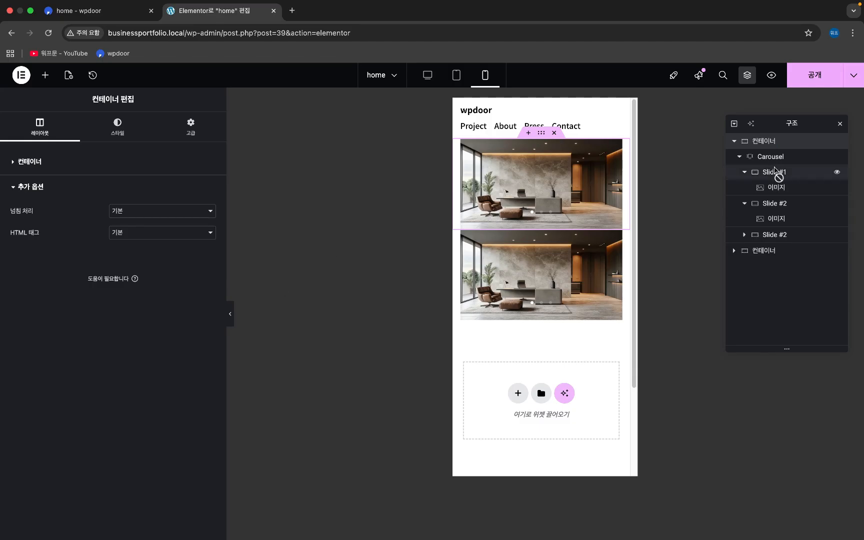
- Rename the original carousel container in the page structure to "PC 컨테이너"
left_click(735, 141)
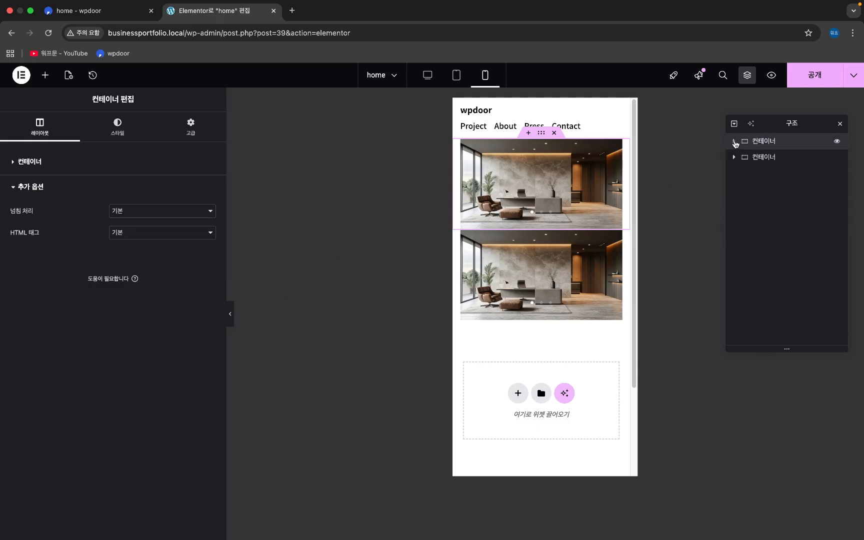
double_click(759, 142)
key("Left")
type("PC")
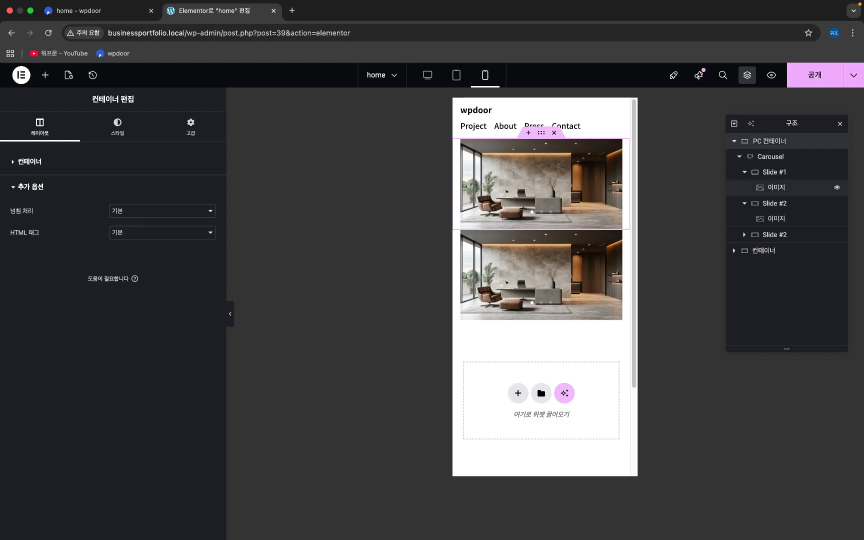
key("Return")
- Rename the duplicated carousel container to "Mo 컨테이너" and collapse the PC container's contents in the structure
left_click(769, 251)
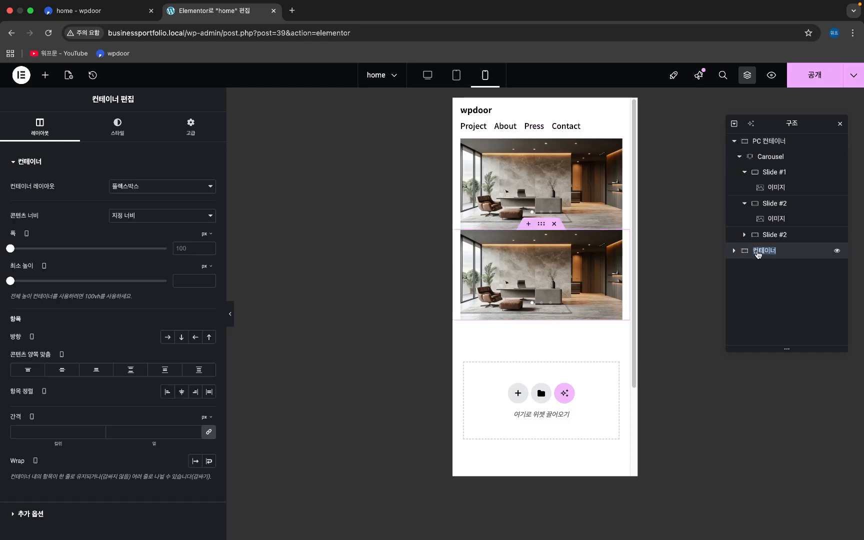
double_click(755, 251)
type("Mo")
key("Return")
left_click(734, 251)
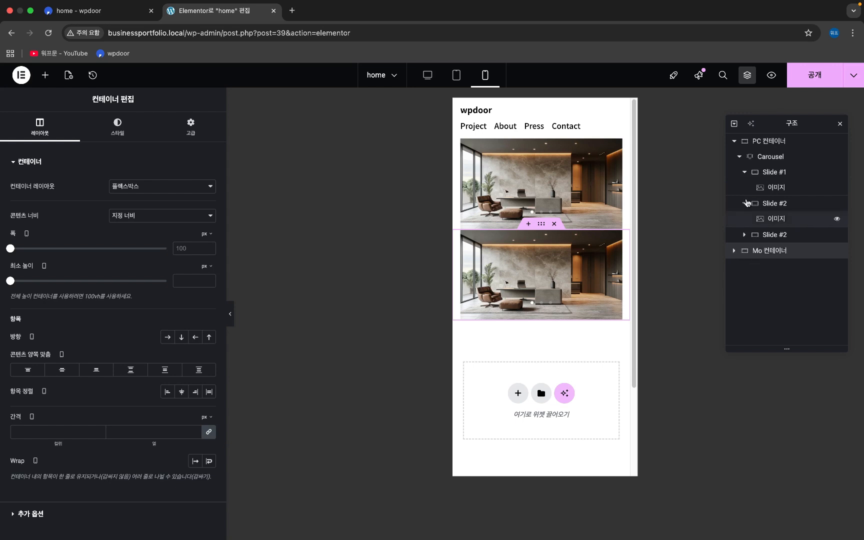
left_click(734, 142)
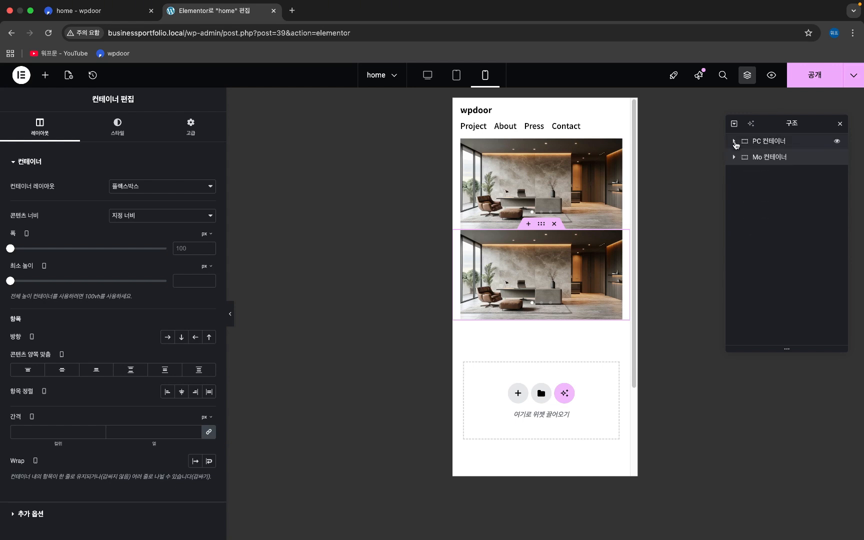
- Hide the "PC 컨테이너" container on mobile portrait through its responsive visibility settings
left_click(799, 146)
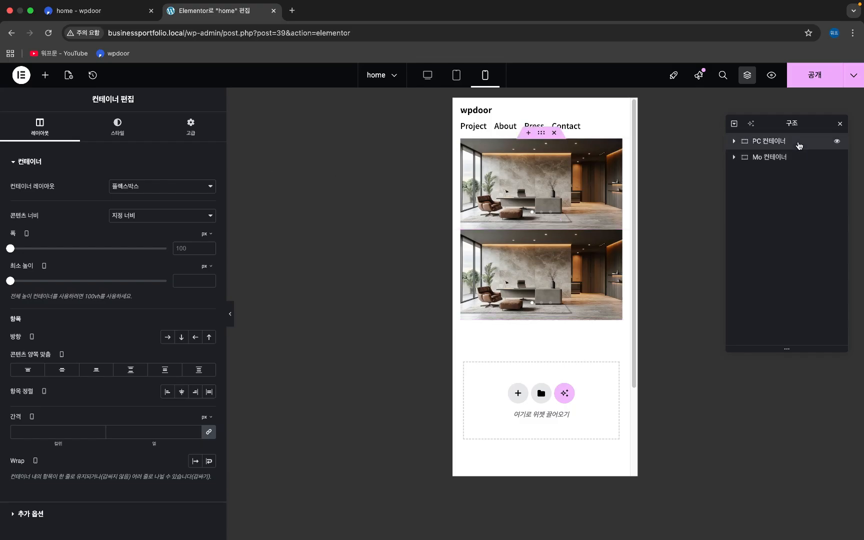
left_click(191, 129)
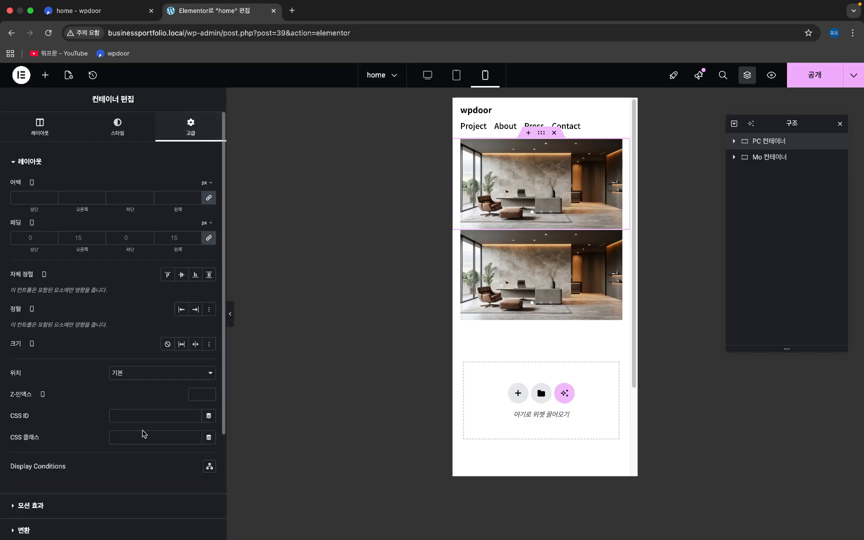
scroll(144, 434, "down", 5)
left_click(67, 424)
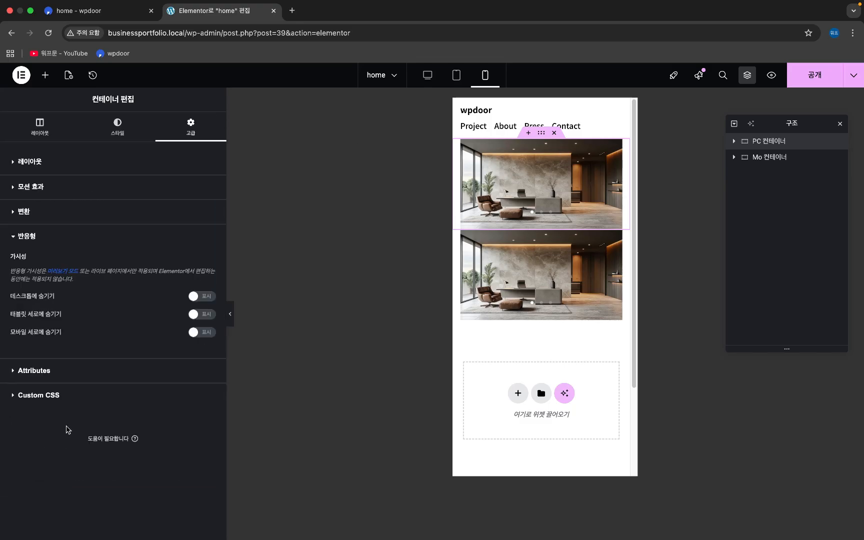
left_click(210, 333)
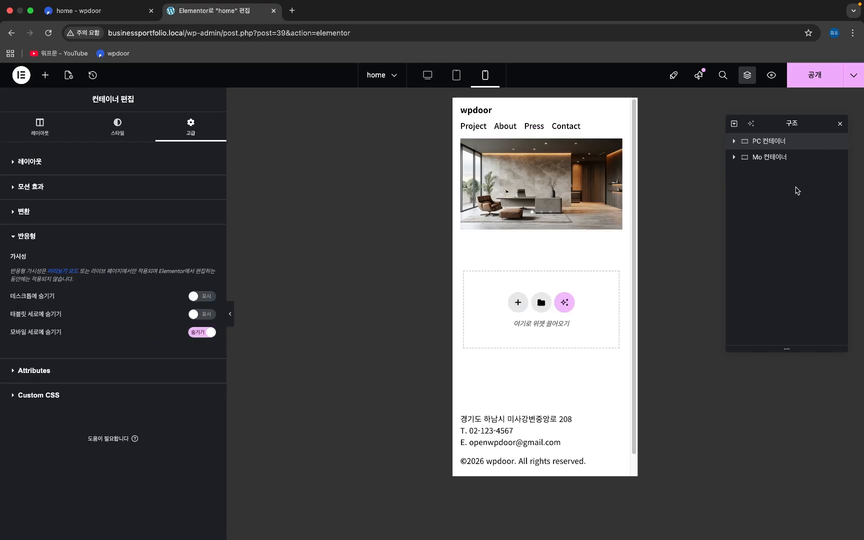
- Set the "Mo 컨테이너" container to be hidden on desktop and tablet portrait, leaving it shown on mobile
left_click(756, 159)
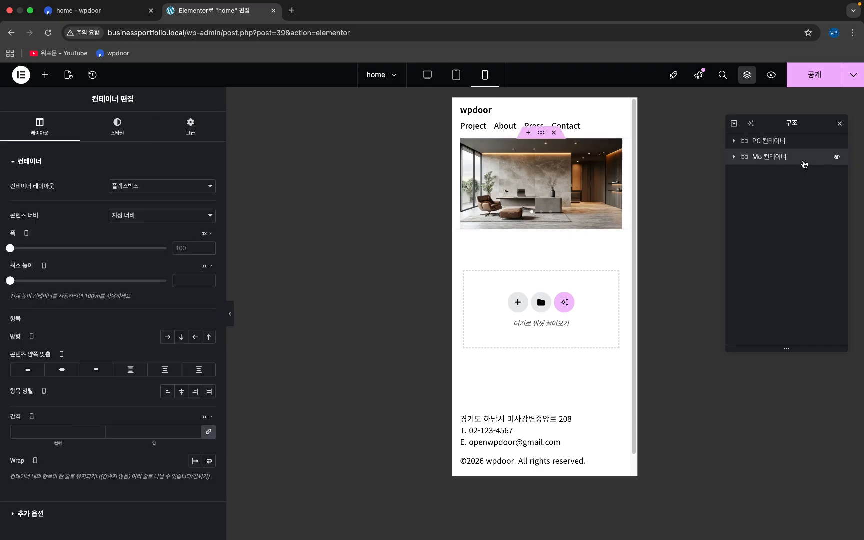
left_click(190, 127)
scroll(58, 450, "down", 5)
left_click(61, 426)
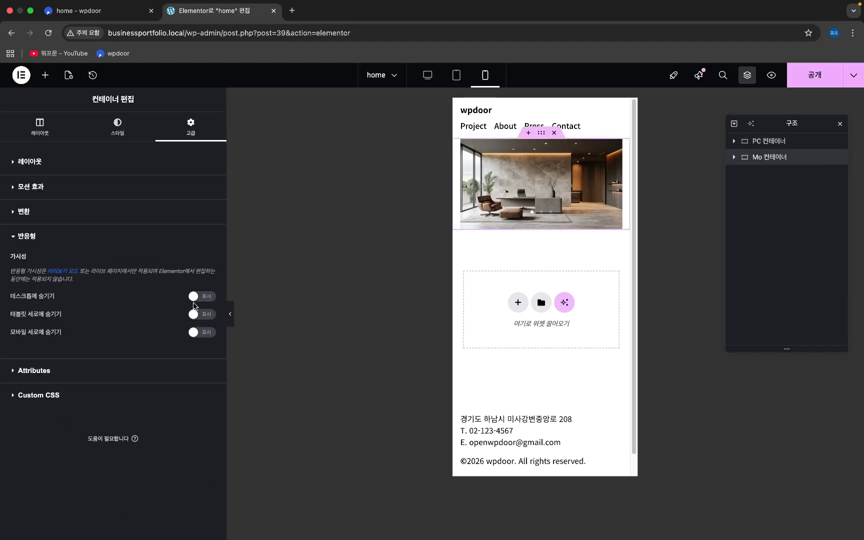
left_click(203, 297)
left_click(207, 315)
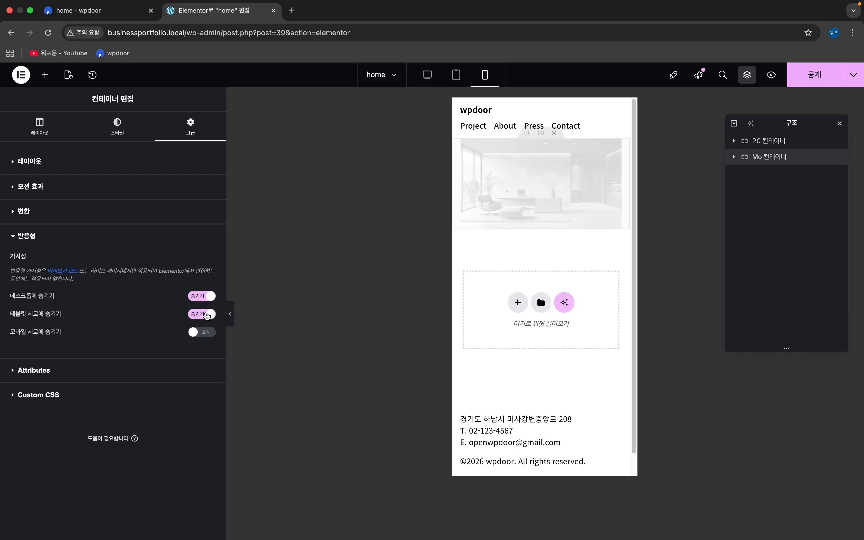
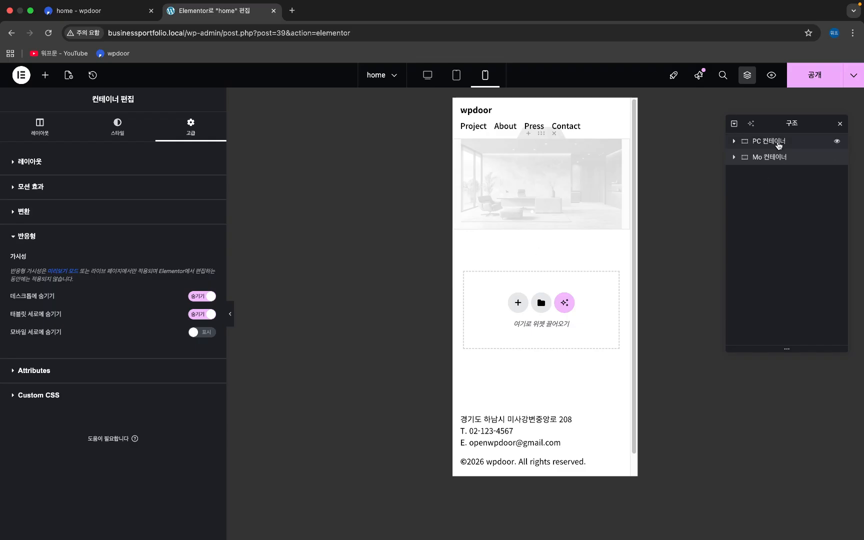
- Review the Mo container's responsive visibility settings and compare the page in tablet, desktop and mobile views
left_click(780, 157)
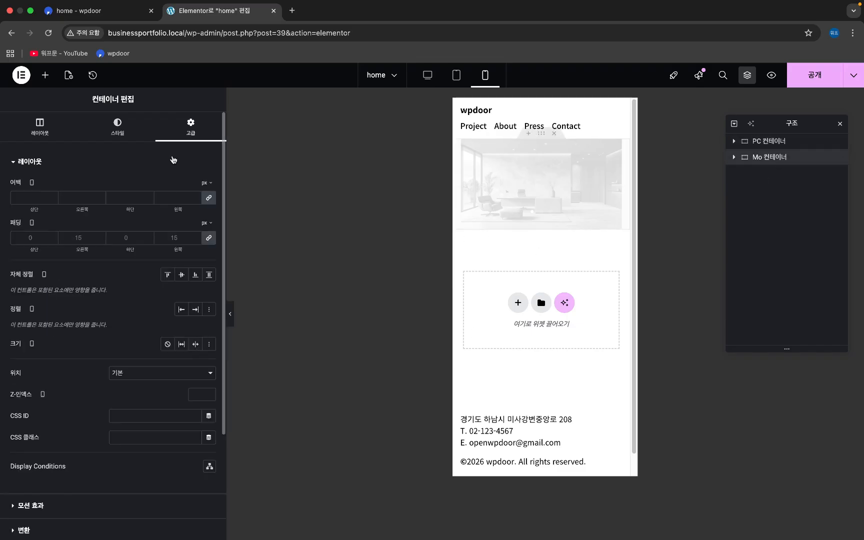
scroll(53, 410, "down", 5)
left_click(52, 414)
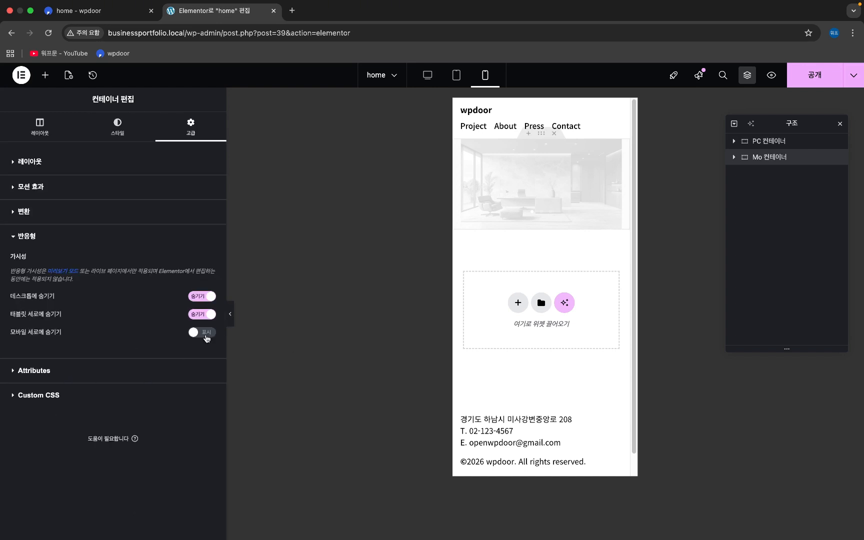
scroll(554, 223, "down", 2)
scroll(554, 150, "up", 2)
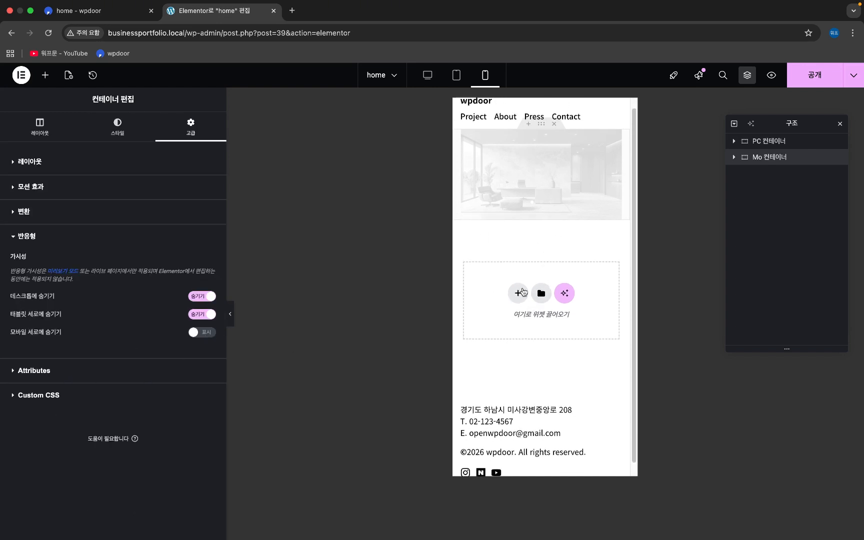
left_click(808, 141)
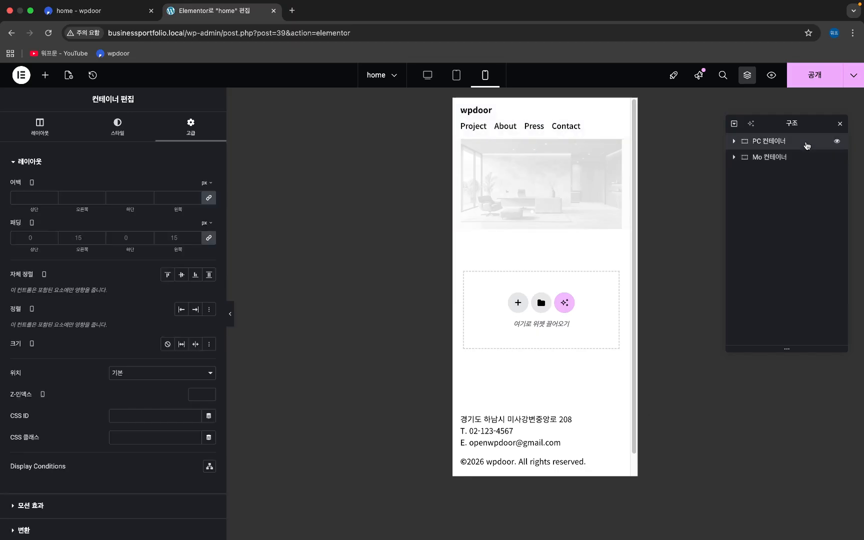
left_click(756, 158)
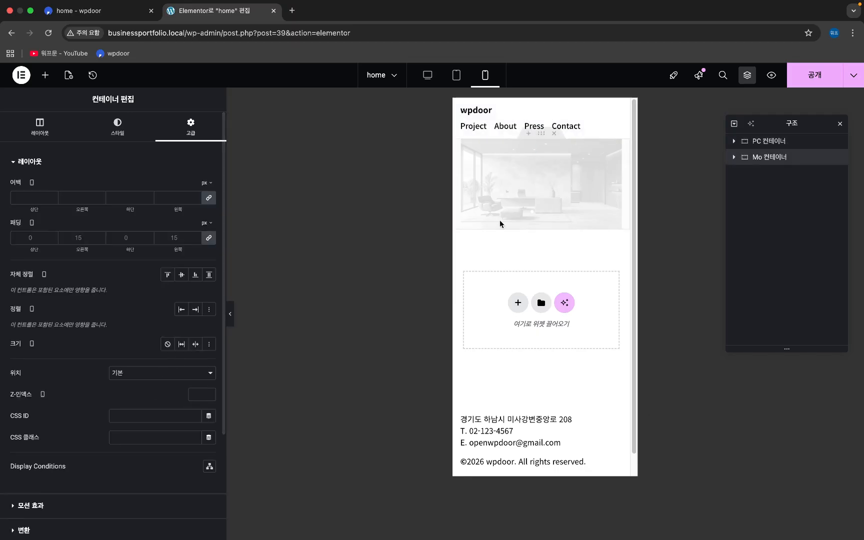
left_click(457, 76)
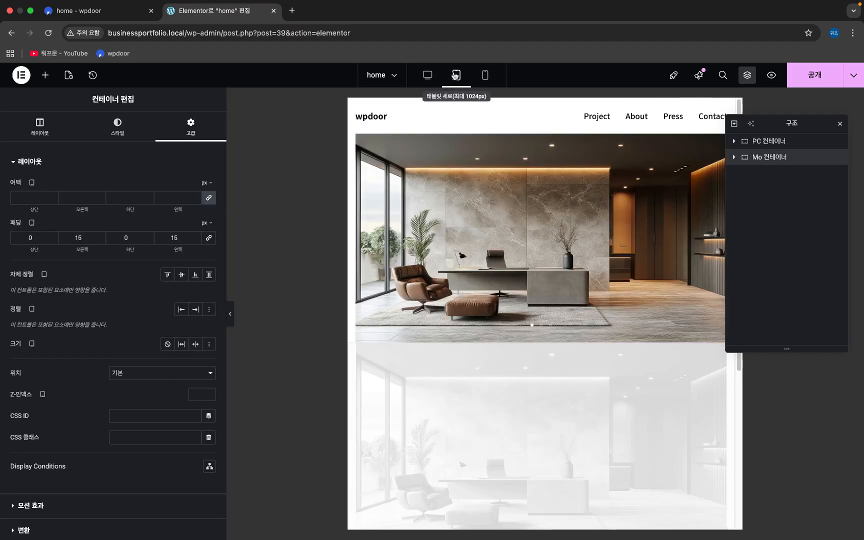
left_click(429, 76)
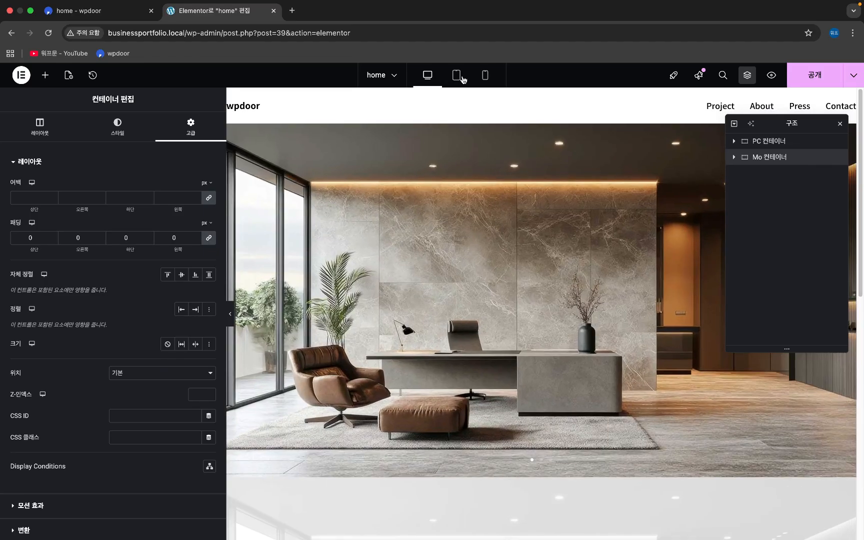
left_click(456, 76)
left_click(485, 76)
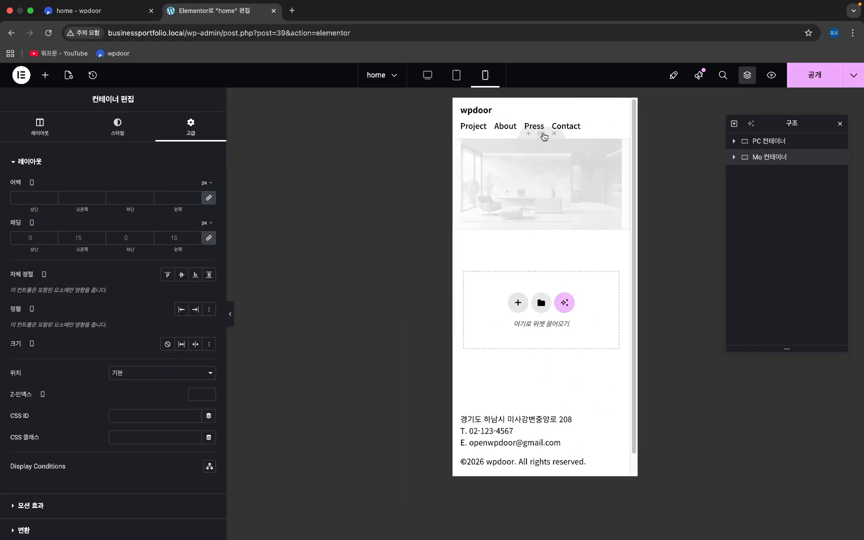
- Replace the first slide's image in the Mo container's Carousel with the 700 x 1018 dining room photo with curtains from the media library
left_click(735, 157)
left_click(788, 176)
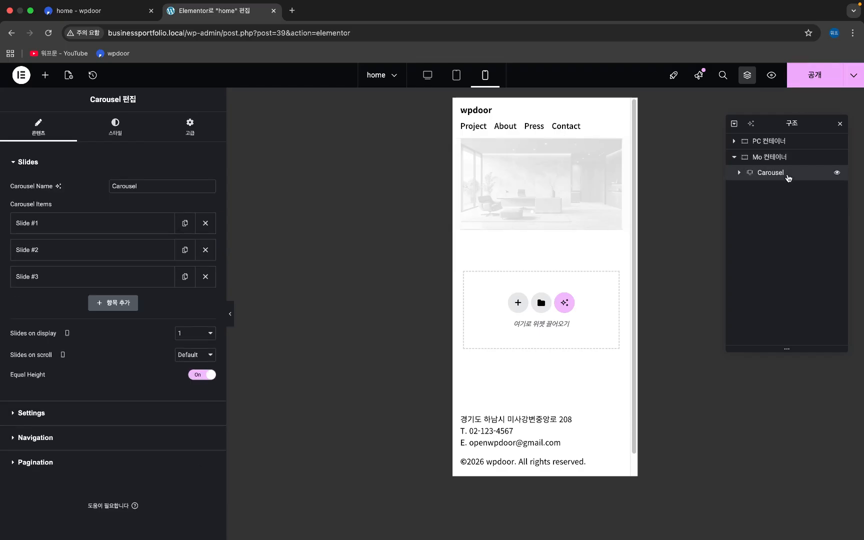
scroll(581, 276, "down", 2)
scroll(586, 274, "up", 2)
scroll(568, 277, "down", 1)
scroll(565, 280, "up", 1)
left_click(739, 172)
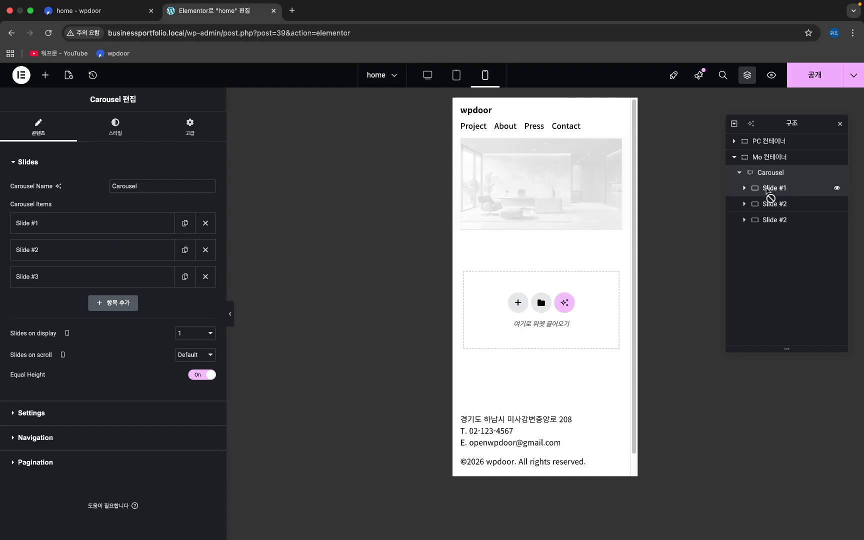
left_click(768, 190)
left_click(745, 188)
left_click(768, 204)
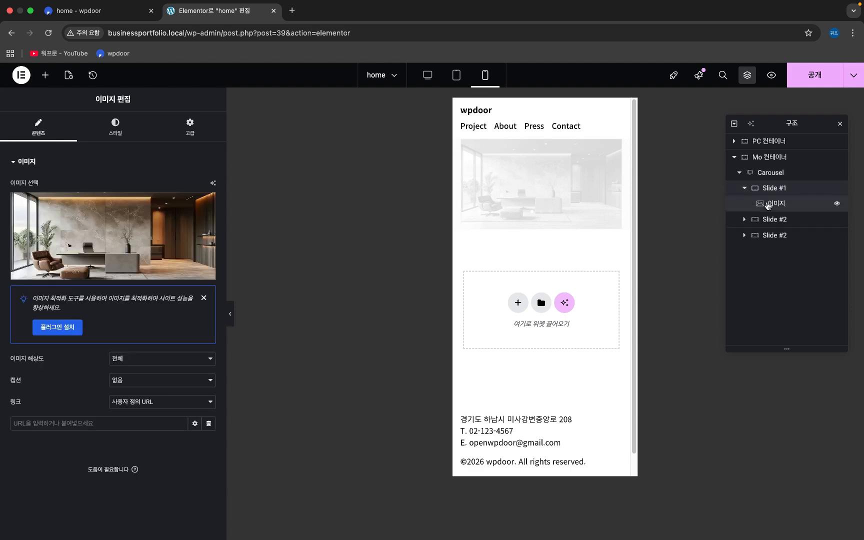
left_click(96, 222)
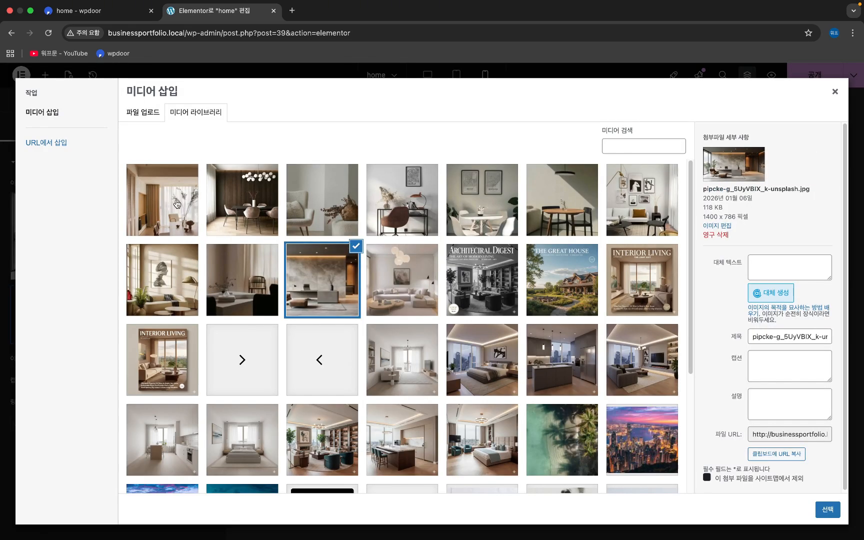
left_click(177, 204)
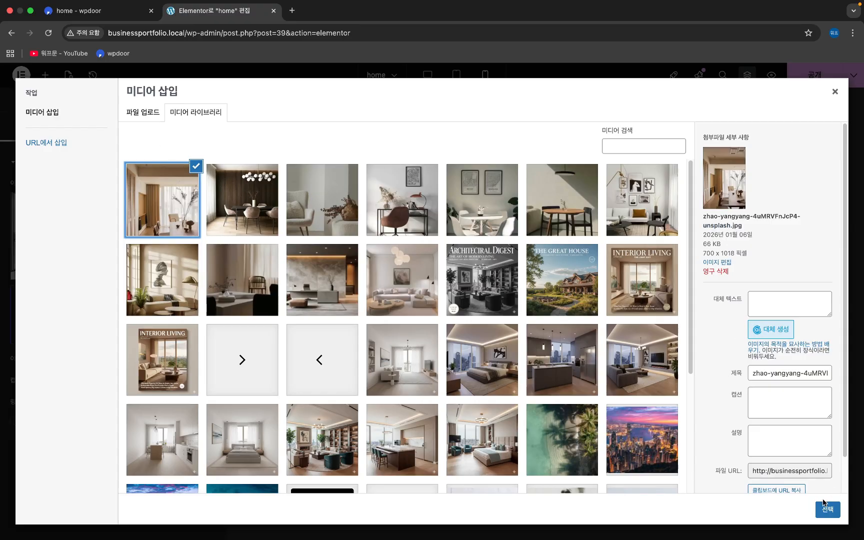
left_click(833, 516)
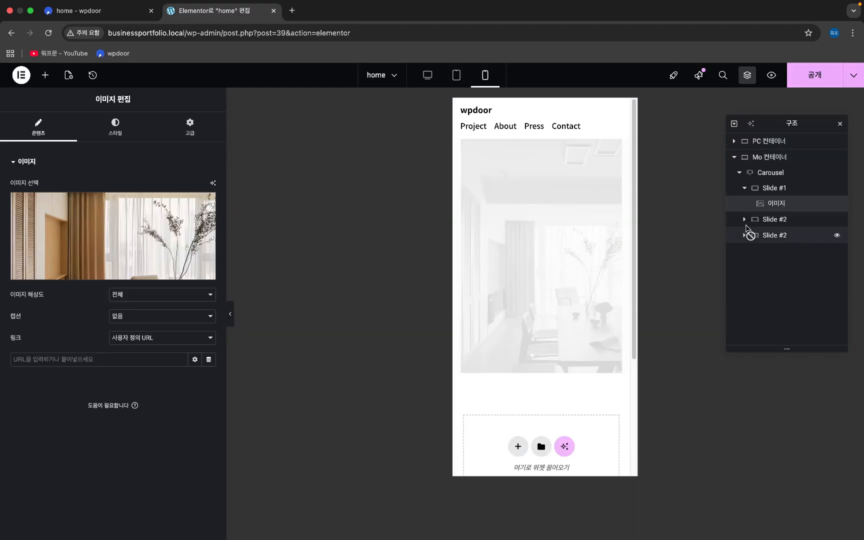
- Replace the second slide's image in the Mo container's Carousel with the library photo of a light armchair and dried flowers
left_click(744, 219)
left_click(786, 236)
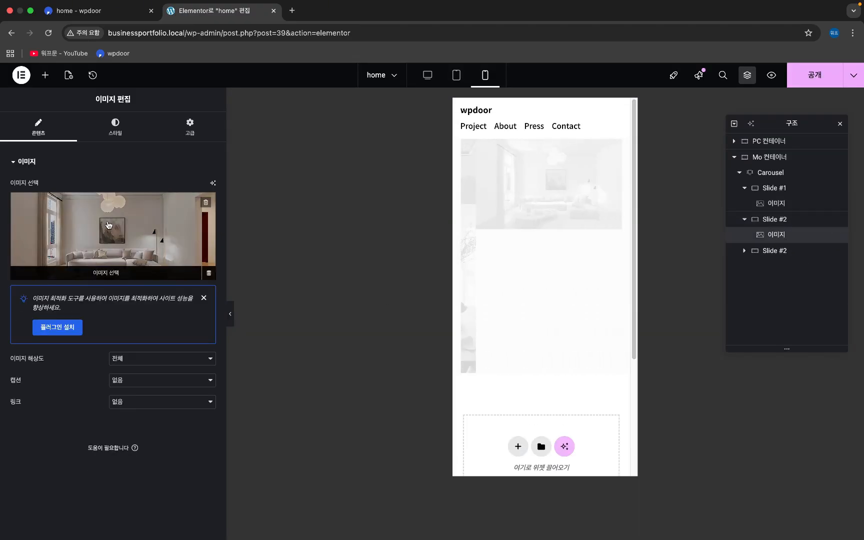
left_click(113, 235)
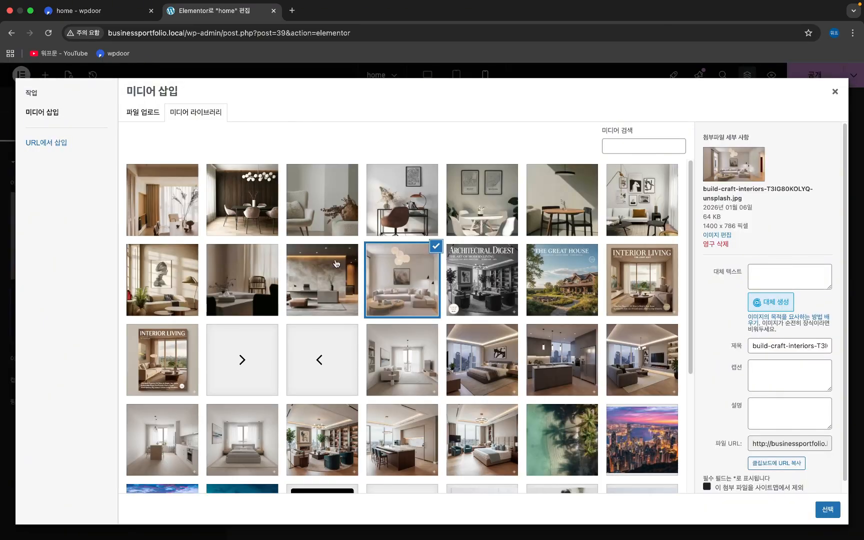
left_click(237, 208)
left_click(327, 213)
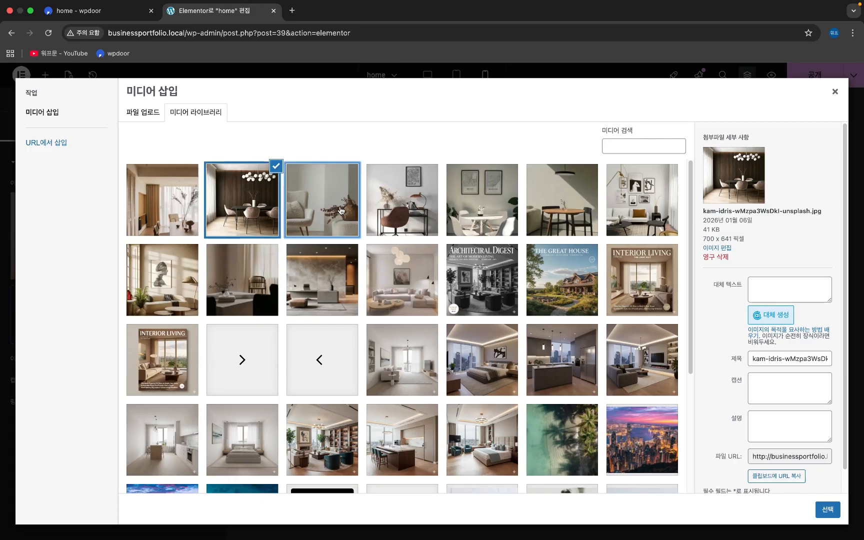
left_click(829, 510)
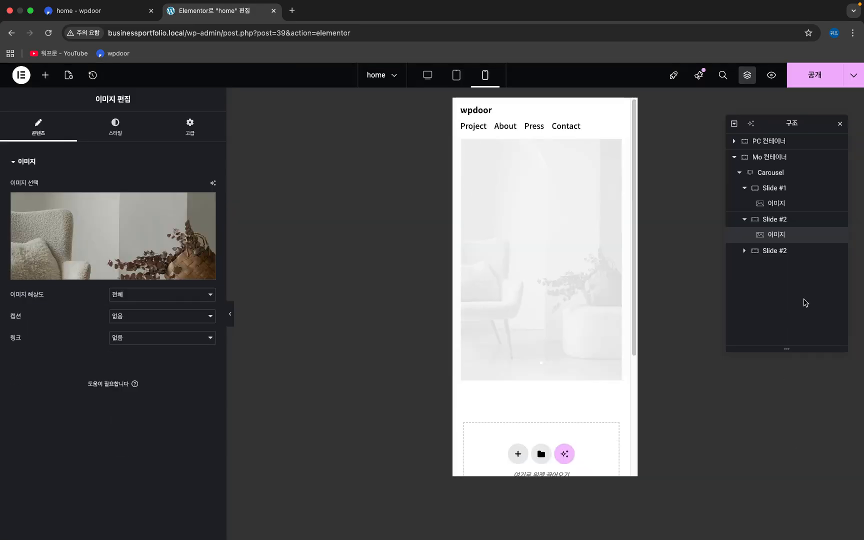
- Replace the third slide's image in the Mo container's Carousel with the 700 x 1013 photo of a round wooden table under a pendant lamp
left_click(744, 251)
left_click(773, 266)
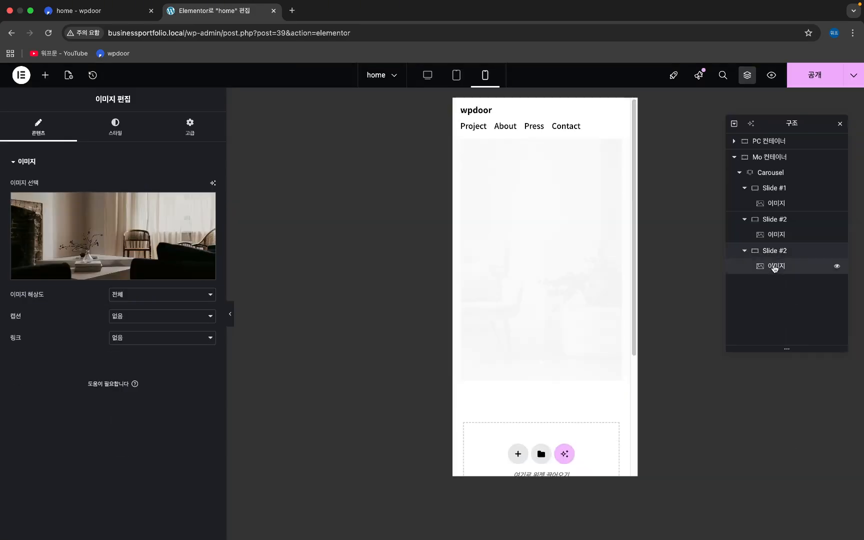
left_click(121, 240)
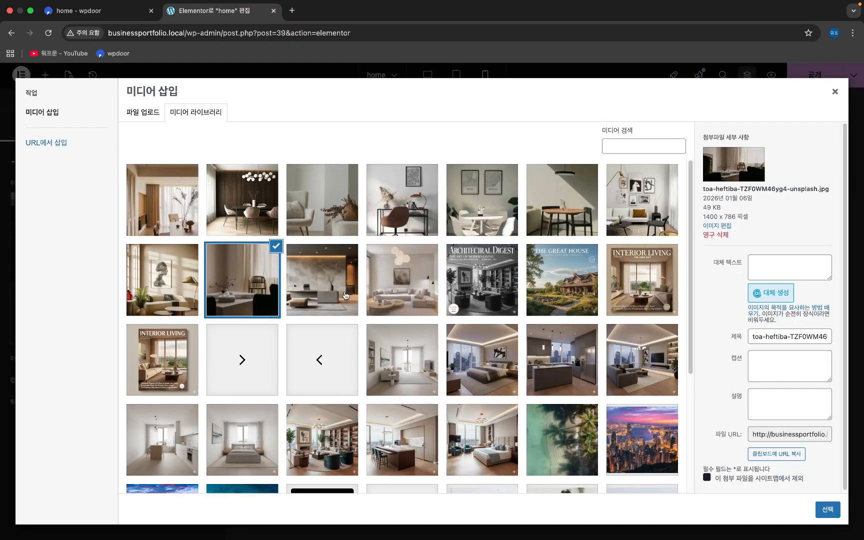
left_click(325, 295)
left_click(183, 301)
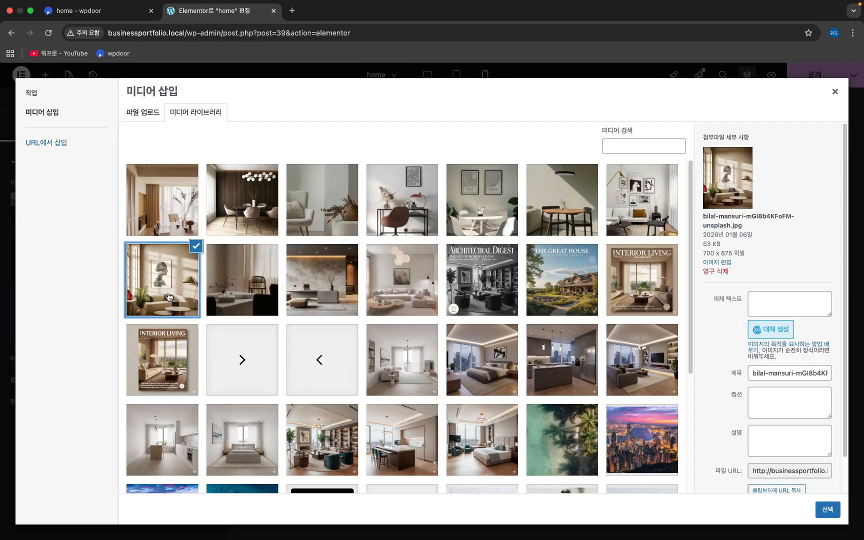
left_click(645, 219)
left_click(568, 214)
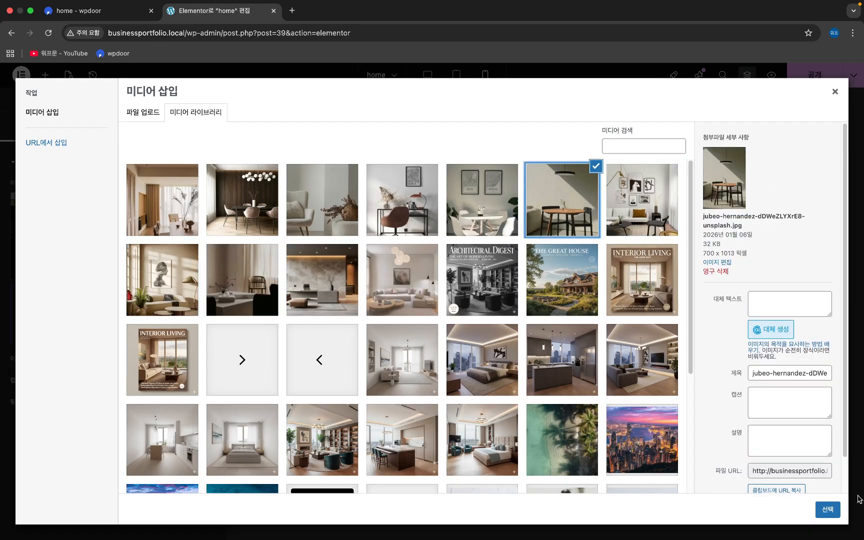
left_click(828, 509)
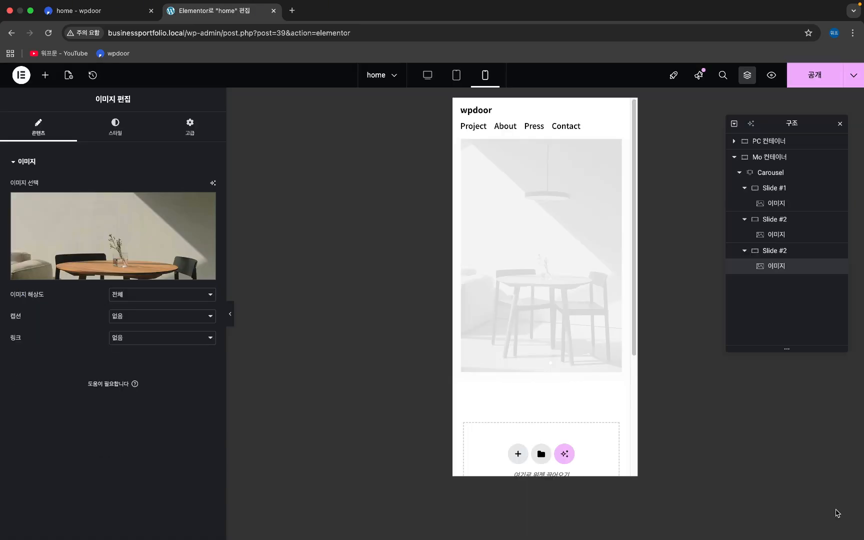
- Publish the home page, then reload the live site's iPhone 12 Pro preview and swipe through the mobile carousel to check it
left_click(825, 82)
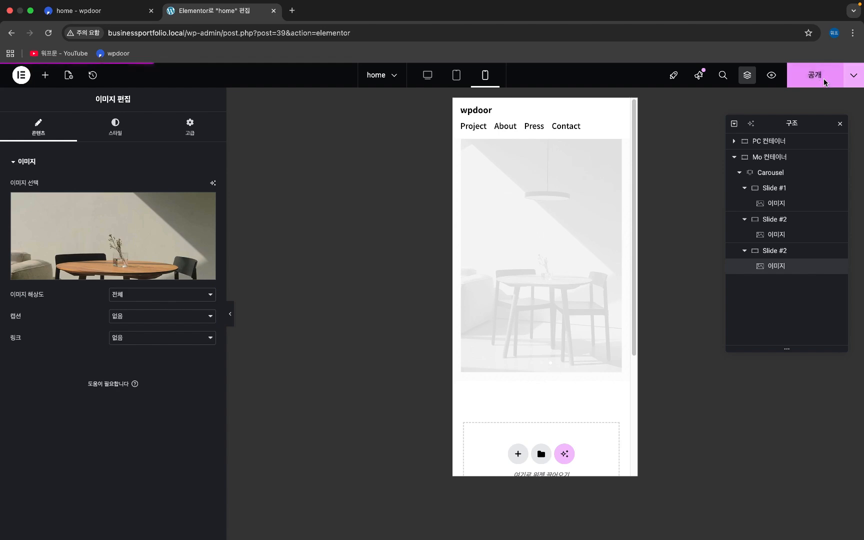
key("ctrl+Right")
key("super+r")
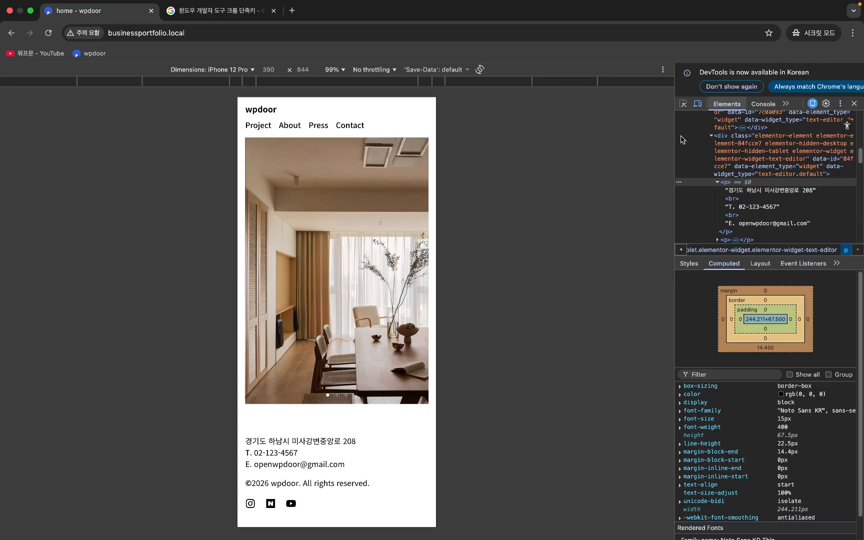
left_click_drag(299, 320, 244, 320)
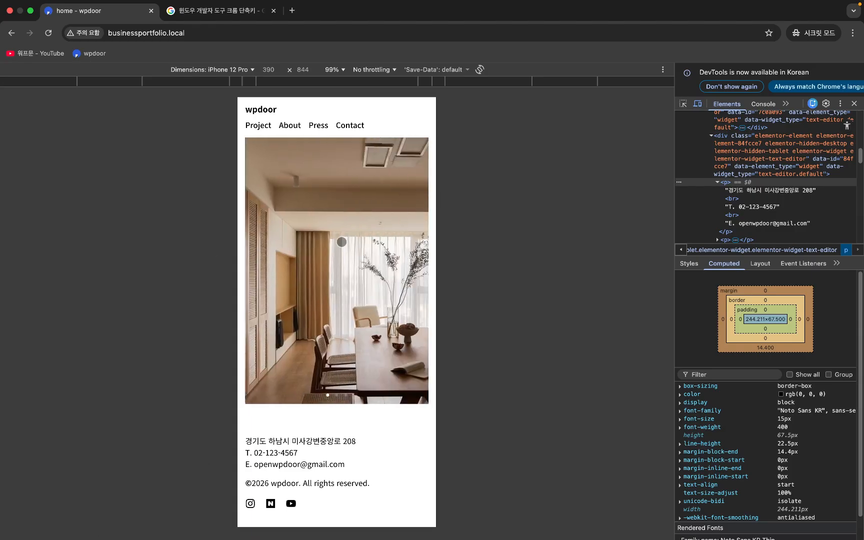
key("ctrl+Left")
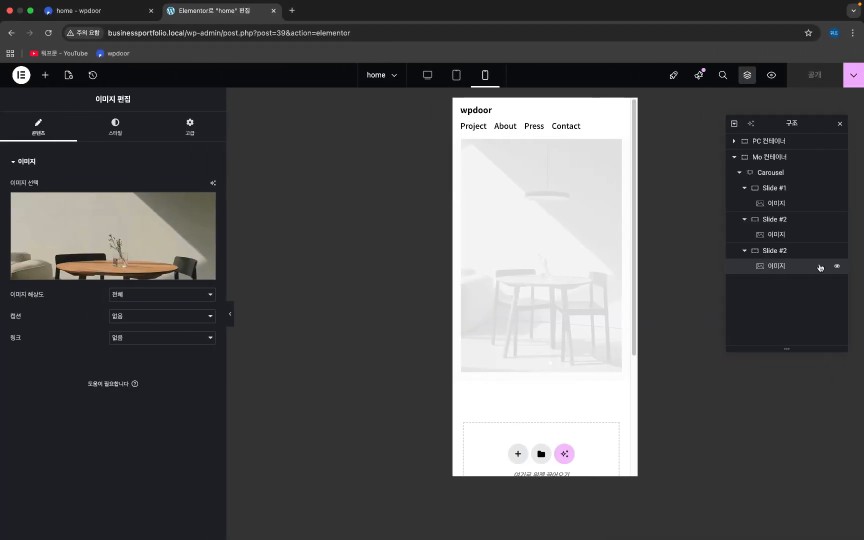
- Set the Mo container's mobile padding to 0 on all sides and publish the home page
left_click(787, 158)
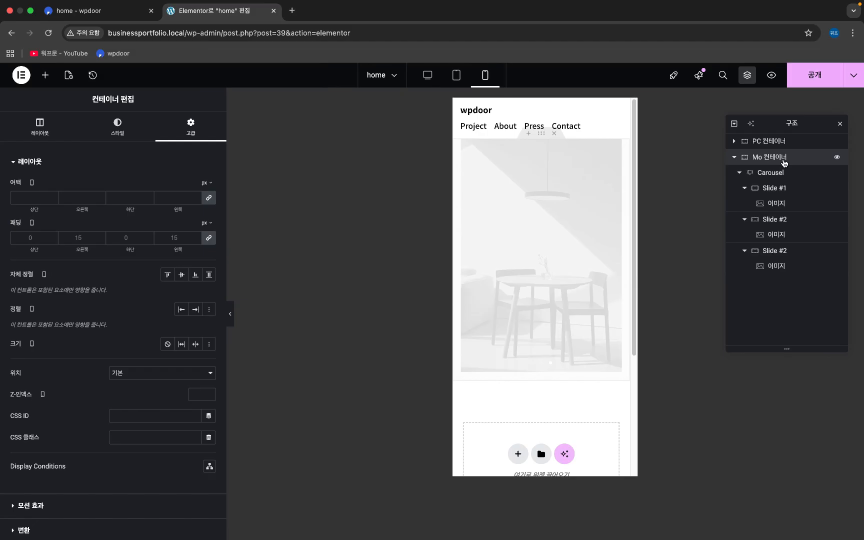
left_click(36, 238)
type("0")
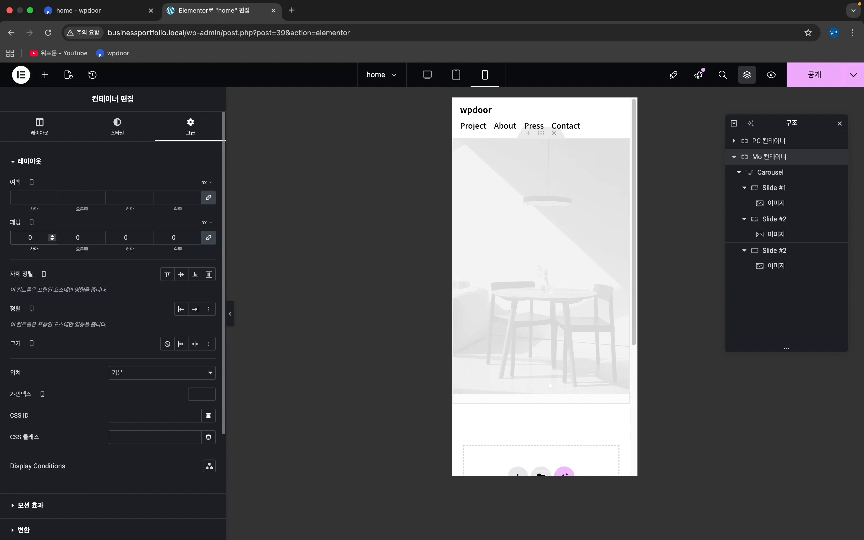
left_click(813, 79)
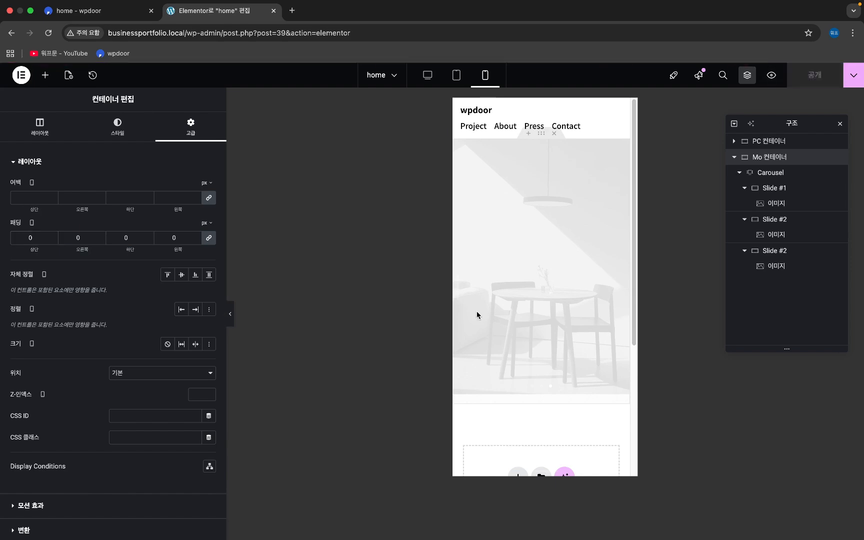
- Reload the live site's iPhone 12 Pro preview, swipe through the full-width carousel, and switch the previewed device to iPad Air
key("ctrl+Right")
key("super+r")
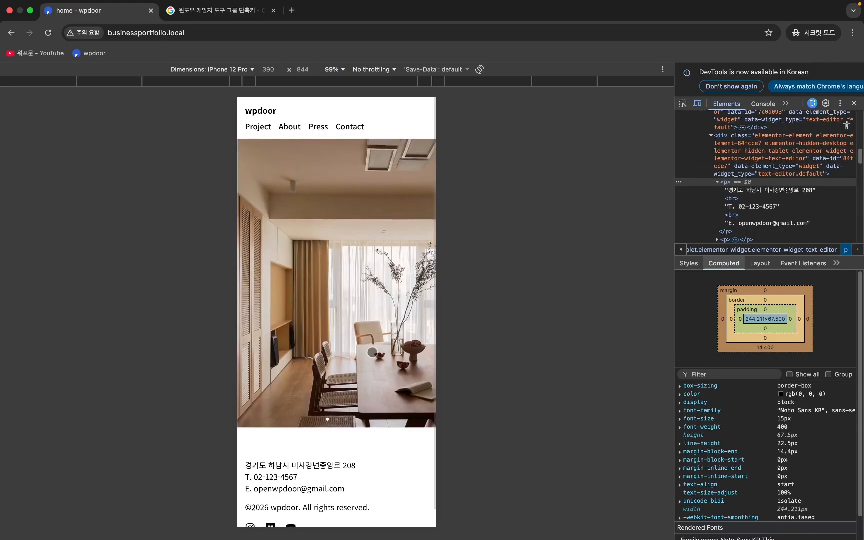
left_click_drag(387, 343, 286, 344)
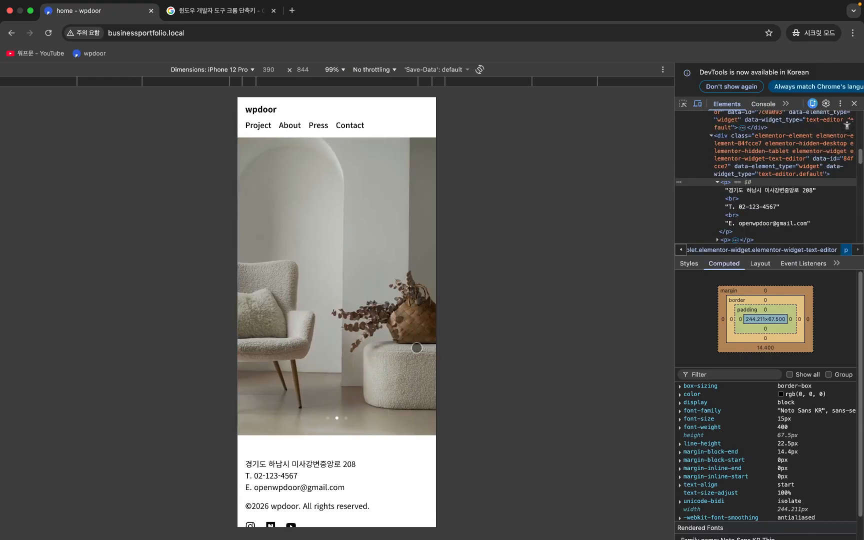
left_click_drag(416, 348, 300, 350)
left_click_drag(406, 373, 229, 361)
left_click_drag(366, 369, 270, 362)
left_click_drag(320, 476, 339, 439)
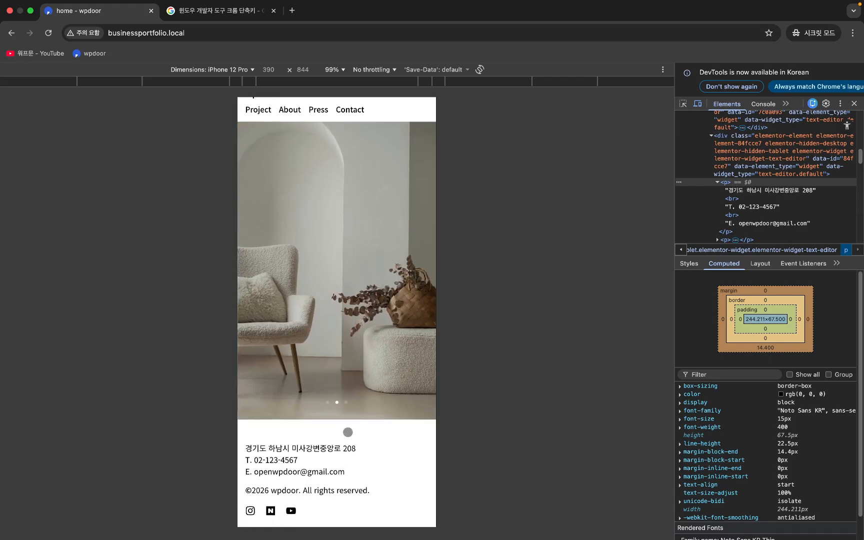
scroll(346, 451, "up", 1)
scroll(344, 458, "down", 1)
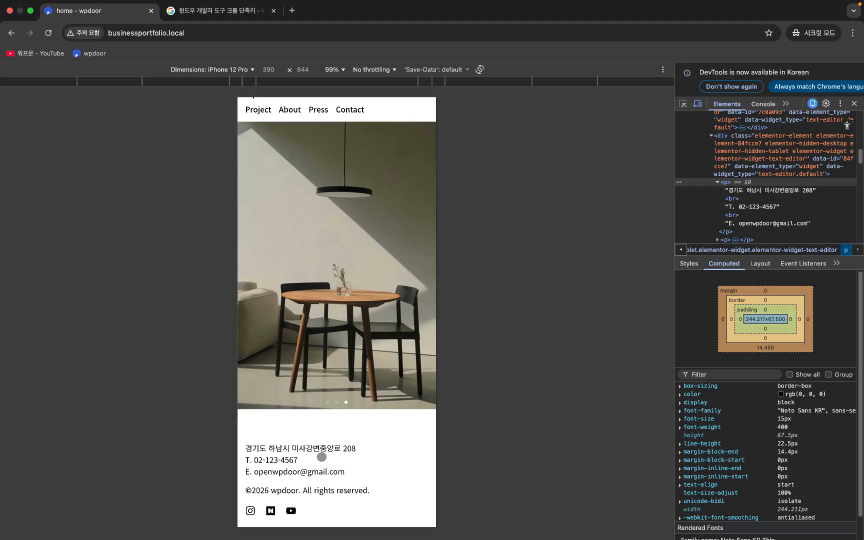
scroll(313, 456, "up", 1)
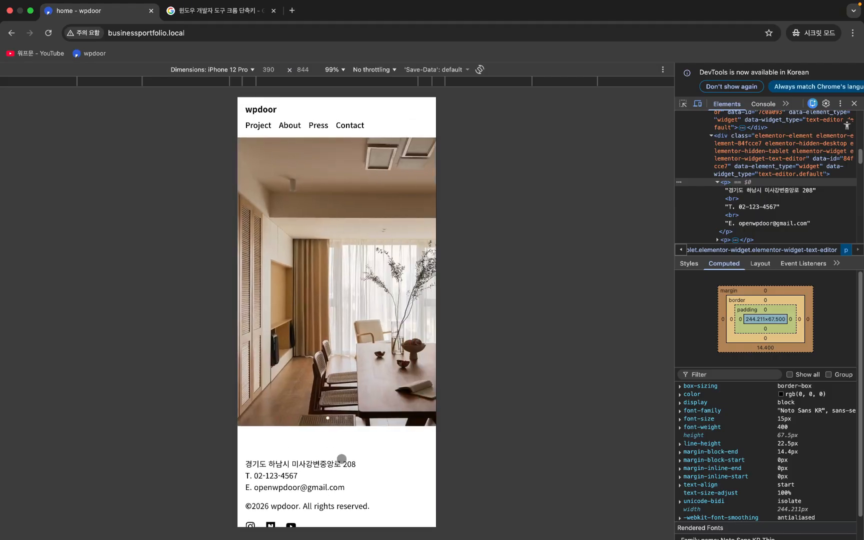
left_click(235, 70)
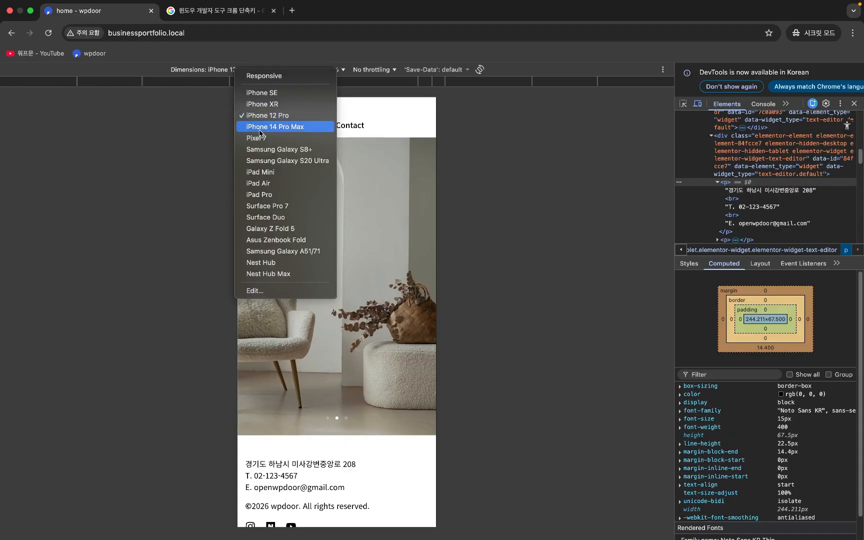
left_click(259, 184)
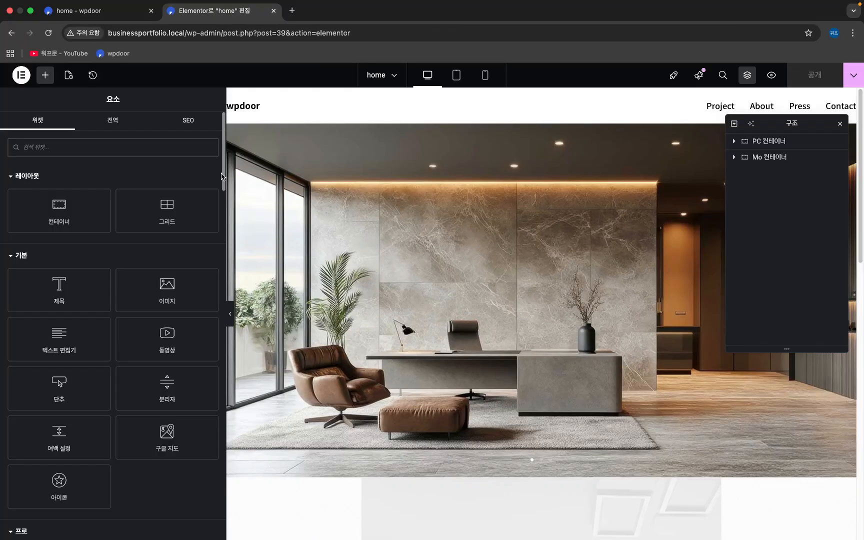
- Set the link type of the first slide's image in the Mo container's Carousel to custom URL
left_click(734, 158)
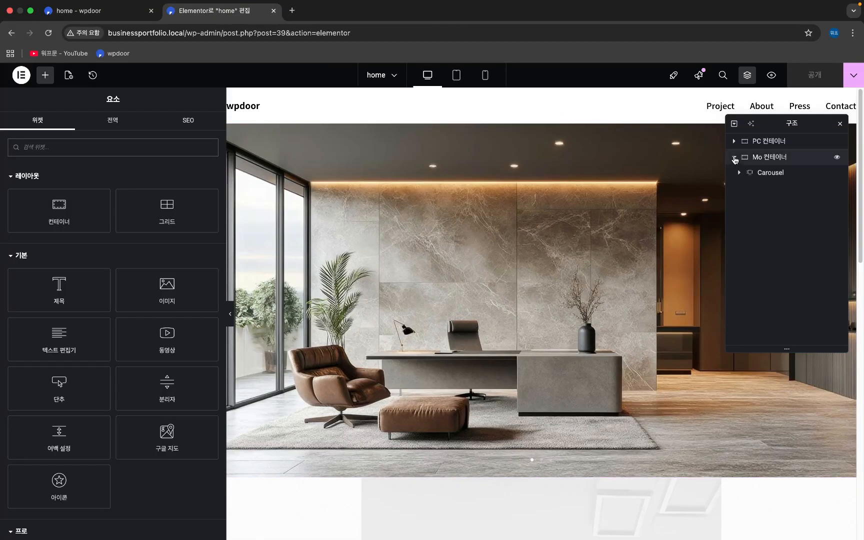
left_click(750, 189)
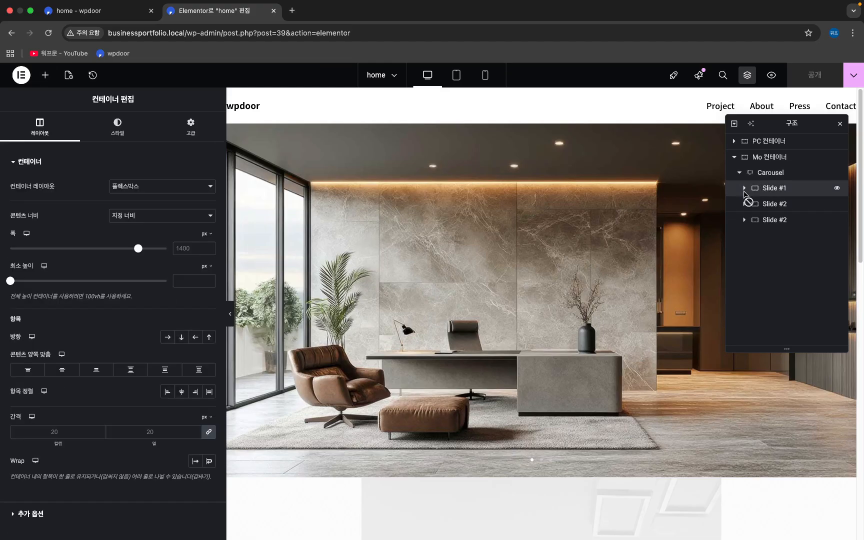
left_click(744, 188)
left_click(764, 204)
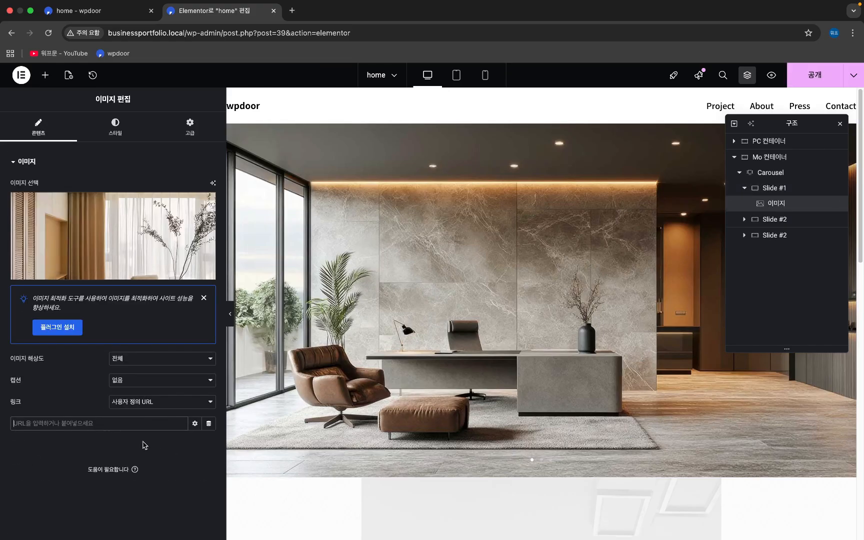
scroll(599, 335, "down", 13)
scroll(598, 335, "up", 13)
- Open the live site's Project page and look through the project gallery for pages the slides could link to
left_click(96, 14)
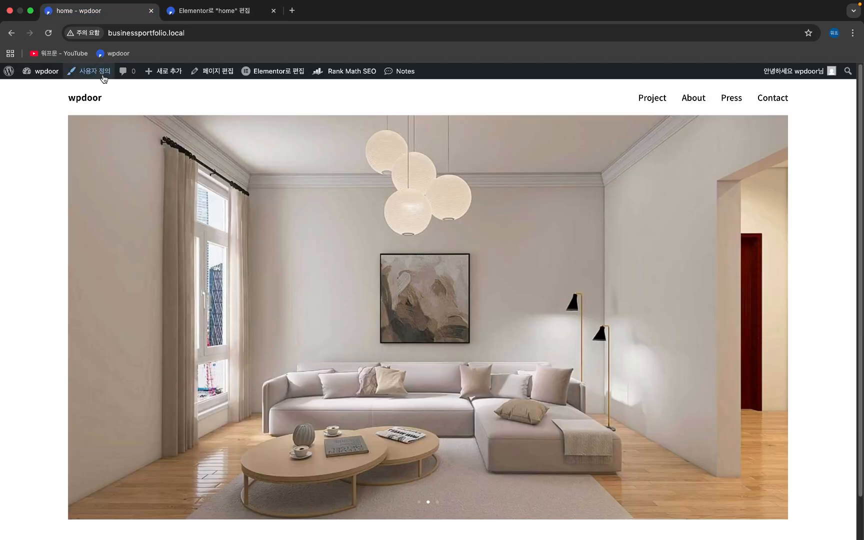
left_click(658, 106)
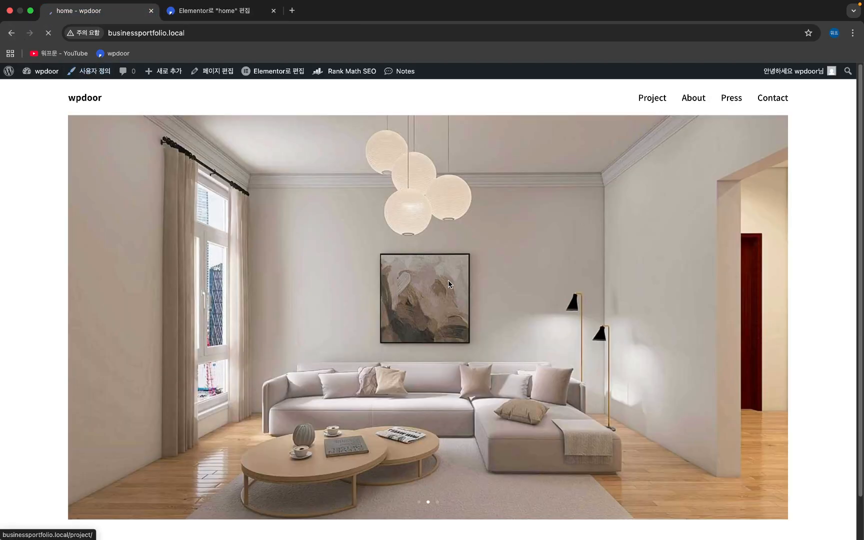
scroll(543, 232, "down", 10)
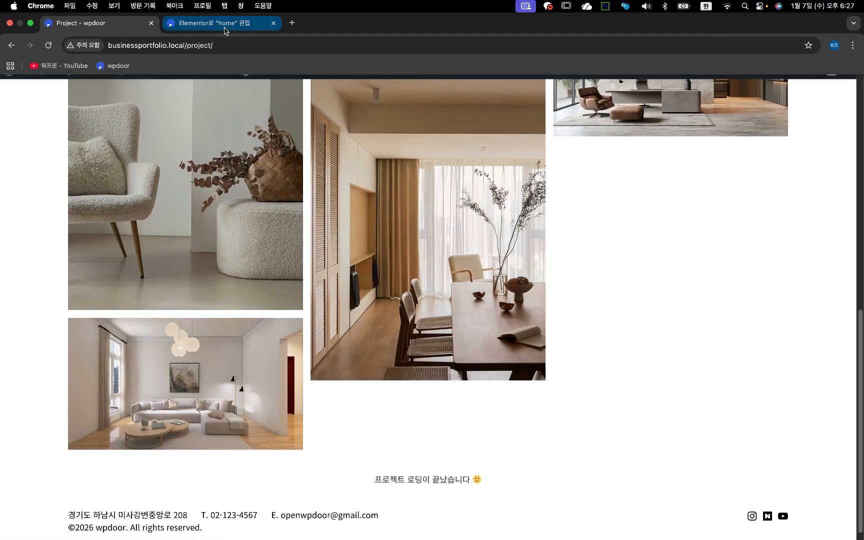
- Return to the Elementor editor and set the link type of the PC container's first Carousel slide image to custom URL
left_click(224, 29)
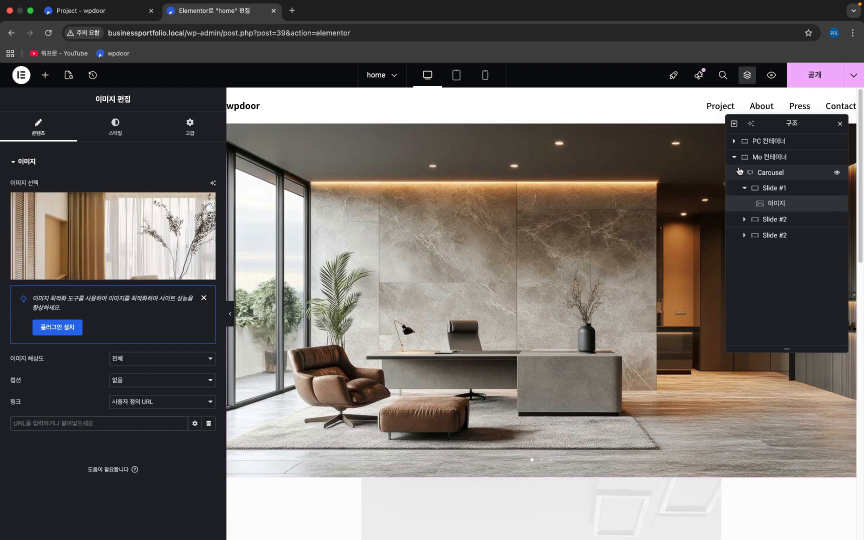
left_click(734, 142)
left_click(740, 157)
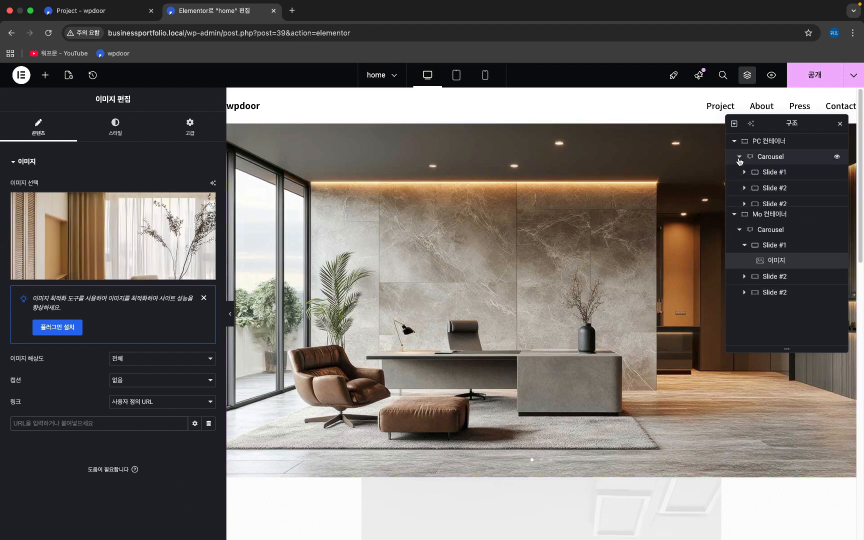
left_click(745, 172)
left_click(770, 187)
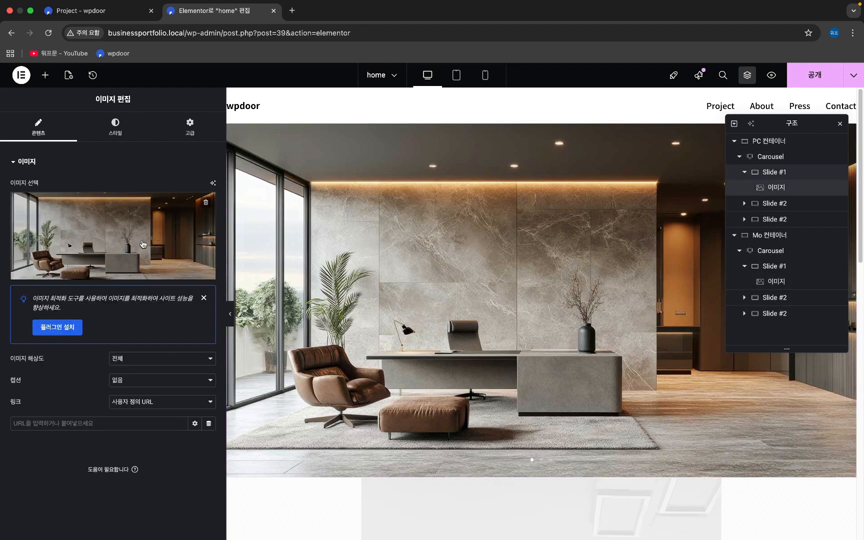
- Open the 한남동 더 헤리티지 루체 65py project in a new tab and copy the part of its address after the domain
left_click(137, 4)
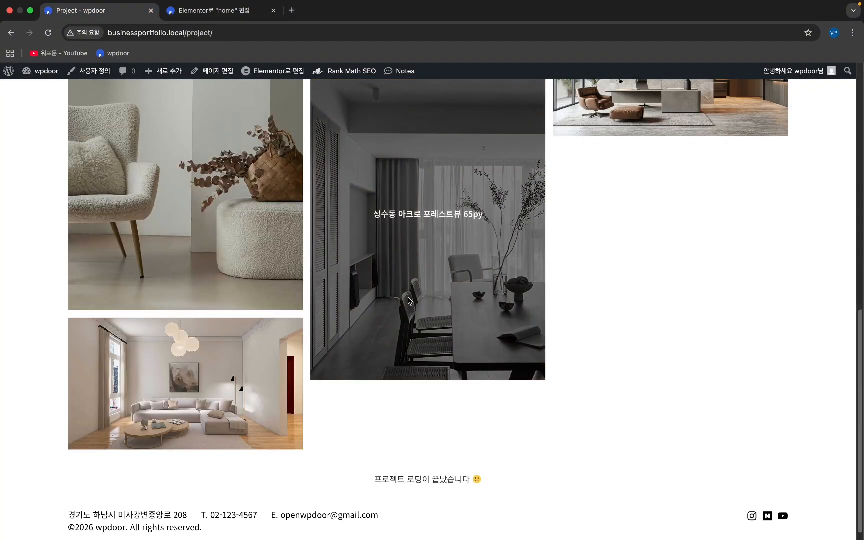
scroll(430, 313, "up", 4)
scroll(428, 312, "up", 2)
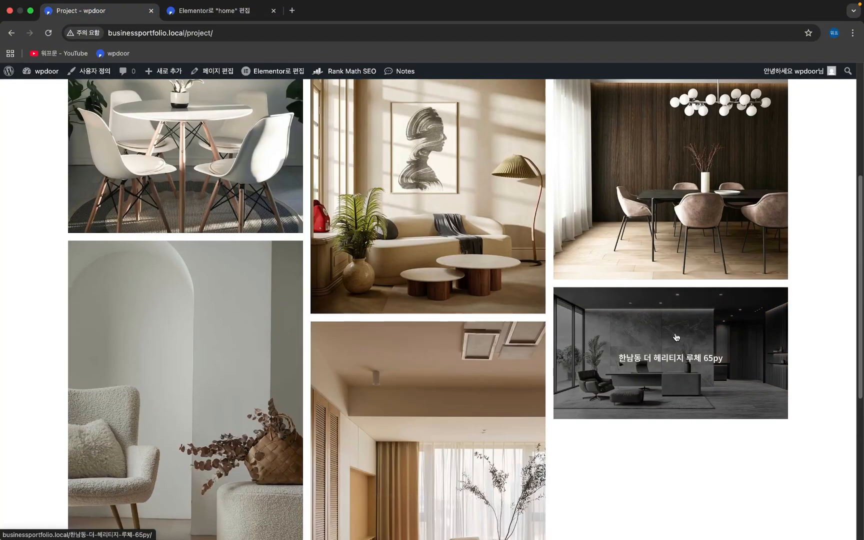
left_click(673, 359, "super")
left_click(343, 15)
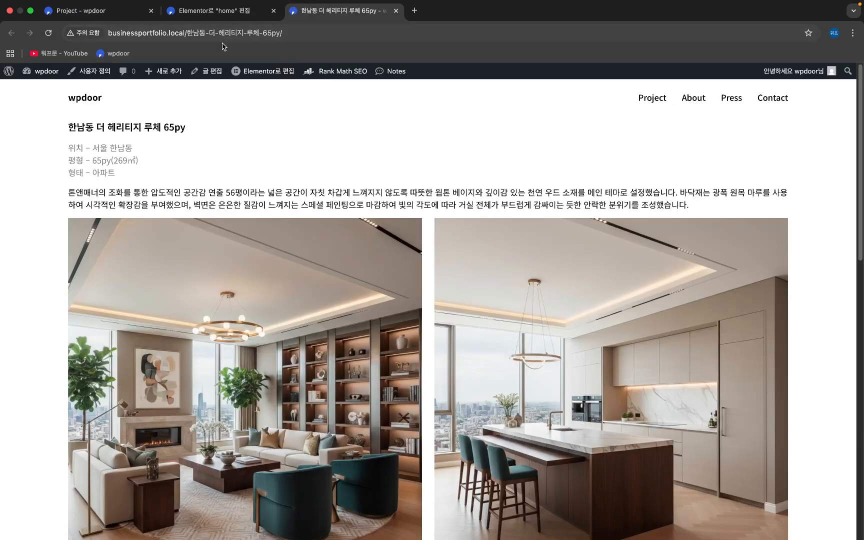
left_click(197, 36)
left_click(180, 33)
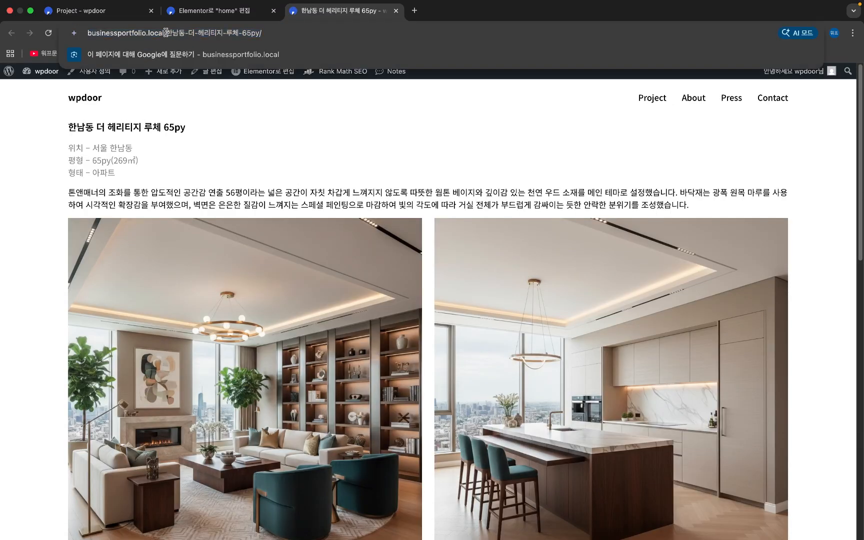
left_click_drag(165, 33, 340, 34)
key("super+c")
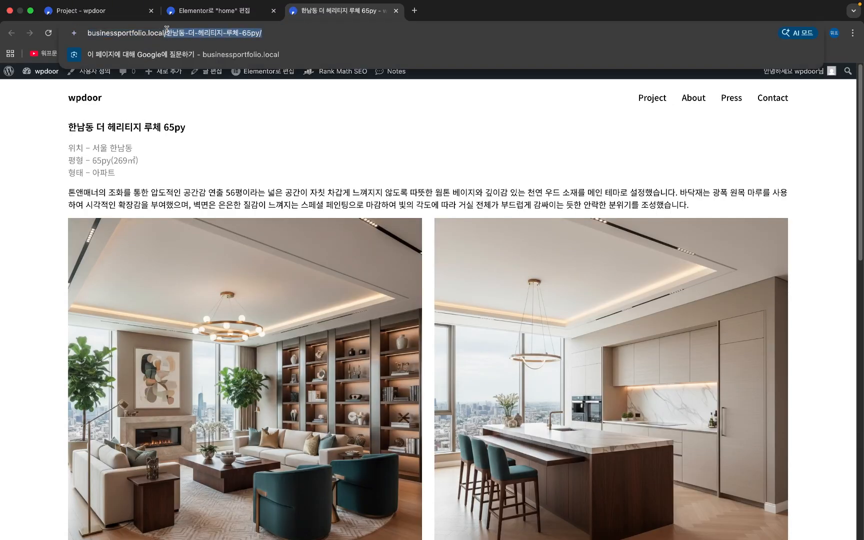
- Paste /한남동-더-헤리티지-루체-65py/ as the link of the PC Carousel's first slide image and show its link options
left_click(123, 16)
left_click(216, 15)
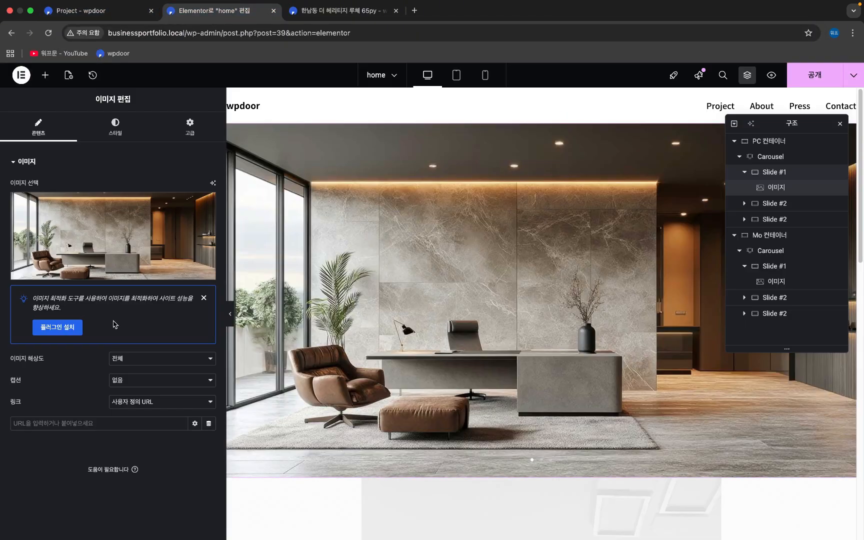
left_click(110, 424)
key("super+v")
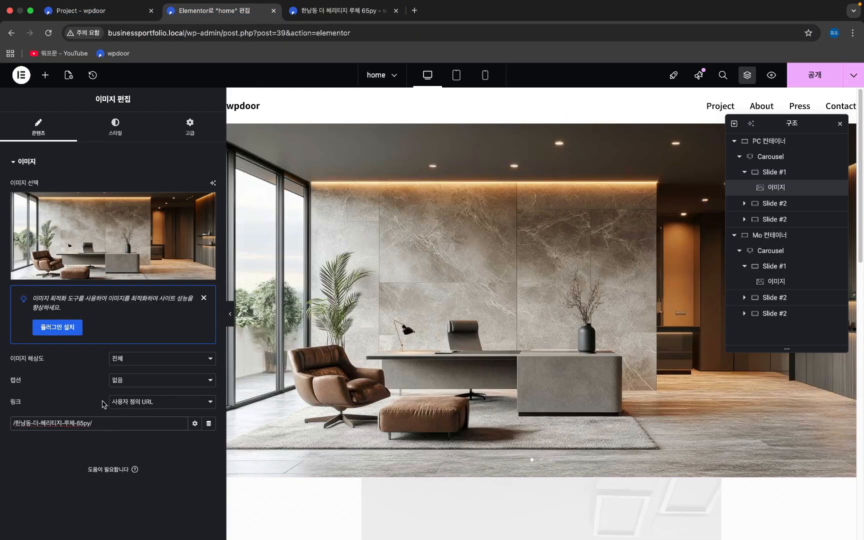
left_click(208, 425)
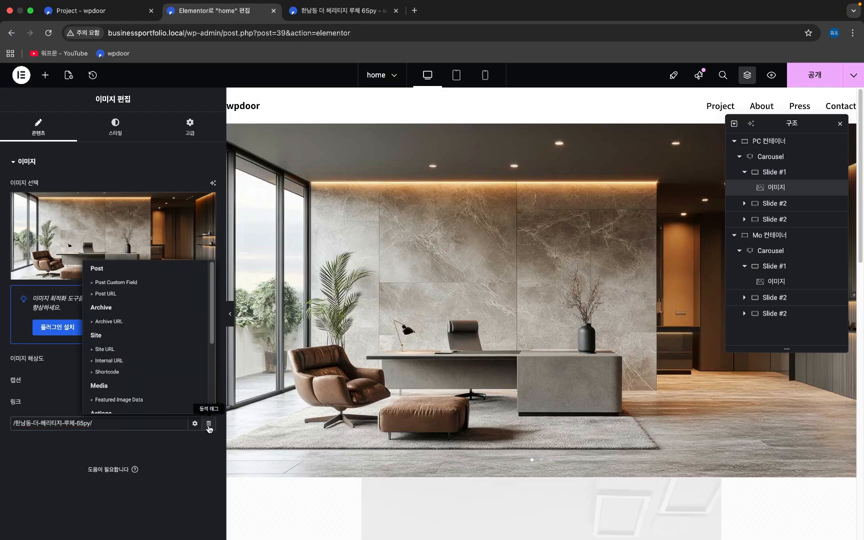
left_click(209, 426)
left_click(195, 424)
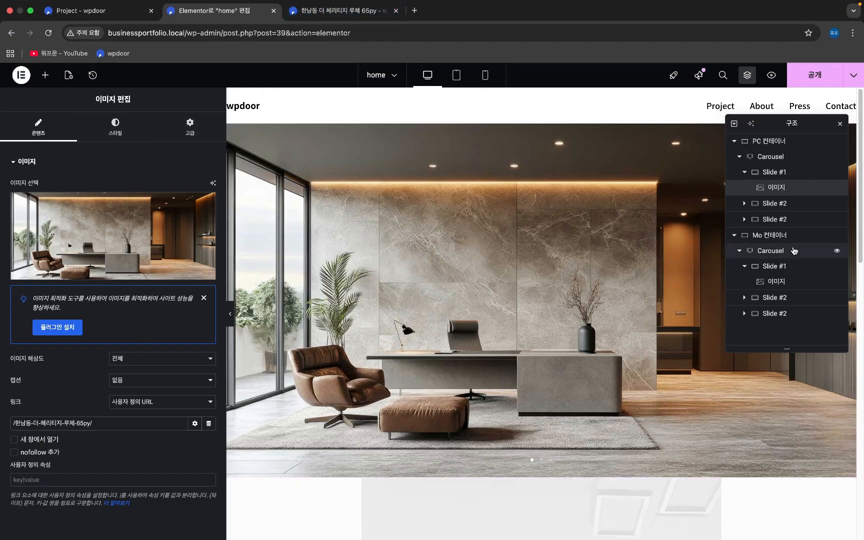
- Set the link type of the second slide's image in the PC container's Carousel to custom URL
left_click(779, 204)
left_click(745, 204)
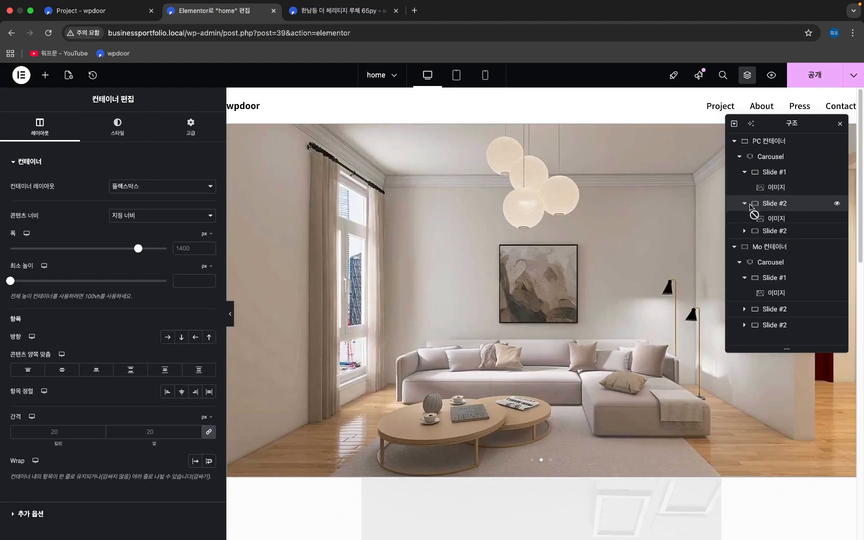
left_click(762, 220)
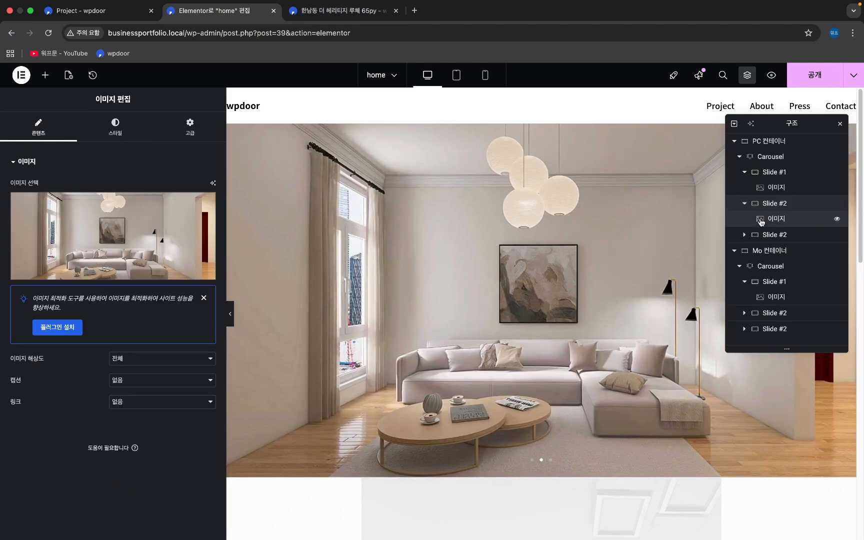
left_click(146, 406)
left_click(153, 425)
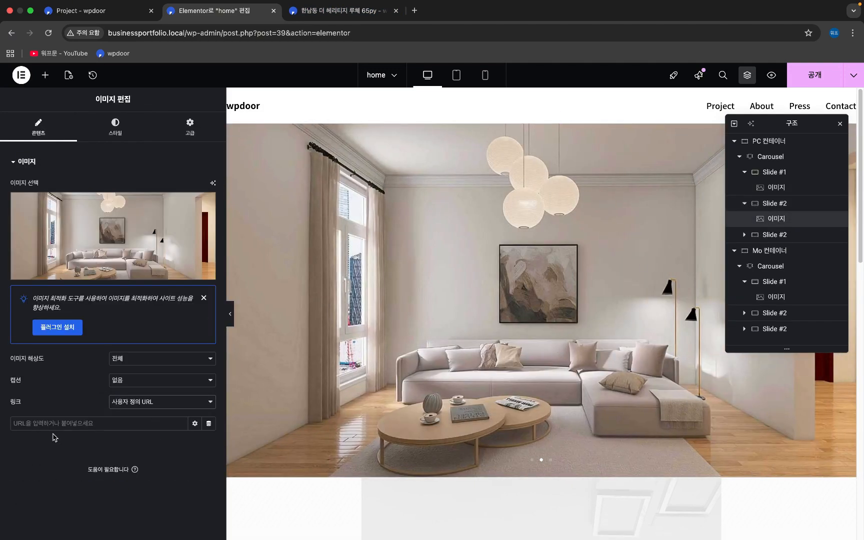
- Open the 반포동 그랑 에스티지 23py project from the site's Project page and copy the part of its address after the domain
left_click(340, 11)
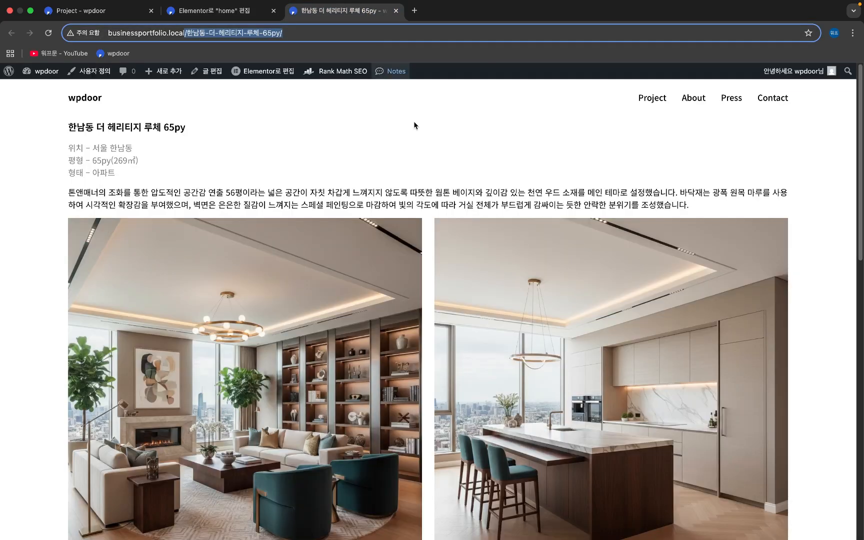
left_click(86, 100)
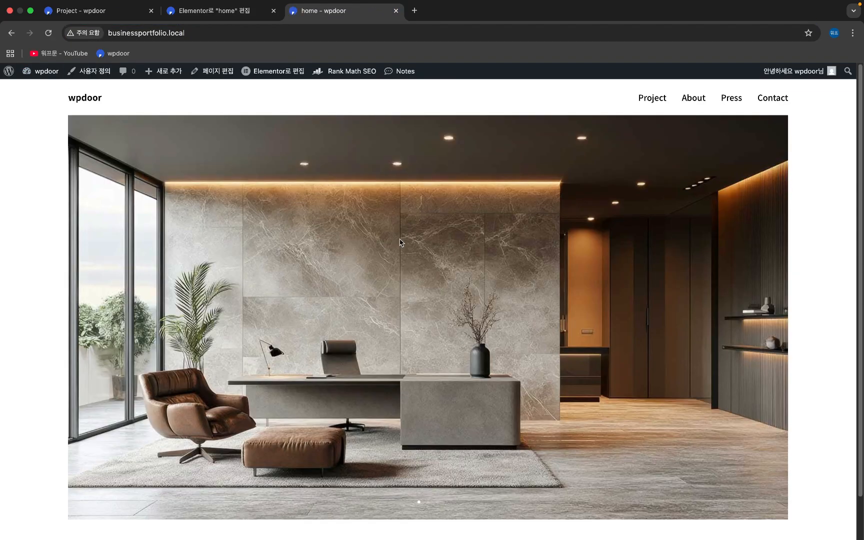
left_click(648, 99)
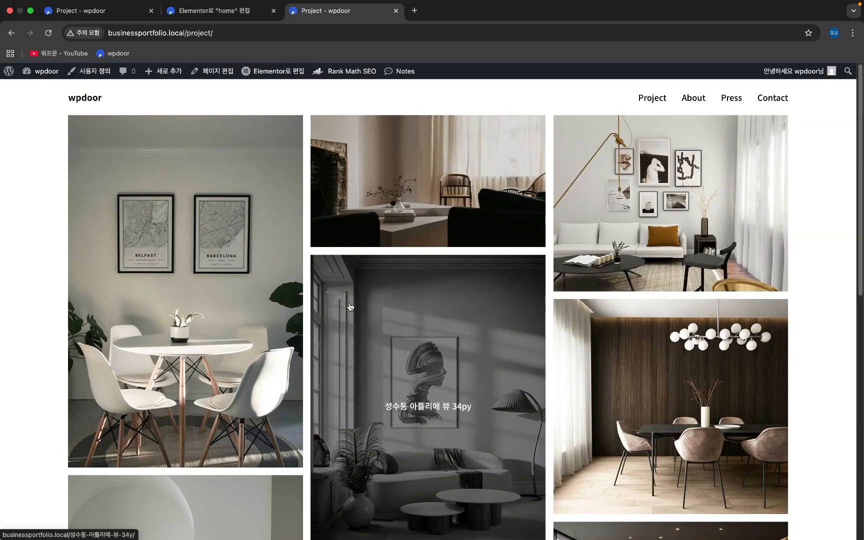
scroll(100, 343, "down", 1)
scroll(101, 341, "down", 8)
scroll(106, 337, "down", 3)
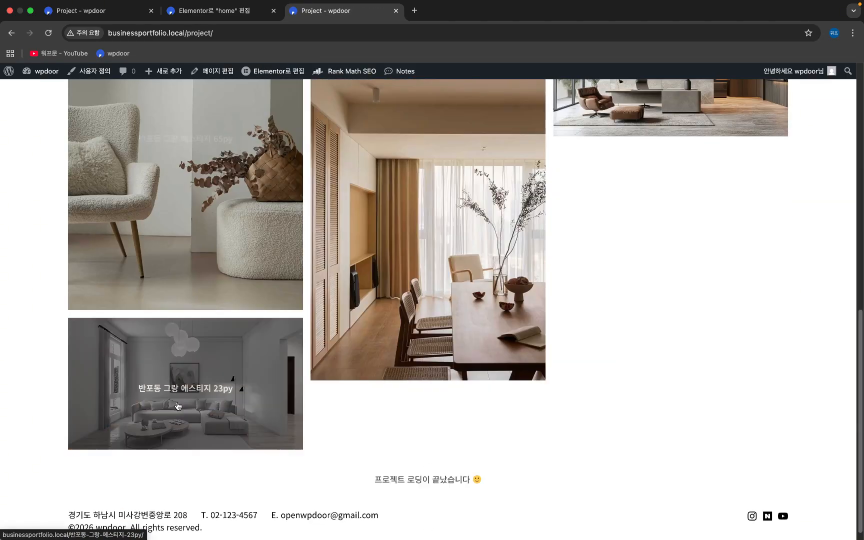
left_click(178, 406)
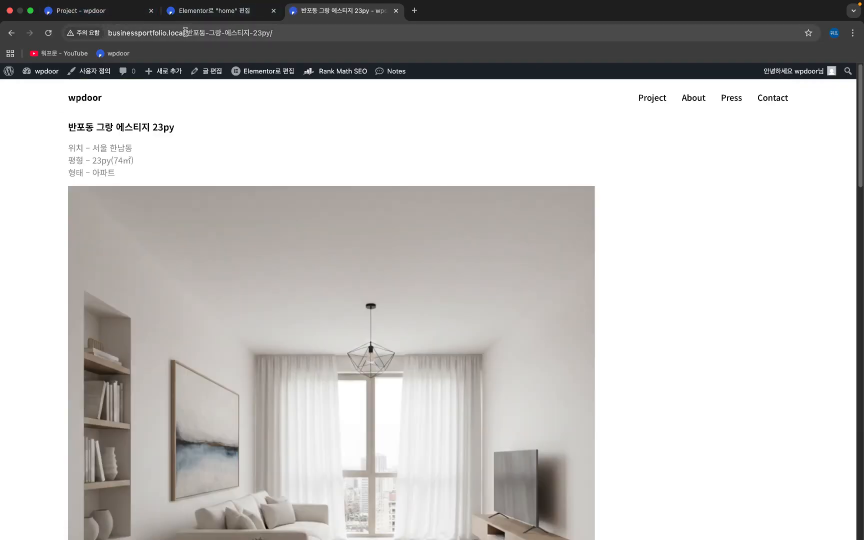
left_click_drag(185, 32, 301, 36)
key("super+c")
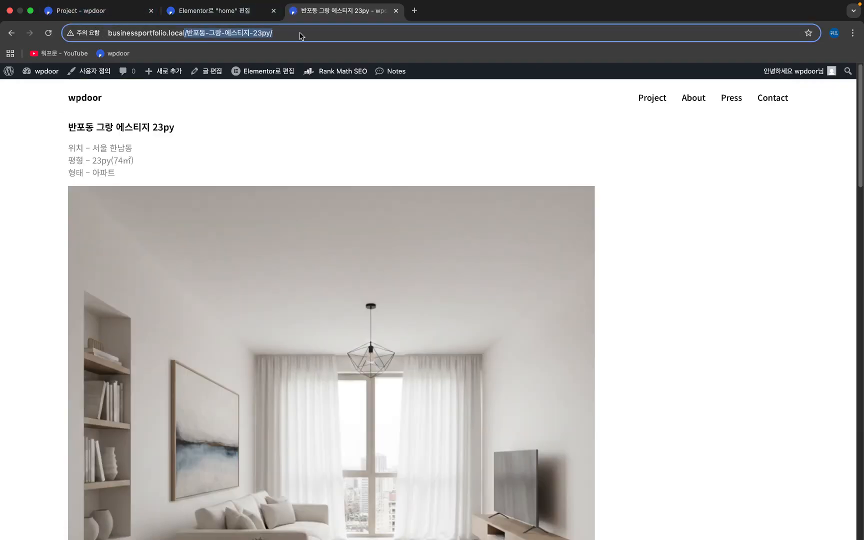
- Return to the Elementor editor and paste /반포동-그랑-에스티지-23py/ as the link of the PC Carousel's second slide image
left_click(75, 13)
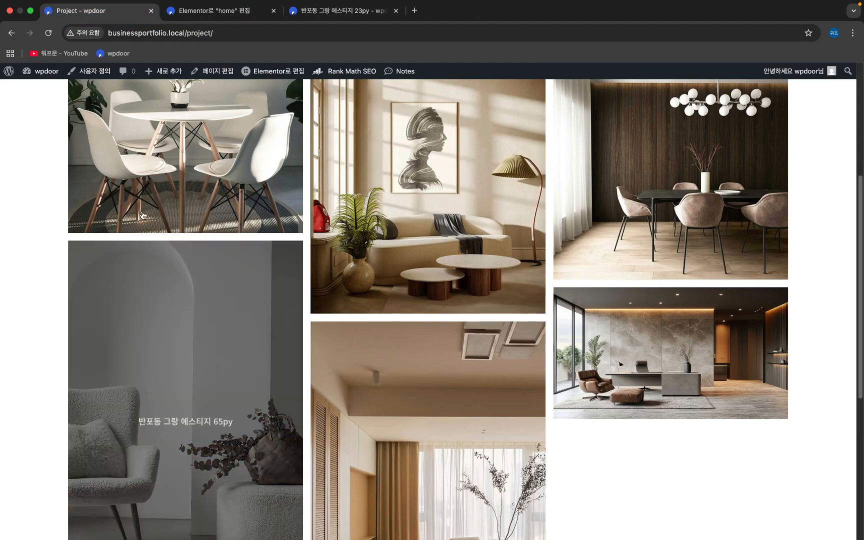
left_click(241, 11)
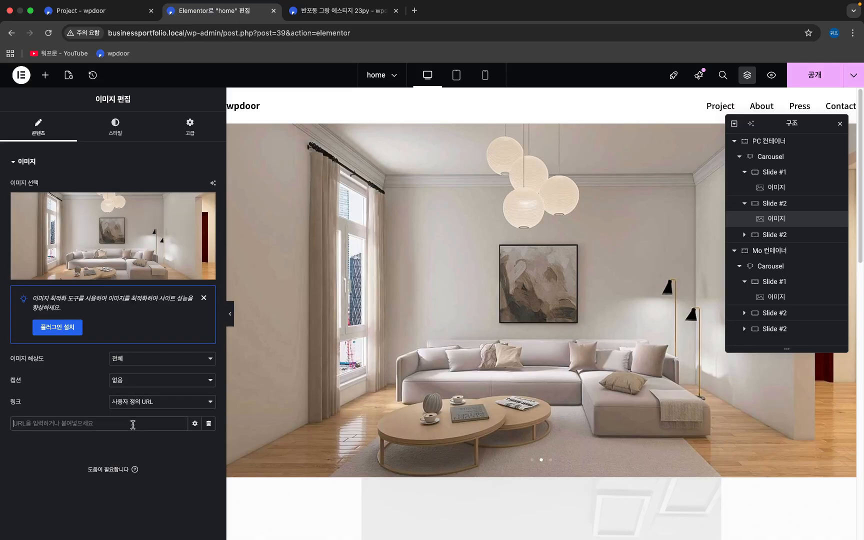
key("super+v")
- Set the link type of the third slide's image in the PC container's Carousel to custom URL
left_click(745, 235)
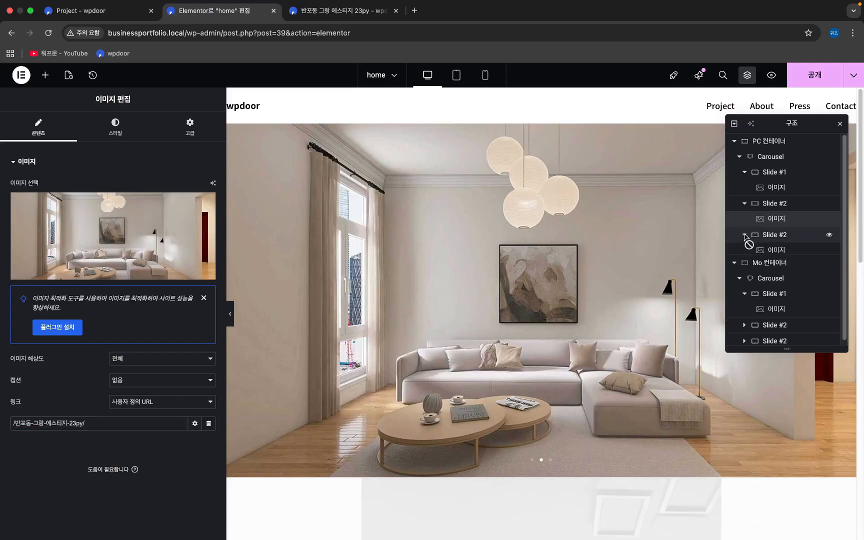
left_click(773, 251)
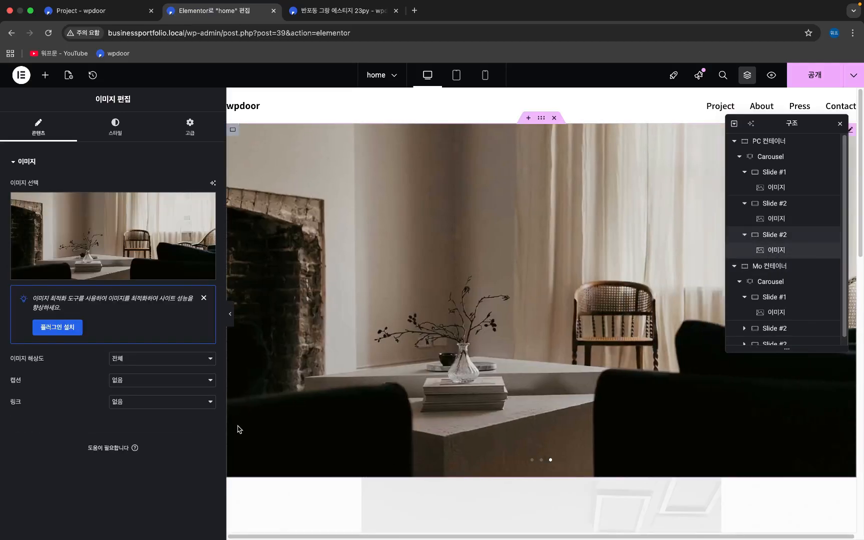
left_click(156, 402)
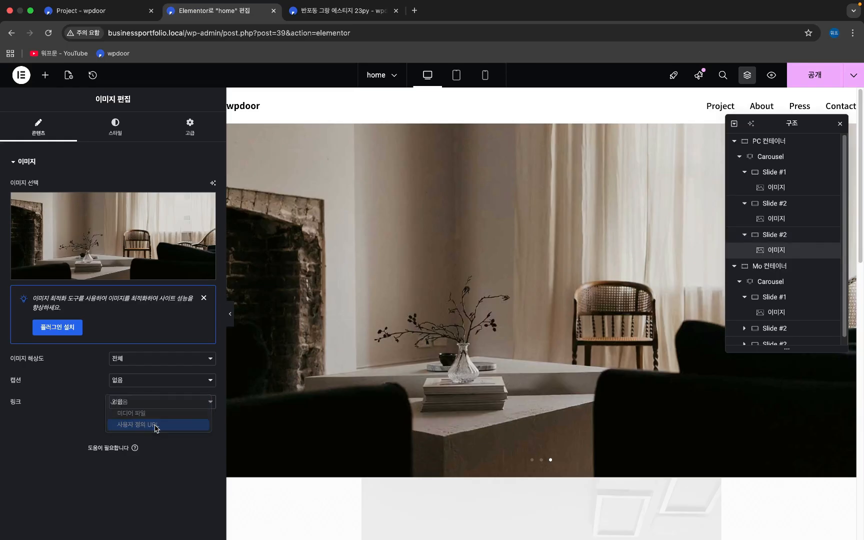
left_click(156, 424)
- Go back to the Project page, open the 압구정 벨루어 웨스트 42py project and copy the part of its address after the domain
left_click(356, 12)
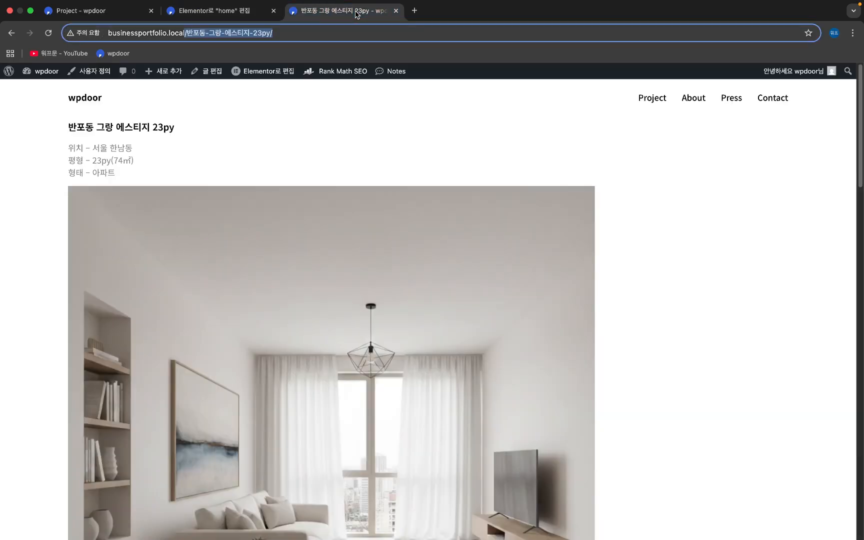
left_click(9, 34)
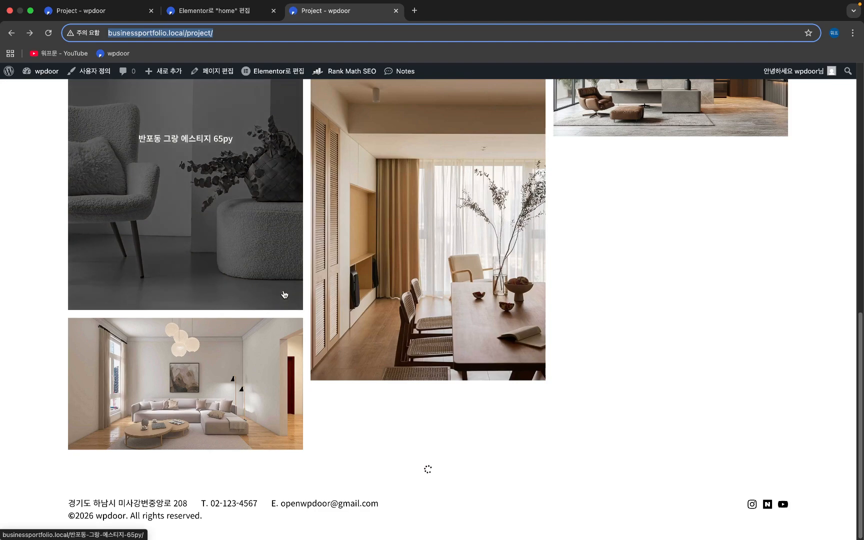
scroll(366, 355, "up", 5)
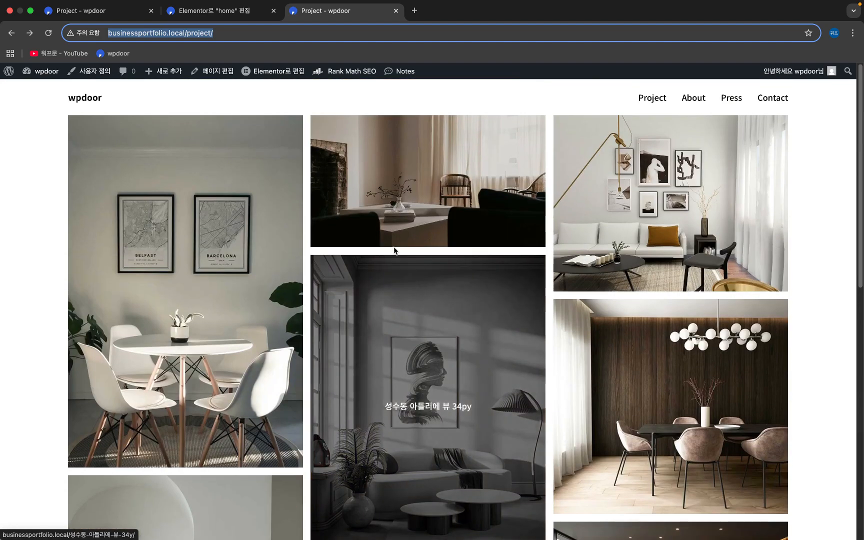
left_click(436, 234)
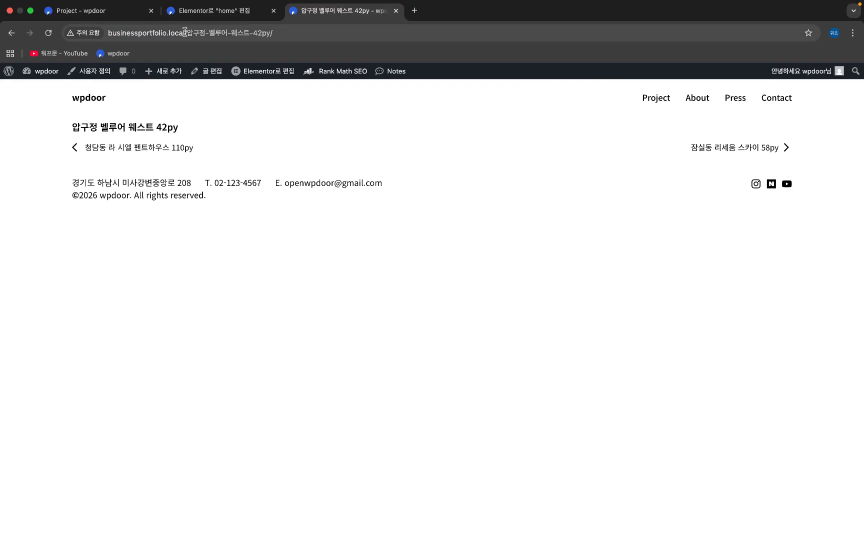
left_click_drag(184, 33, 407, 43)
key("ctrl+c")
- Return to the Elementor editor and paste /압구정-벨루어-웨스트-42py/ as the link of the PC Carousel's third slide image
left_click(207, 15)
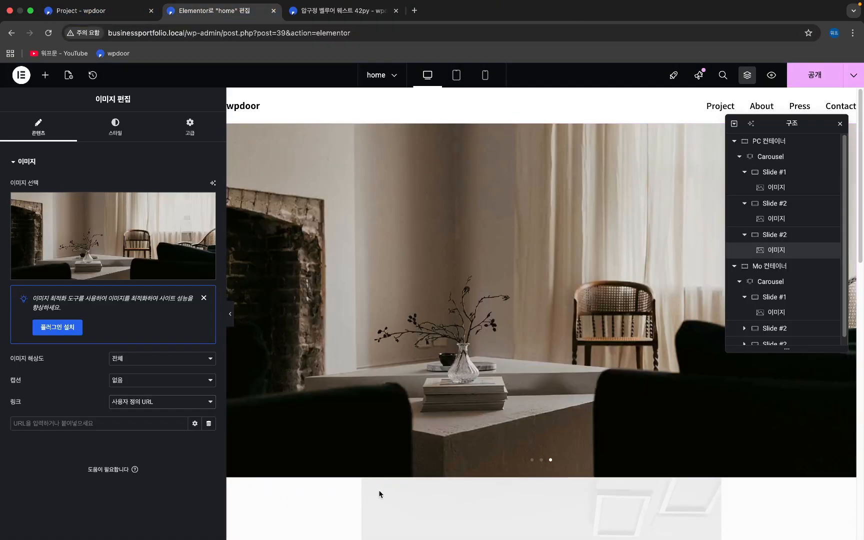
left_click(140, 426)
key("ctrl+v")
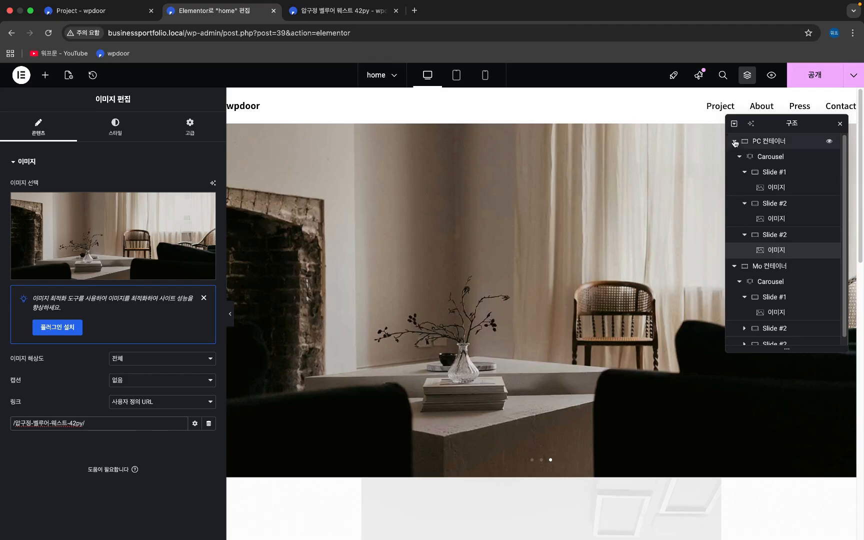
- Collapse the PC Carousel and the Mo Carousel's first slide in the structure, and publish the home page
left_click(741, 157)
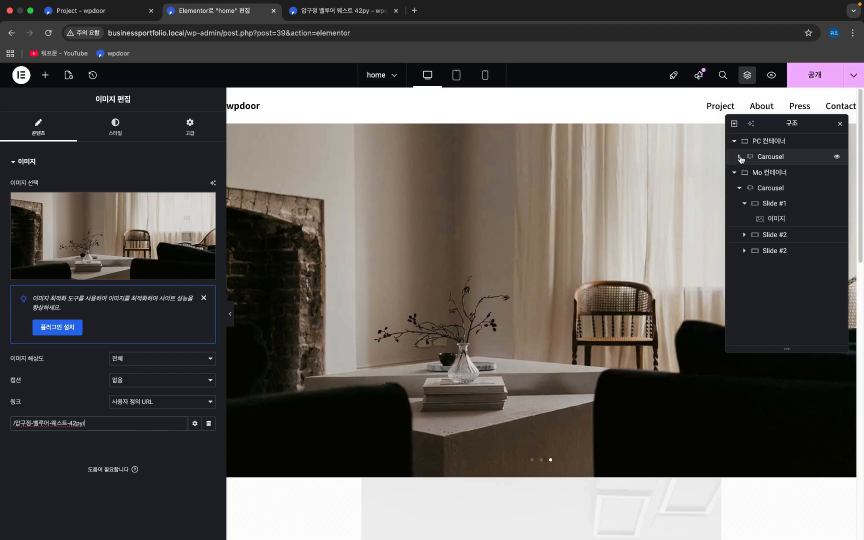
left_click(745, 205)
left_click(810, 77)
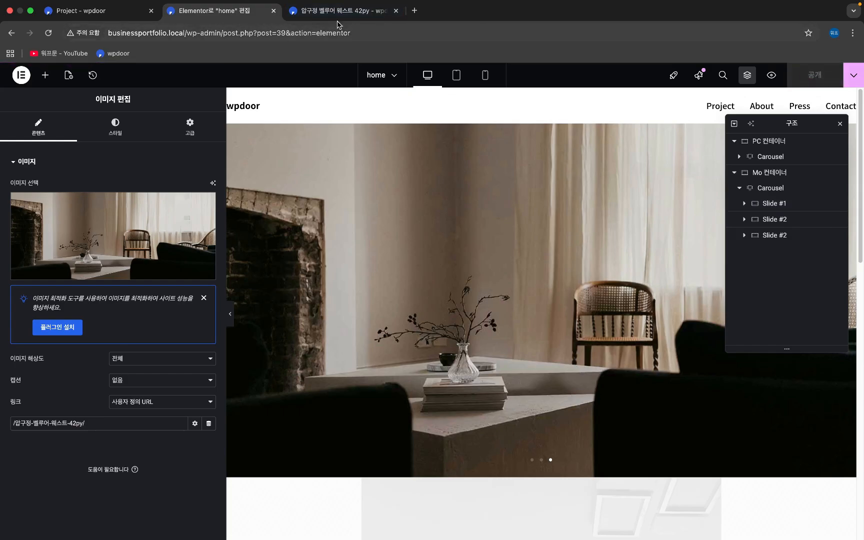
- Close the home editor and project tabs and check the linked carousel on the live home page
left_click(272, 11)
left_click(273, 11)
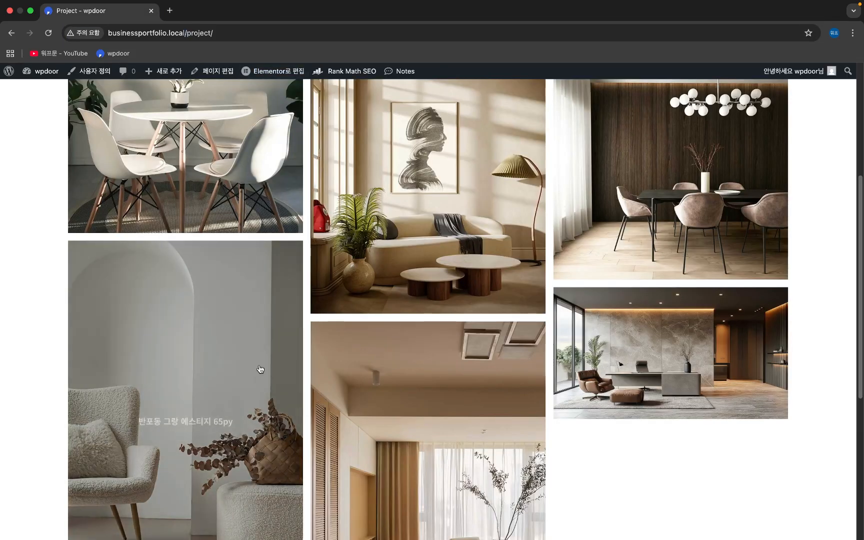
scroll(260, 369, "up", 5)
left_click(96, 98)
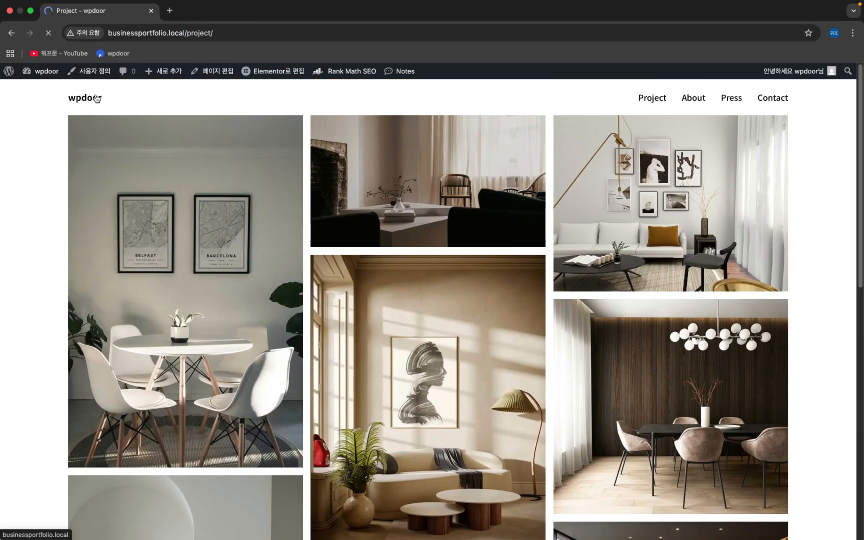
scroll(389, 423, "down", 2)
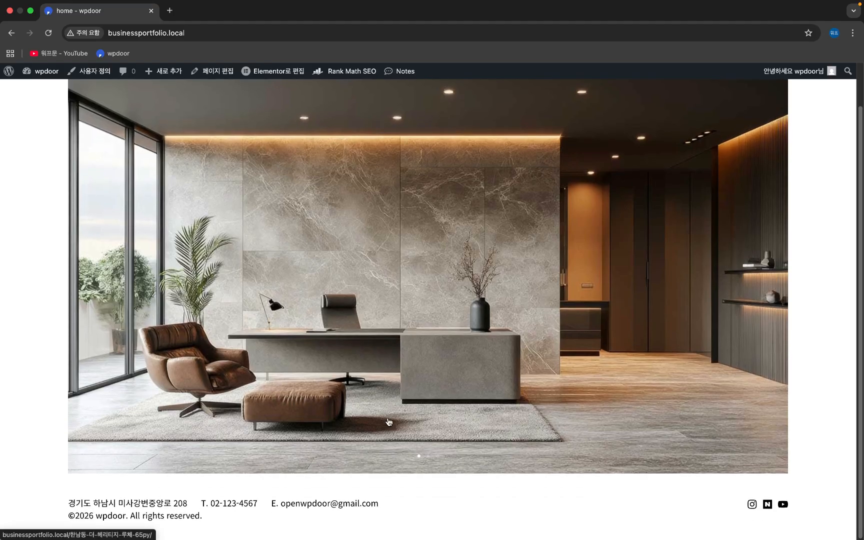
scroll(389, 422, "up", 2)
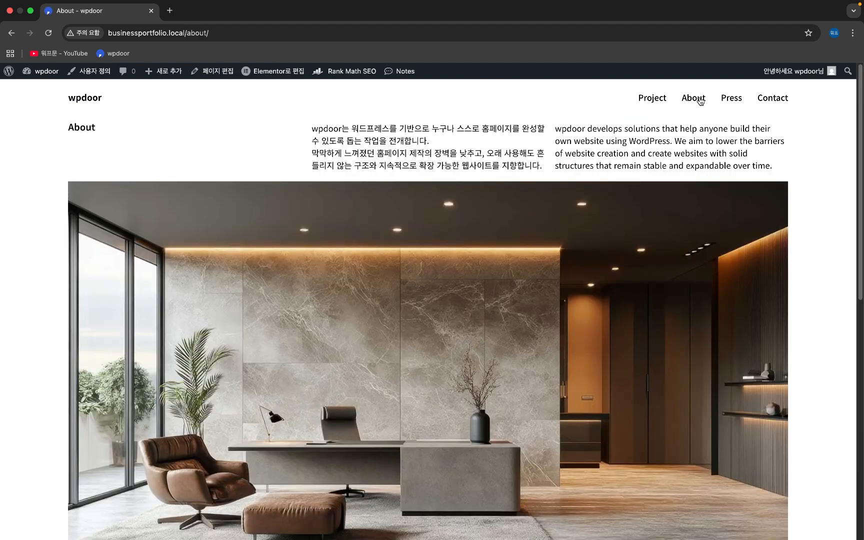
- Open the About page in Elementor and show the first container's advanced settings for the tablet layout
left_click(273, 72)
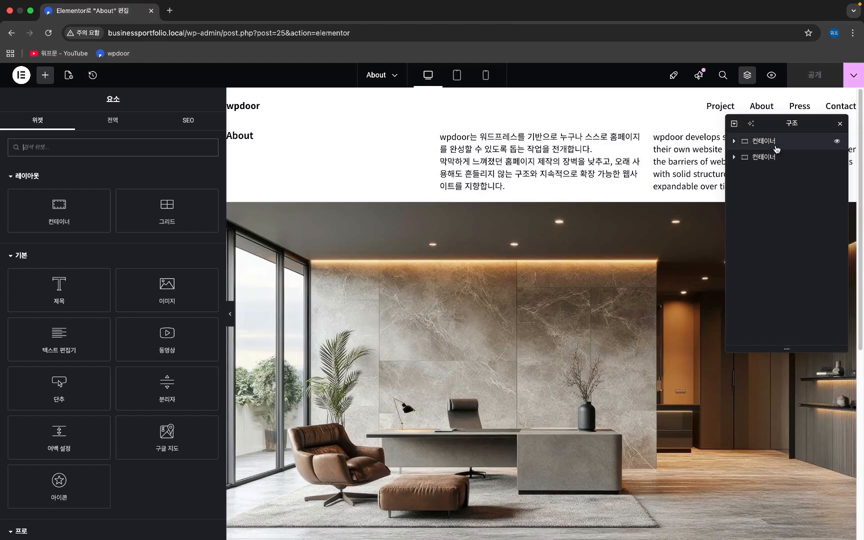
left_click(777, 146)
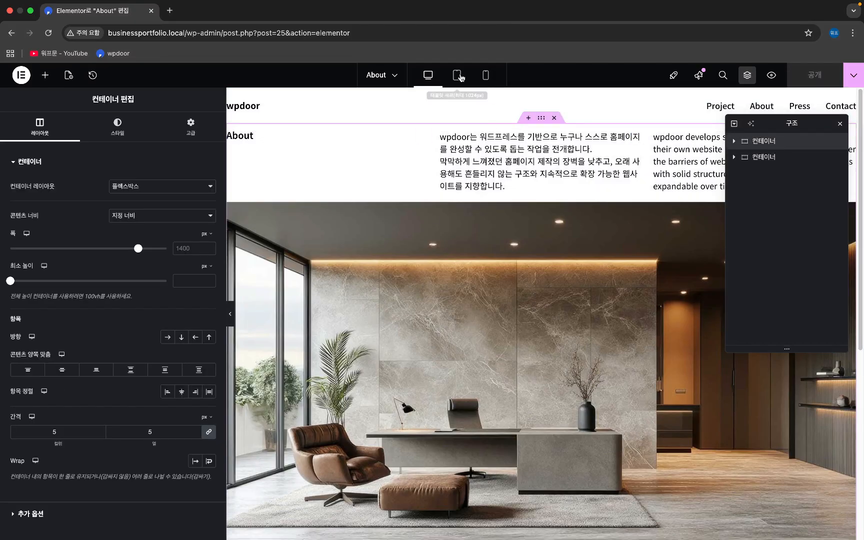
left_click(457, 76)
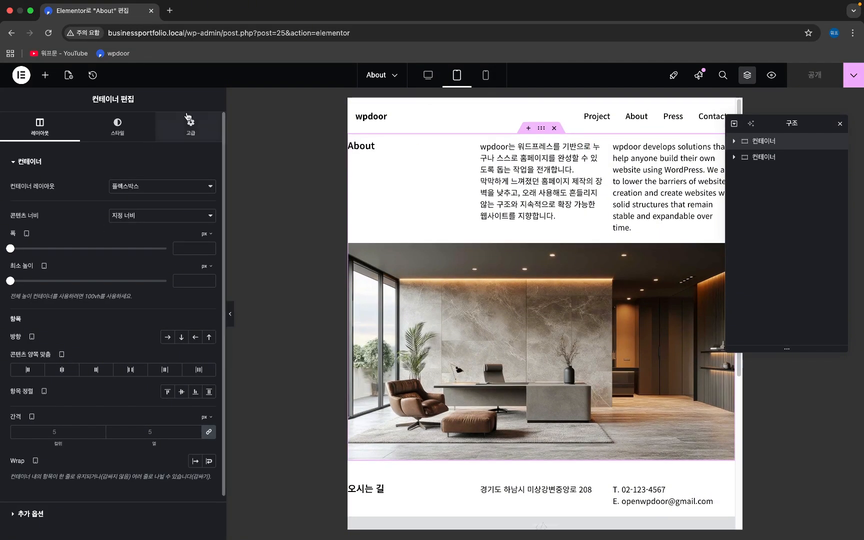
left_click(188, 118)
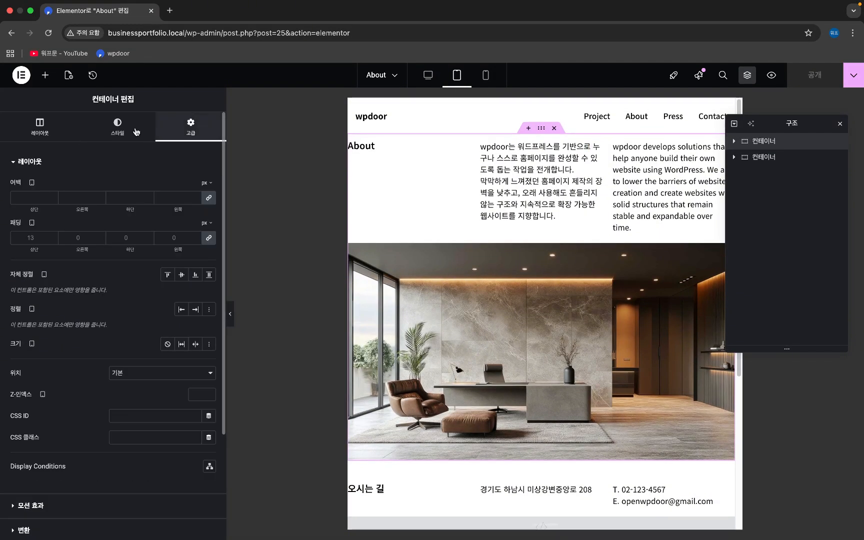
- Set the first container's tablet padding to 13 px top, 15 px right, 0 bottom and 15 px left
left_click(209, 238)
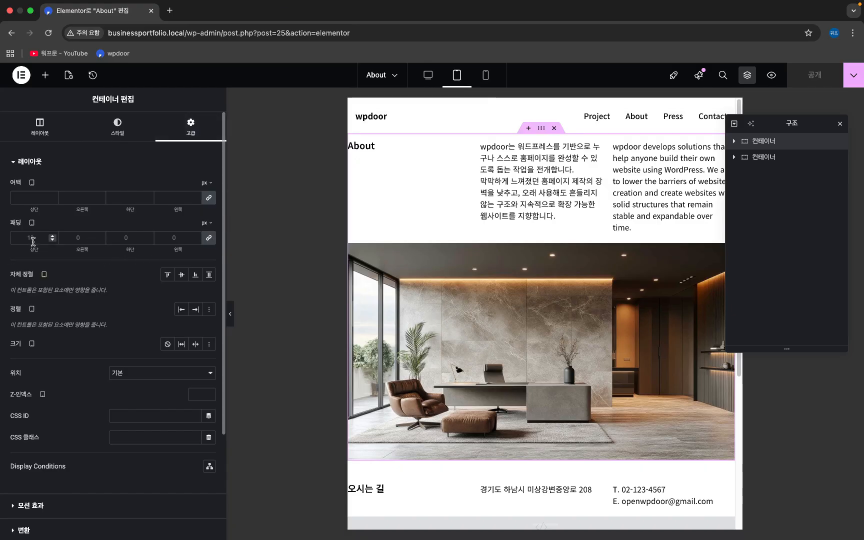
type("1115")
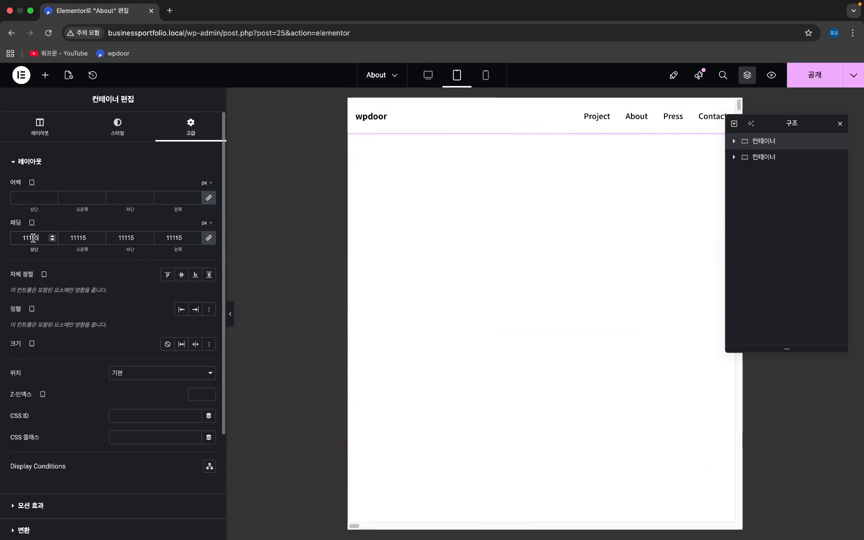
double_click(35, 239)
type("15")
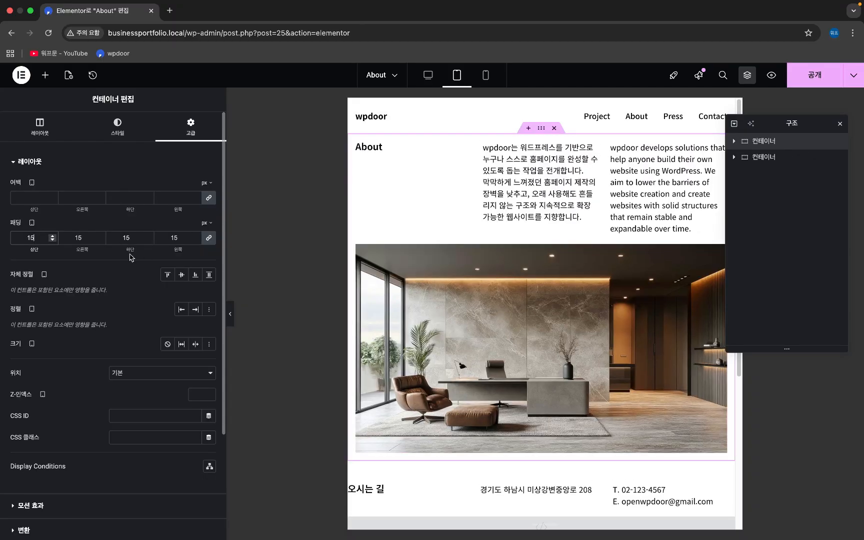
double_click(125, 238)
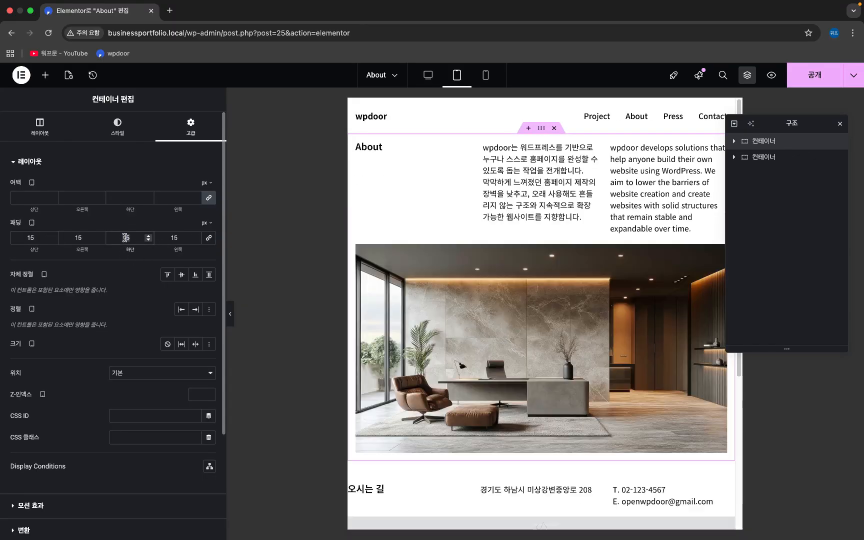
type("0")
left_click(52, 240)
left_click(52, 240)
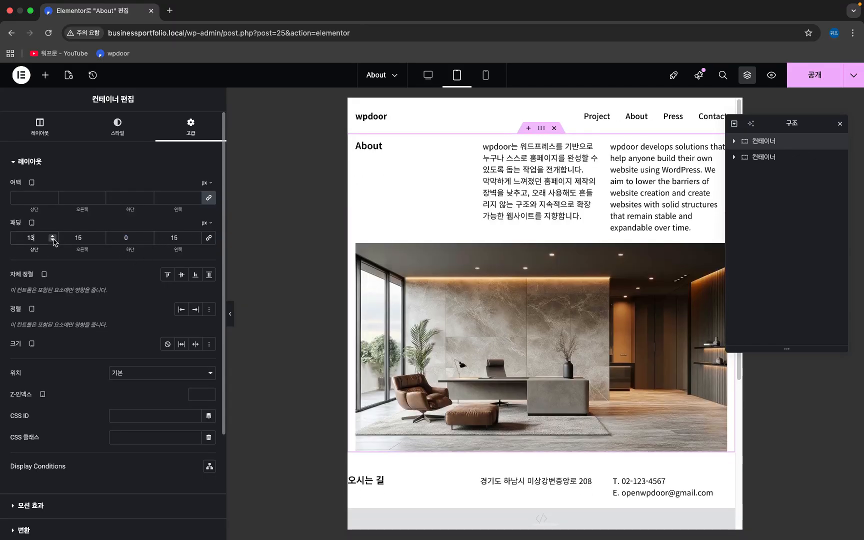
- Set the second container's tablet padding to 45 px top, 15 px right, 0 bottom and 15 px left, and publish the page
left_click(781, 161)
left_click(196, 130)
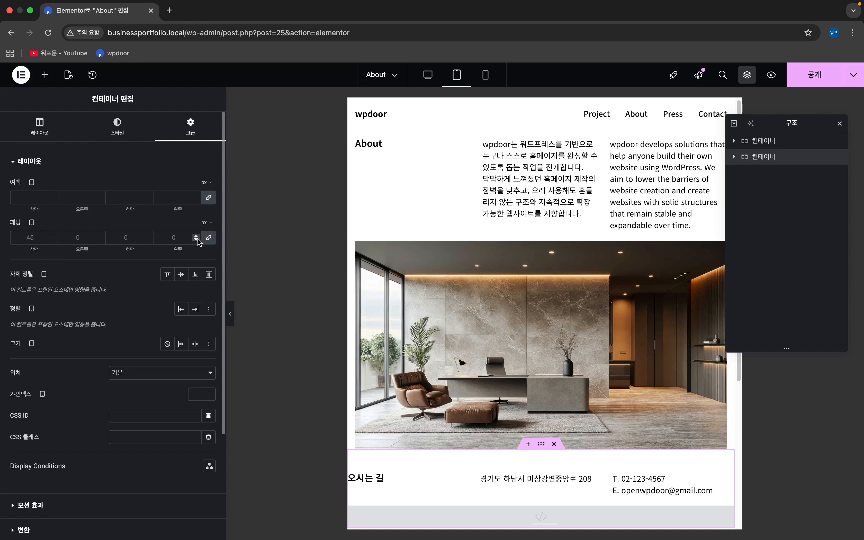
left_click(35, 237)
type("15")
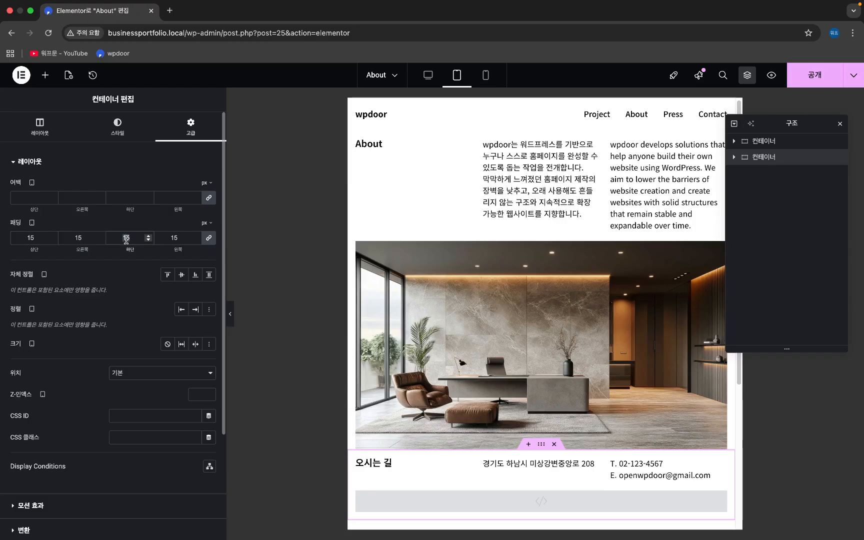
key("BackSpace")
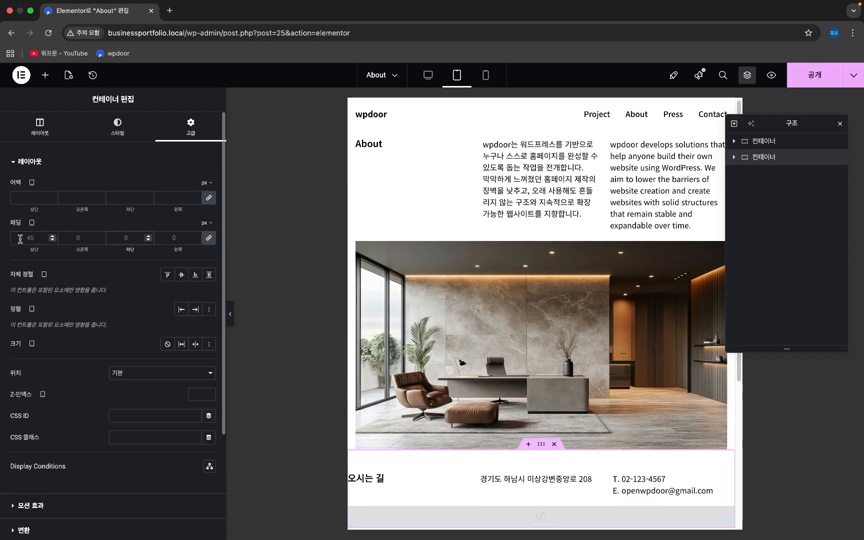
type("15")
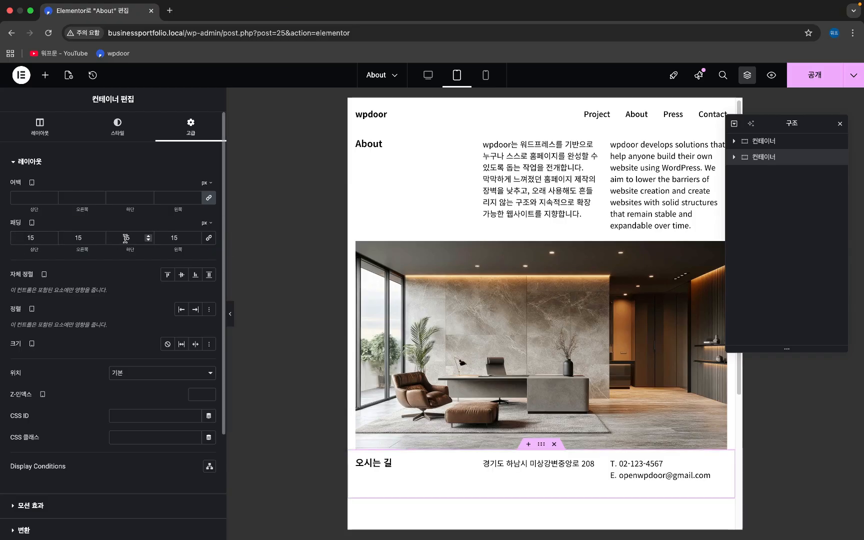
type("0")
double_click(31, 239)
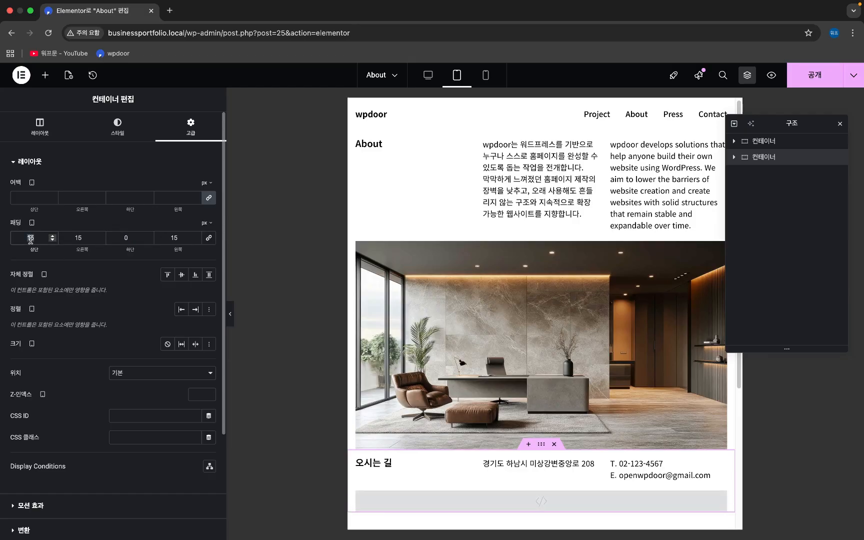
type("45")
left_click(800, 79)
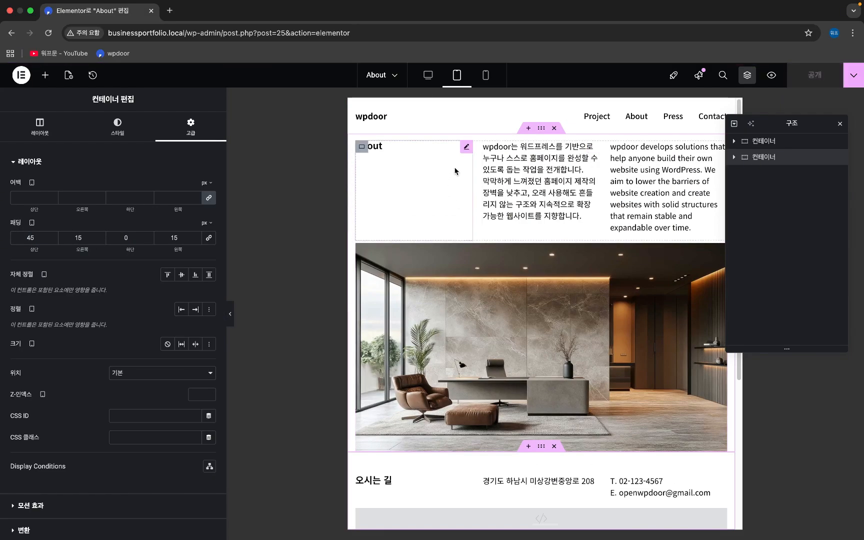
- Set the About heading's tablet font size to 16 px
left_click(465, 148)
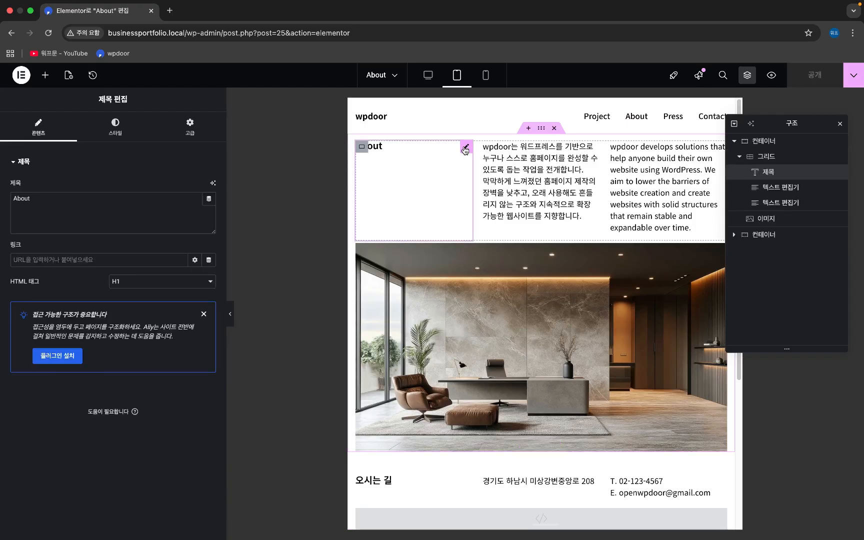
left_click(116, 127)
left_click(215, 216)
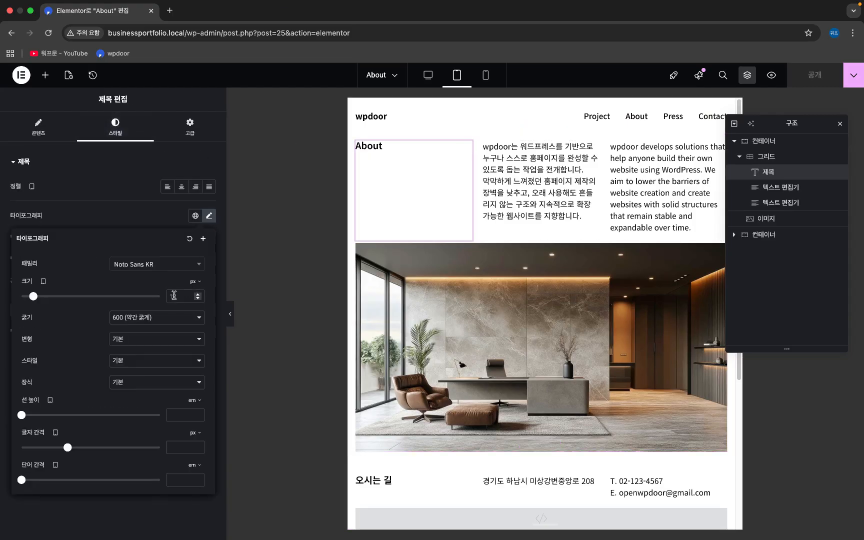
type("16")
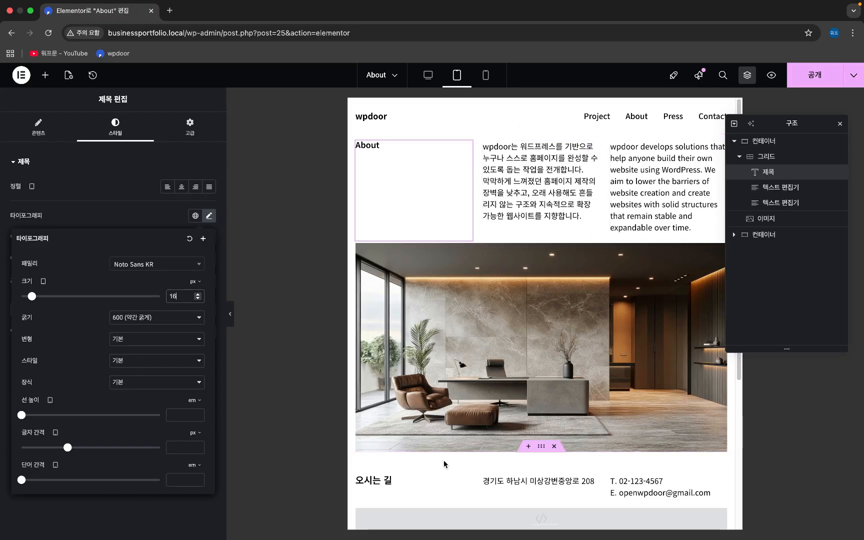
- Set the 오시는 길 heading's tablet font size to 16 px, publish the page and check the tablet layout
left_click(449, 487)
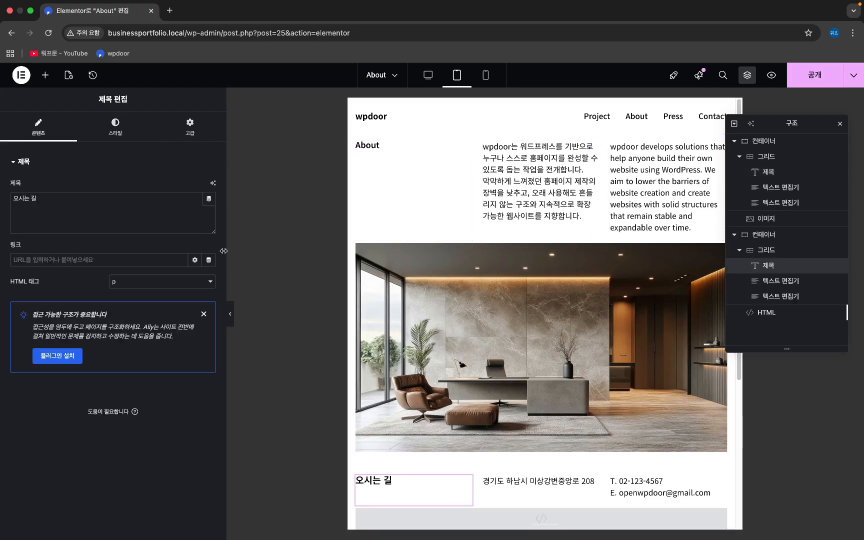
left_click(113, 127)
left_click(209, 216)
left_click(179, 296)
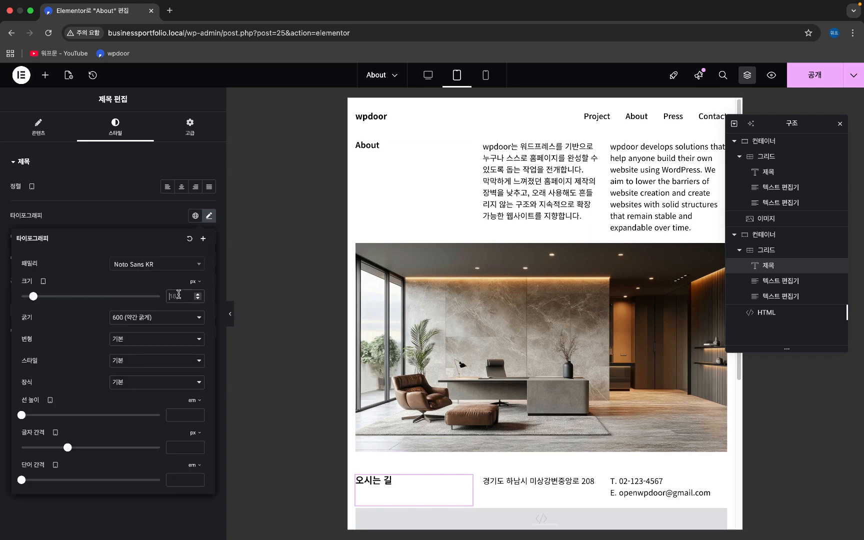
type("1")
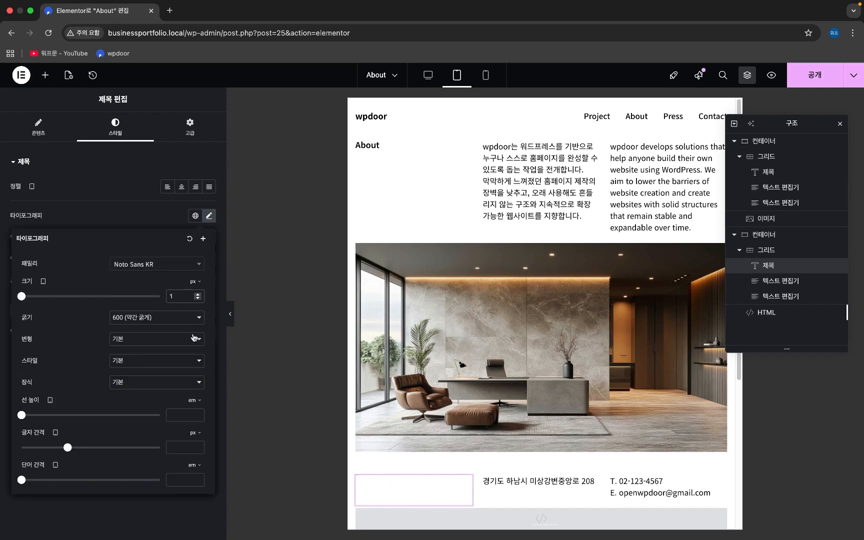
type("6")
scroll(501, 250, "down", 5)
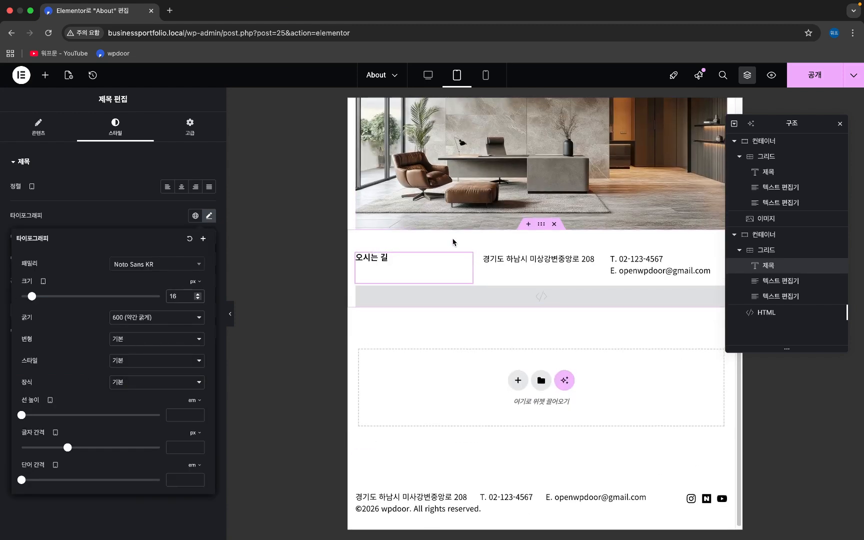
scroll(455, 242, "up", 5)
left_click(816, 76)
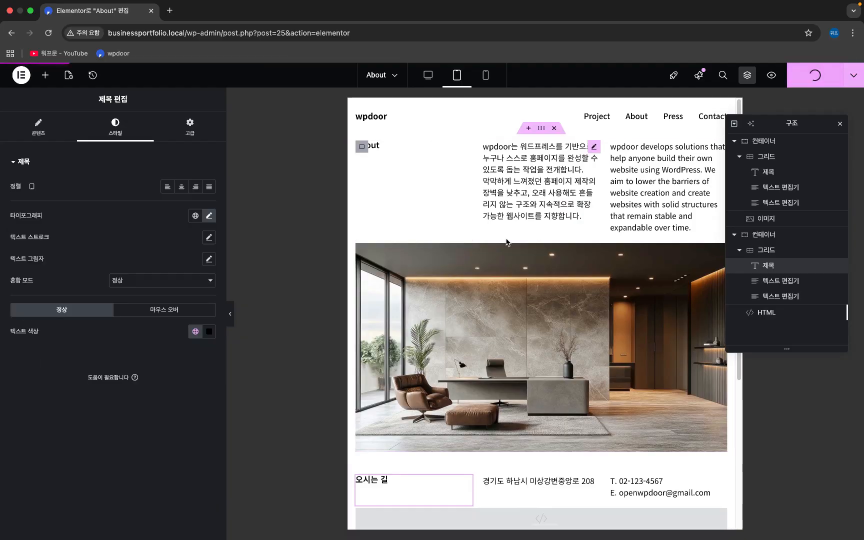
scroll(530, 240, "down", 5)
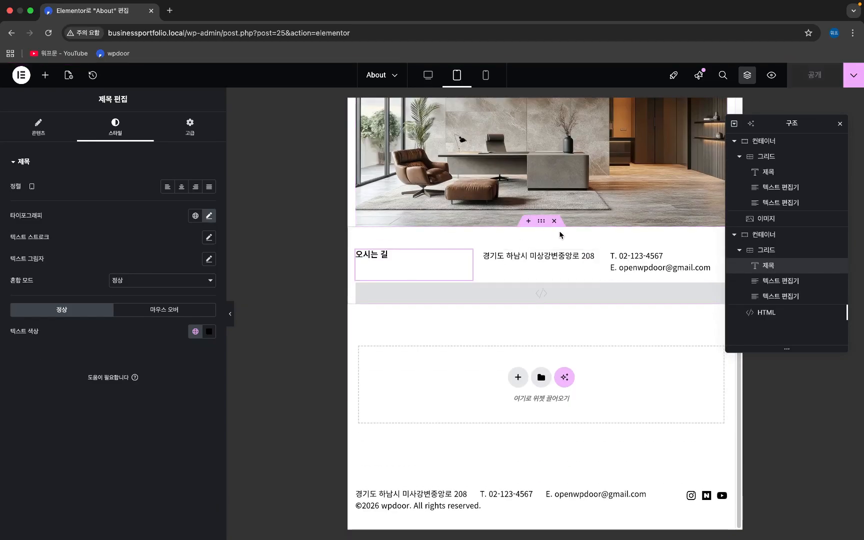
scroll(570, 223, "up", 4)
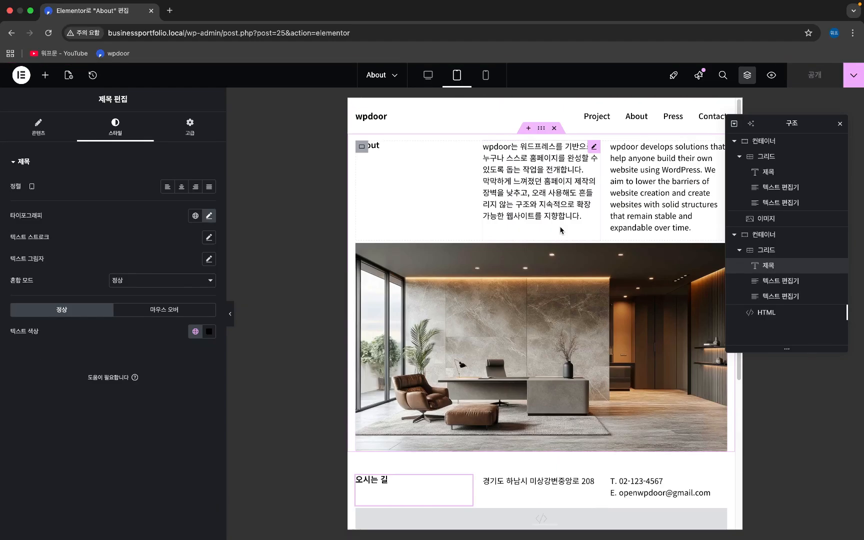
- Switch the About page to the mobile layout and review it from header to footer
left_click(483, 78)
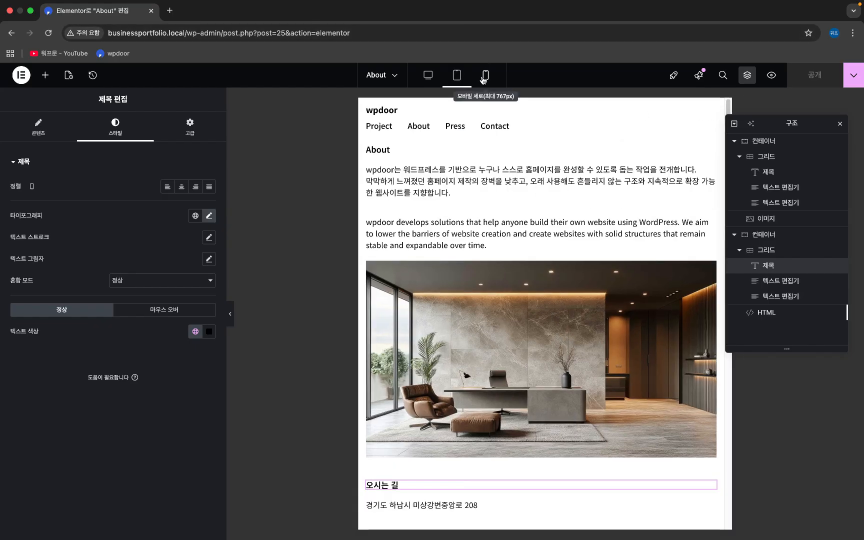
scroll(563, 318, "down", 6)
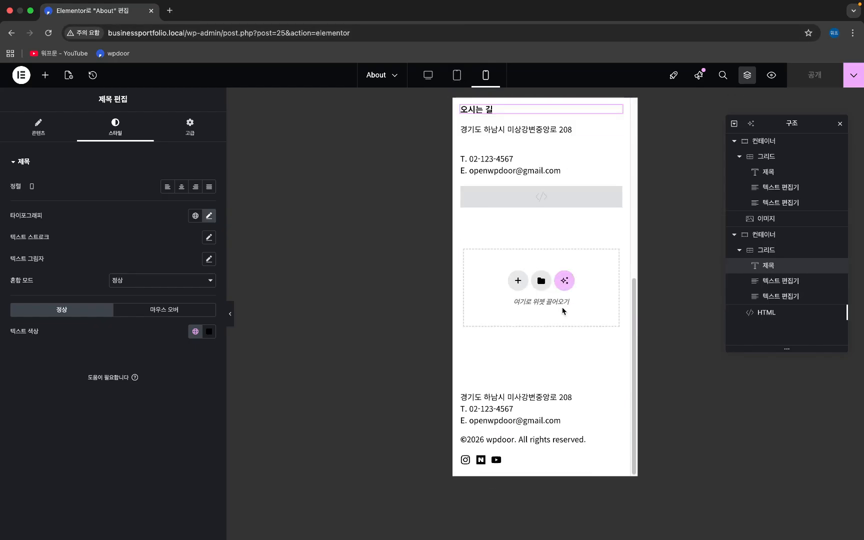
scroll(563, 310, "up", 6)
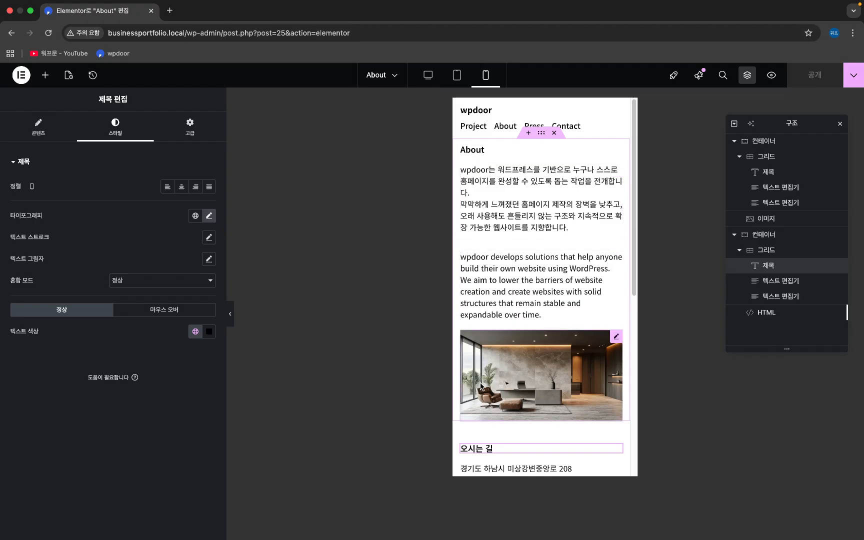
scroll(474, 326, "down", 1)
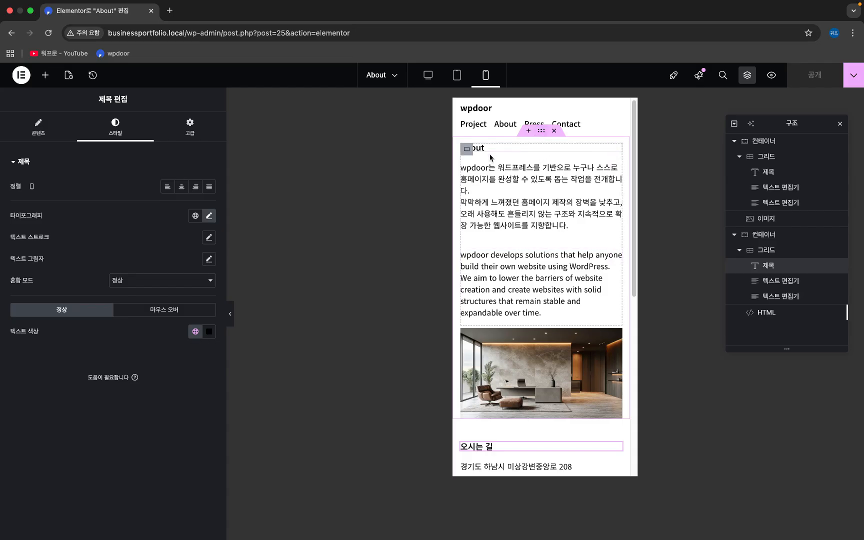
- Try a 0 px gap on the first container in the mobile layout and restore it to 5 px
left_click(541, 132)
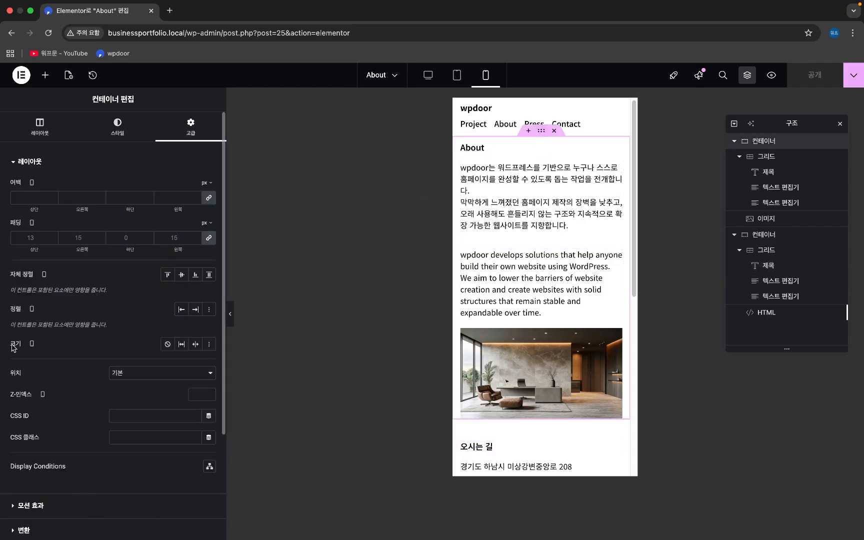
left_click(42, 137)
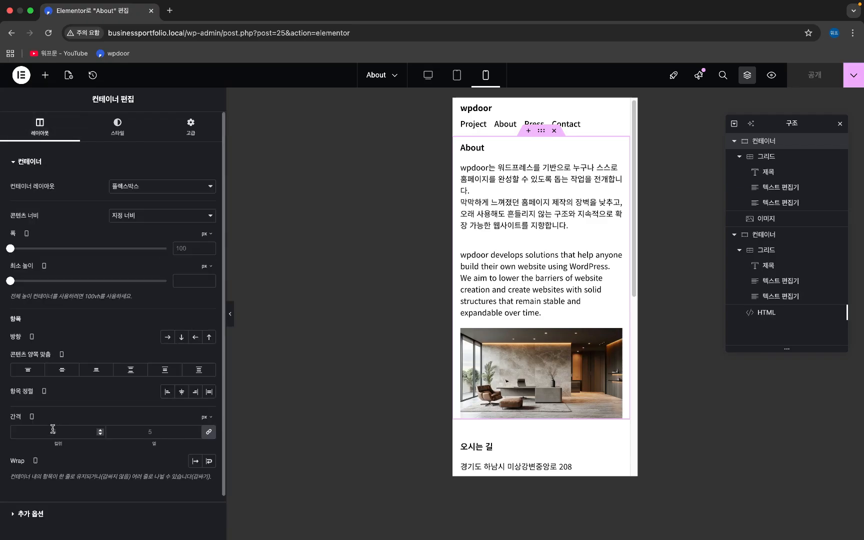
type("0")
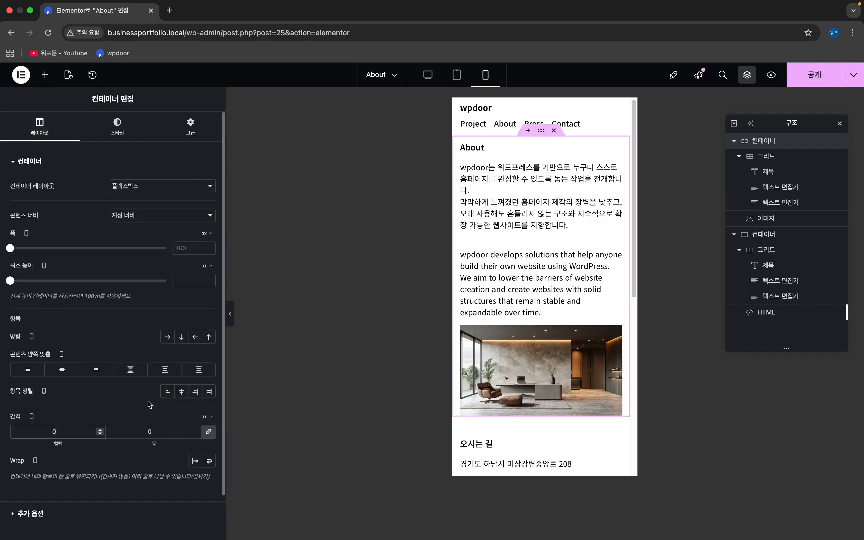
left_click(741, 158)
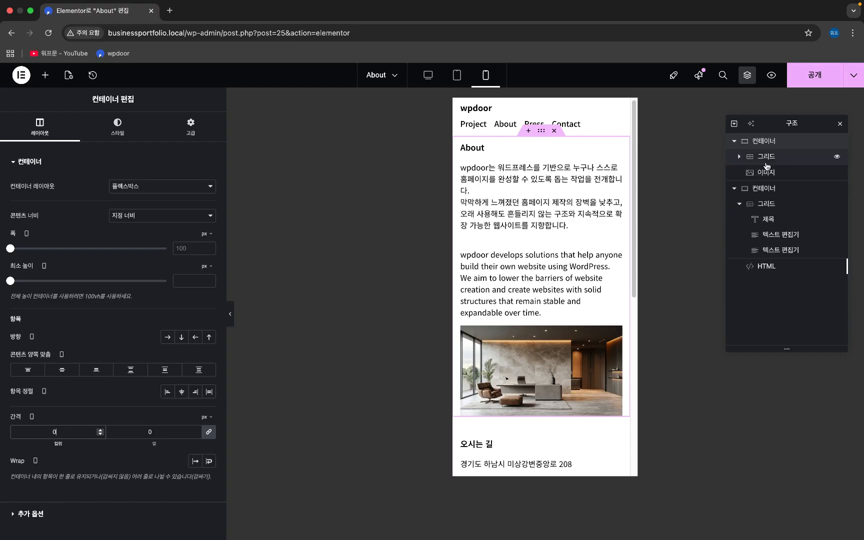
double_click(54, 431)
type("5")
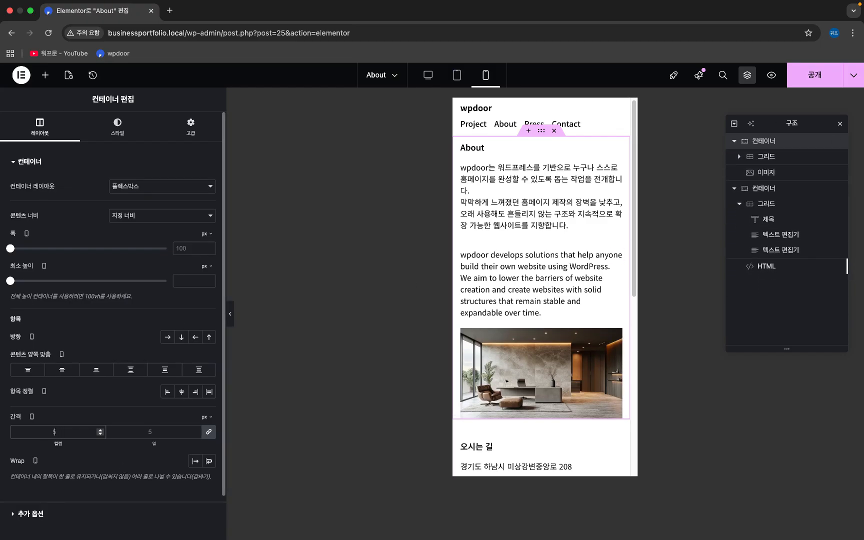
- Try a 0 px gap on the first container's grid in the mobile layout and clear the value again
left_click(775, 159)
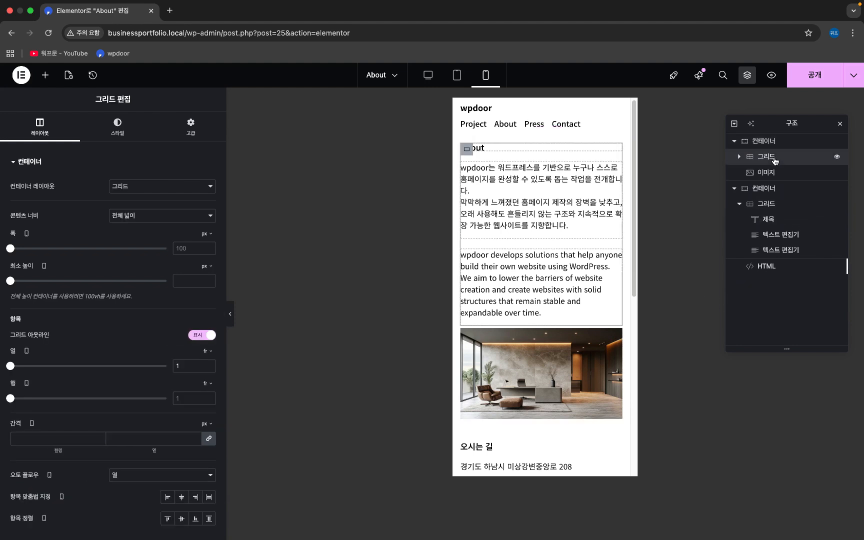
left_click(51, 439)
type("0")
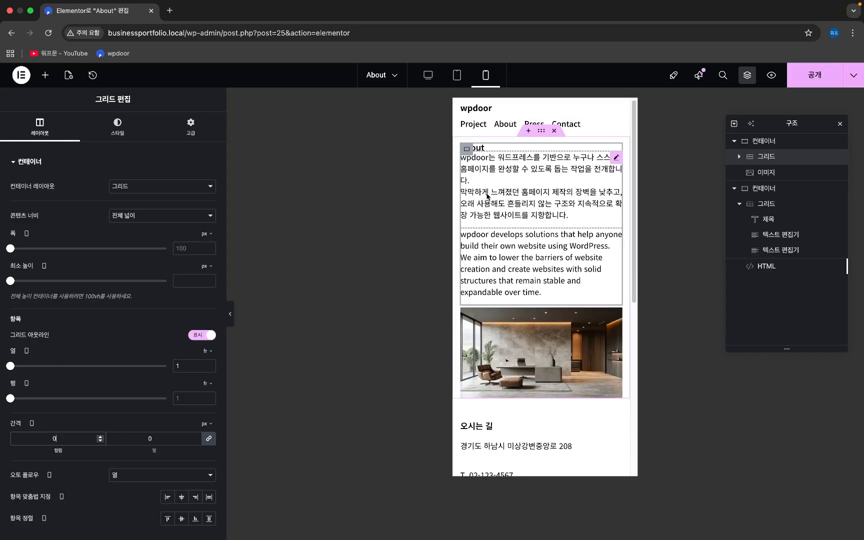
key("BackSpace")
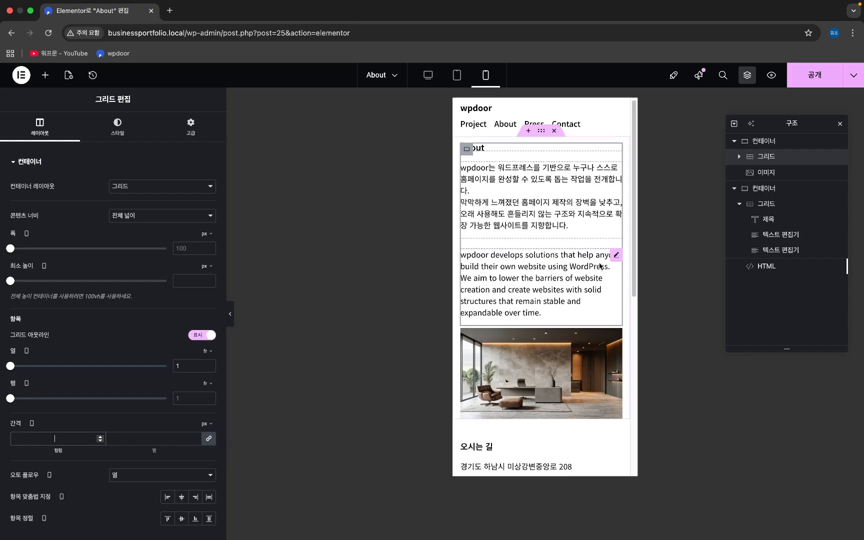
- Unlink the English paragraph's mobile margins, try a top margin of -20 px and check the spacing
left_click(618, 256)
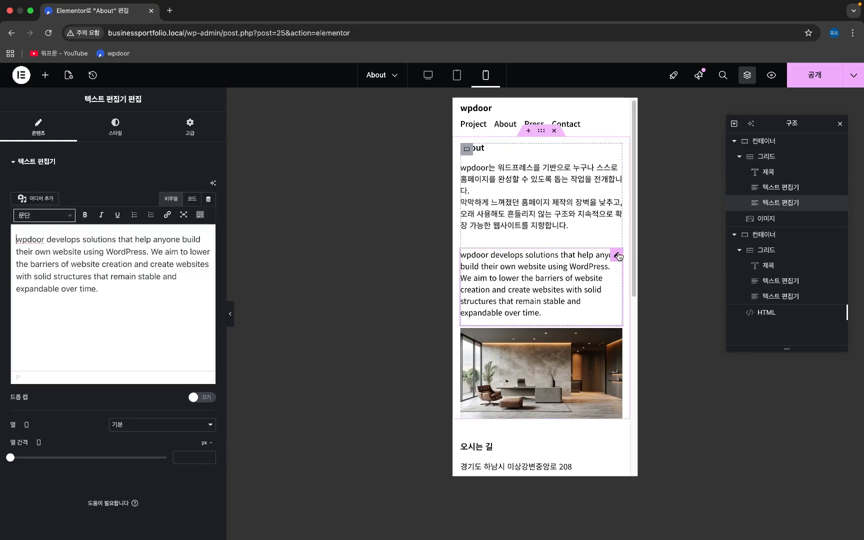
left_click(190, 126)
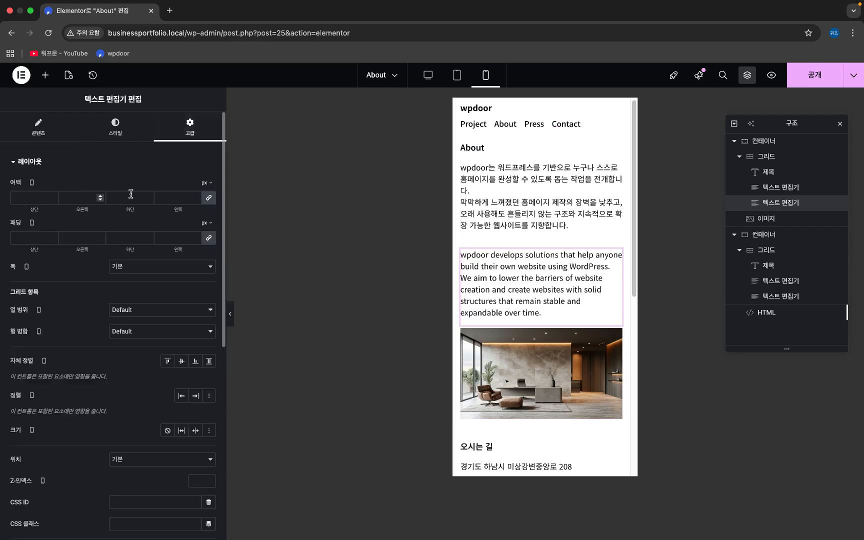
left_click(209, 199)
type("2")
type("-")
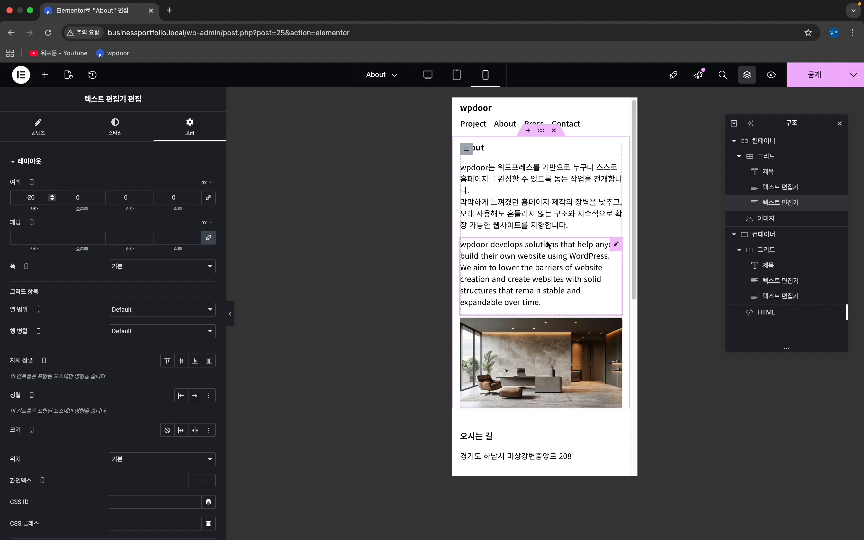
scroll(510, 225, "down", 2)
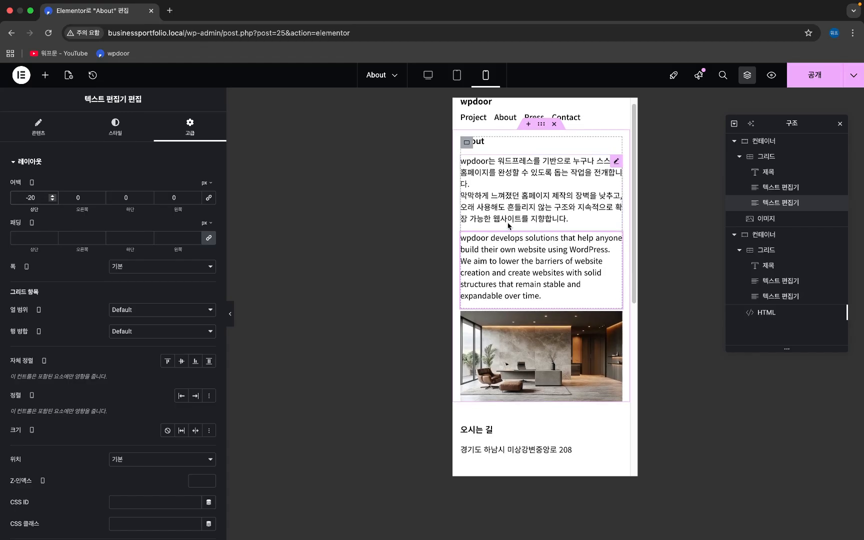
scroll(503, 261, "up", 2)
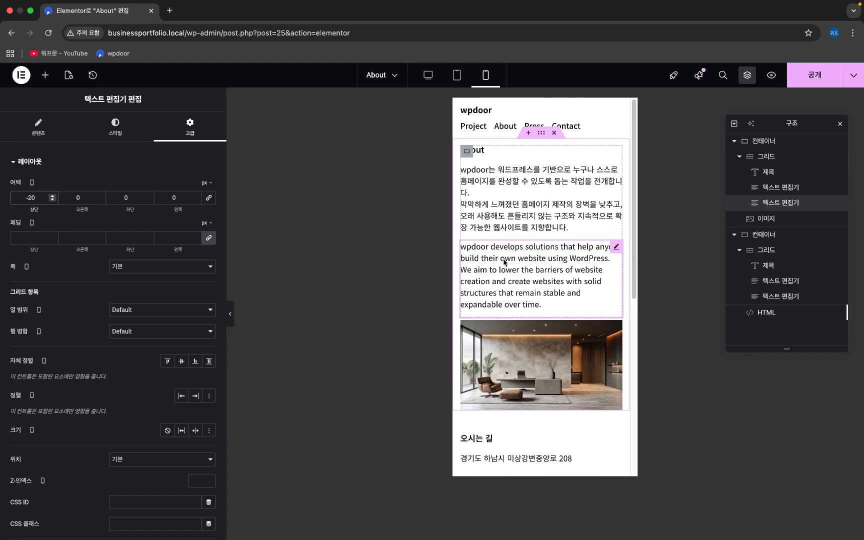
- Reset the English paragraph's top margin to 0, relink the margin sides and clear all their values
type("0")
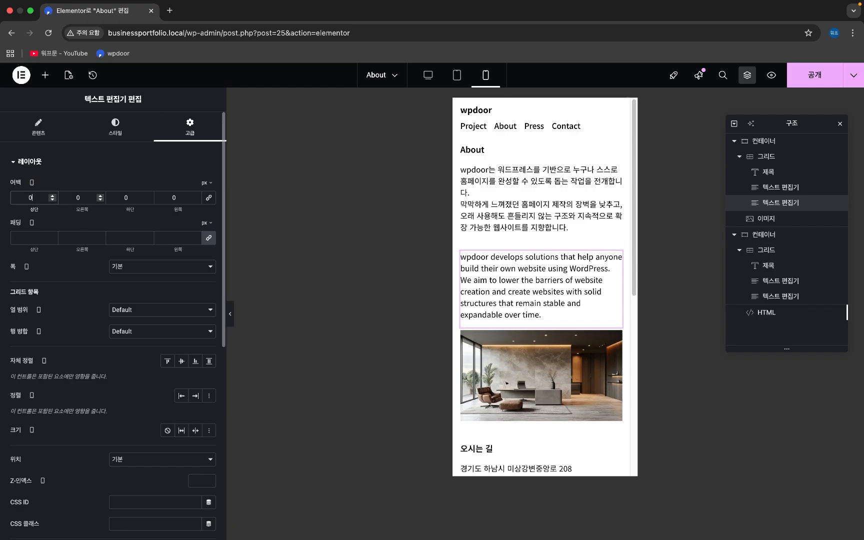
left_click(209, 202)
left_click(177, 199)
key("BackSpace")
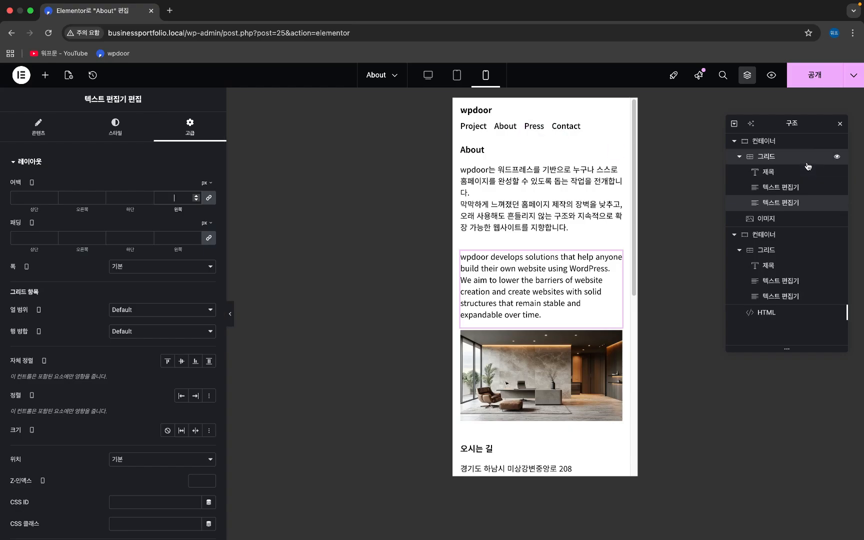
- Set the first container's grid gap to 0 px in the mobile layout and unlink the About heading's margin sides
left_click(778, 157)
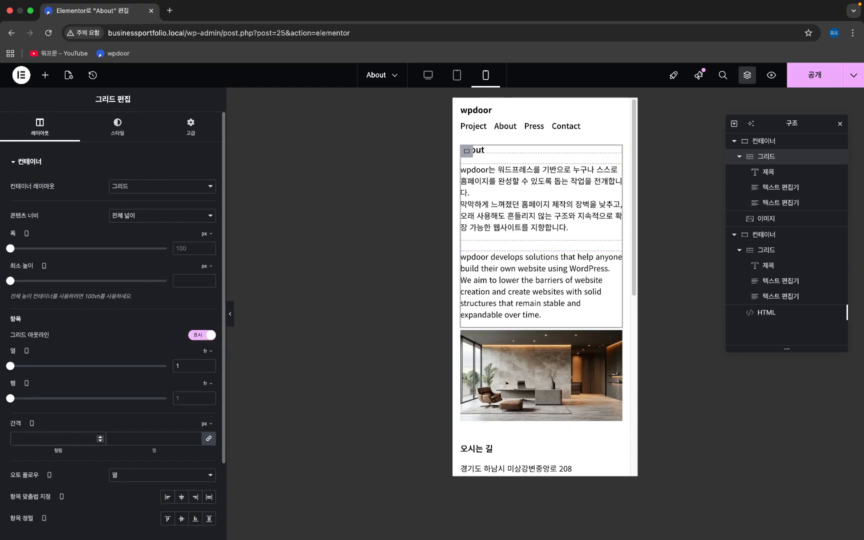
type("0")
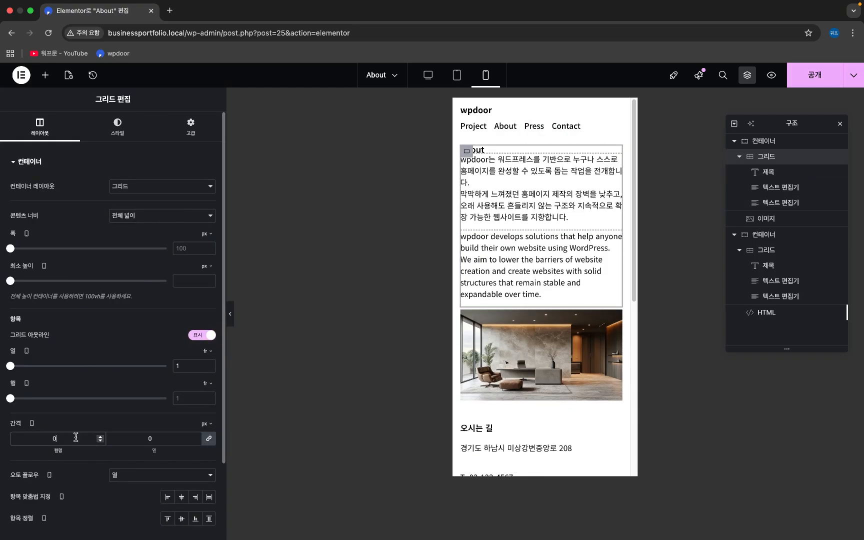
left_click(782, 177)
left_click(190, 128)
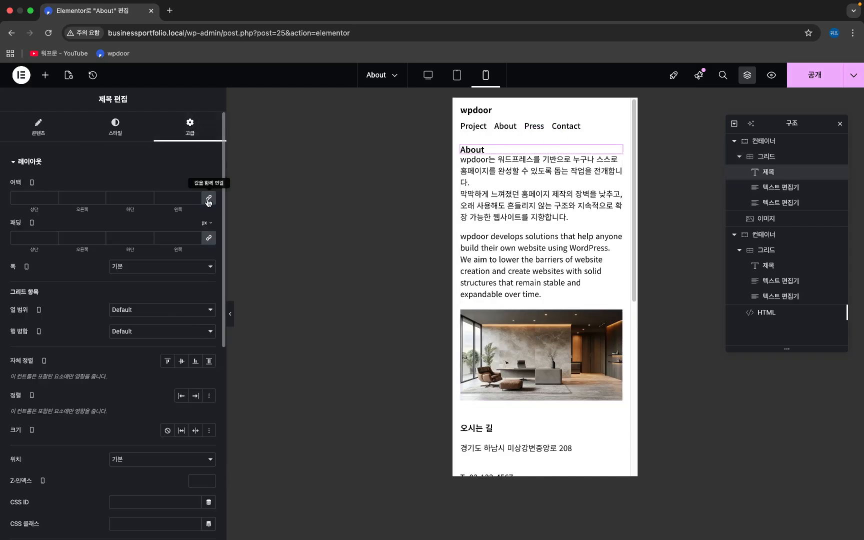
left_click(208, 200)
left_click_drag(36, 198, 3, 201)
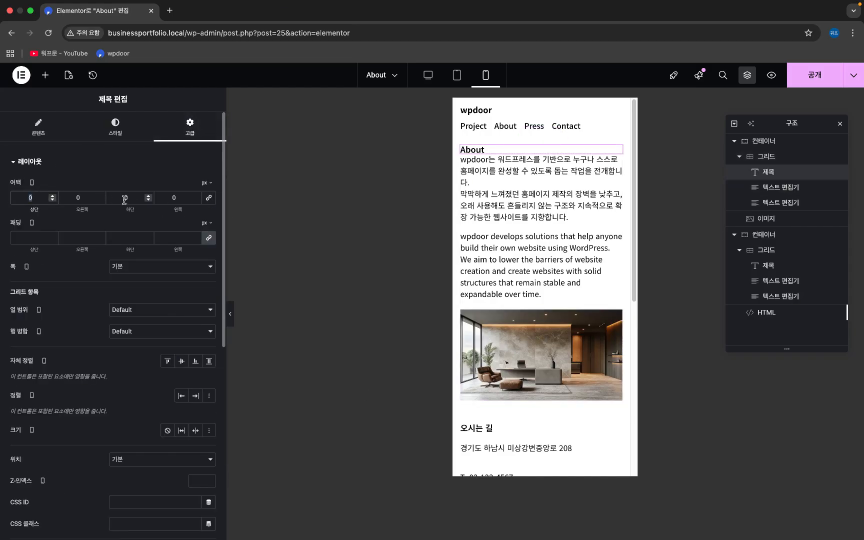
- Set the About heading's mobile bottom margin to 20 px after trying 13 px
left_click_drag(127, 201, 122, 198)
type("20")
key("BackSpace")
key("BackSpace")
type("13")
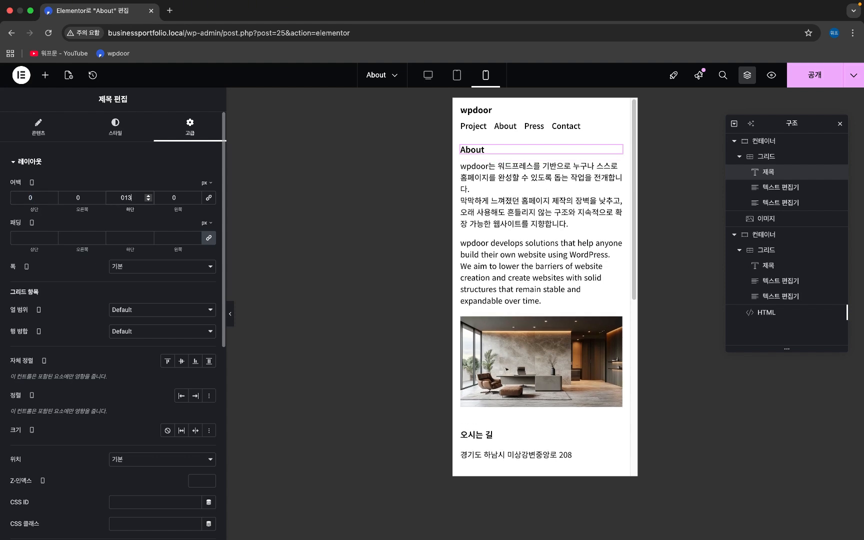
key("BackSpace")
key("BackSpace")
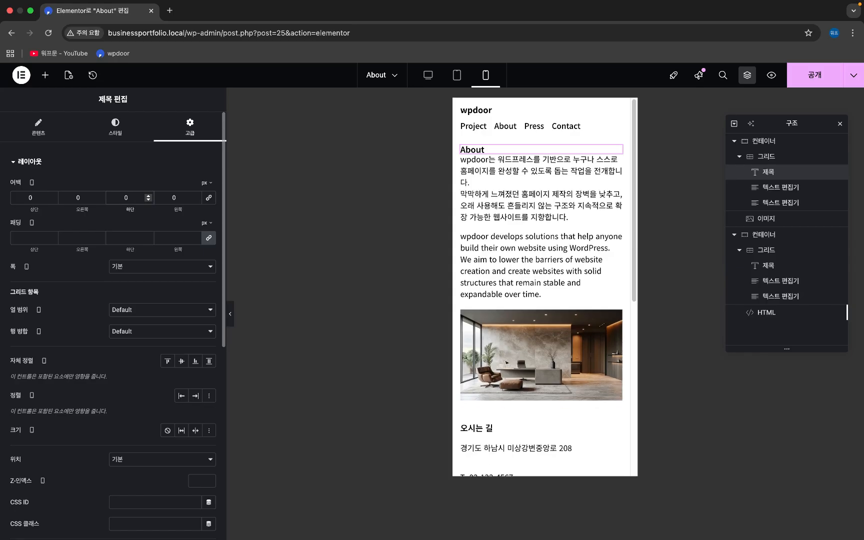
type("20")
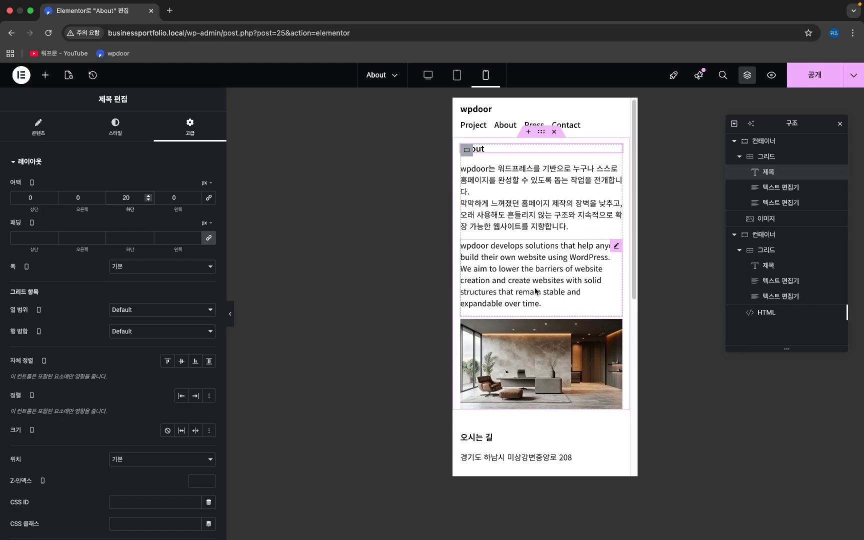
- Set the gap of the second container's grid to 0 px in the mobile layout
scroll(585, 310, "down", 5)
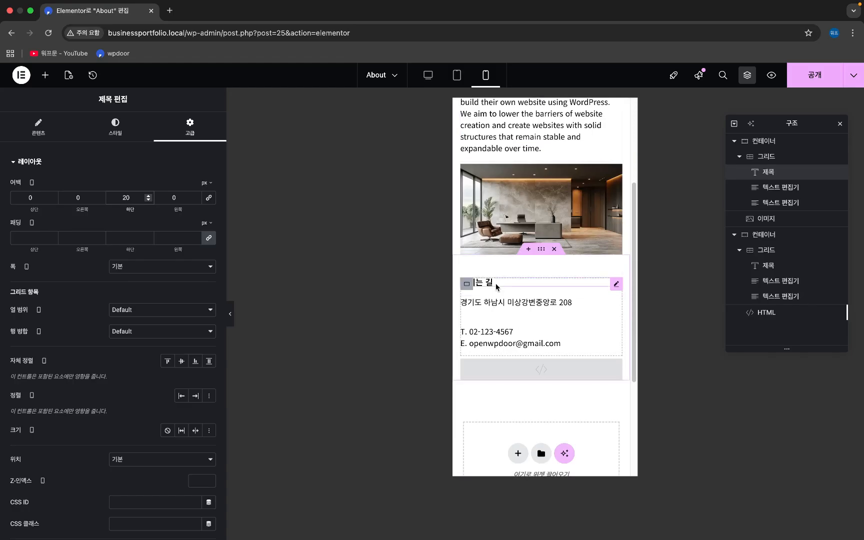
left_click(467, 283)
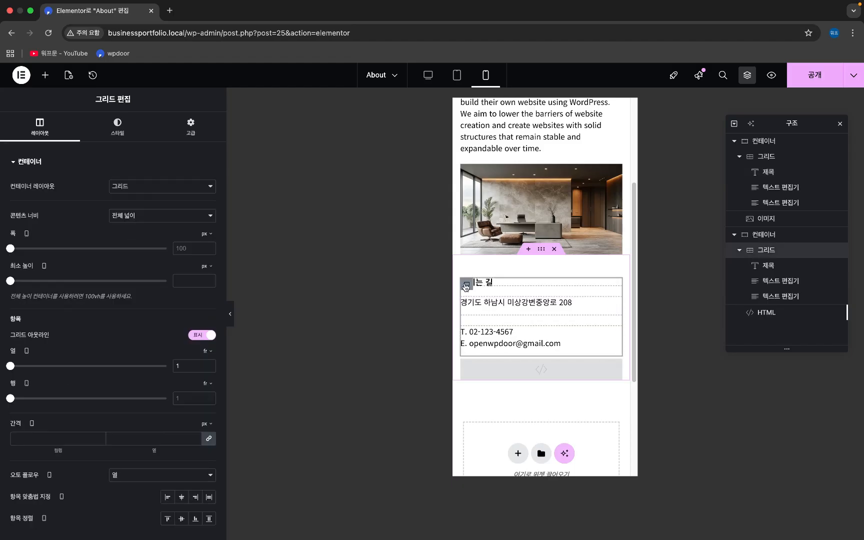
left_click(46, 438)
type("0")
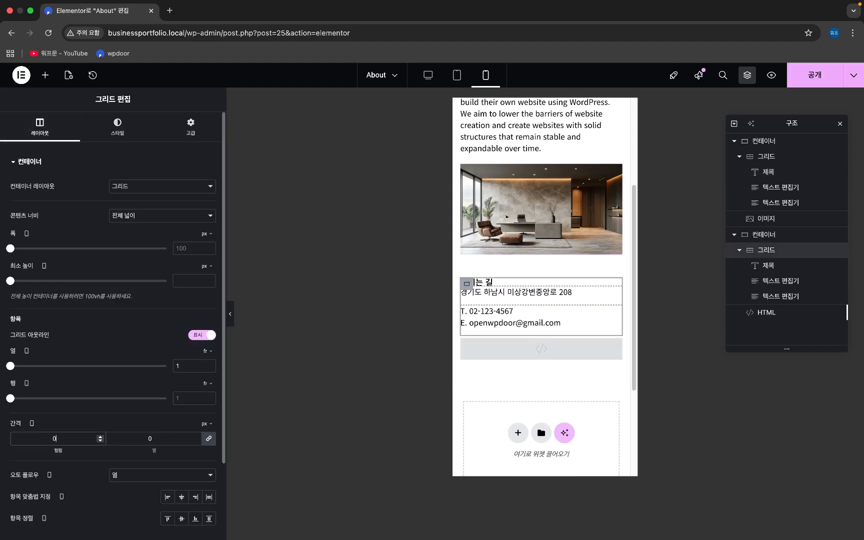
- Unlink the 오시는 길 heading's mobile margins, give it a 20 px bottom margin and publish the page
left_click(616, 284)
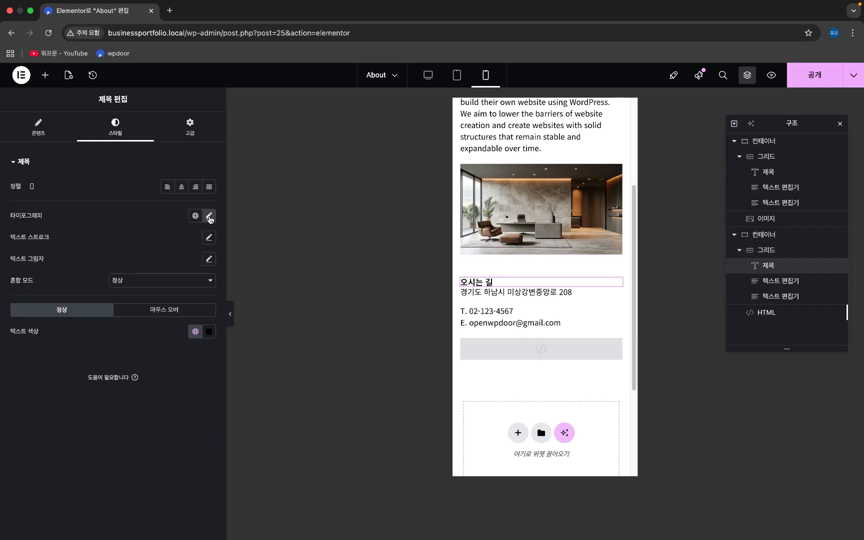
left_click(190, 128)
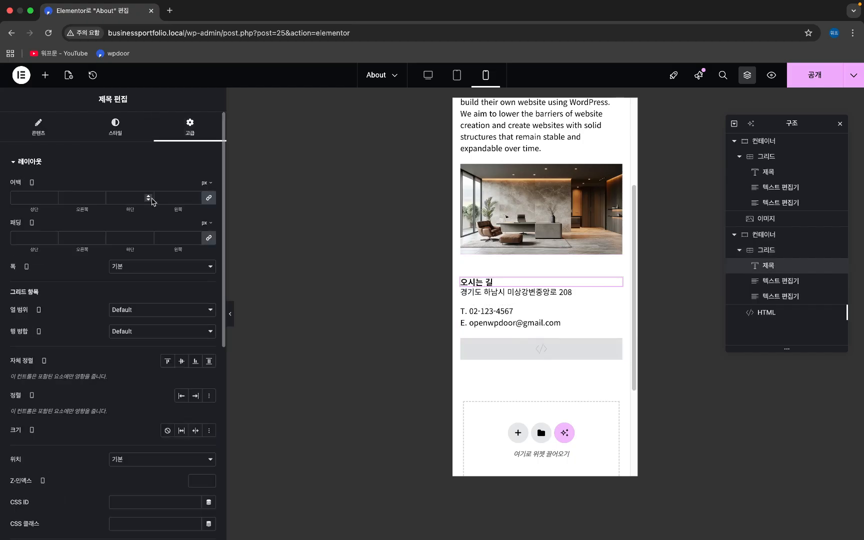
left_click(209, 202)
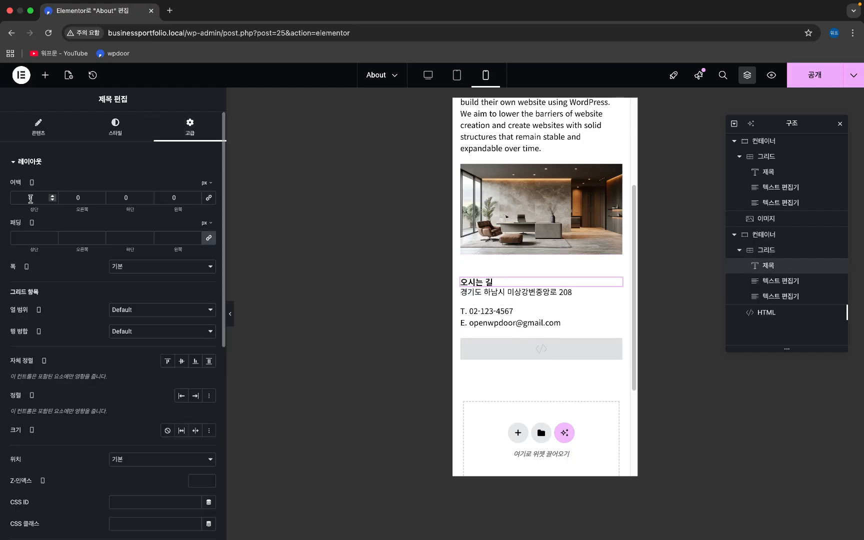
left_click(121, 198)
type("20")
left_click(827, 82)
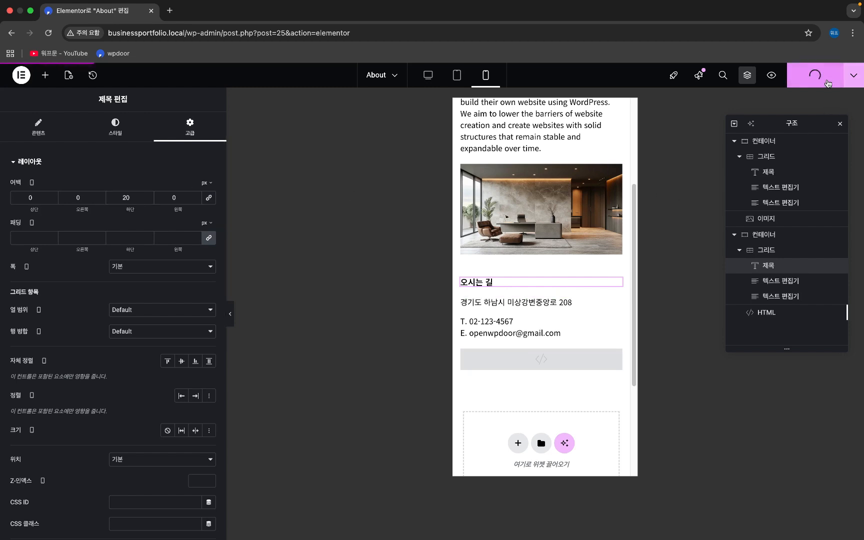
- Switch to the live About page in the iPhone 12 Pro preview and check its mobile layout down to the footer
key("ctrl+Right")
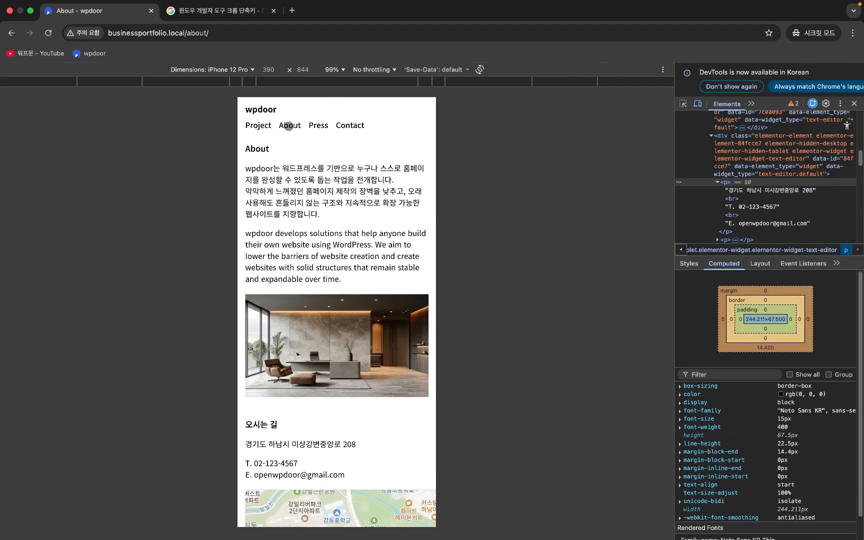
scroll(378, 223, "down", 1)
scroll(378, 223, "down", 5)
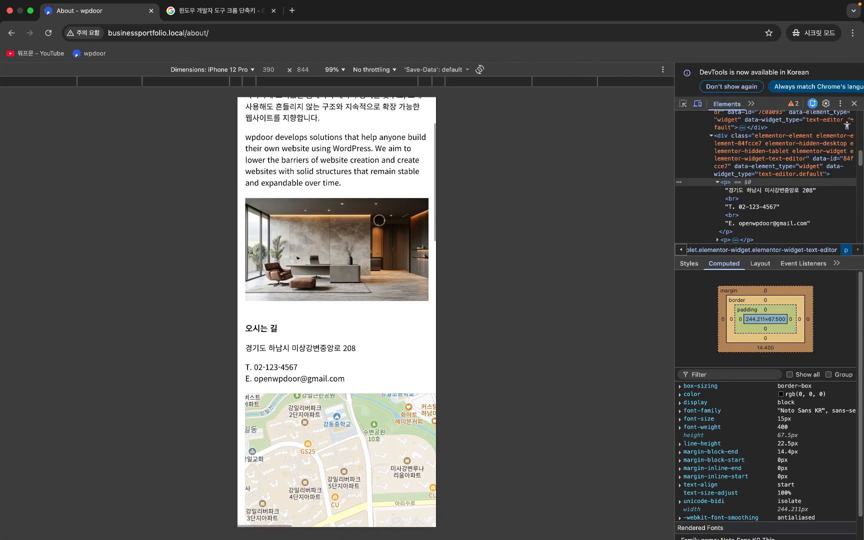
scroll(381, 216, "down", 2)
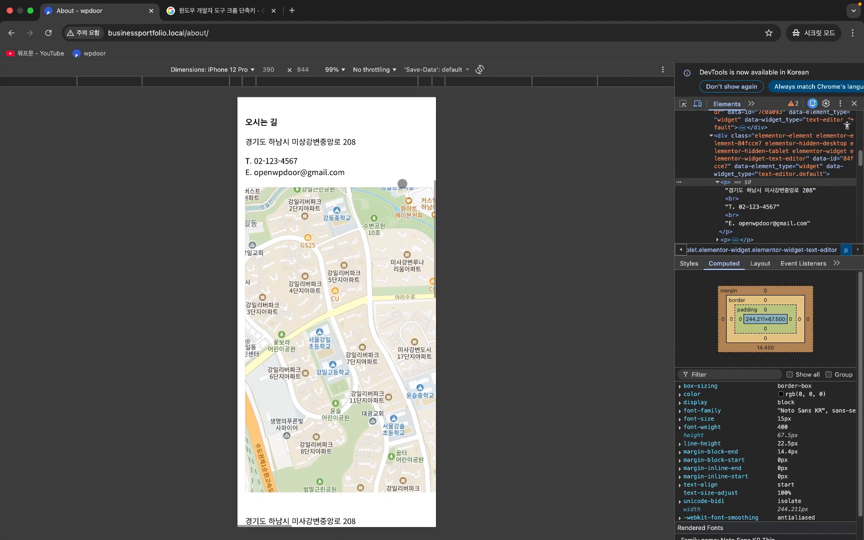
scroll(321, 500, "down", 5)
scroll(334, 480, "down", 5)
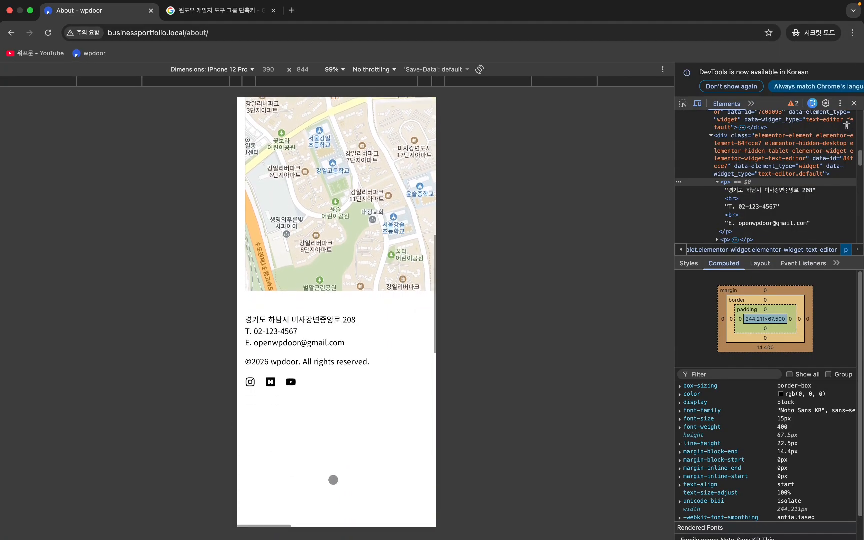
scroll(352, 453, "up", 14)
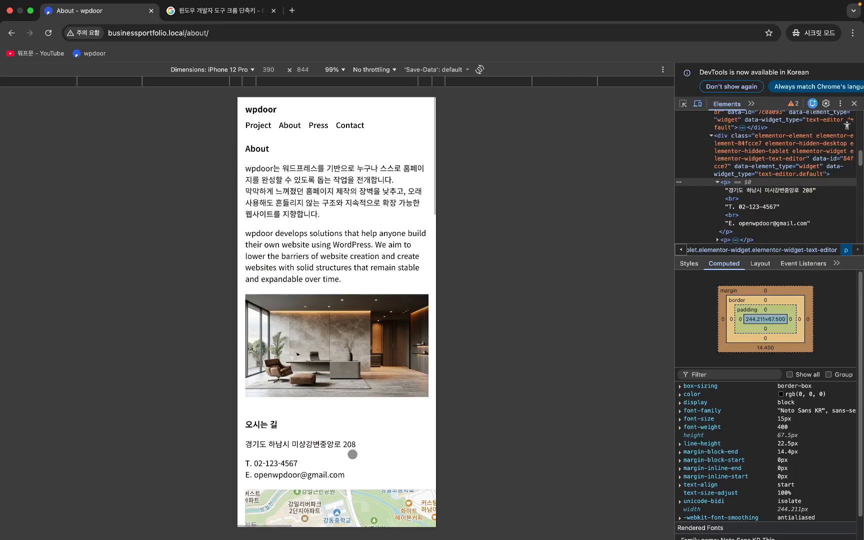
scroll(400, 333, "down", 10)
- Inspect the blank area below the footer and look through the page's HTML structure
right_click(314, 430)
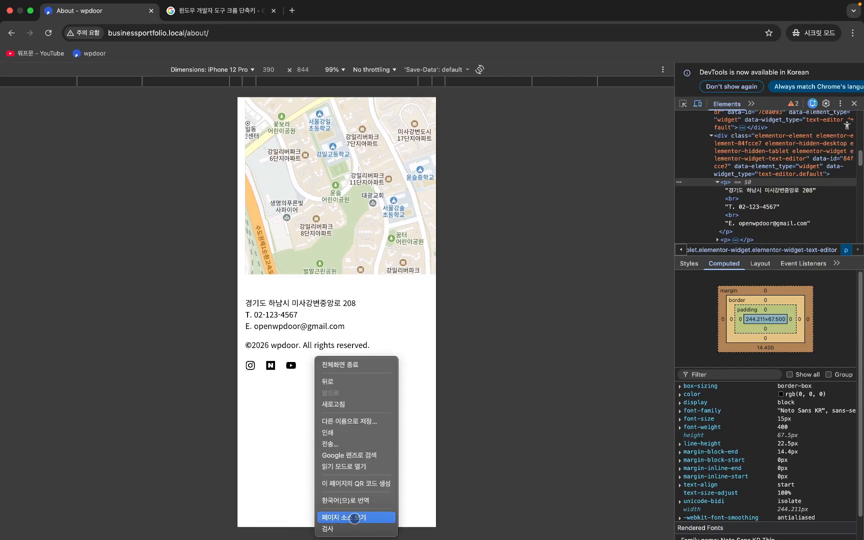
left_click(357, 528)
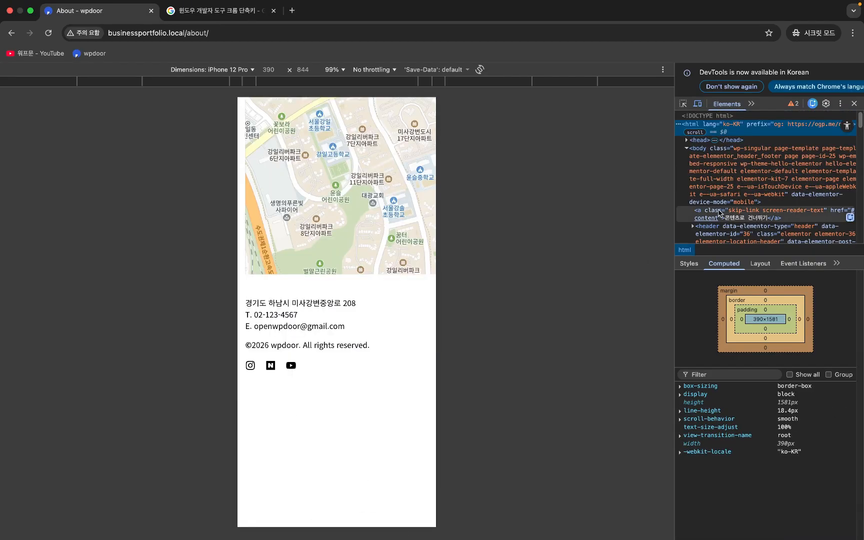
scroll(726, 200, "down", 6)
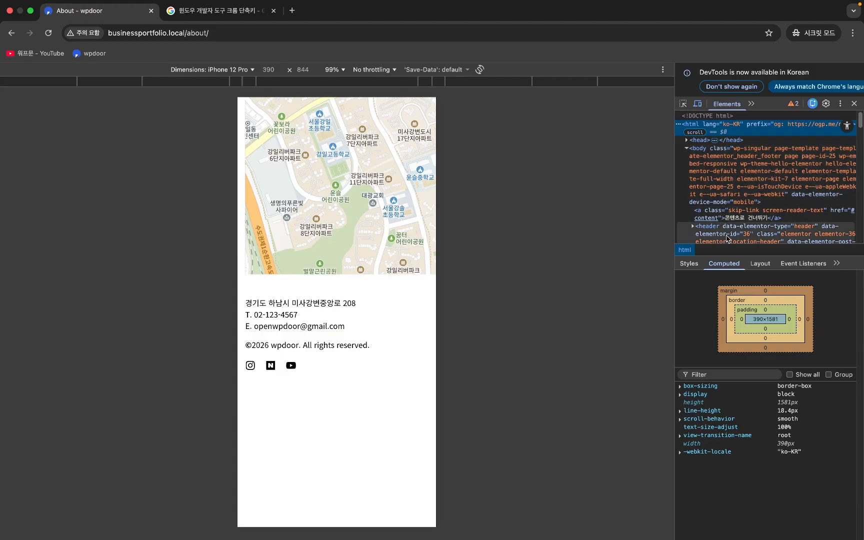
scroll(727, 226, "down", 10)
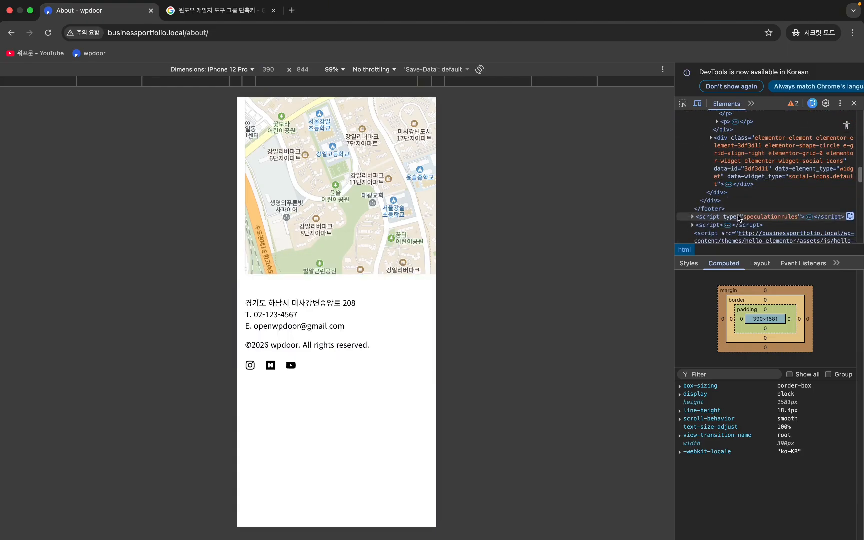
scroll(734, 232, "up", 15)
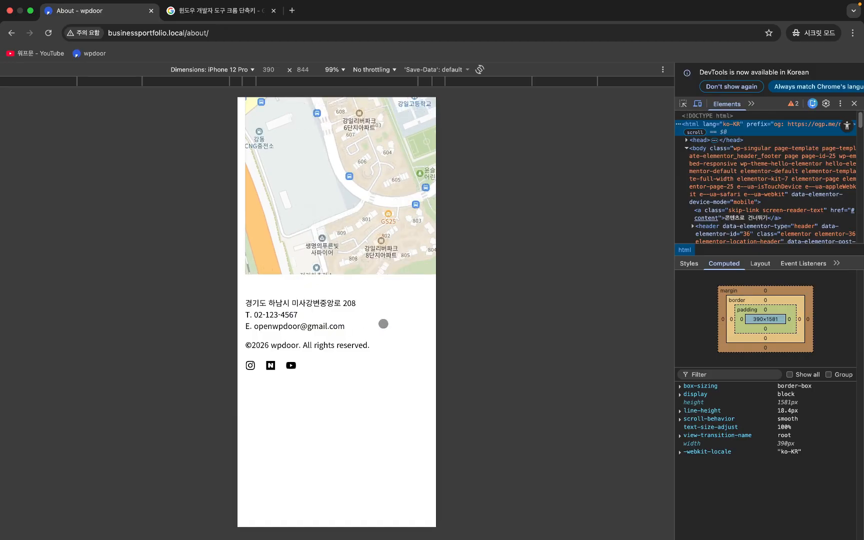
- Pan the embedded map in the mobile preview and reload the page
scroll(347, 336, "up", 5)
scroll(338, 253, "down", 5)
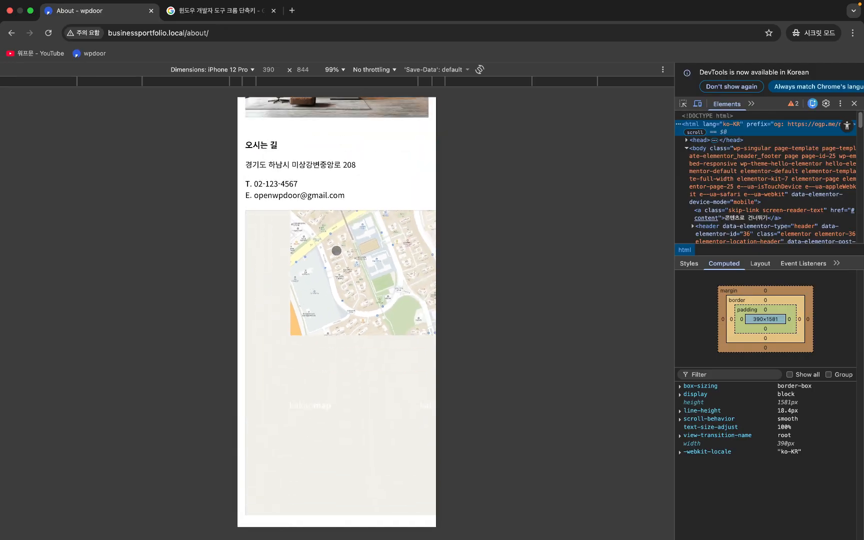
left_click_drag(276, 232, 302, 247)
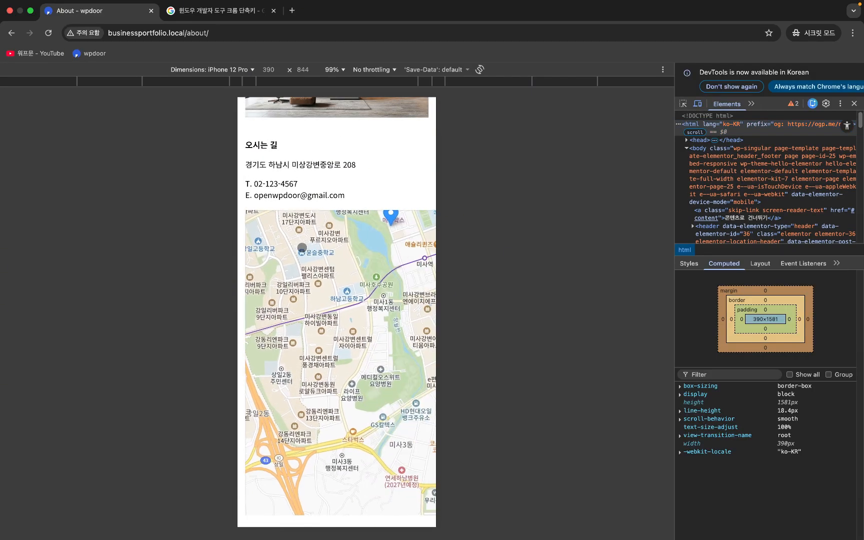
key("super+r")
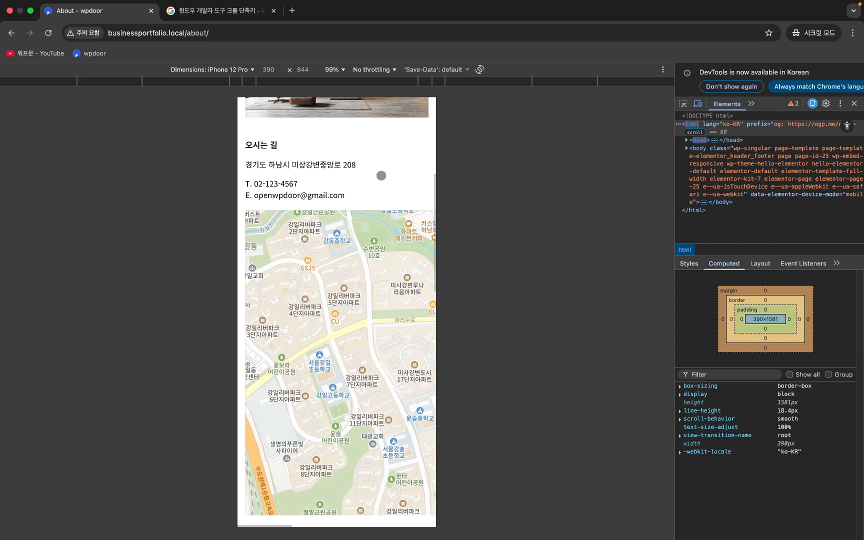
- Examine the reloaded About page's map, text spacing and footer in the mobile preview
scroll(396, 151, "down", 1)
scroll(336, 274, "down", 2)
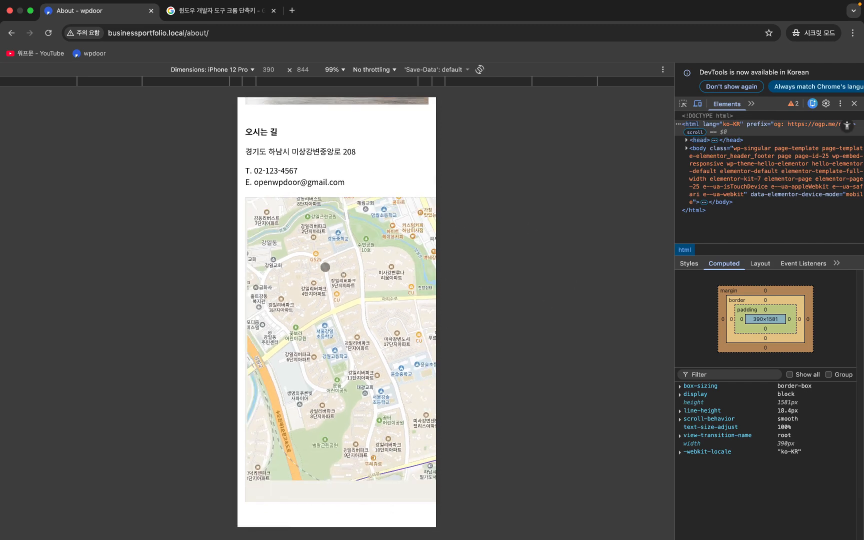
scroll(363, 149, "down", 3)
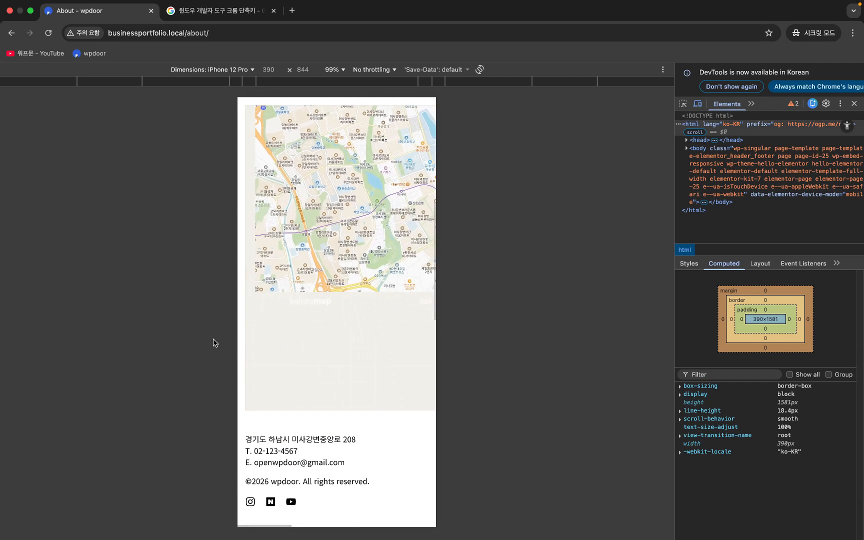
scroll(302, 456, "up", 1)
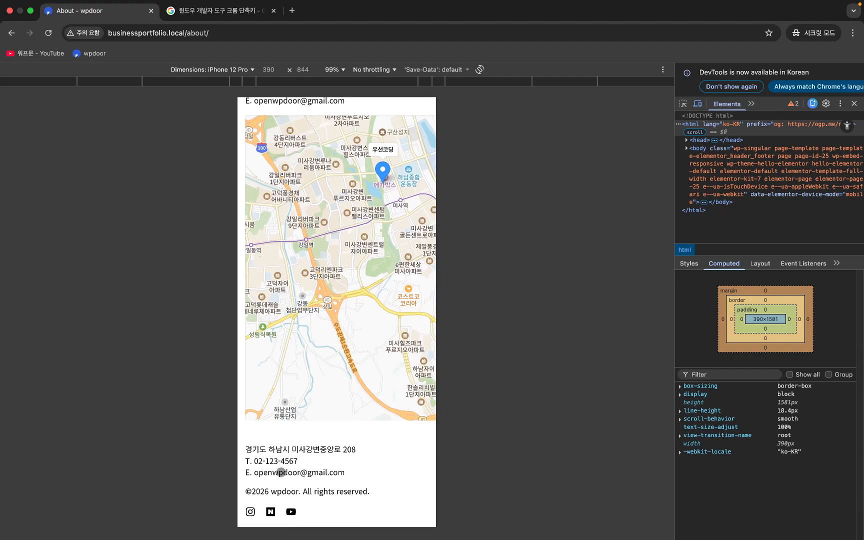
scroll(281, 473, "up", 8)
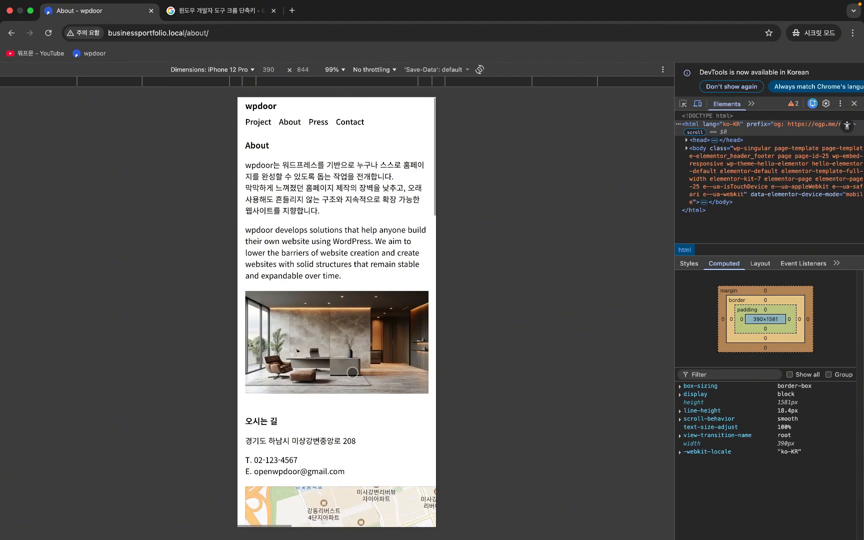
scroll(342, 312, "down", 1)
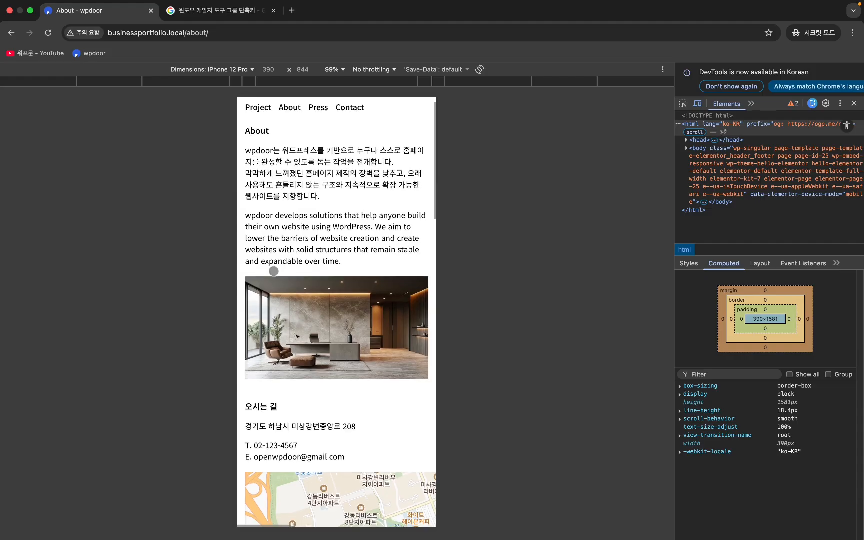
scroll(268, 212, "down", 2)
scroll(268, 214, "up", 3)
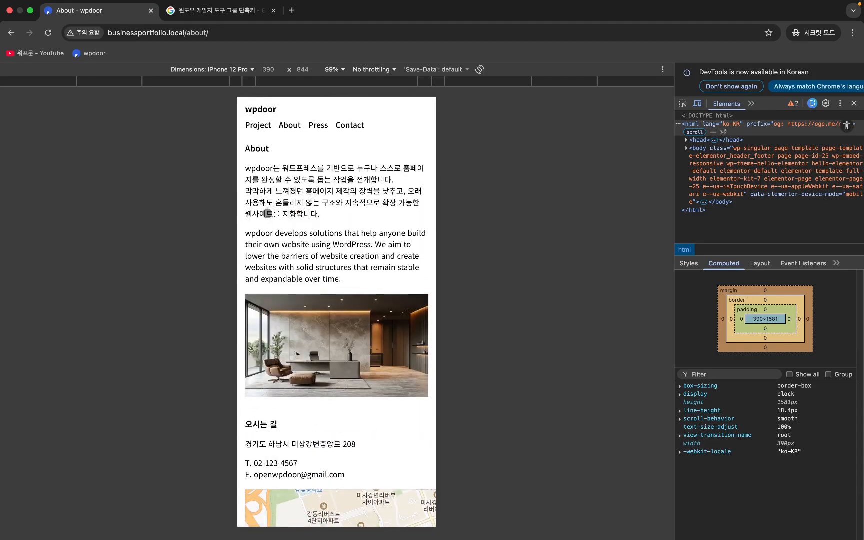
scroll(268, 214, "down", 8)
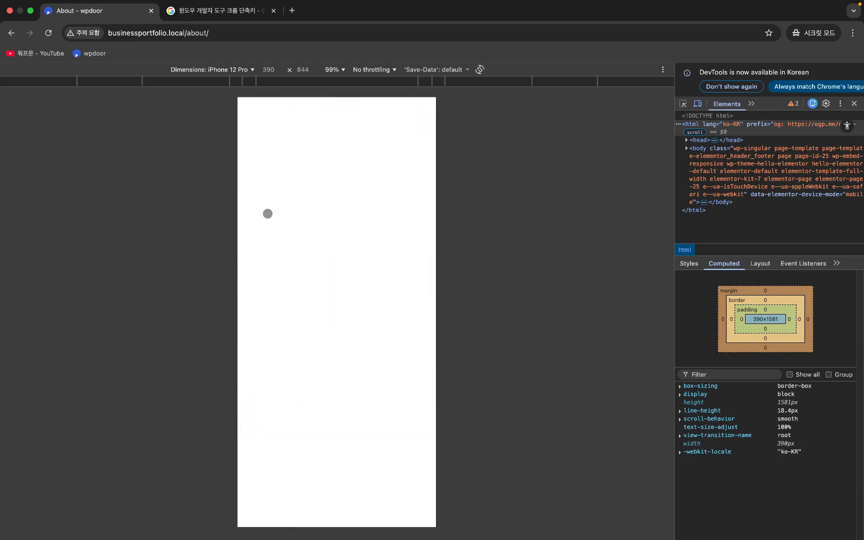
scroll(267, 213, "up", 8)
scroll(268, 213, "down", 5)
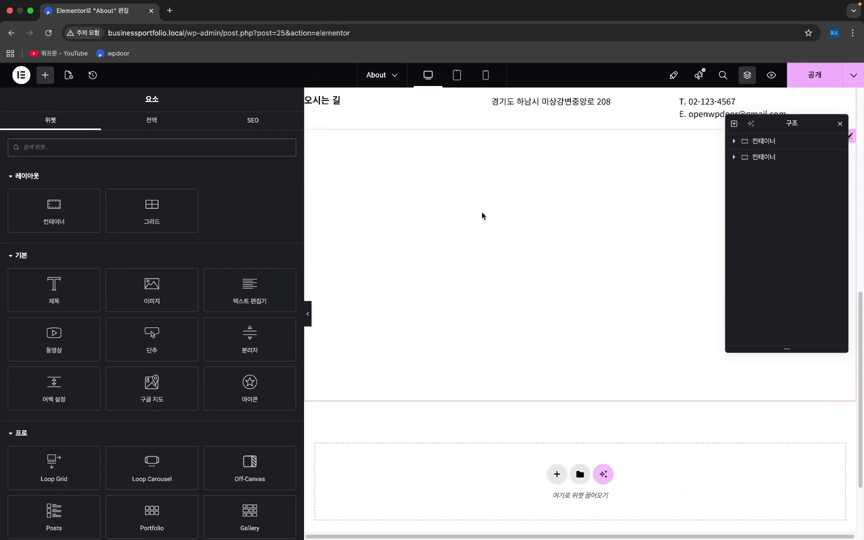
- Examine the map HTML widget's embed code and its custom CSS rules for .section_address and .root_daum_roughmap in the second container
left_click(735, 158)
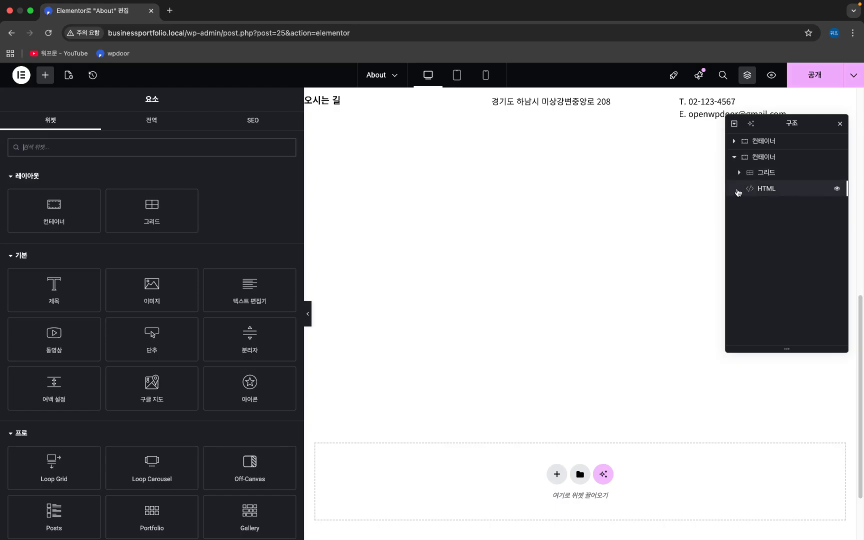
left_click(756, 189)
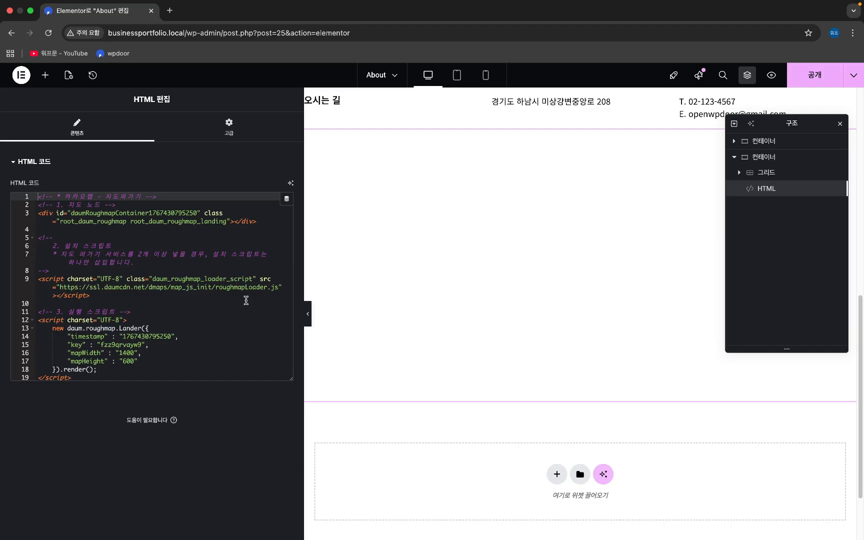
left_click(234, 131)
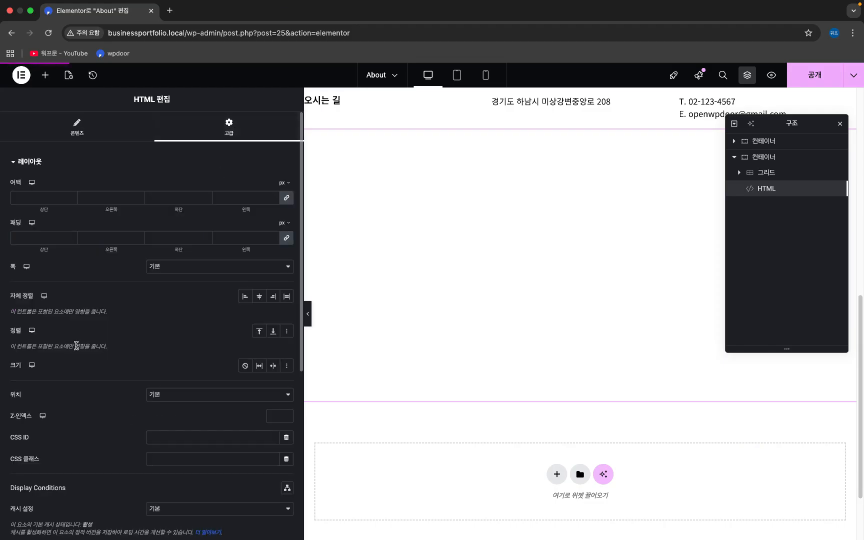
scroll(76, 348, "down", 5)
left_click(77, 466)
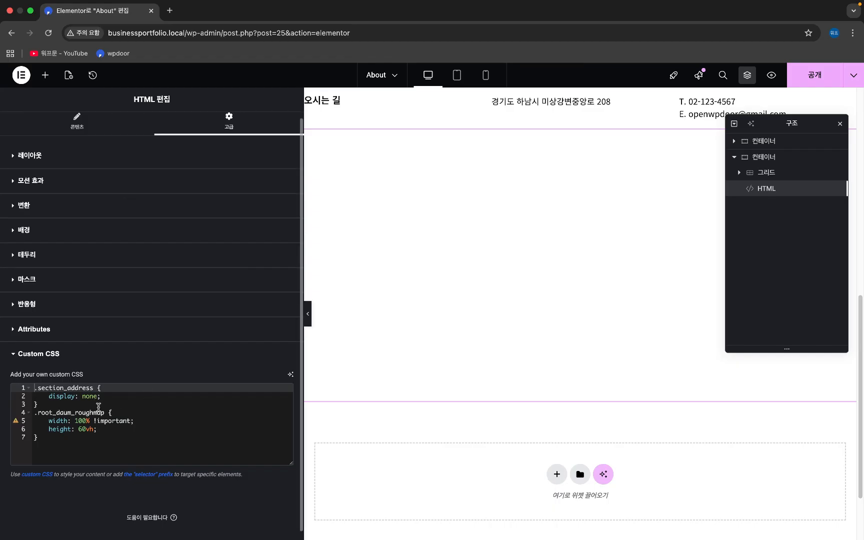
left_click_drag(103, 417, 38, 414)
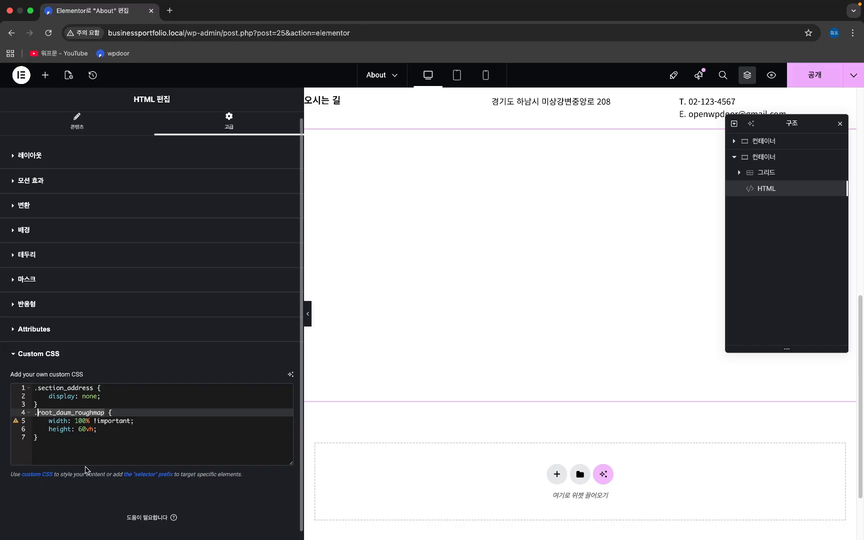
left_click(46, 438)
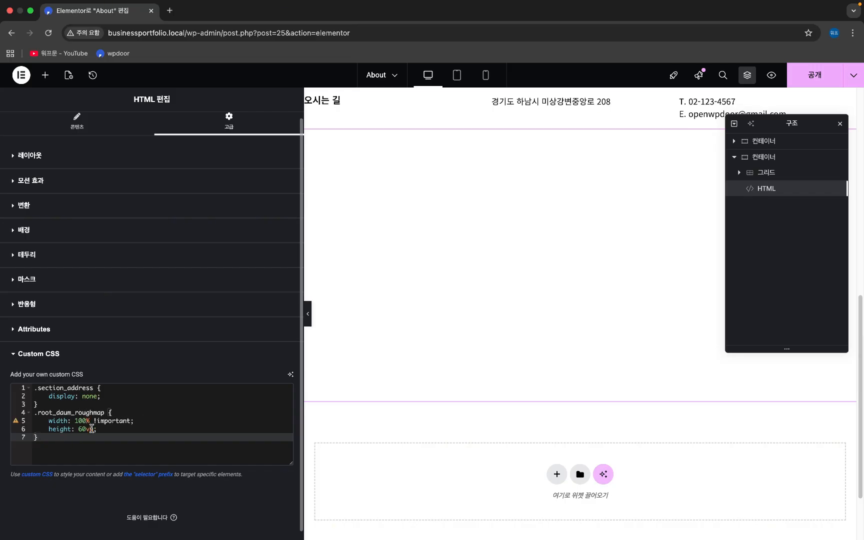
left_click(135, 422)
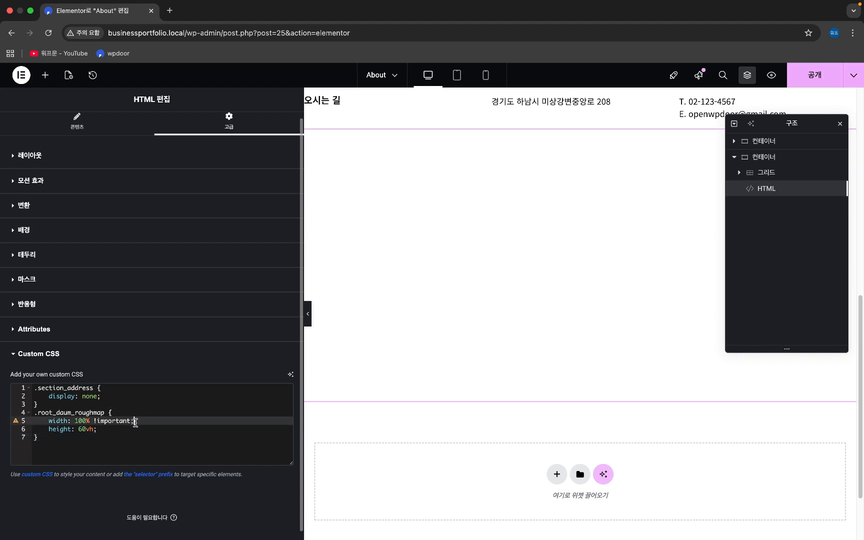
type(";")
left_click(97, 430)
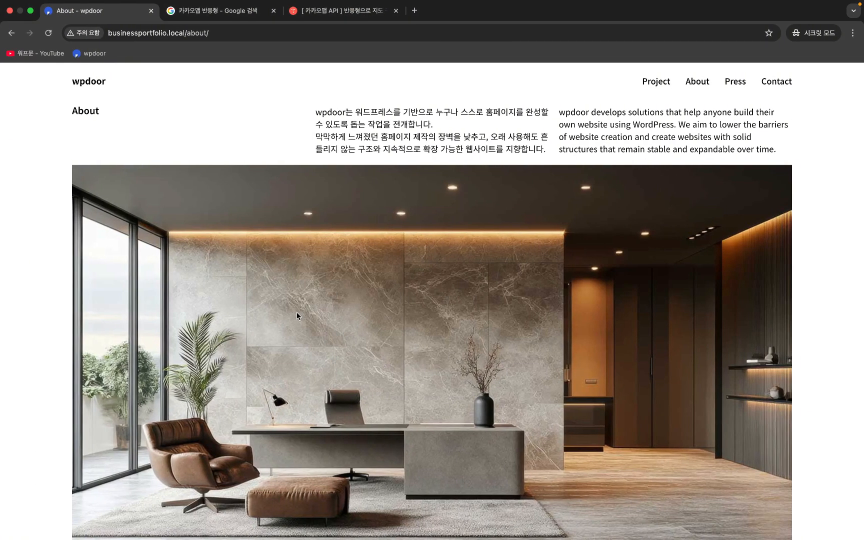
- Show the live About page in the iPhone 12 Pro preview and check its layout down to the footer
key("super+alt+i")
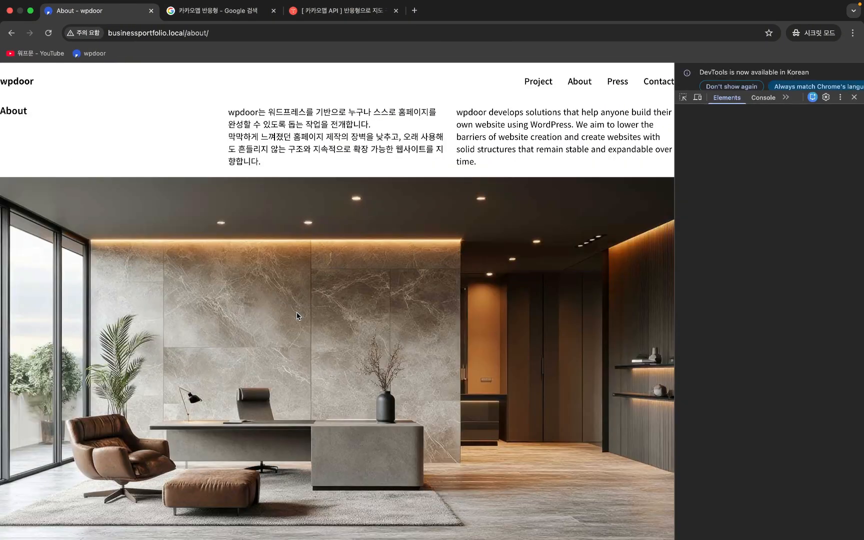
key("super+shift+m")
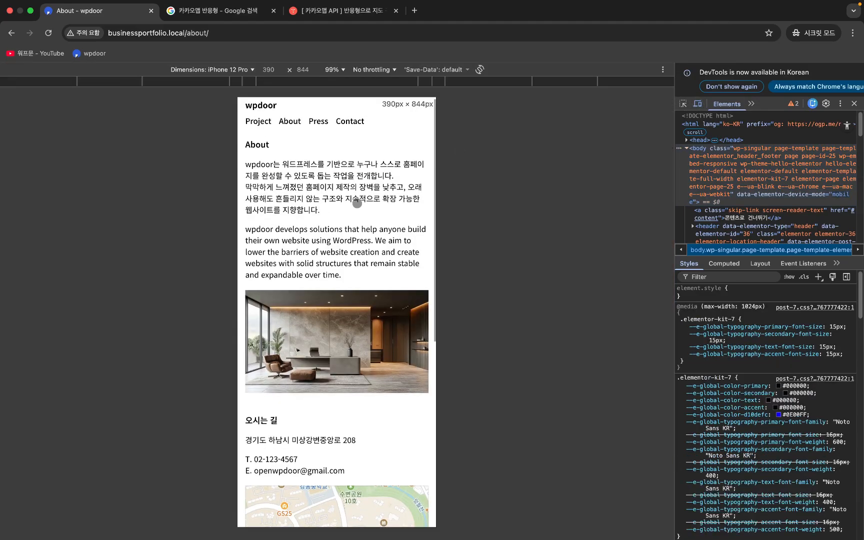
scroll(337, 467, "down", 7)
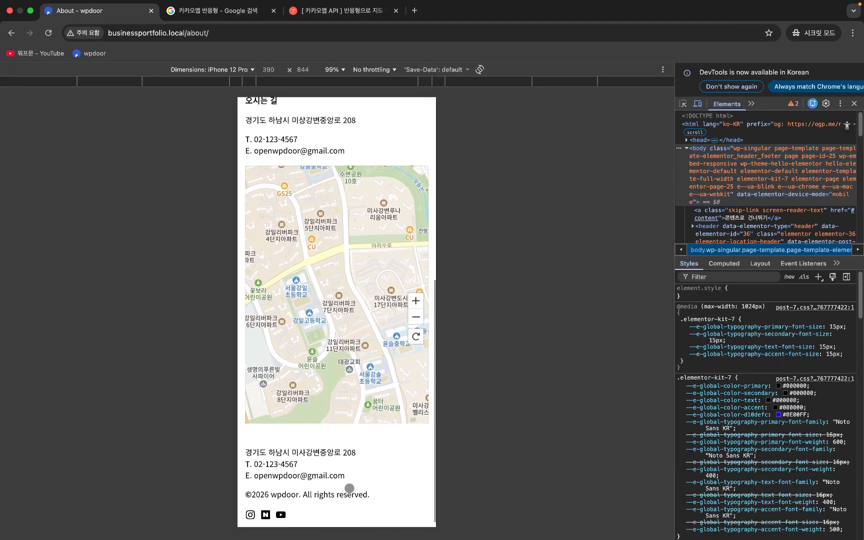
scroll(392, 134, "up", 1)
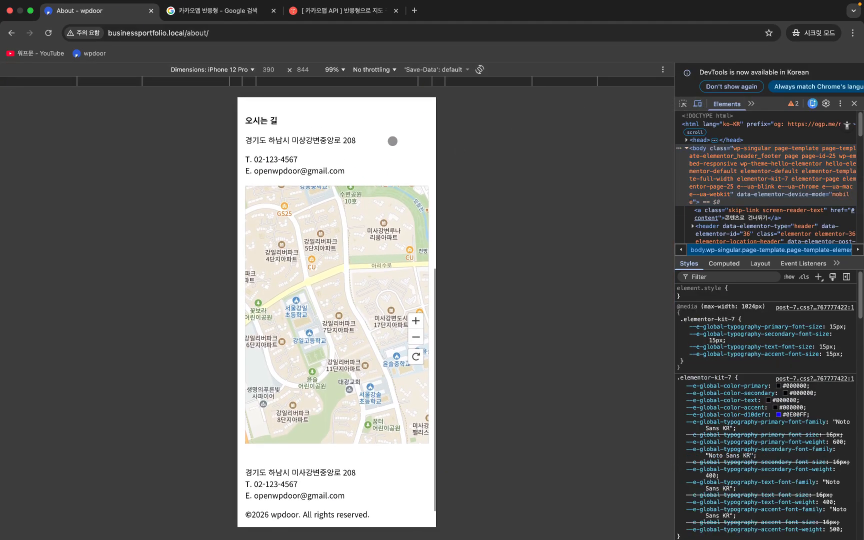
scroll(392, 141, "up", 10)
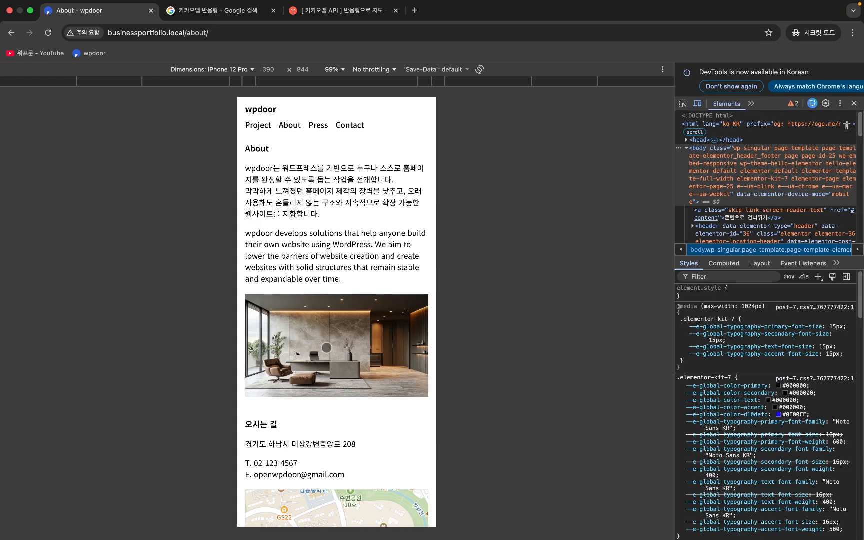
- Compare the office image's proportions with the map and surrounding sections in the mobile preview
scroll(327, 348, "down", 3)
scroll(320, 330, "up", 2)
scroll(314, 310, "down", 1)
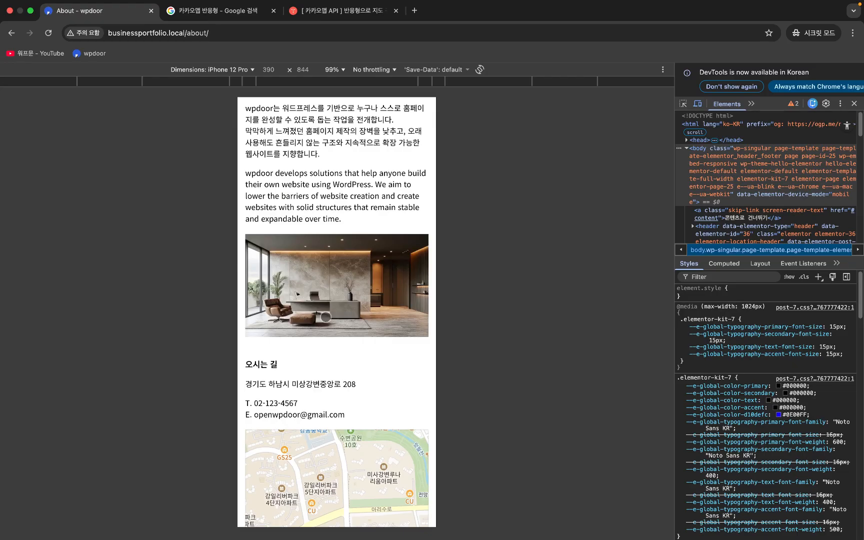
scroll(325, 316, "down", 3)
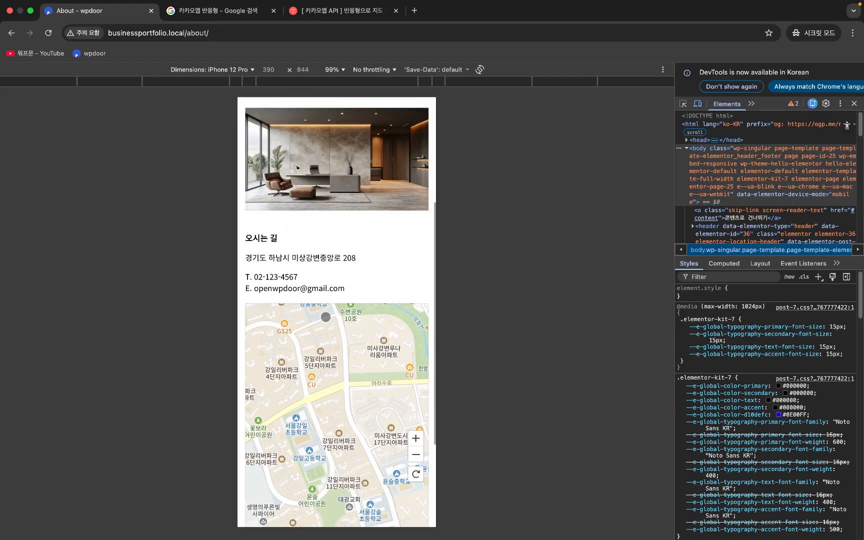
scroll(344, 200, "down", 2)
scroll(346, 235, "up", 5)
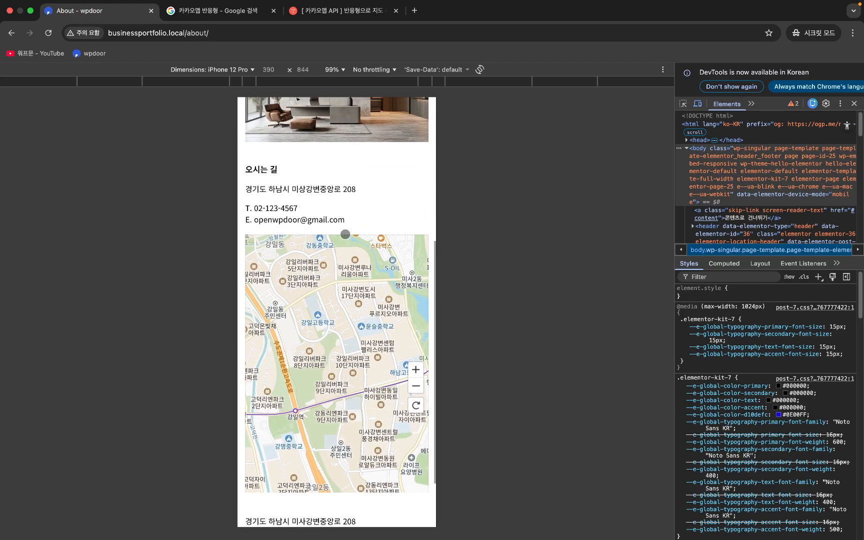
scroll(352, 231, "down", 8)
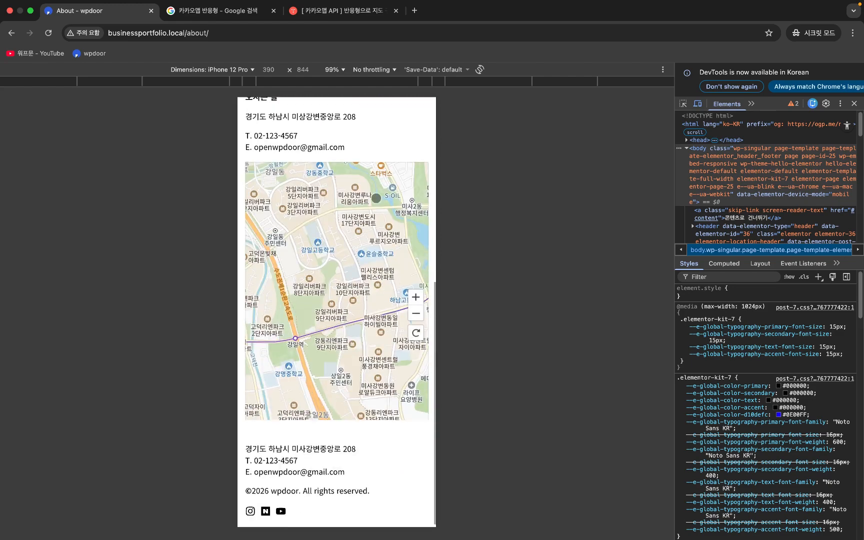
scroll(383, 145, "up", 8)
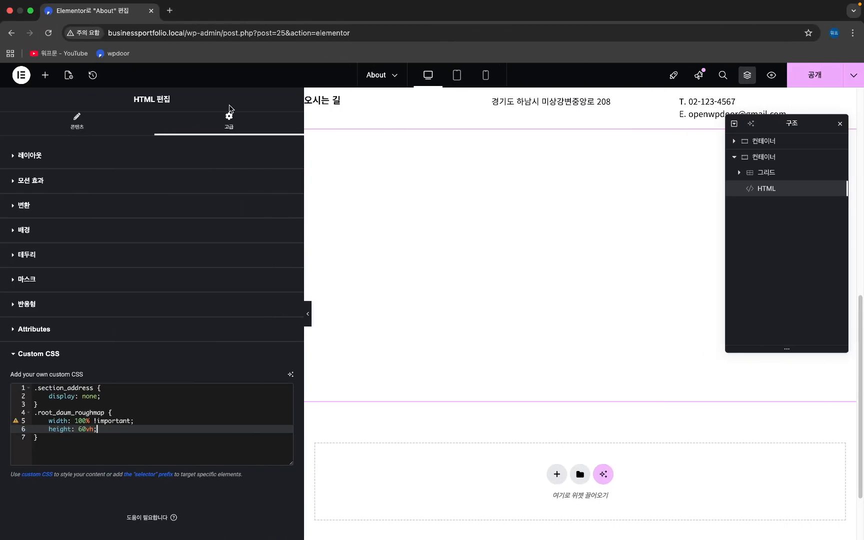
- Duplicate the office image in the first container of the About page in the Elementor editor
left_click(734, 141)
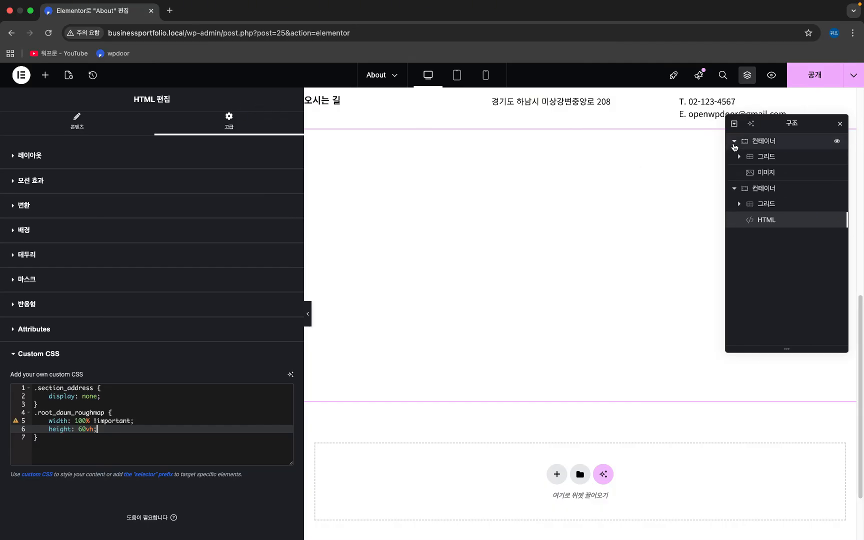
left_click(773, 176)
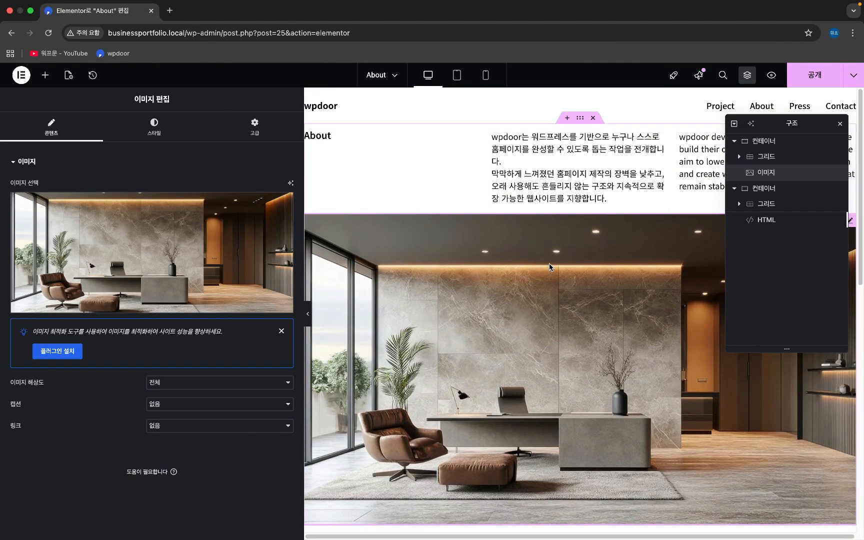
right_click(762, 175)
left_click(758, 204)
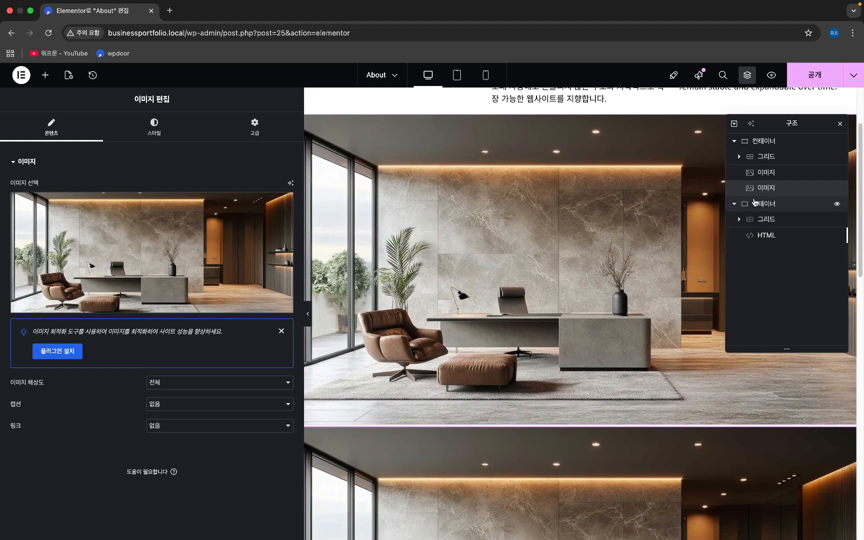
- Hide the original office image on mobile portrait through its responsive visibility settings
left_click(764, 173)
left_click(253, 128)
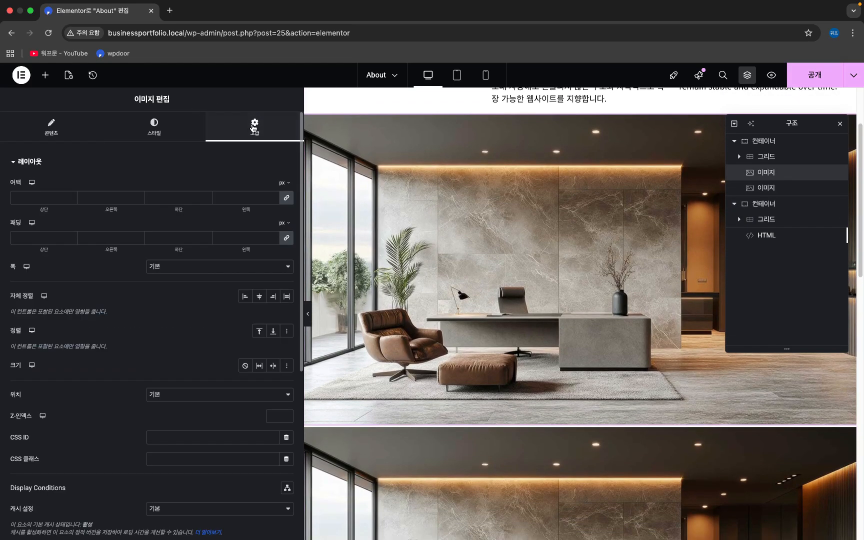
scroll(72, 403, "down", 5)
left_click(46, 422)
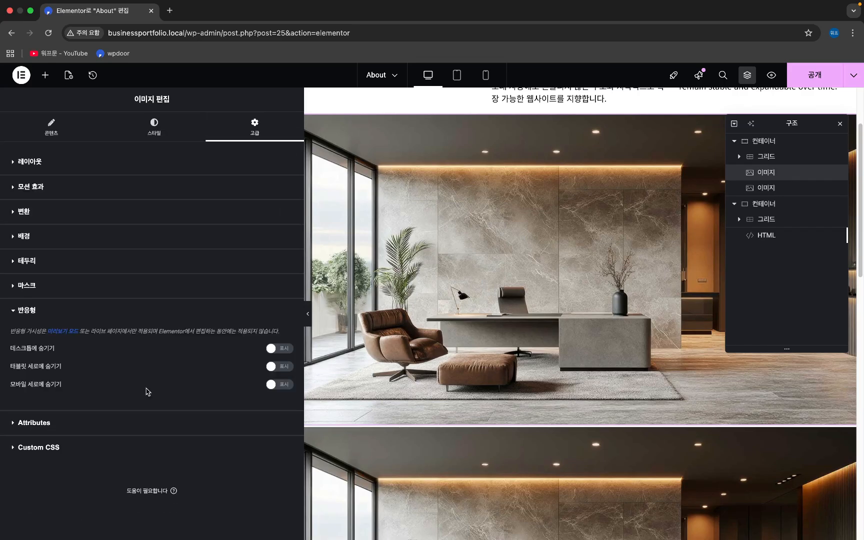
left_click(289, 386)
- Hide the duplicated image on desktop and tablet portrait so it shows only on mobile
left_click(794, 193)
left_click(227, 123)
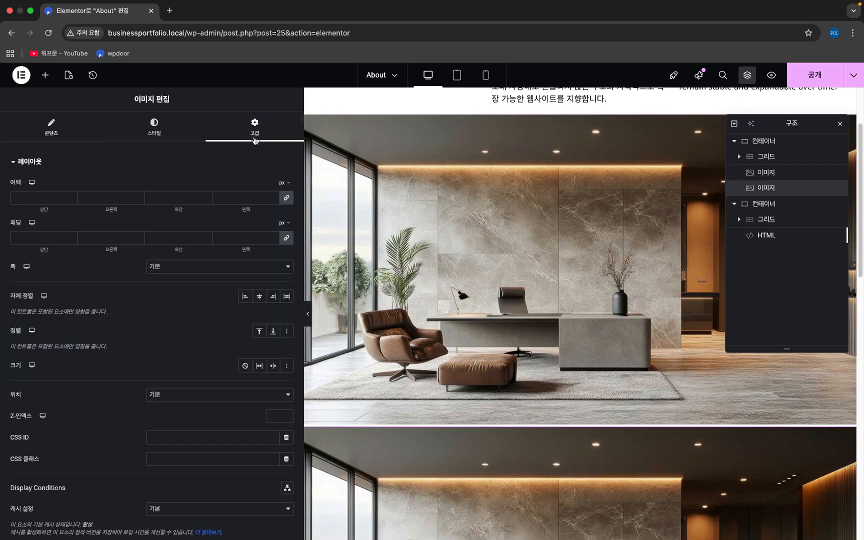
scroll(107, 364, "down", 5)
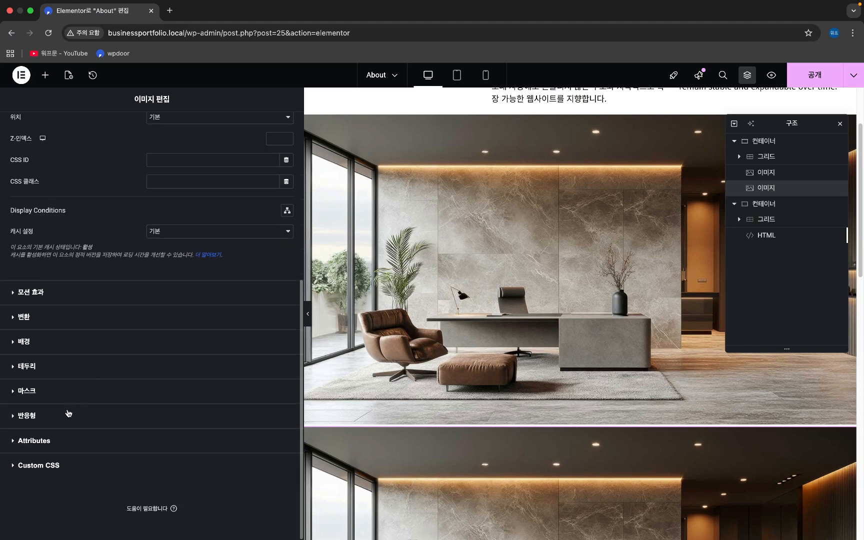
left_click(68, 413)
left_click(285, 351)
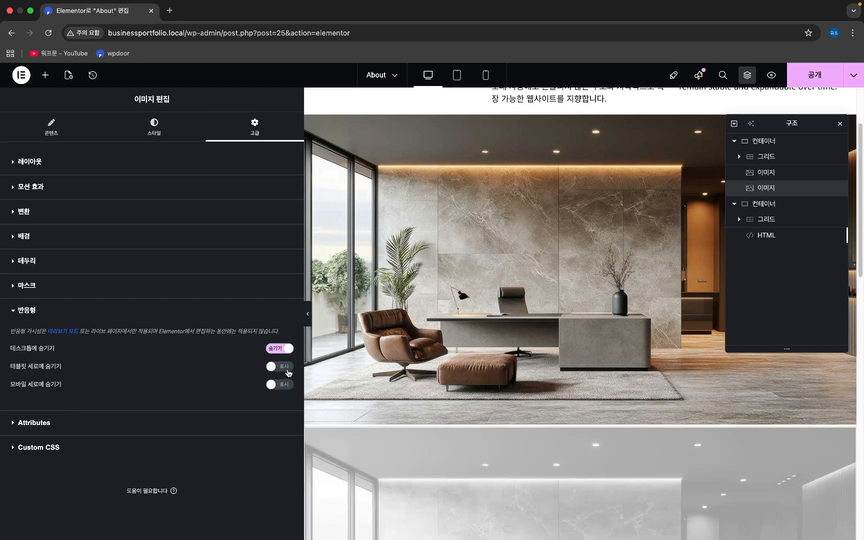
left_click(289, 371)
- Replace the duplicate's picture with the tall living room photo of the framed portrait from the media library, and publish the page
left_click(51, 127)
left_click(126, 241)
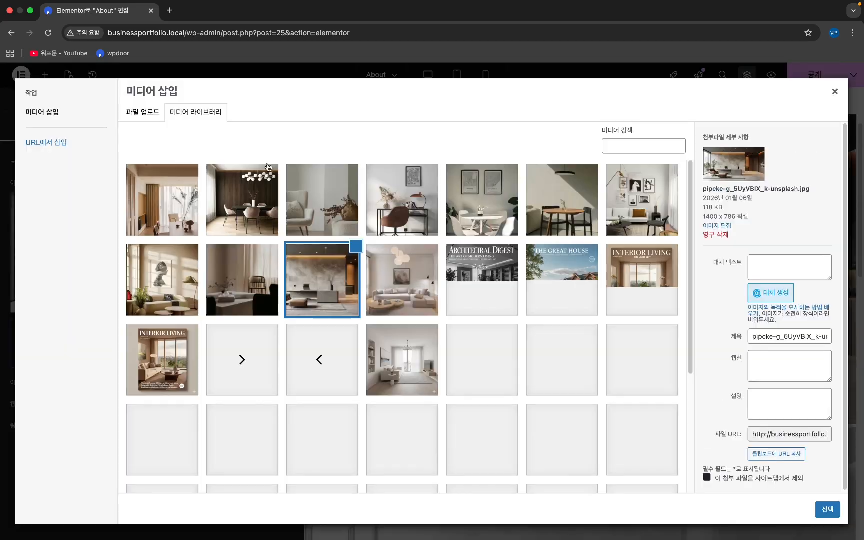
left_click(188, 193)
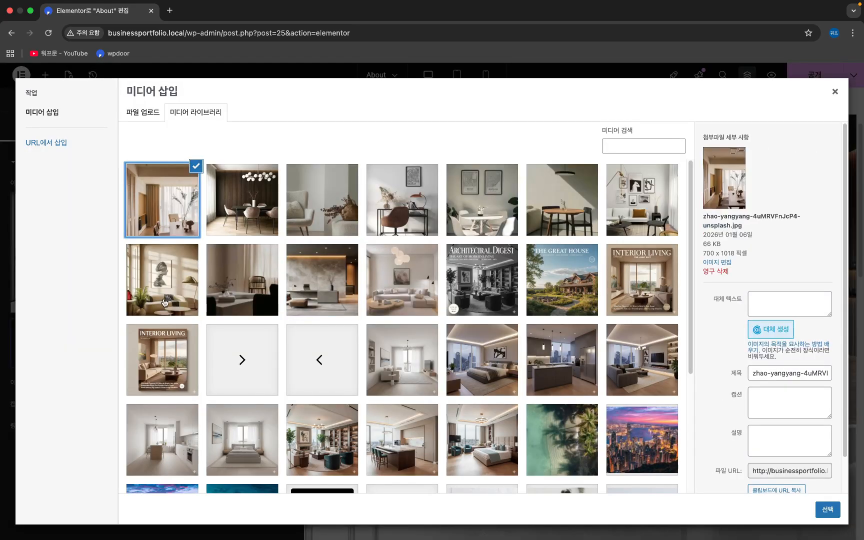
left_click(164, 303)
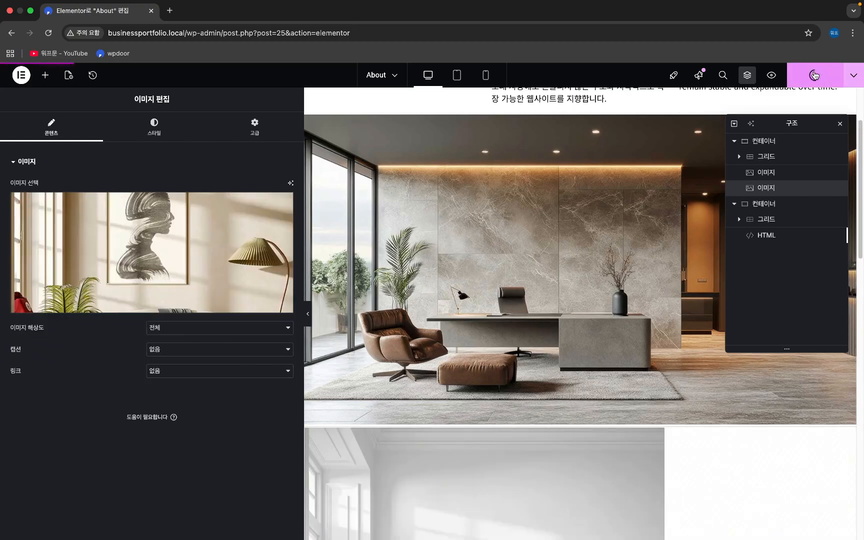
- Check the published About page's mobile-only image, map and footer in the live iPhone 12 Pro preview
key("ctrl+Right")
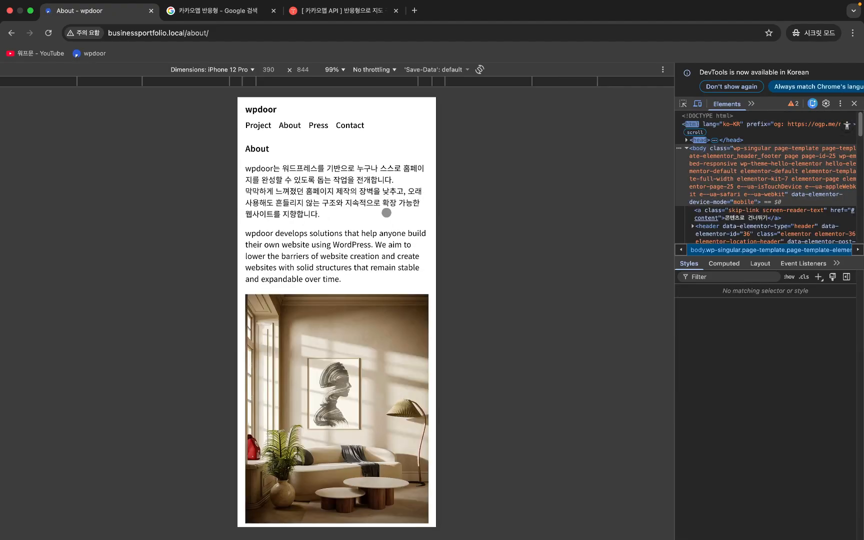
scroll(397, 187, "down", 1)
scroll(381, 236, "up", 1)
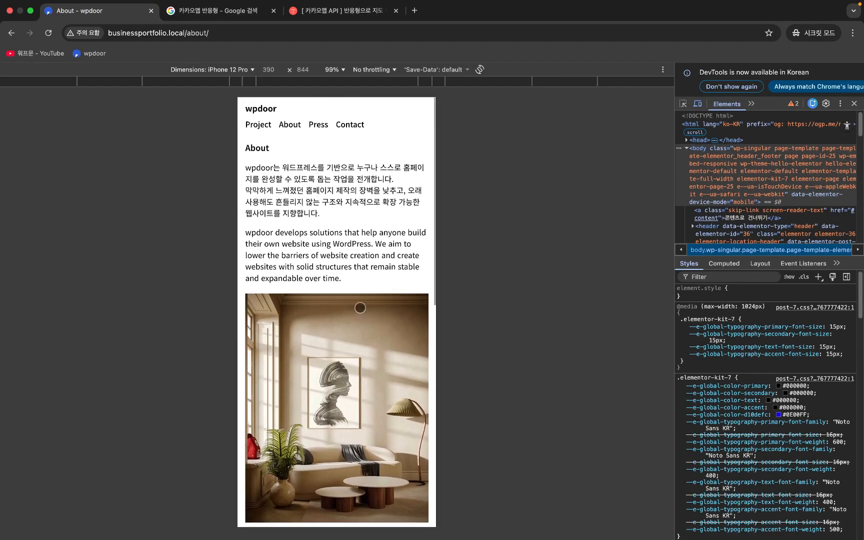
scroll(381, 236, "down", 7)
scroll(355, 521, "down", 3)
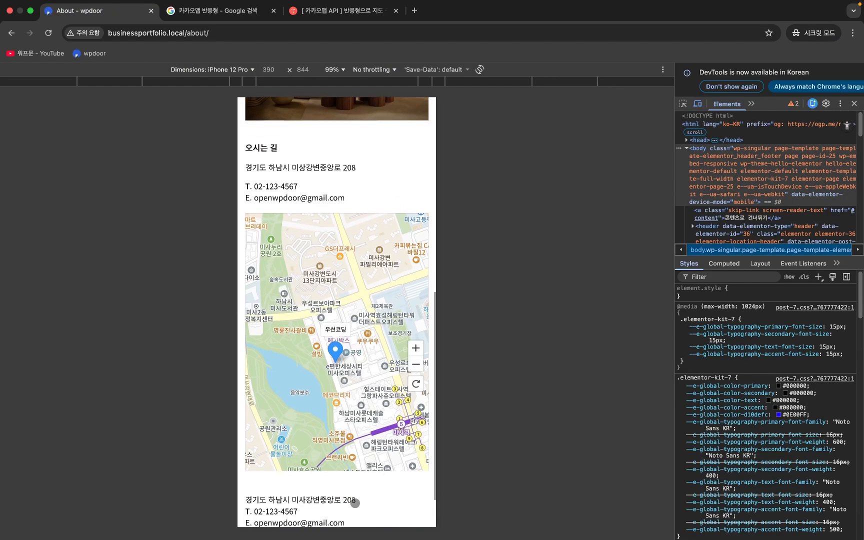
scroll(374, 256, "up", 15)
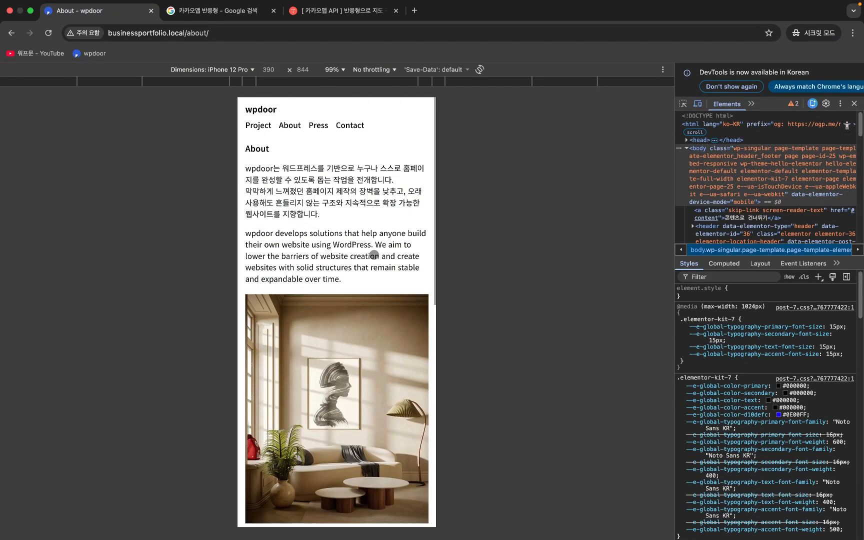